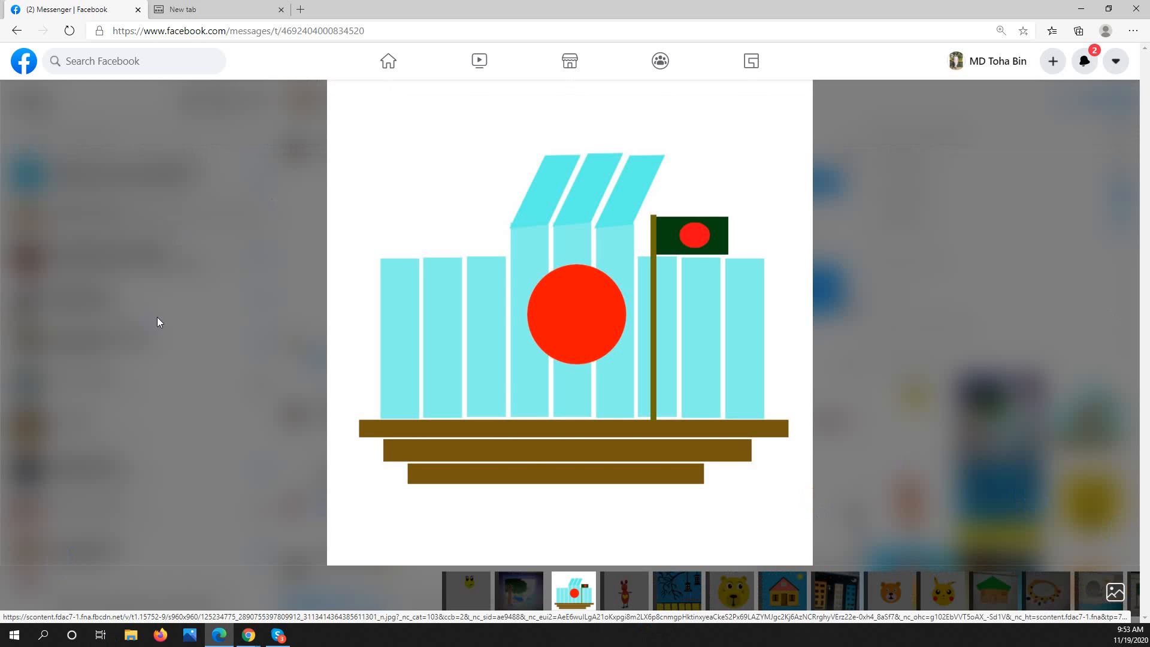
View the students' drawings in the Messenger photo viewer: the red creature, the tree scene, the yellow bear and the yellow house.
click(626, 591)
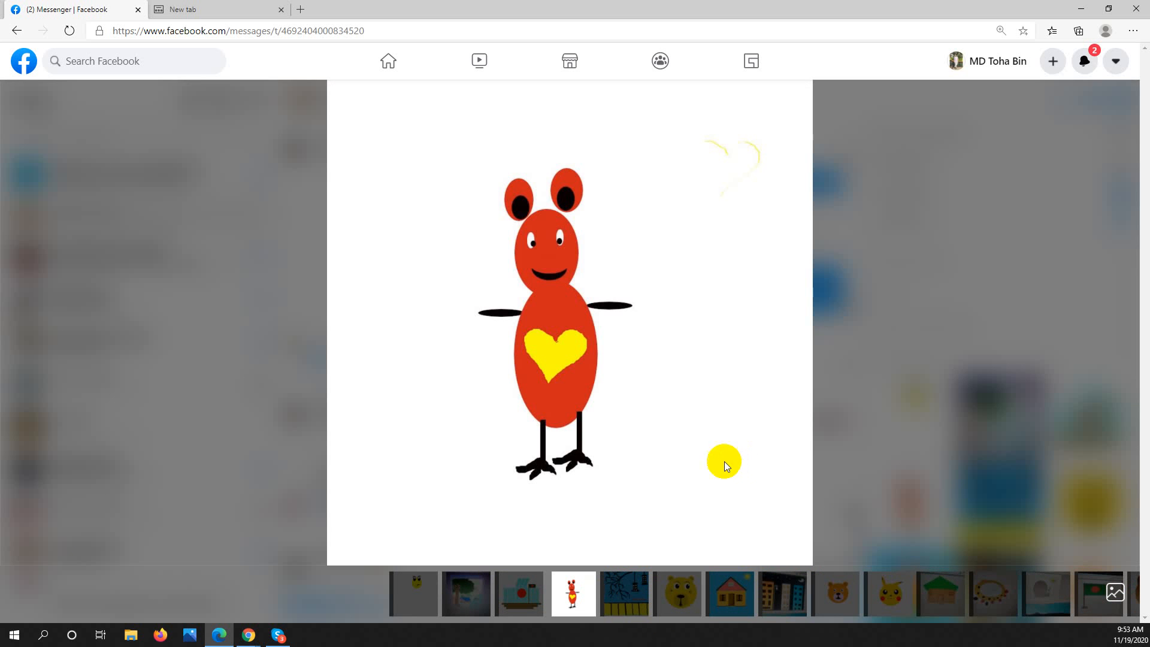
click(624, 595)
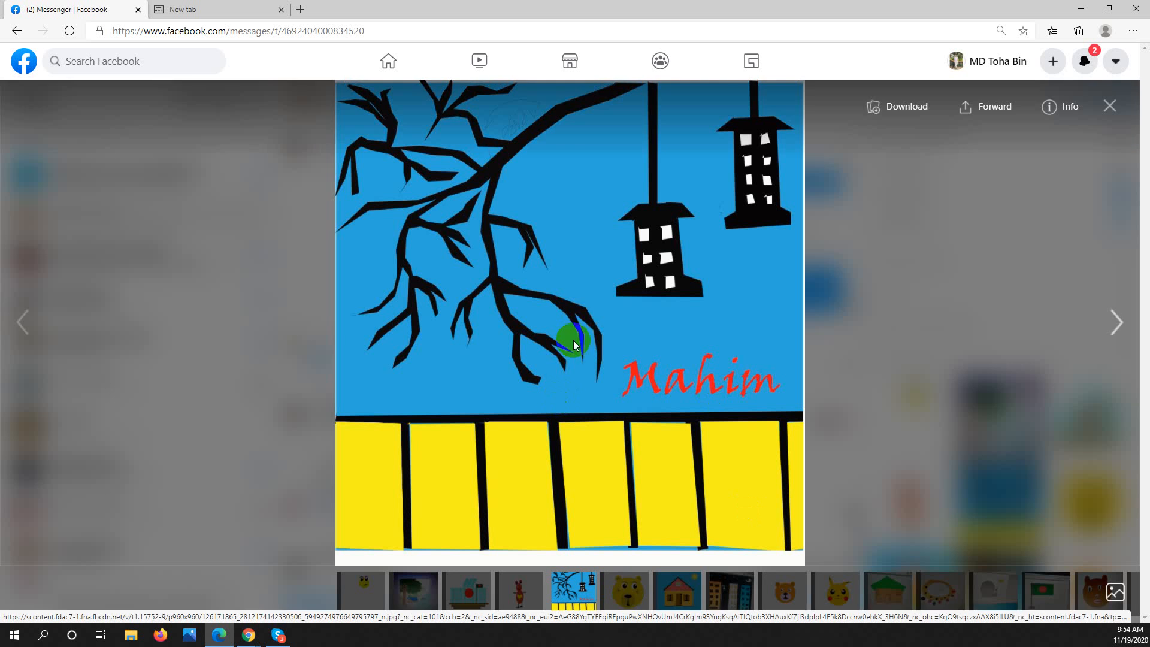
click(617, 593)
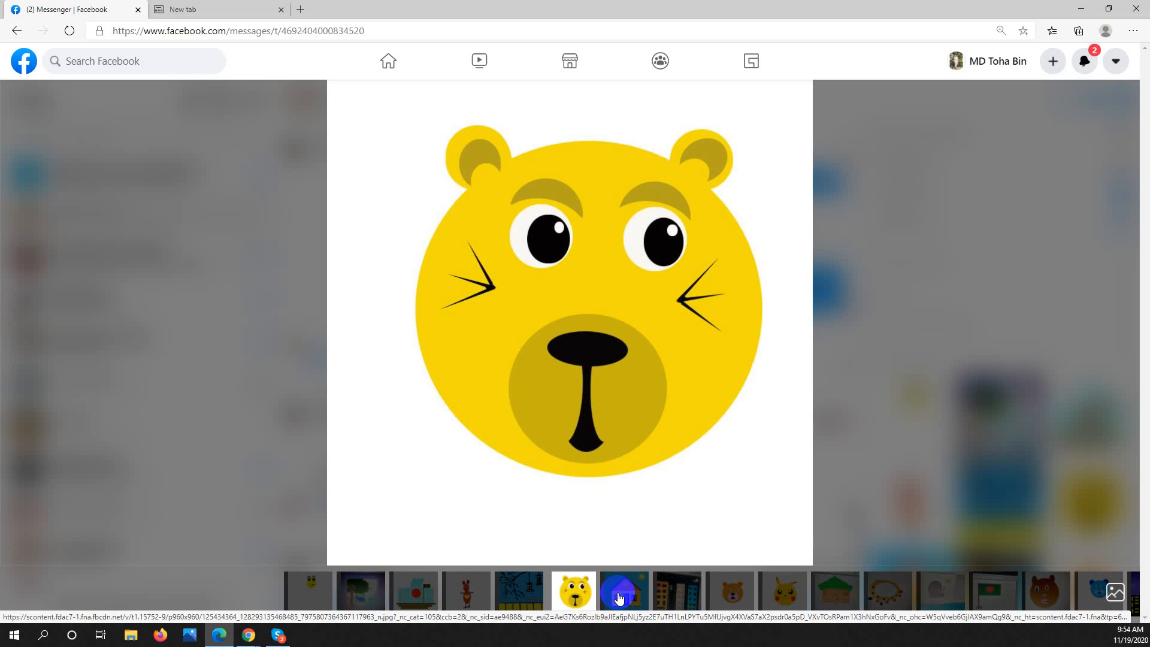
click(619, 597)
Switch to the Google Meet call, admit the waiting participant and return to the Messenger photo viewer.
click(248, 635)
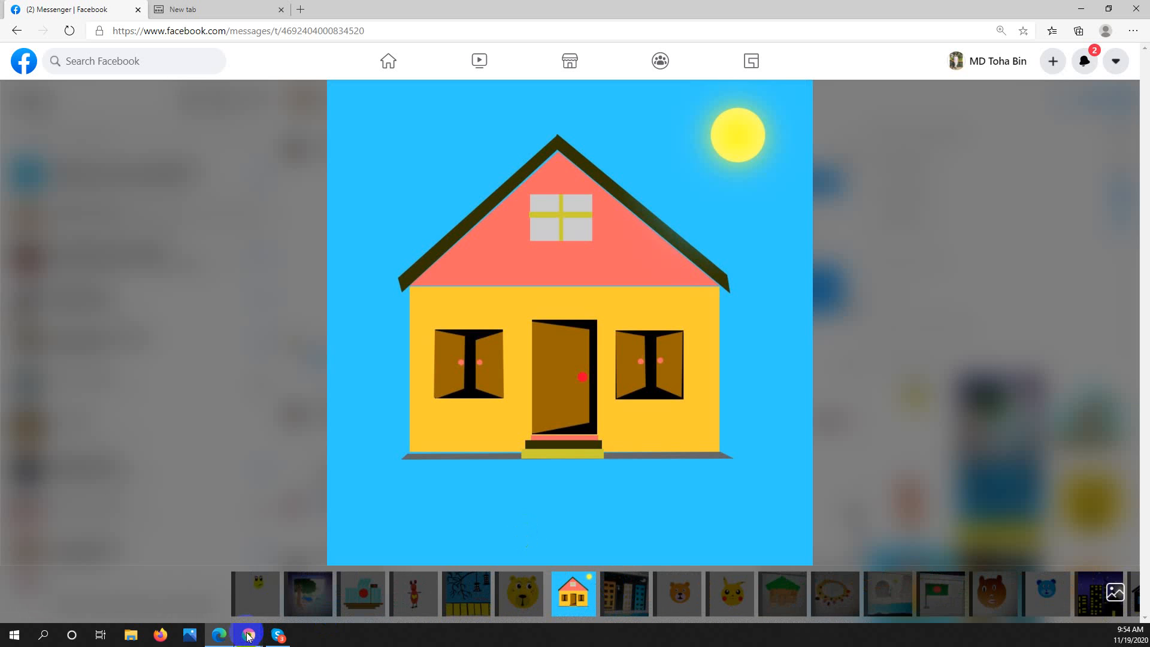
click(260, 590)
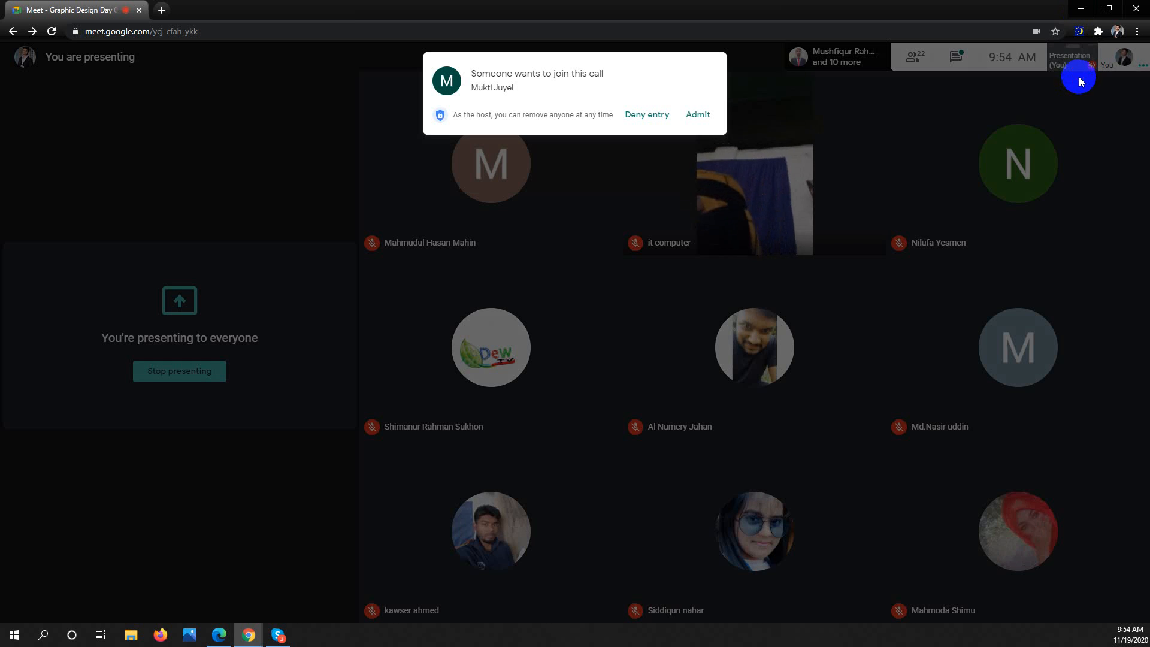
click(694, 115)
click(1081, 9)
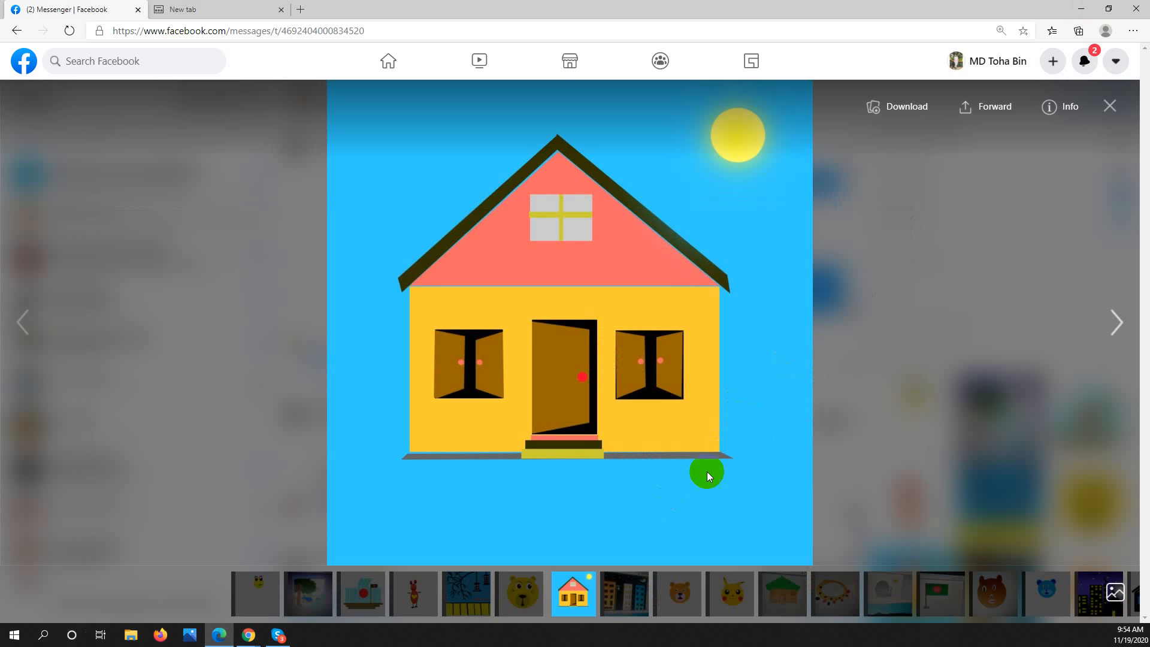
View the drawings of the three night buildings, orange bear, Pikachu face, green-roofed house and beaded necklace.
click(624, 605)
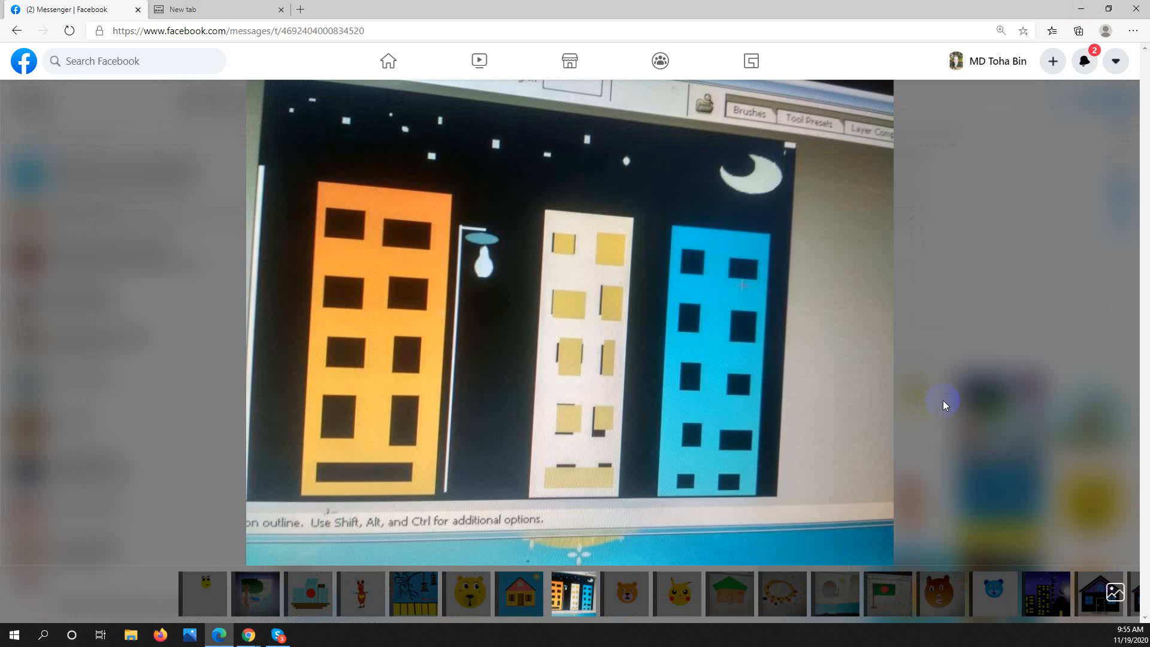
click(625, 601)
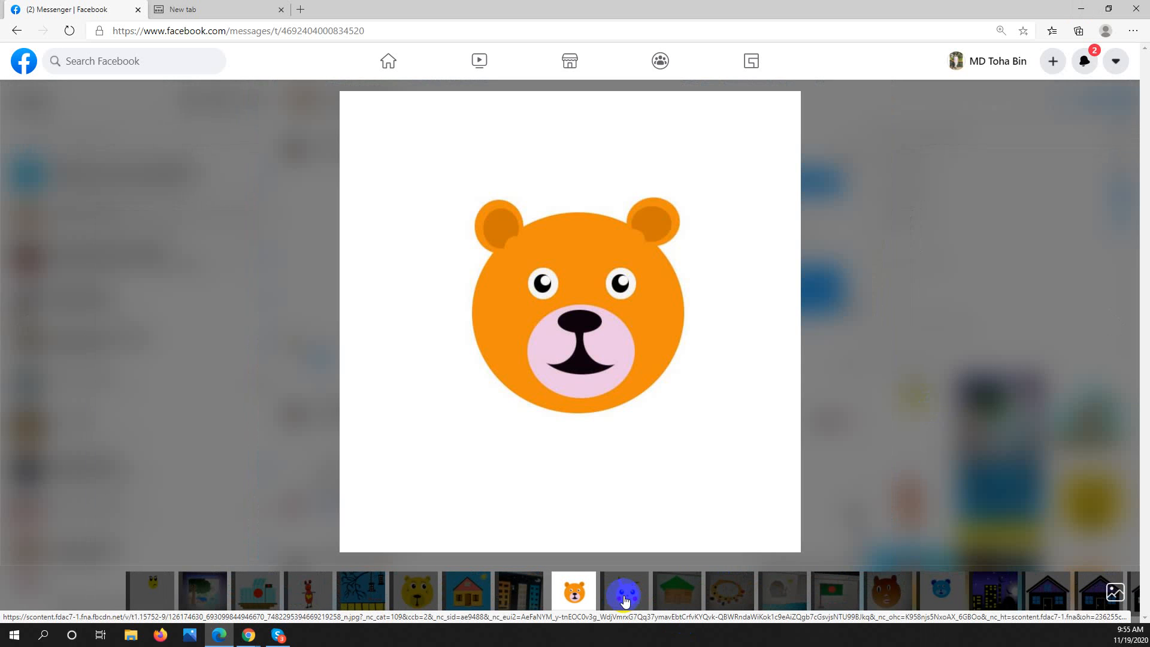
click(625, 600)
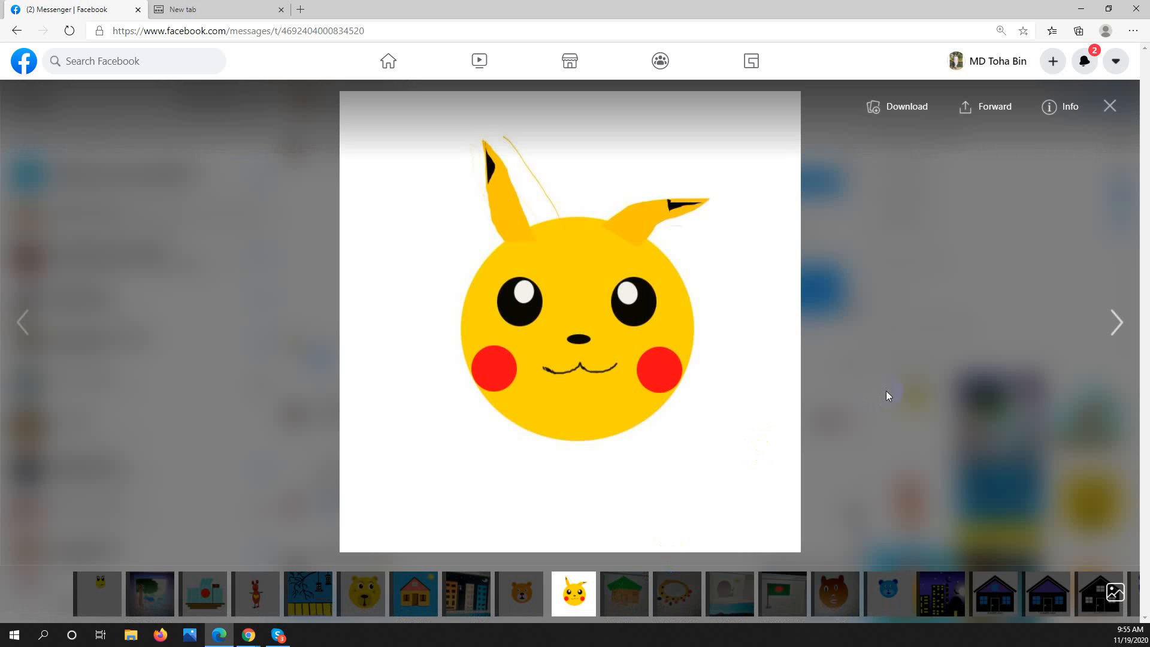
click(625, 593)
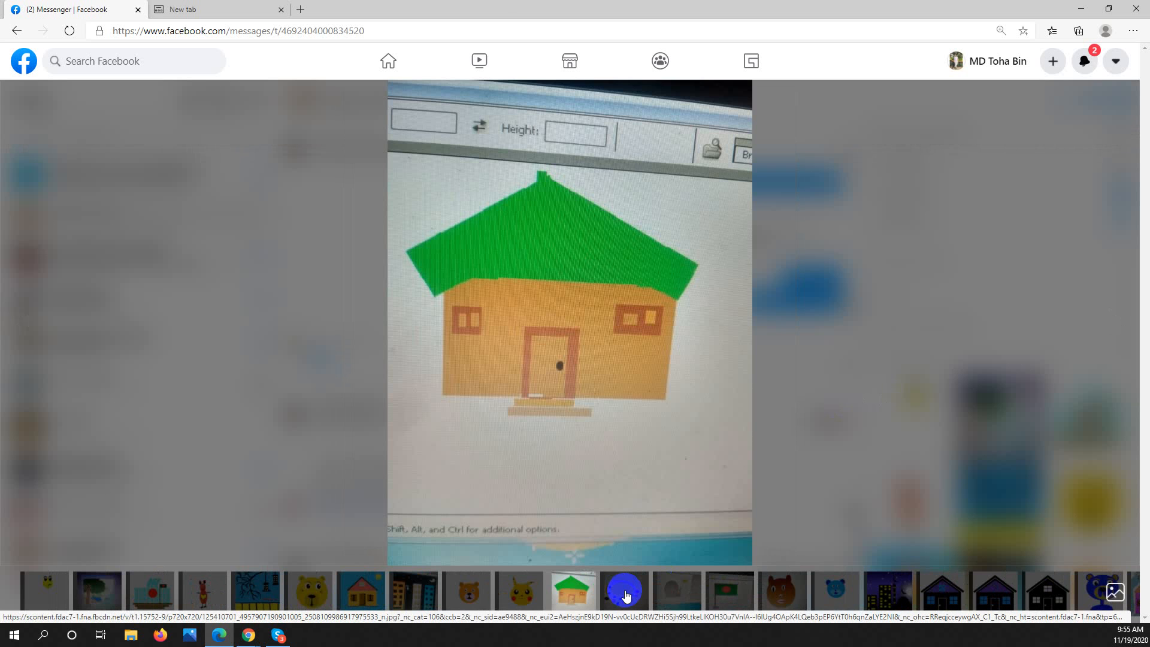
click(625, 593)
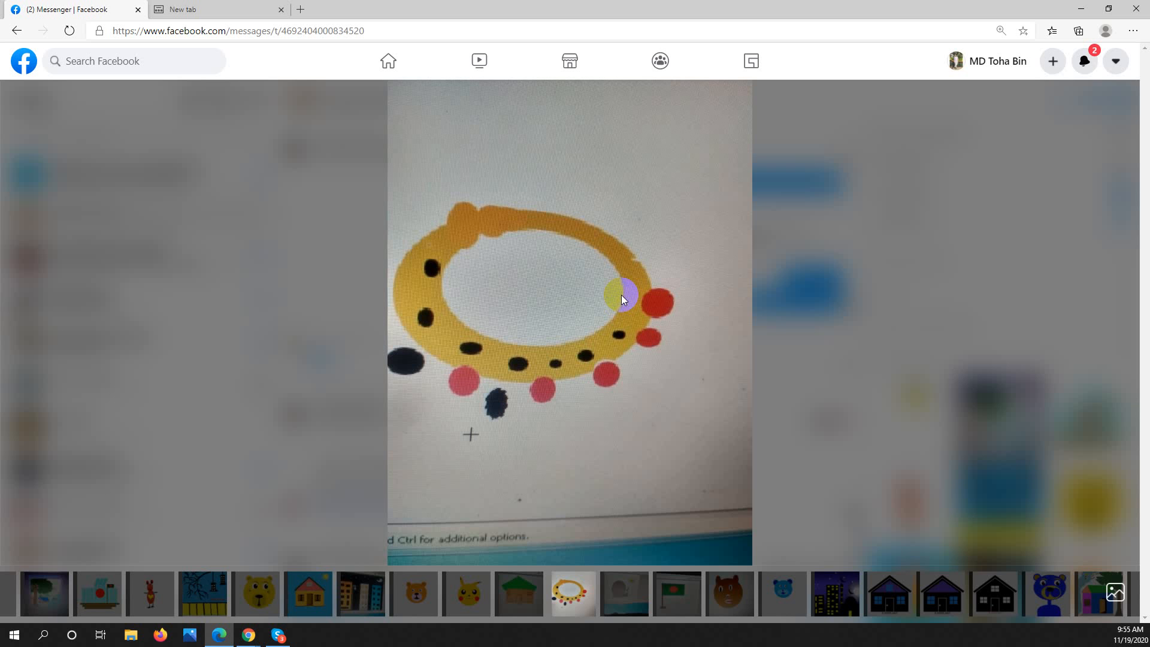
View the drawings of the snail, green-and-red flag, brown bear and blue bear.
click(618, 591)
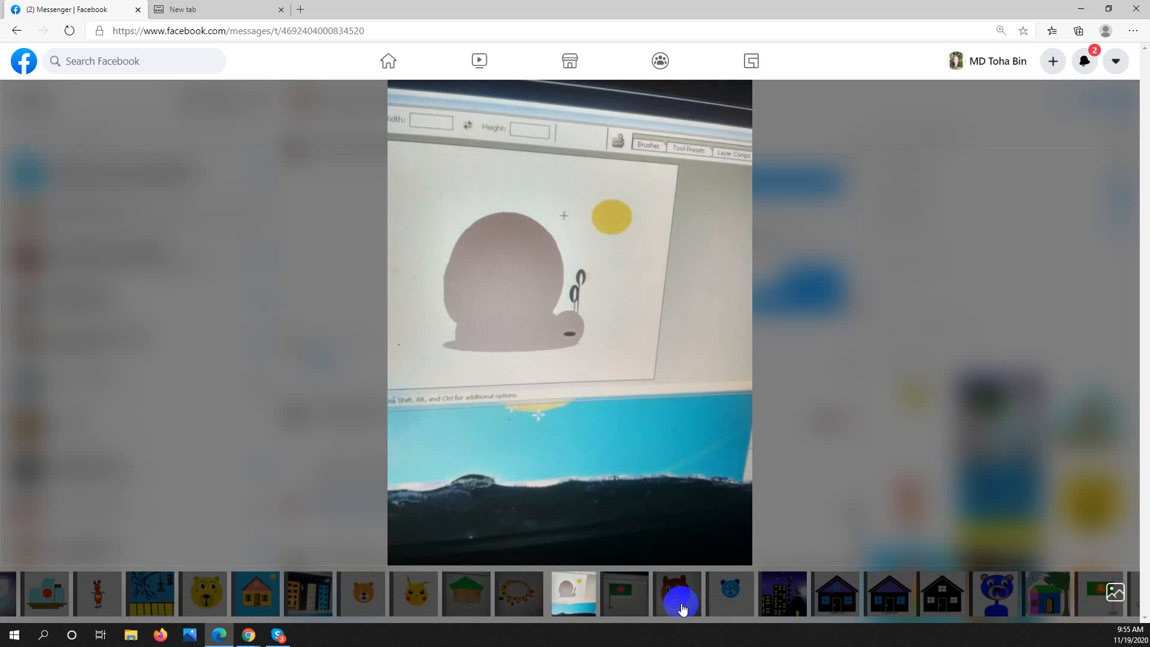
click(639, 598)
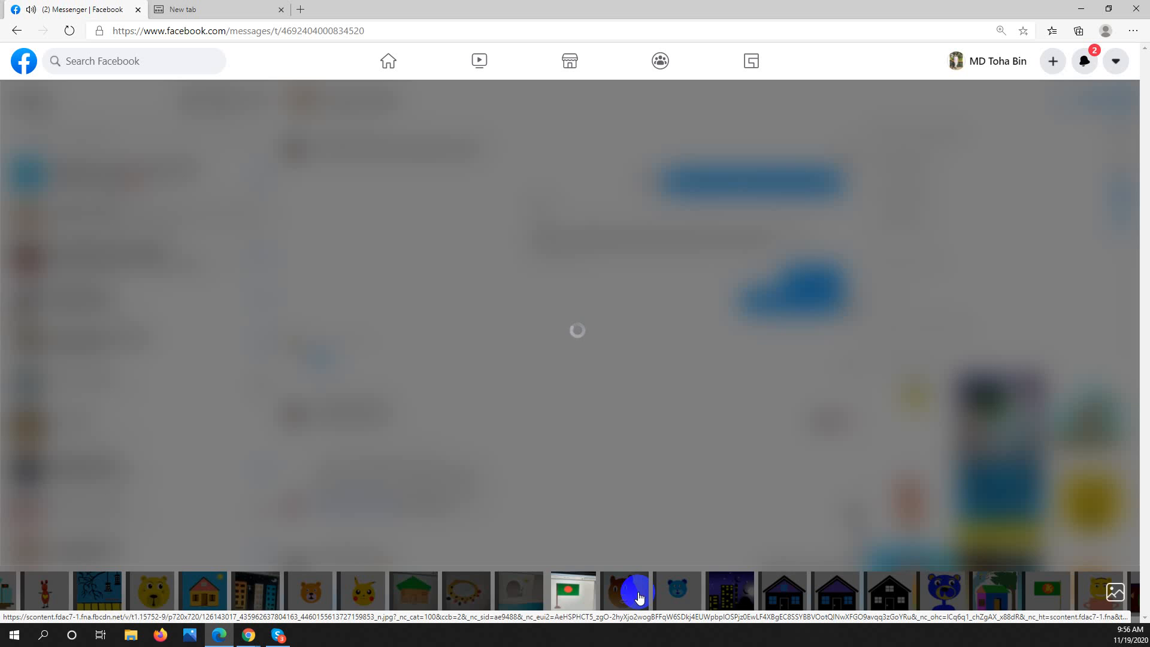
click(638, 593)
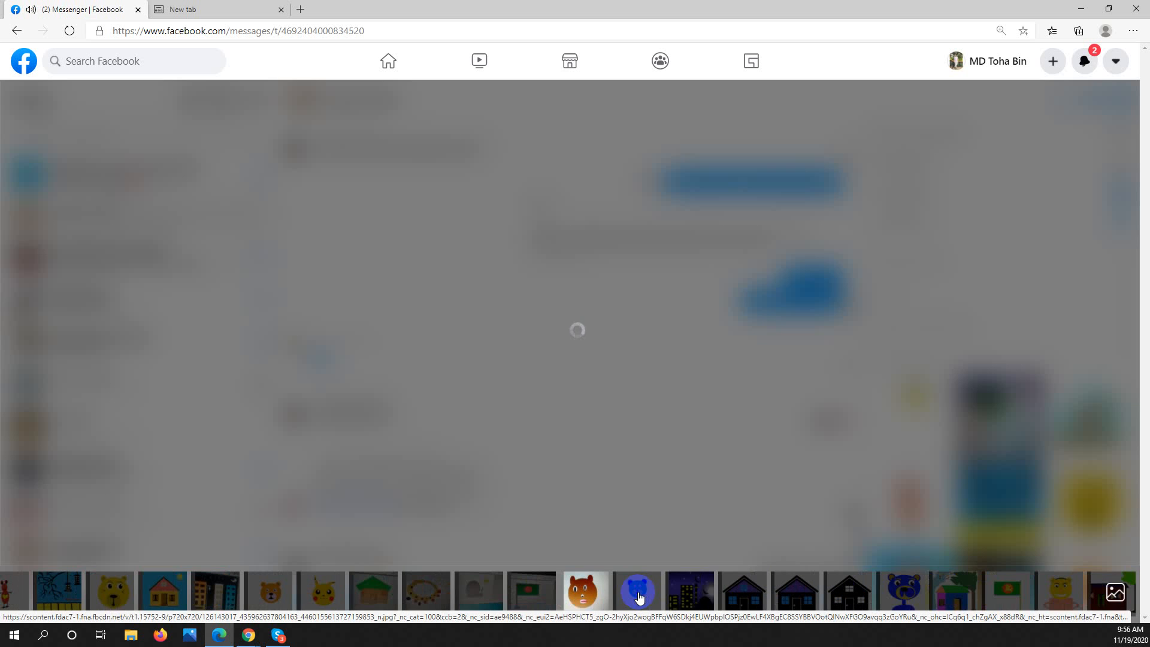
click(681, 497)
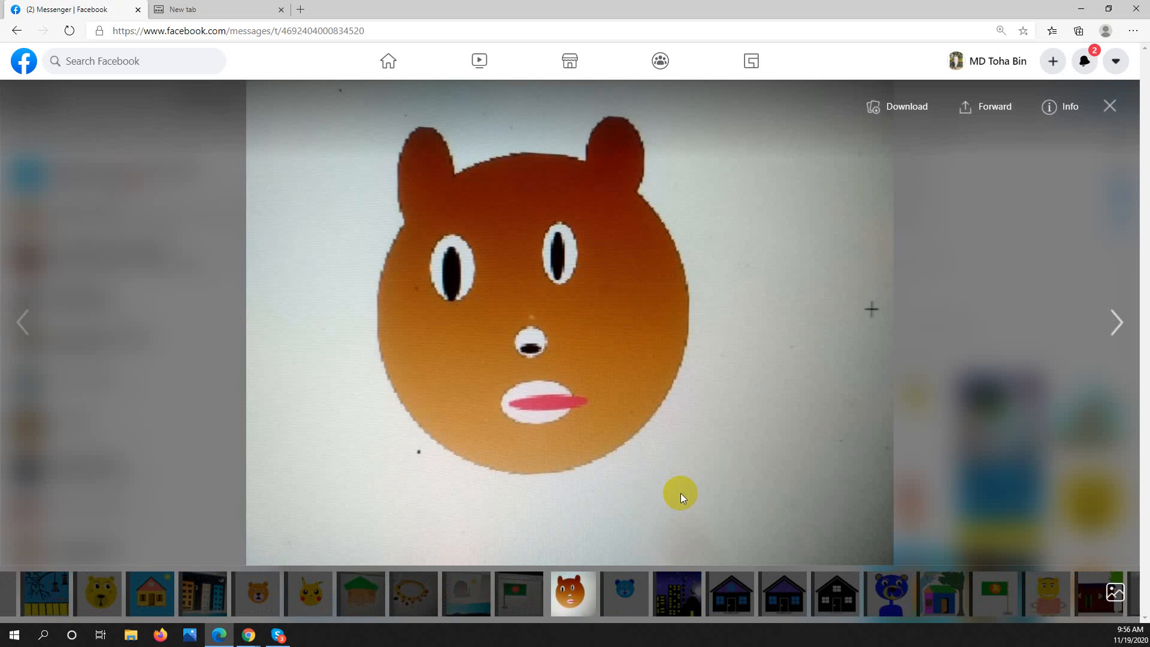
click(667, 458)
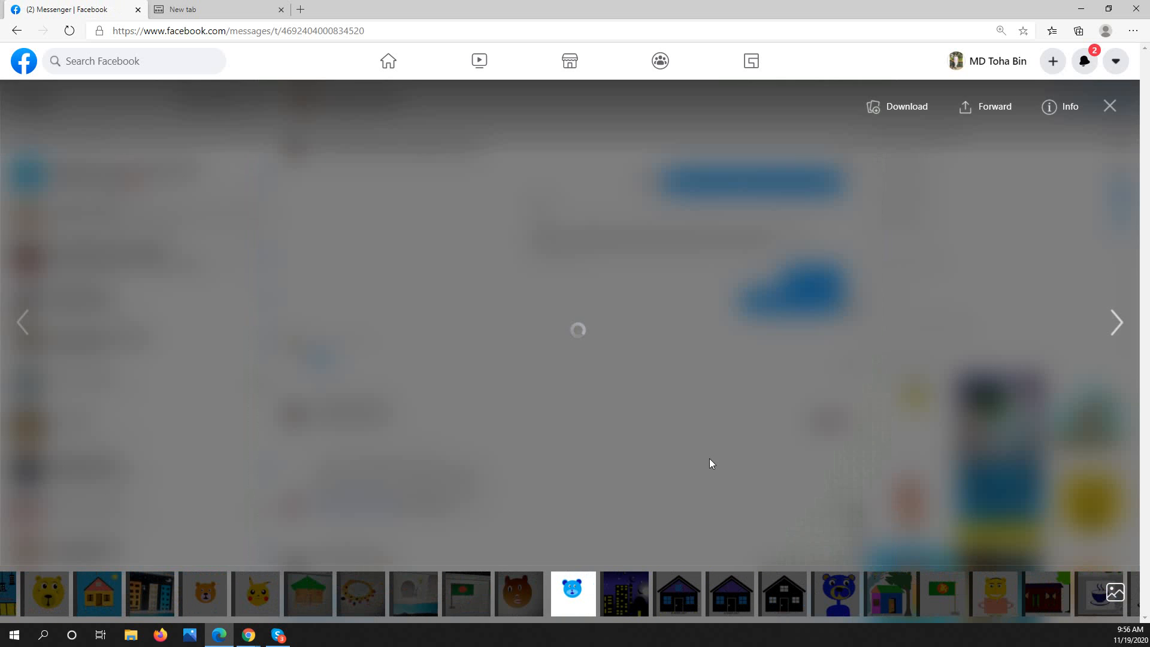
click(709, 458)
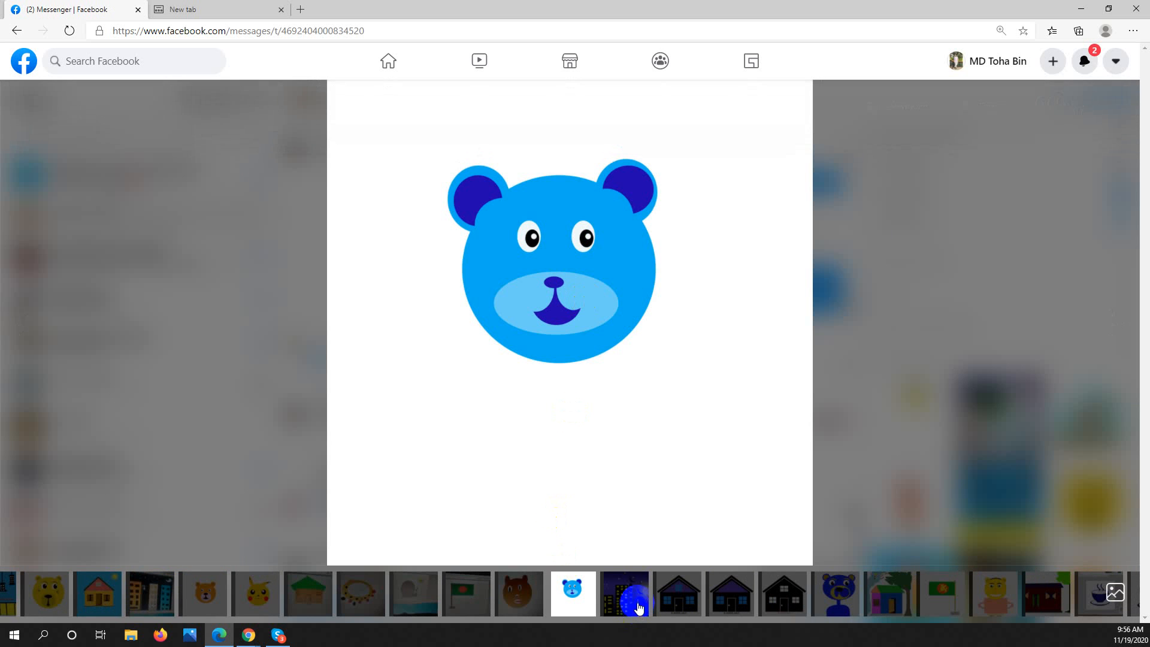
View the drawings of the night skyline, the black house with blue windows and the two blue coffee cups.
click(629, 606)
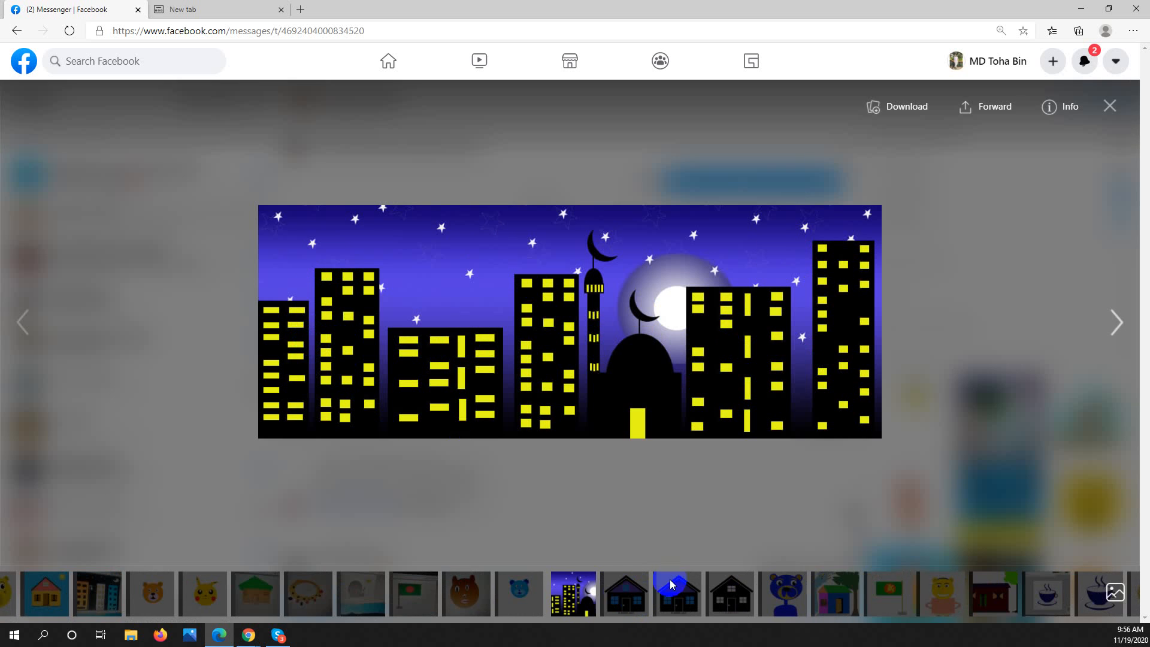
click(619, 593)
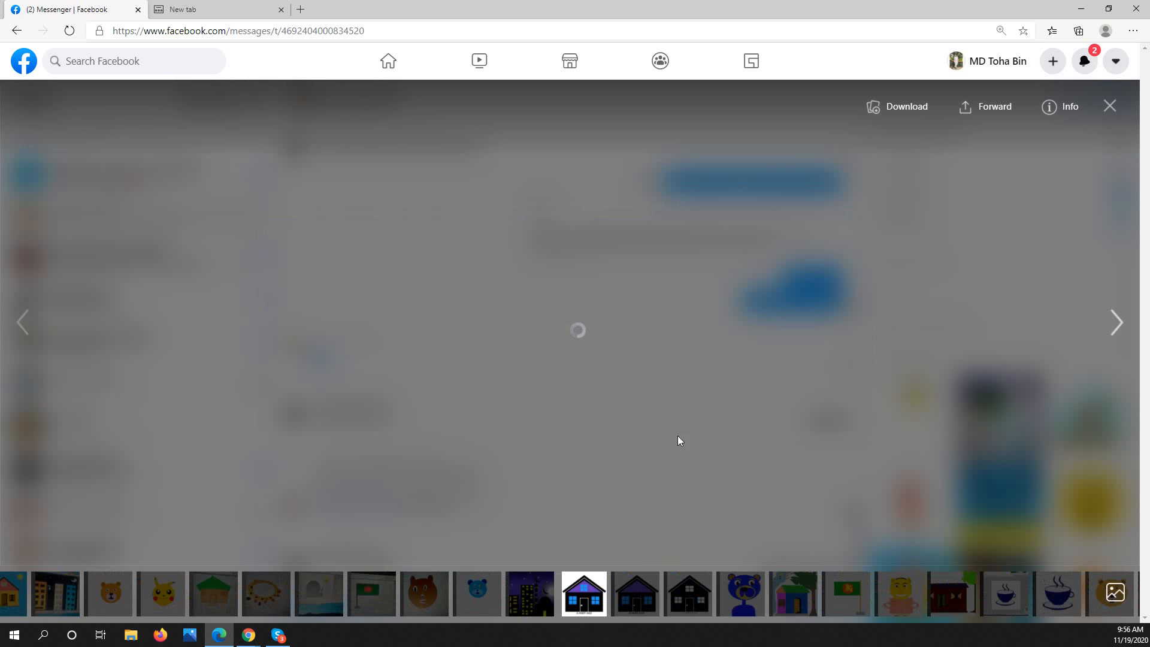
click(756, 607)
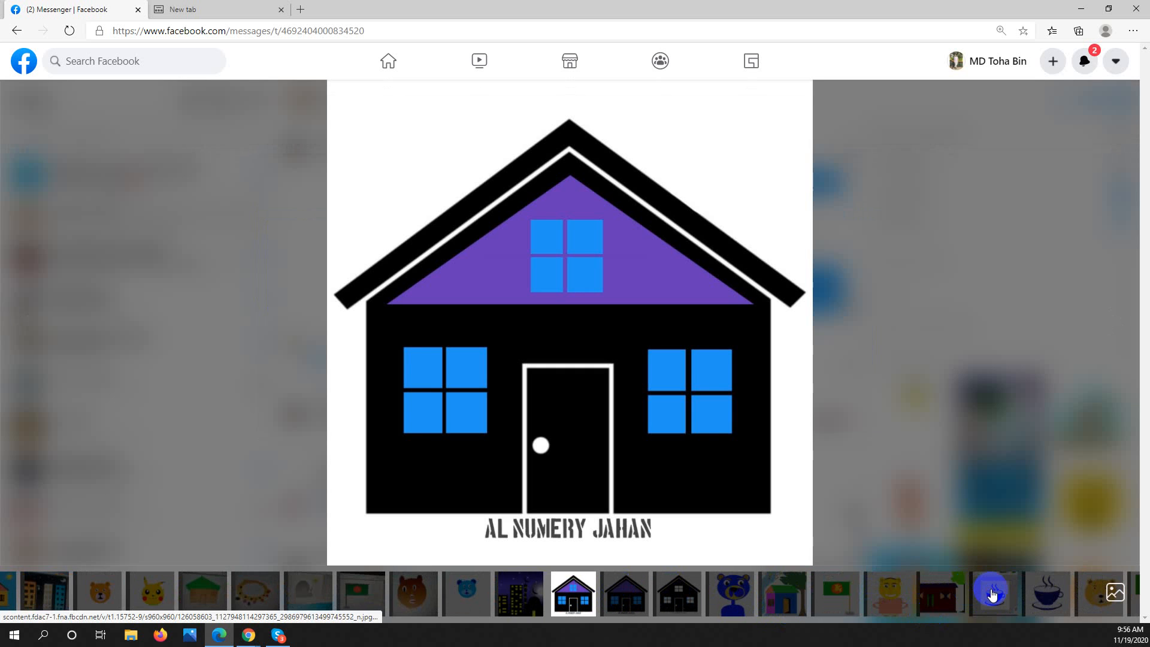
click(992, 594)
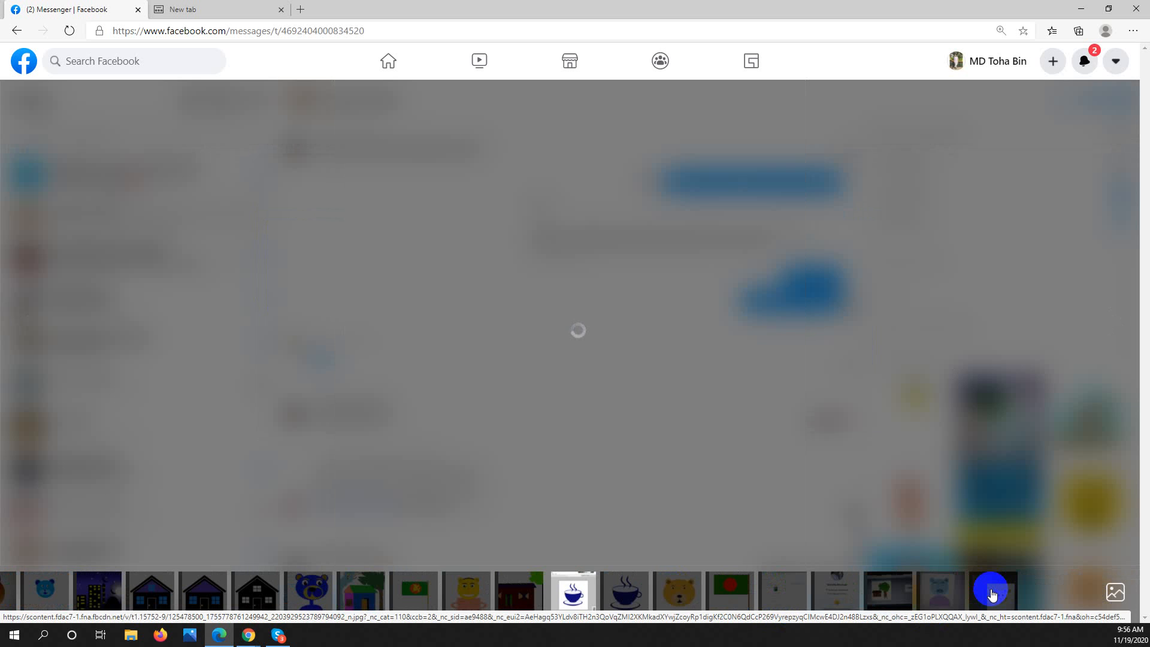
click(623, 586)
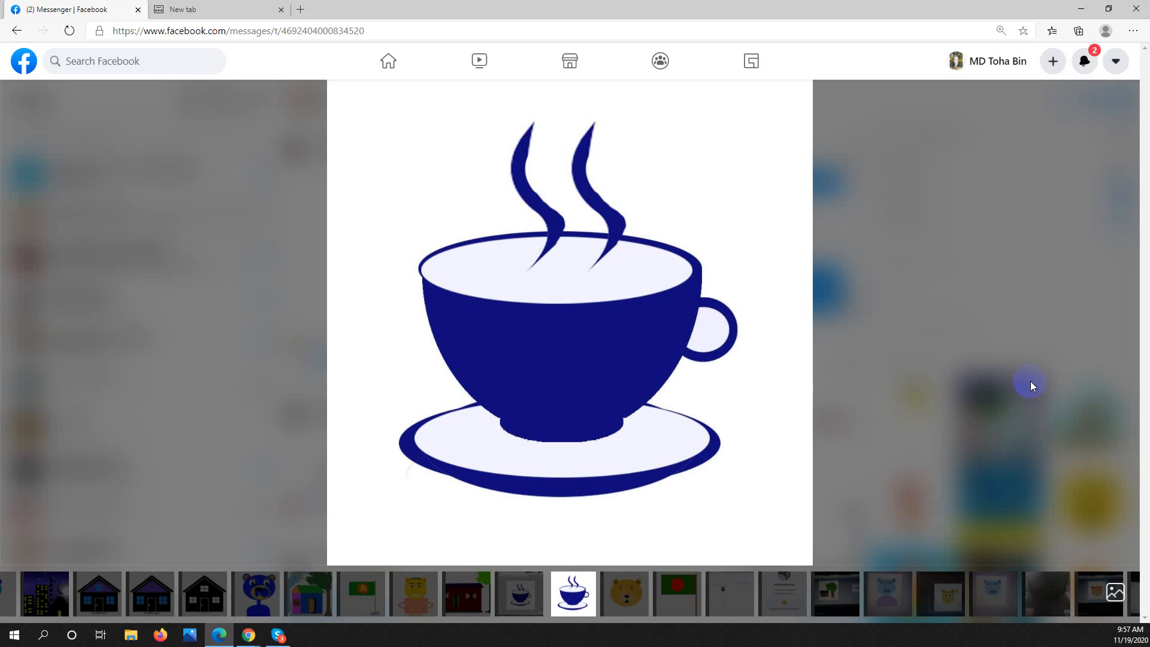
Minimize the browser and launch Adobe Photoshop CS6 (64 Bit) by searching Windows for "photo".
click(1081, 7)
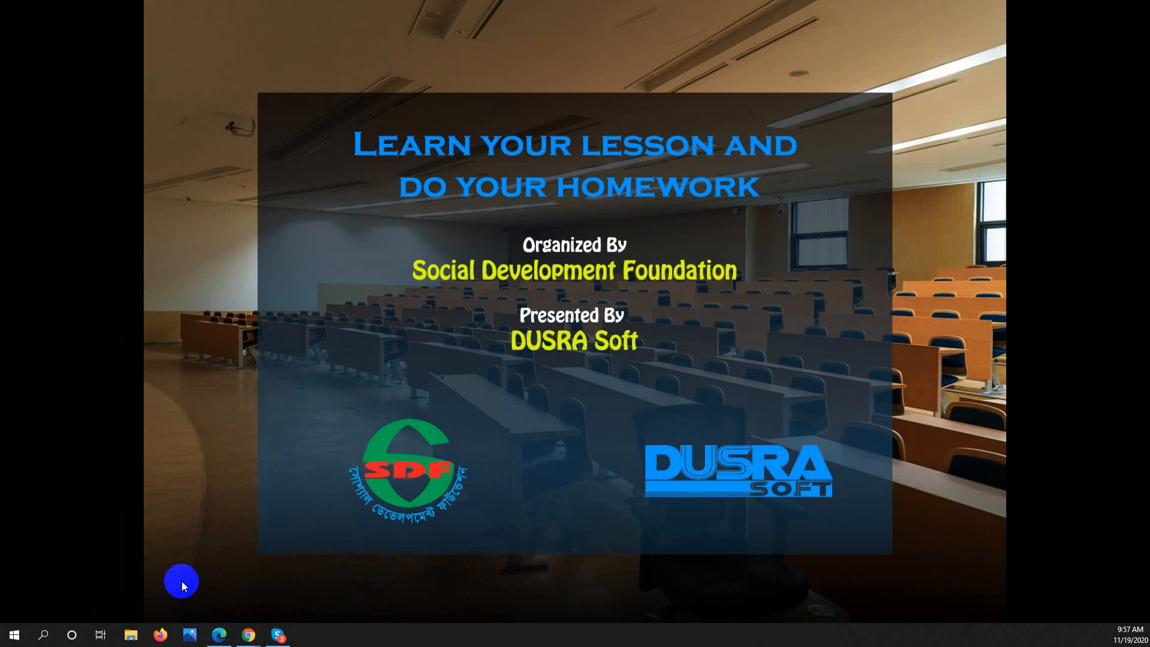
key(super)
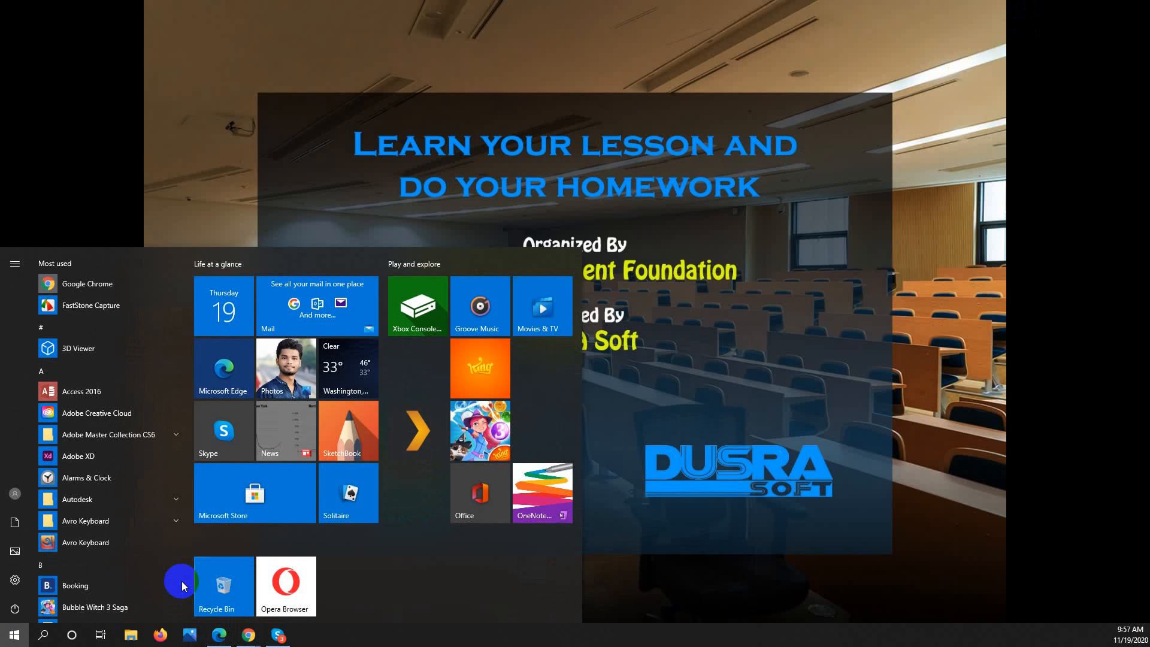
text(p)
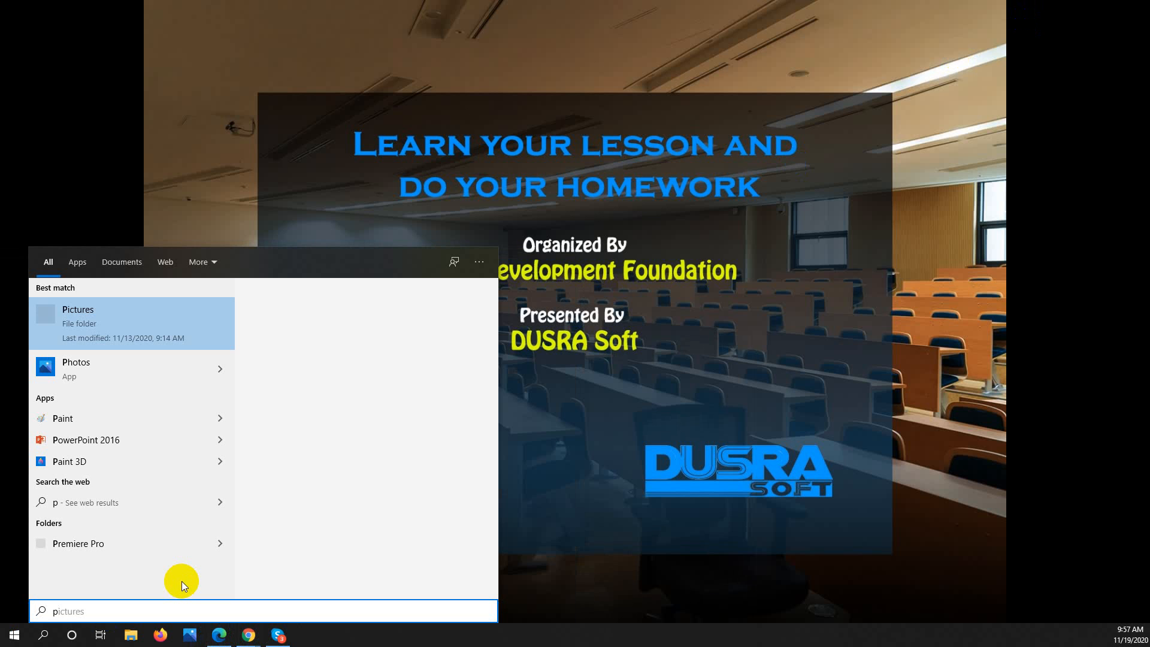
text(hoto)
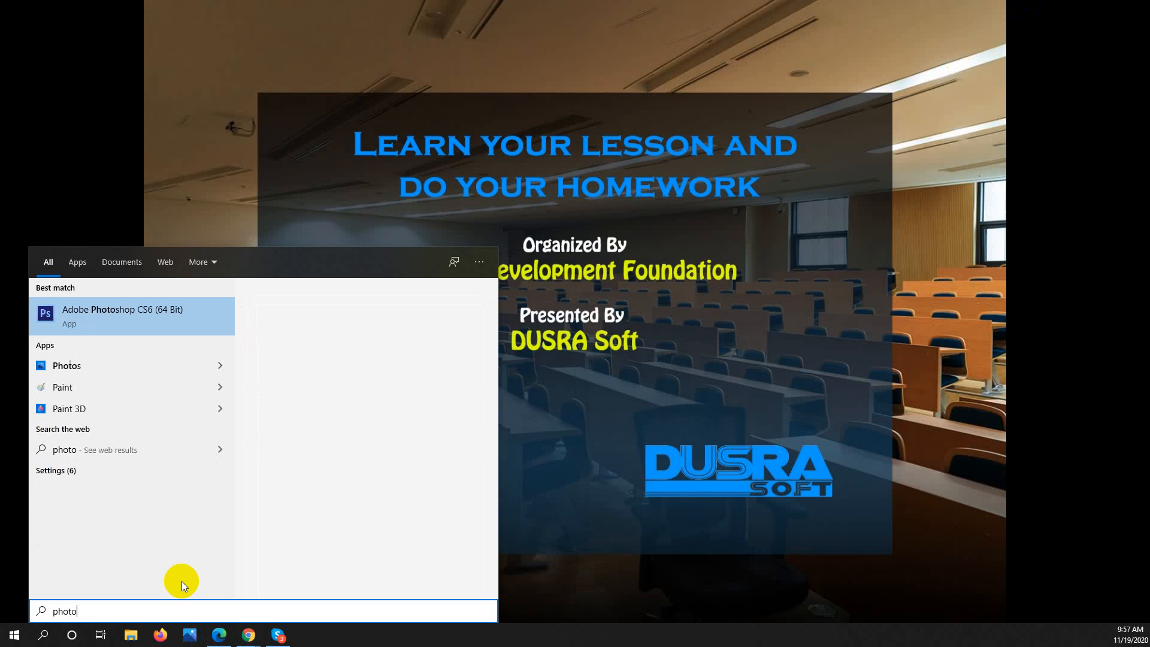
key(Return)
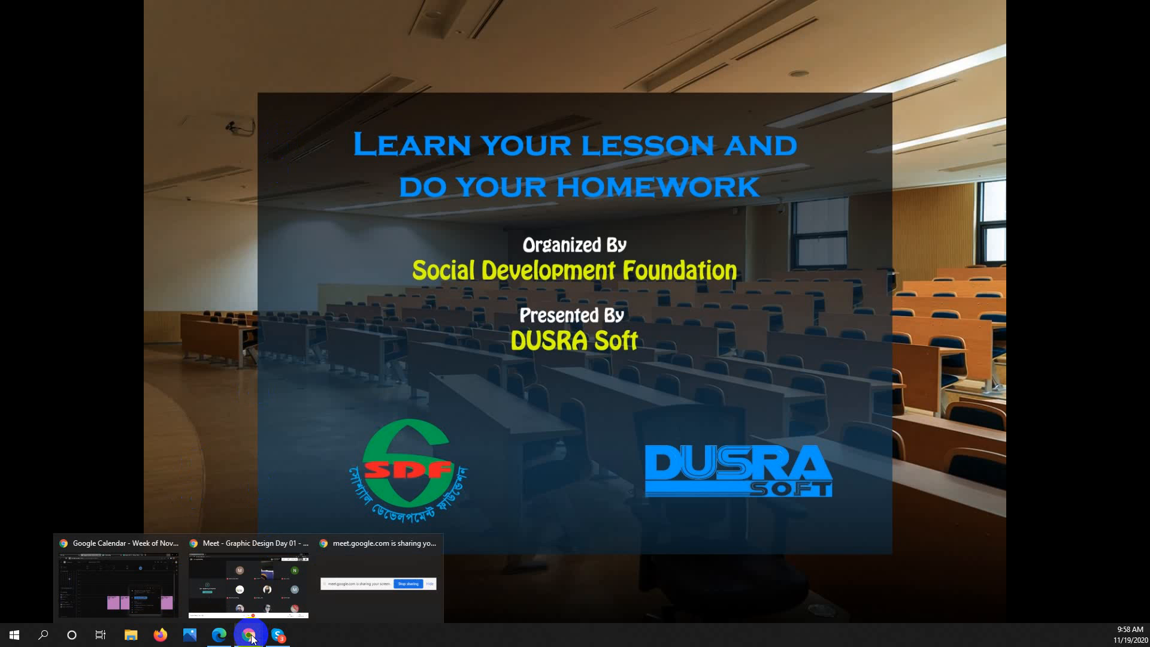
Check the Google Meet call, then return to Facebook and accept the newest friend request from the notifications.
click(255, 590)
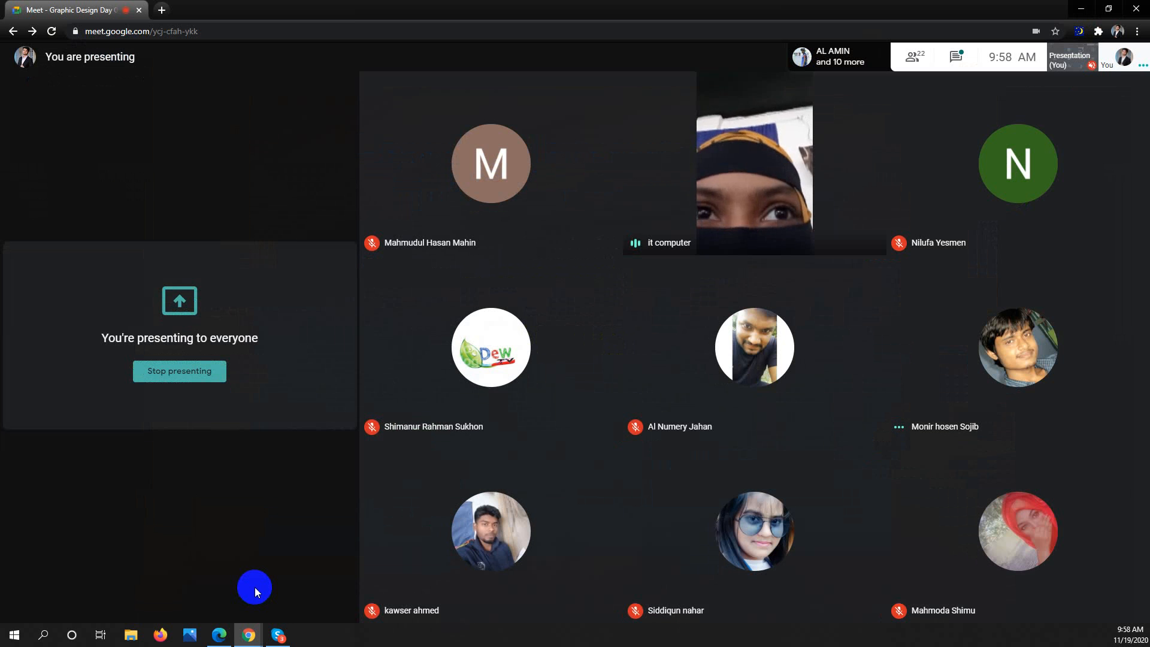
click(219, 634)
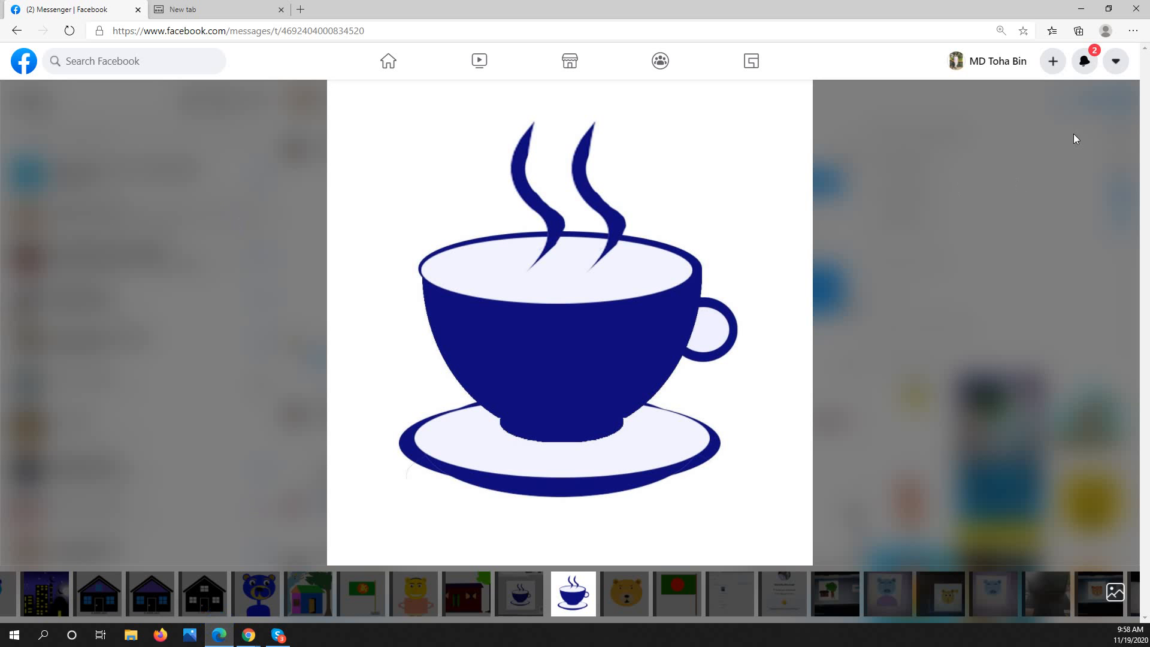
click(1084, 62)
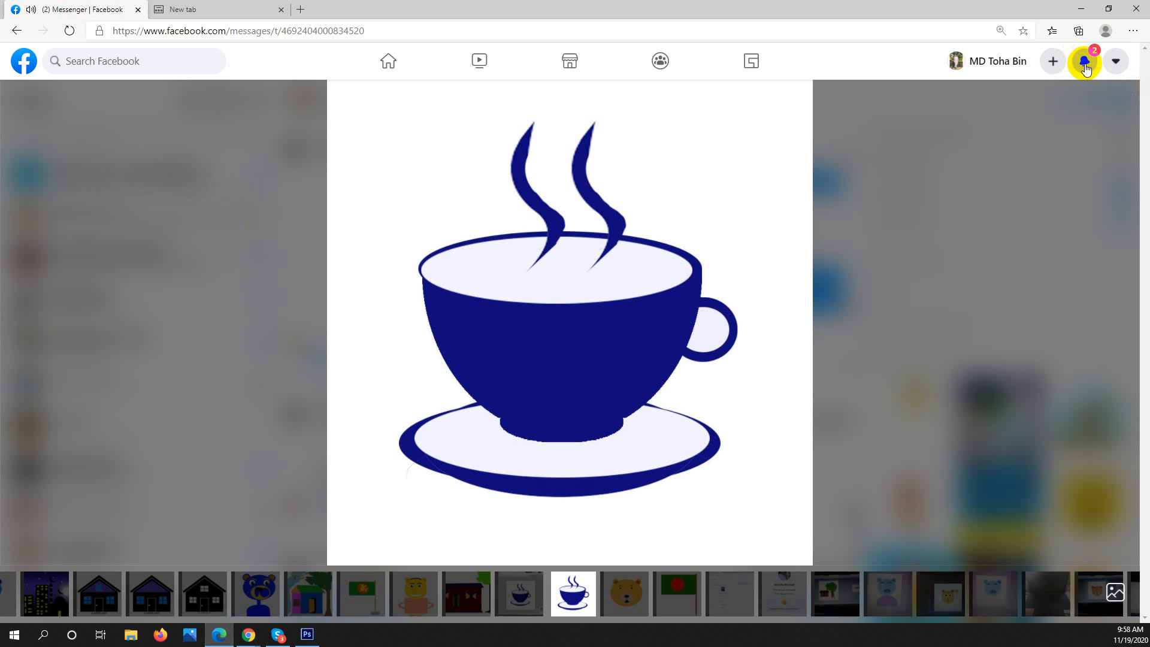
click(1085, 66)
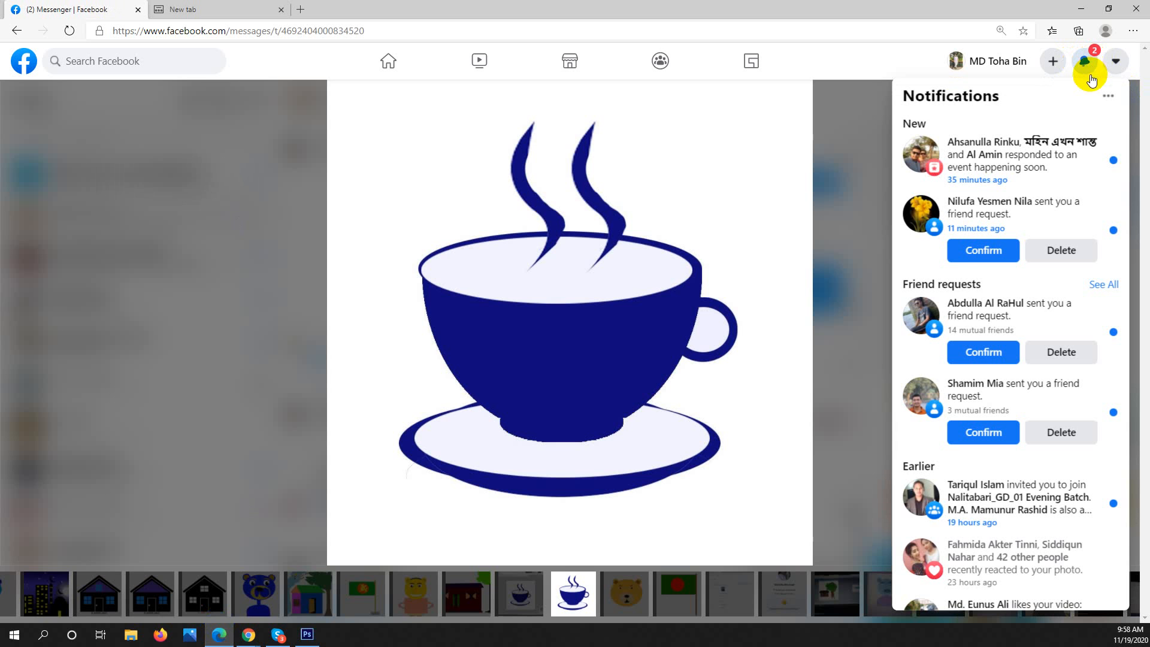
click(991, 258)
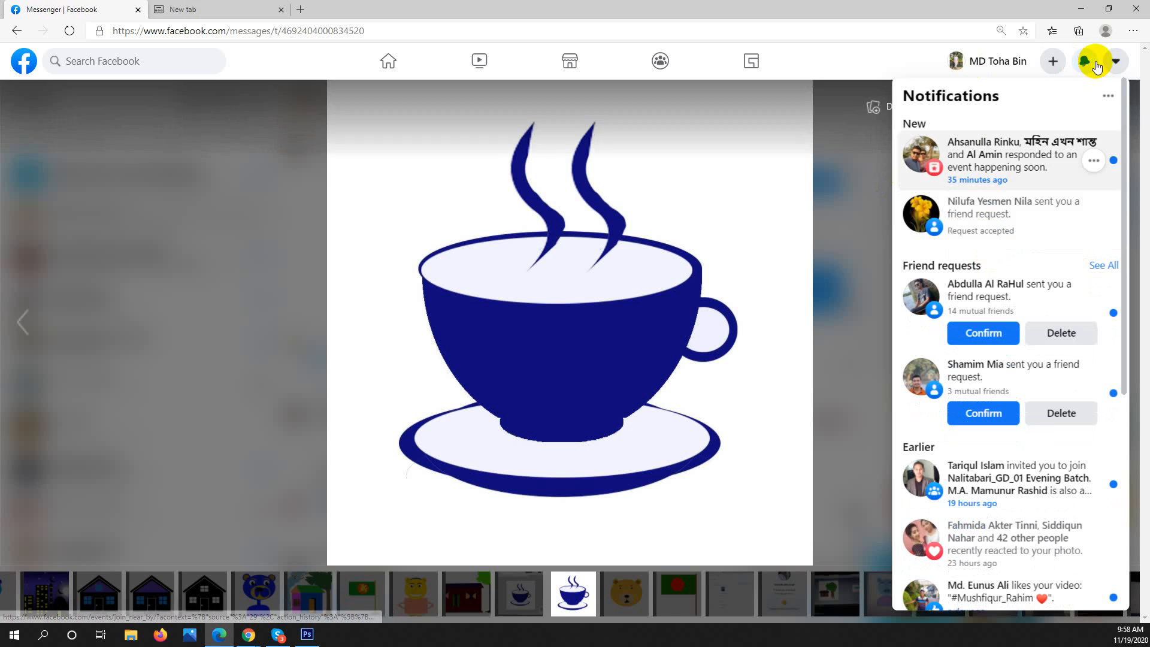
click(809, 162)
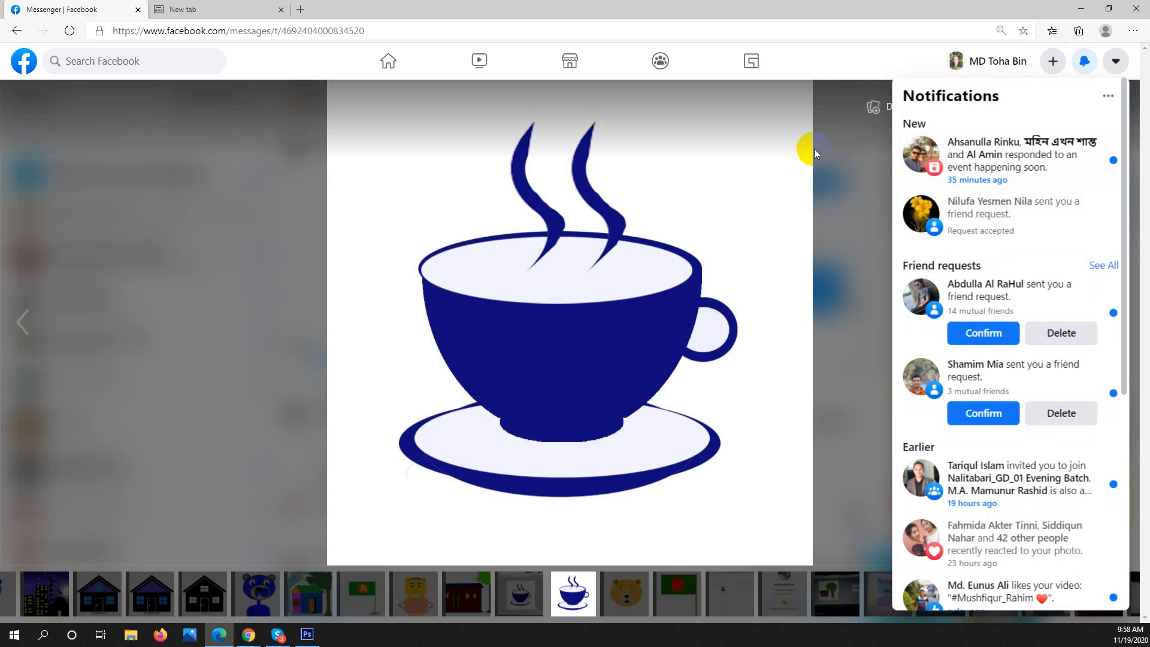
In Photoshop, create a new 1280 × 1000 pixel document and float it in its own enlarged window.
click(1082, 9)
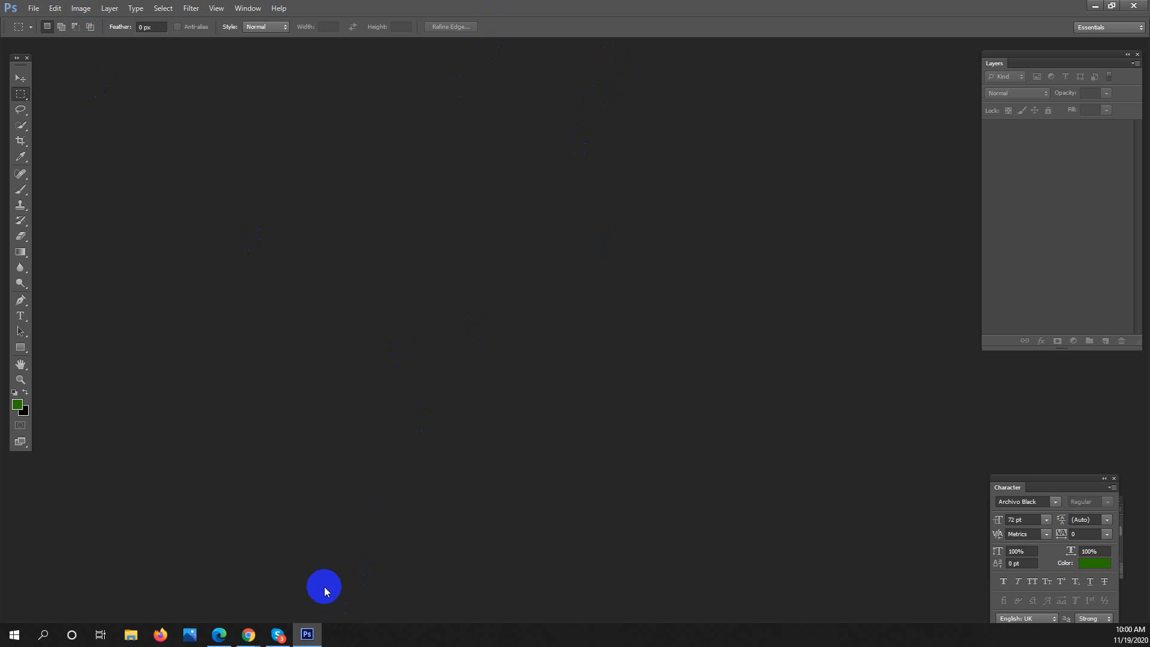
click(34, 9)
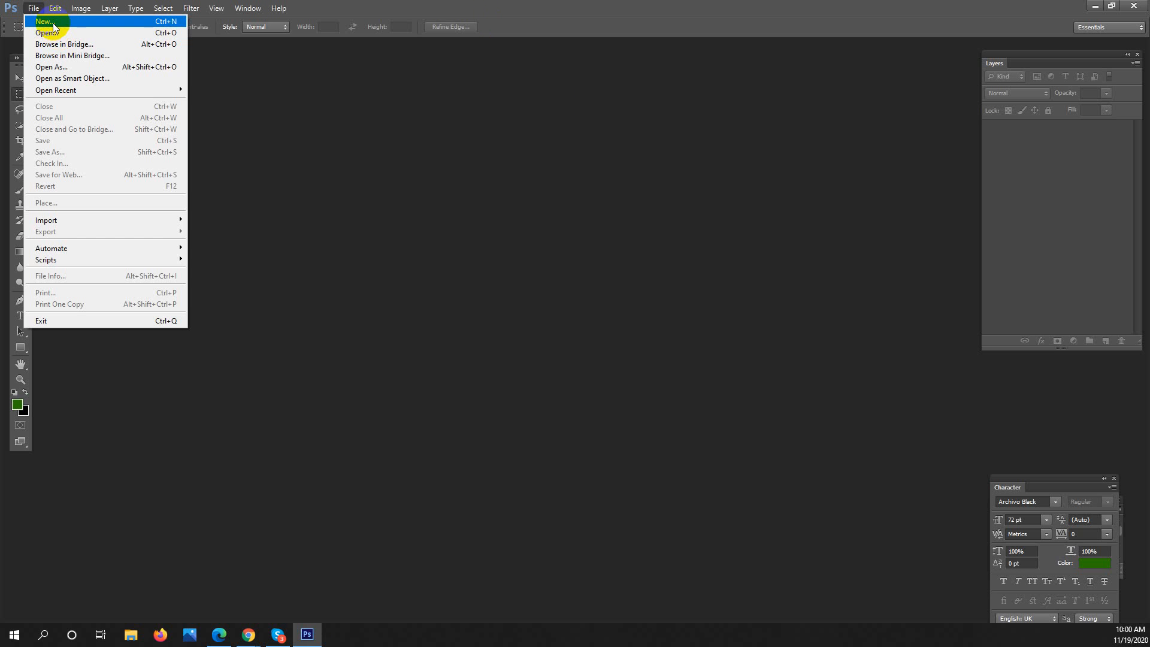
click(56, 33)
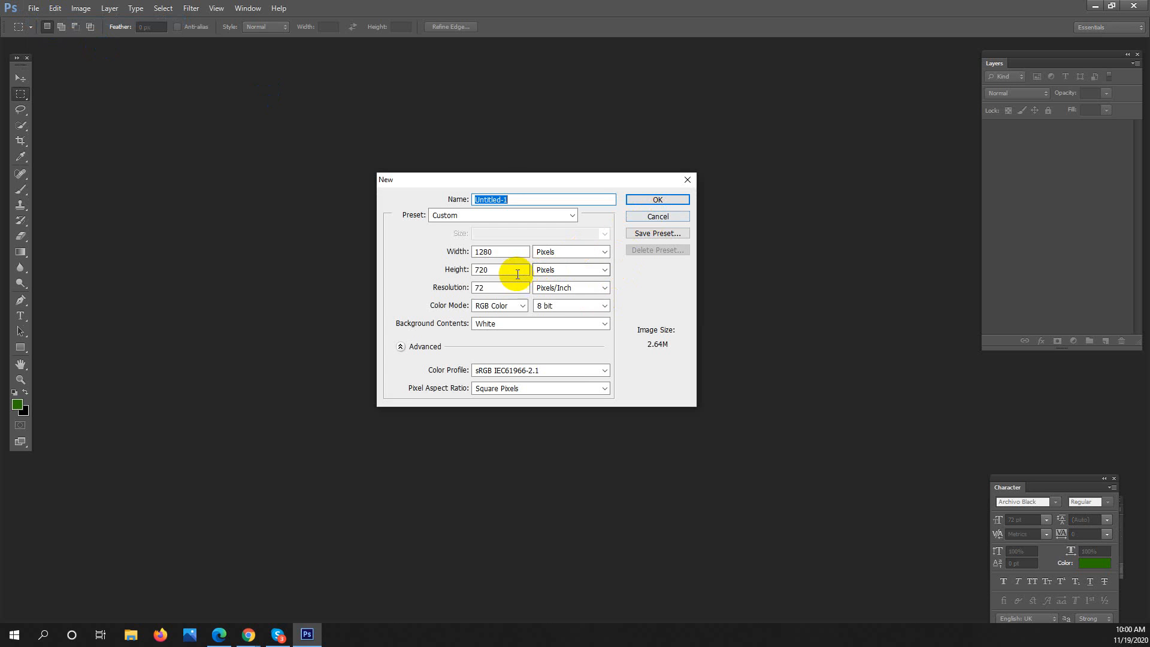
double_click(506, 269)
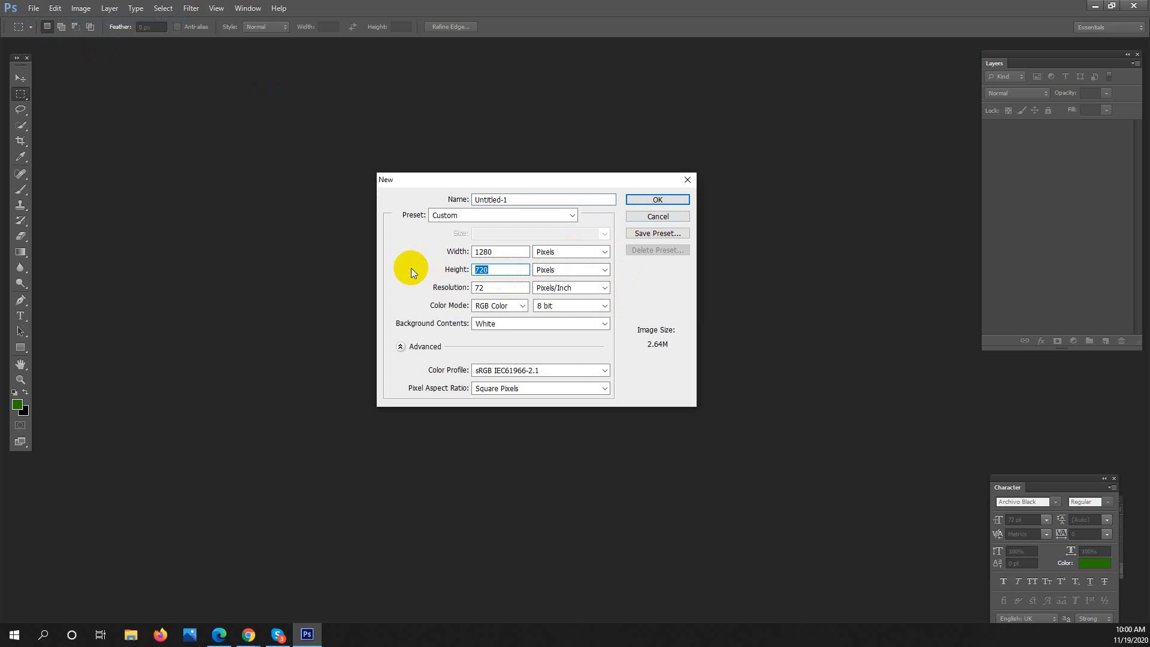
text(1000)
click(662, 202)
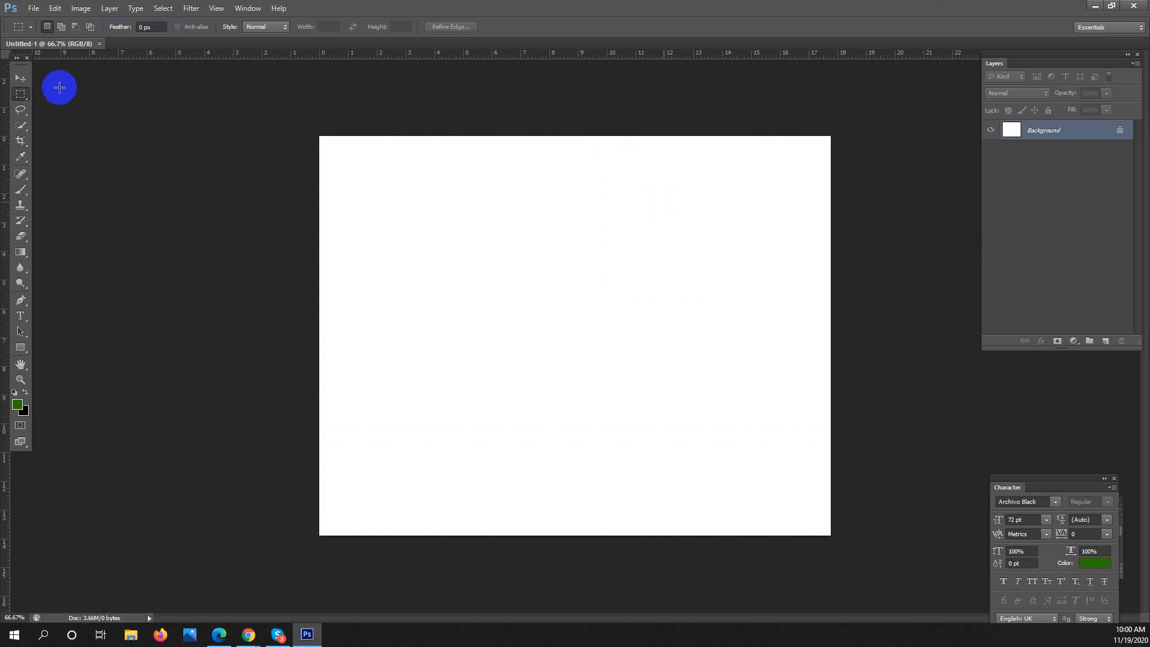
drag(90, 54, 174, 72)
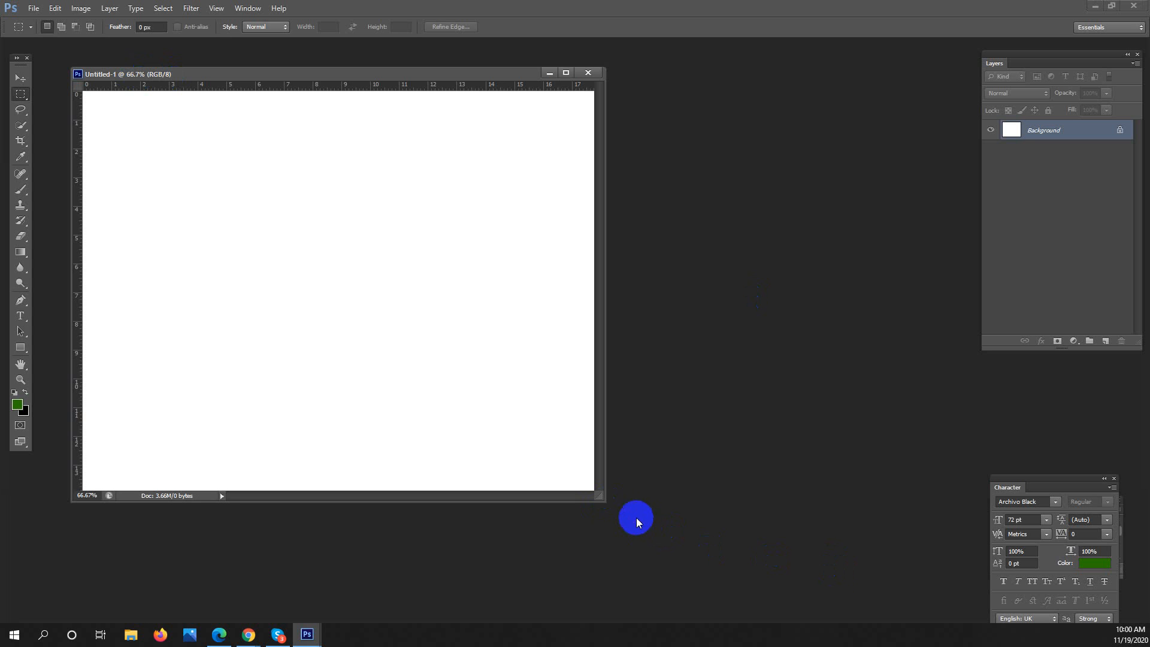
drag(604, 499, 702, 568)
Switch to the Google Meet browser window and search Google for "clipping path" in a new tab.
mouse_move(248, 633)
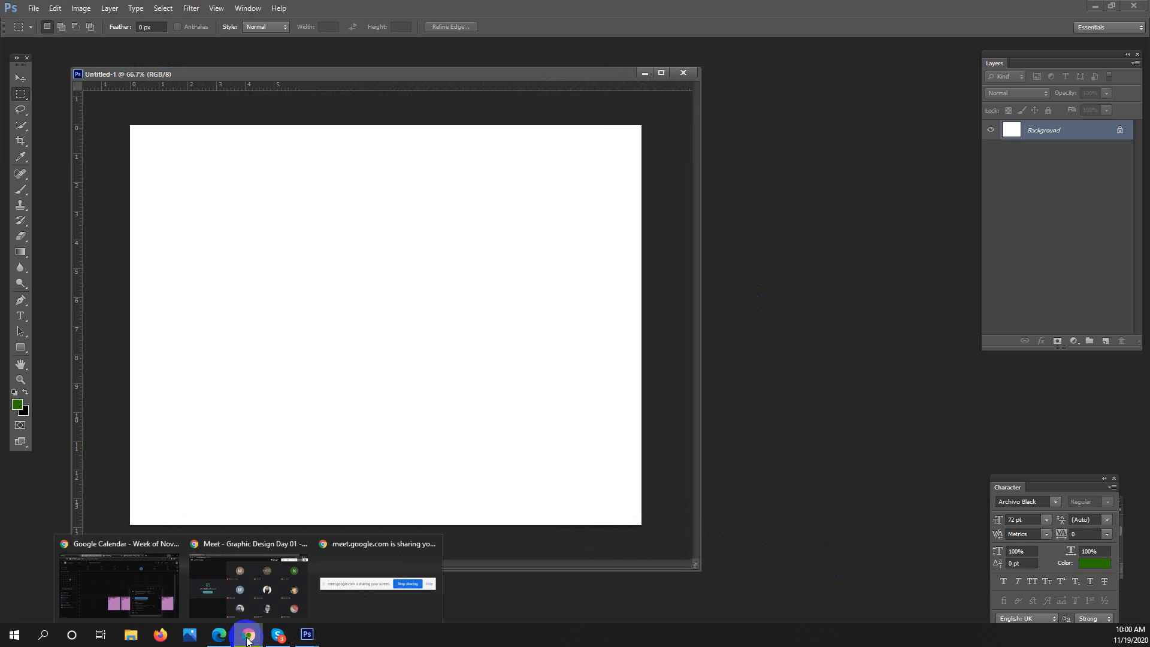
click(251, 602)
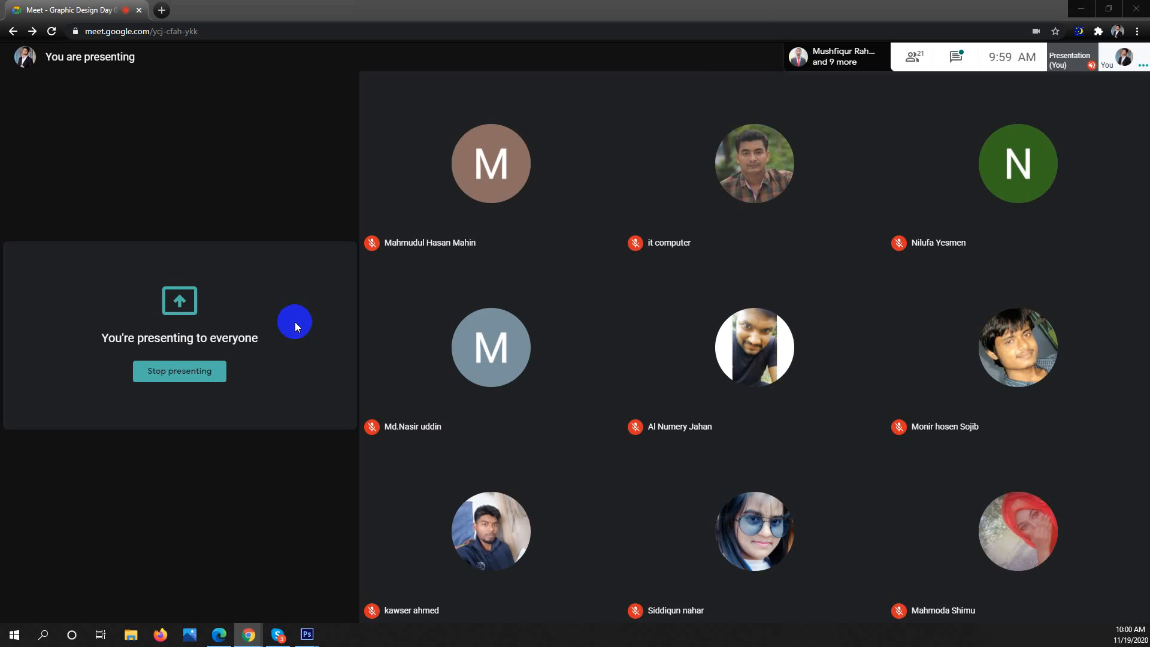
click(160, 10)
text(goo)
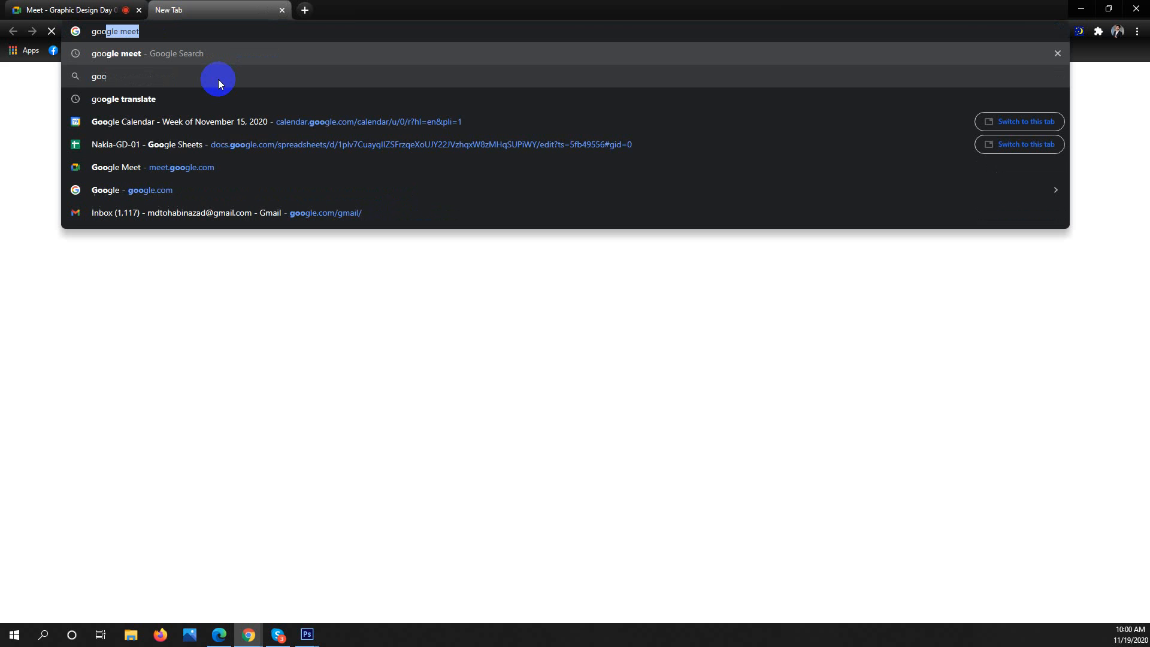
key(BackSpace)
key(BackSpace)
key(BackSpace)
key(BackSpace)
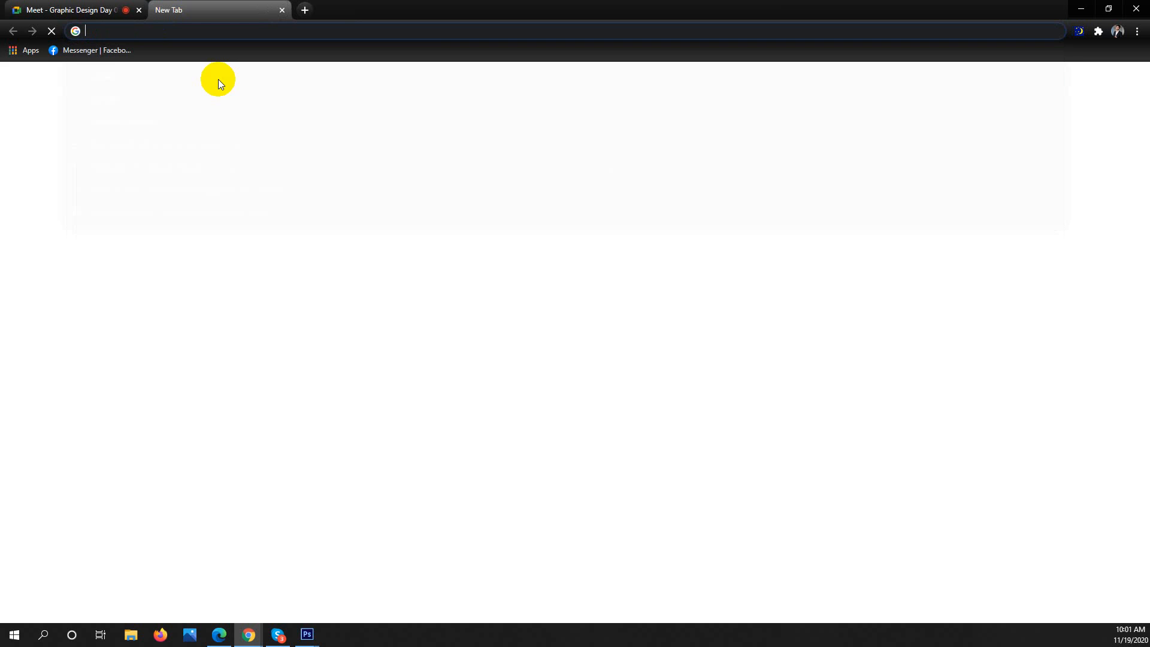
text(cli)
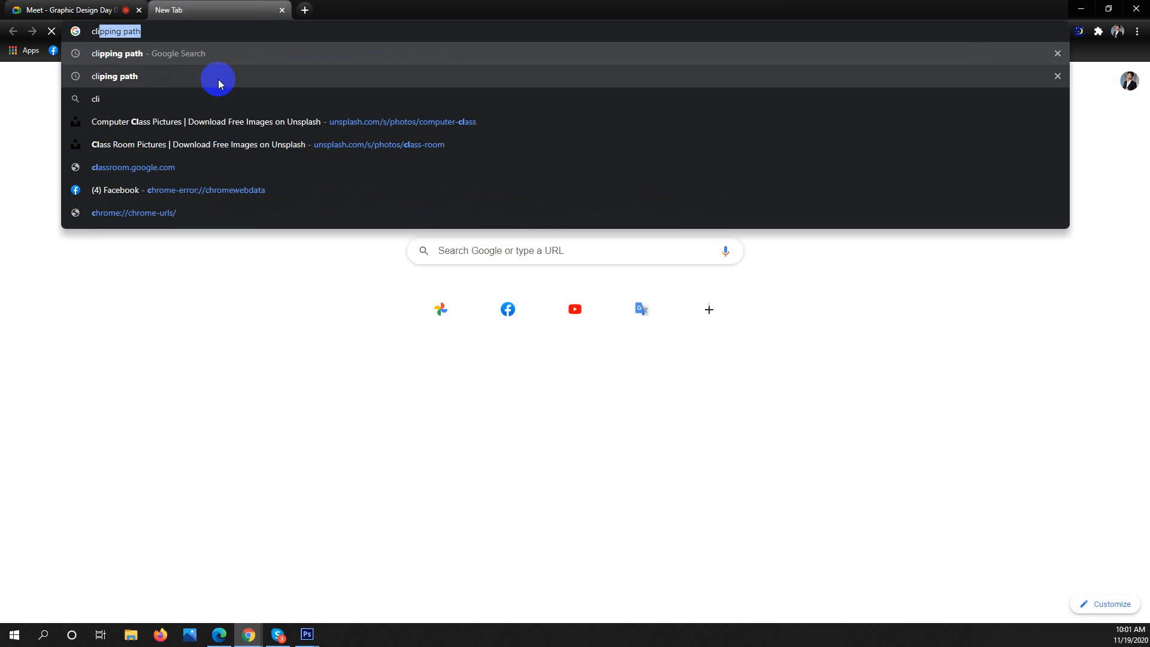
key(Return)
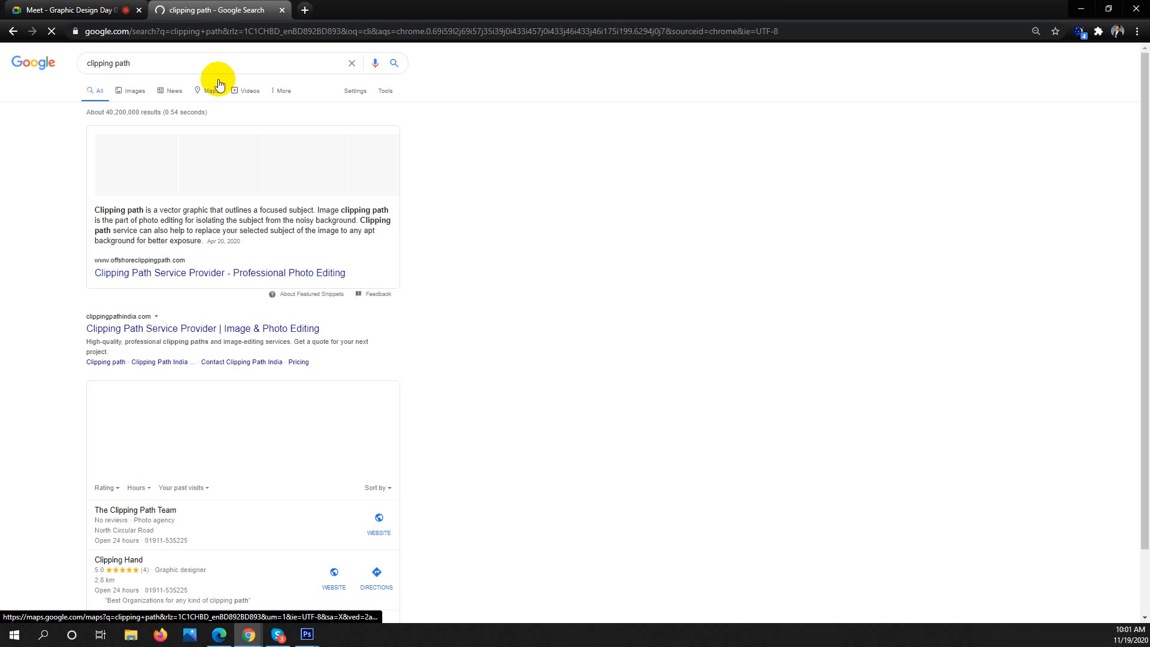
Switch the "clipping path" search in Chrome to its image results.
key(alt+Tab)
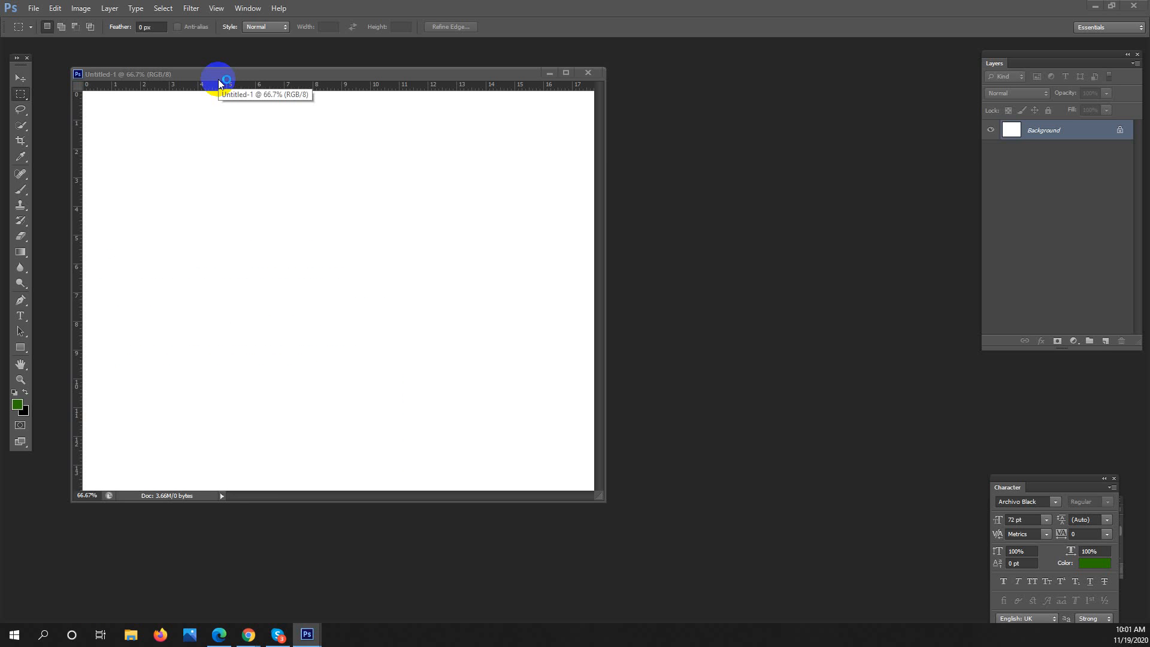
click(250, 636)
click(257, 586)
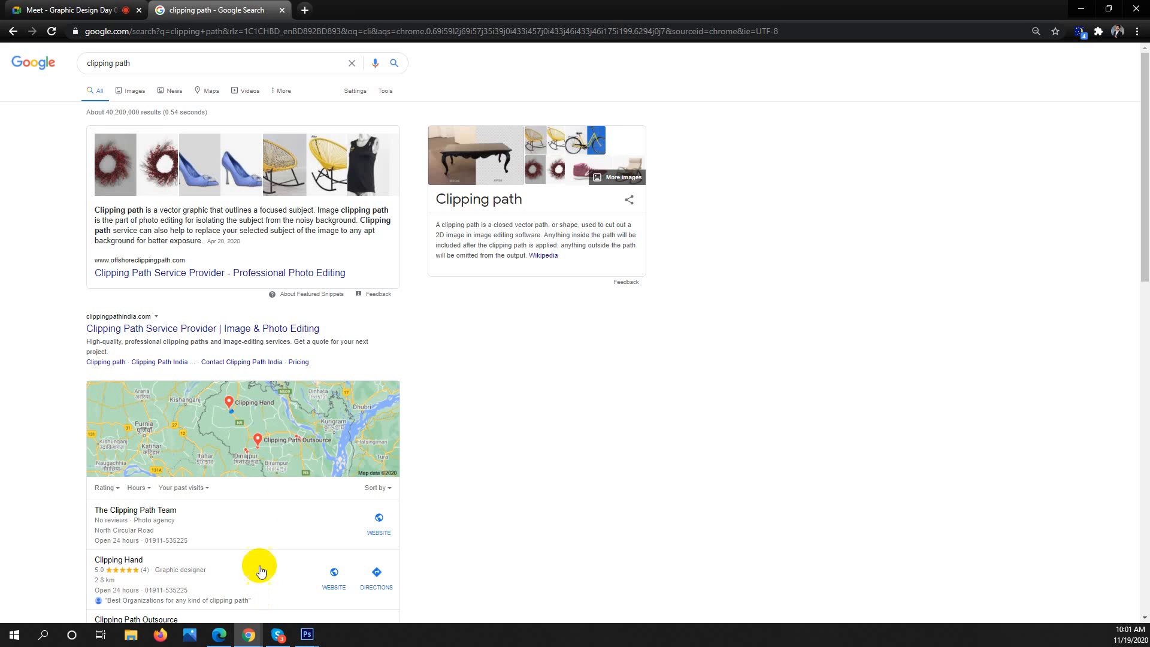
click(133, 93)
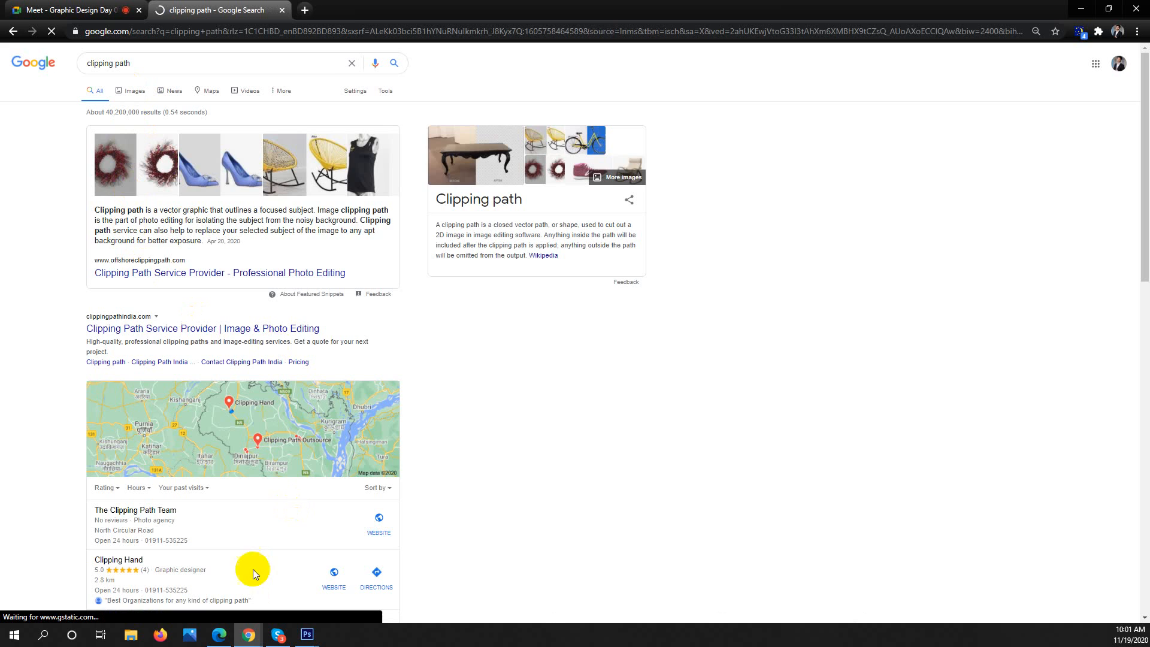
click(239, 636)
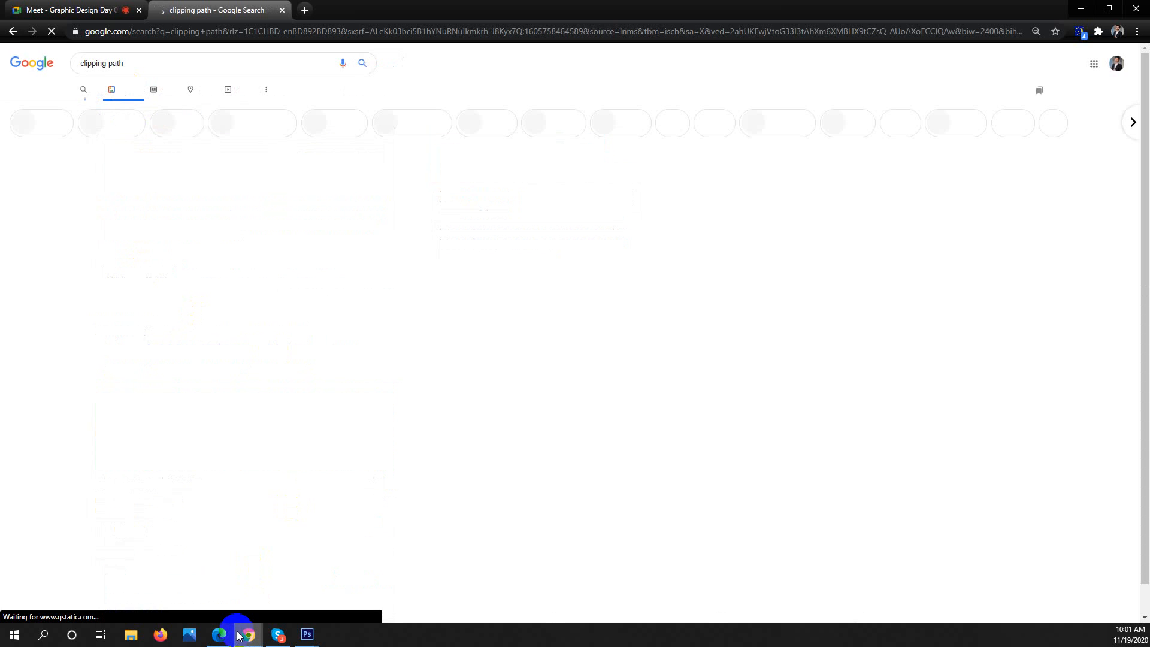
click(1082, 9)
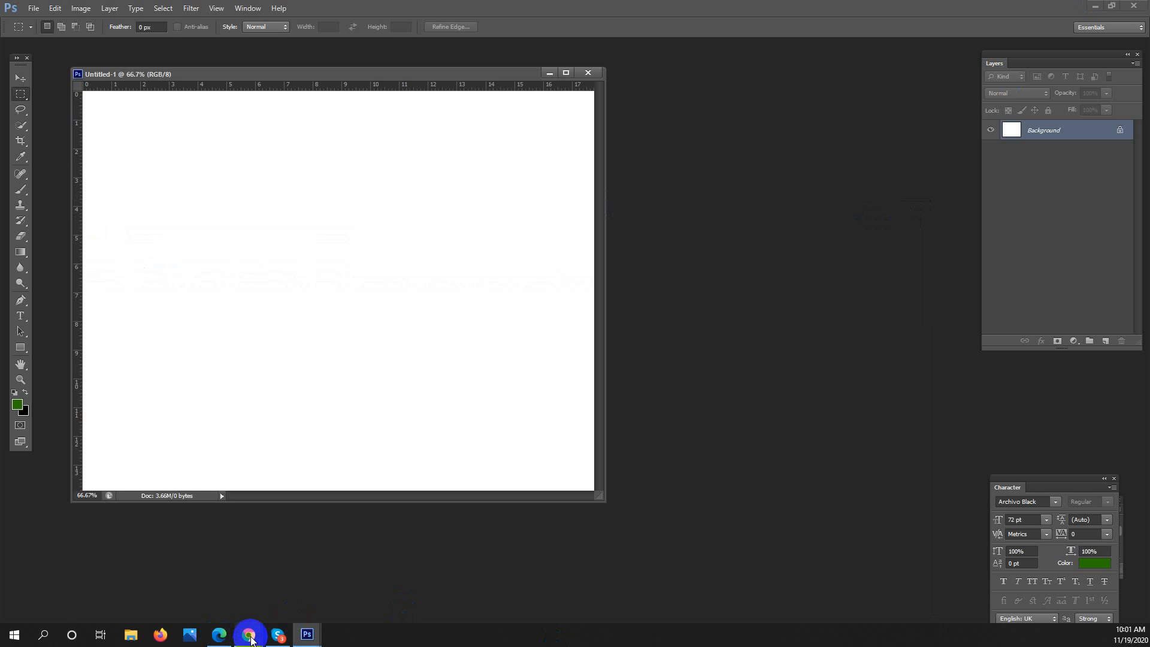
click(248, 634)
click(264, 593)
click(246, 635)
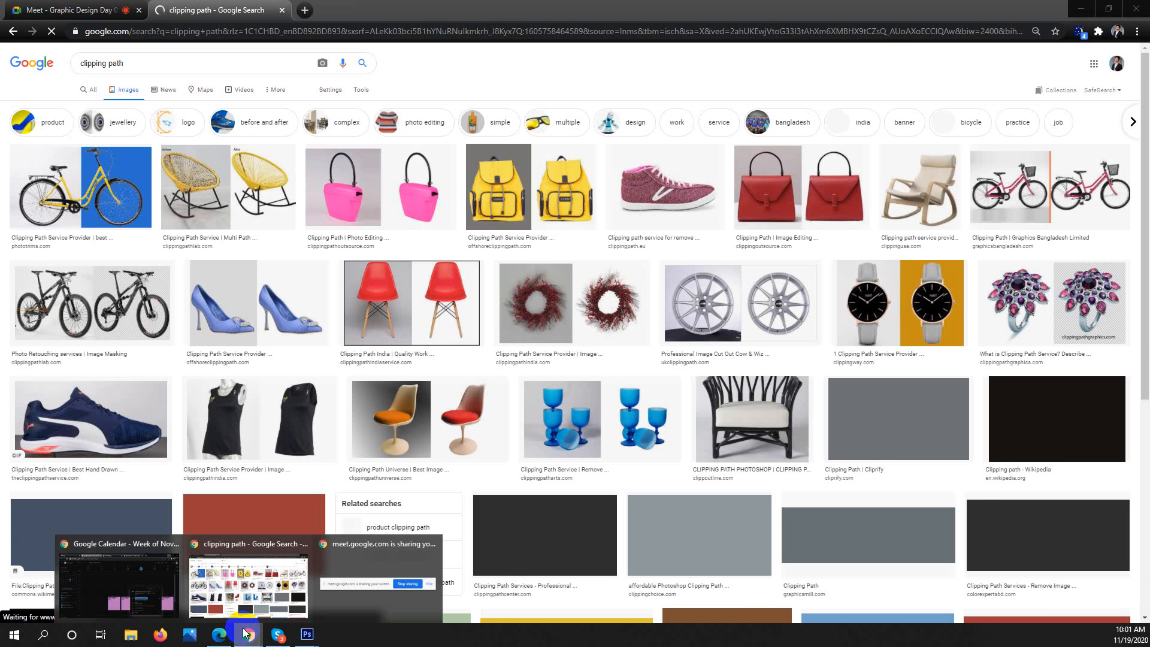
Go back to the Google Meet call and stop the current screen sharing.
click(80, 7)
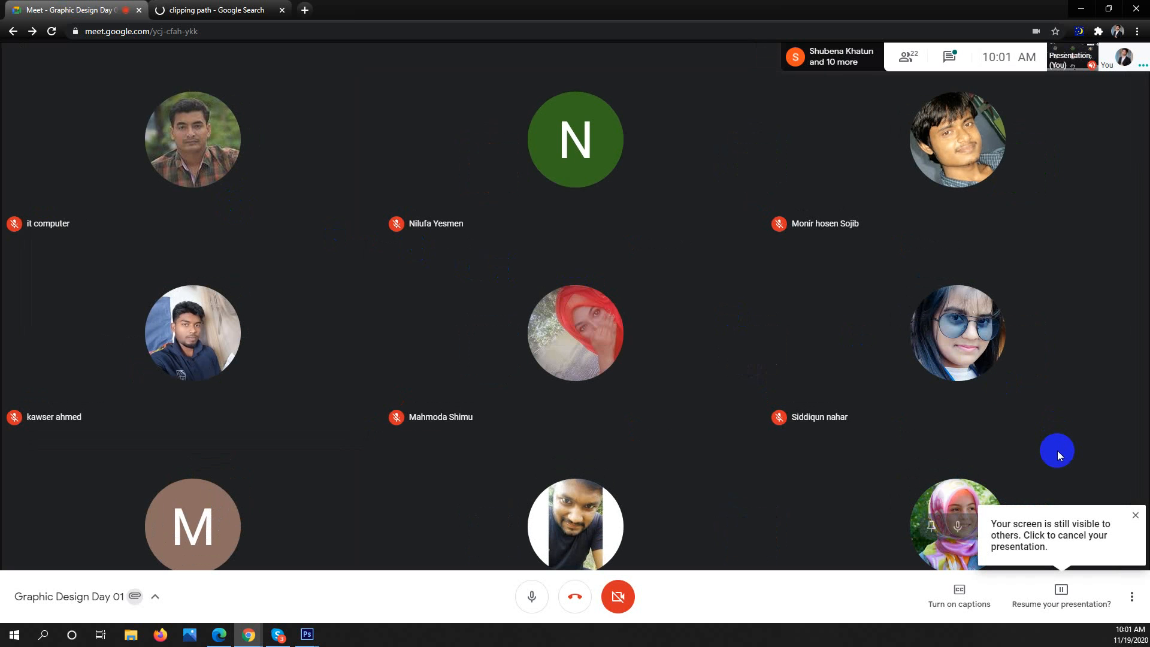
click(1070, 604)
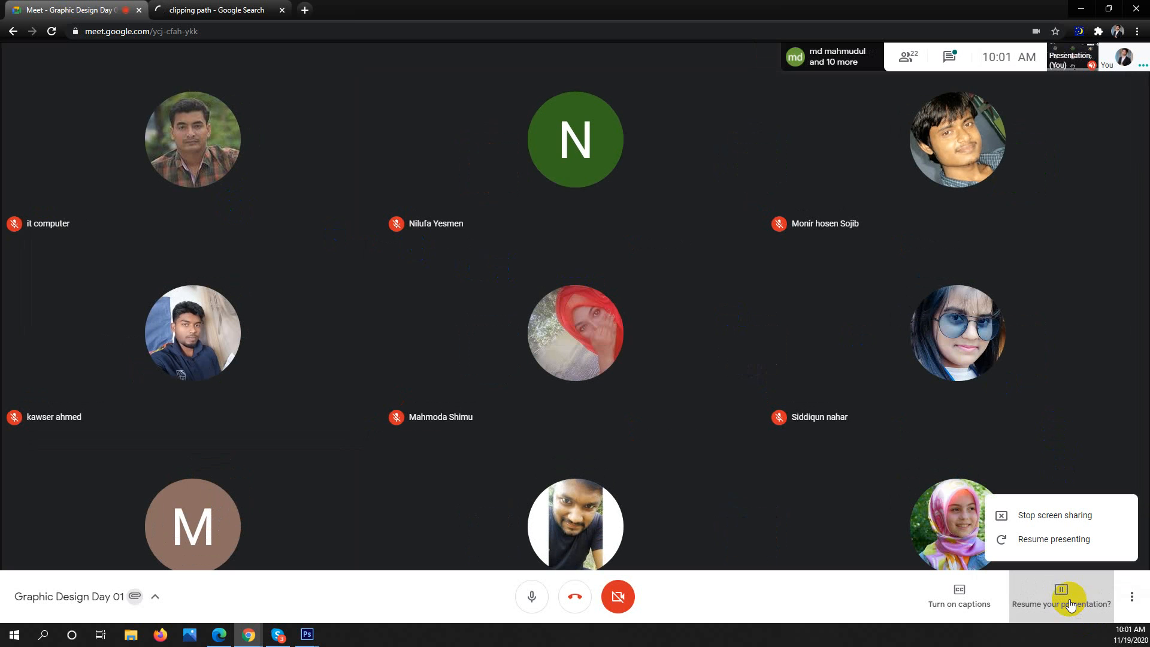
click(1088, 524)
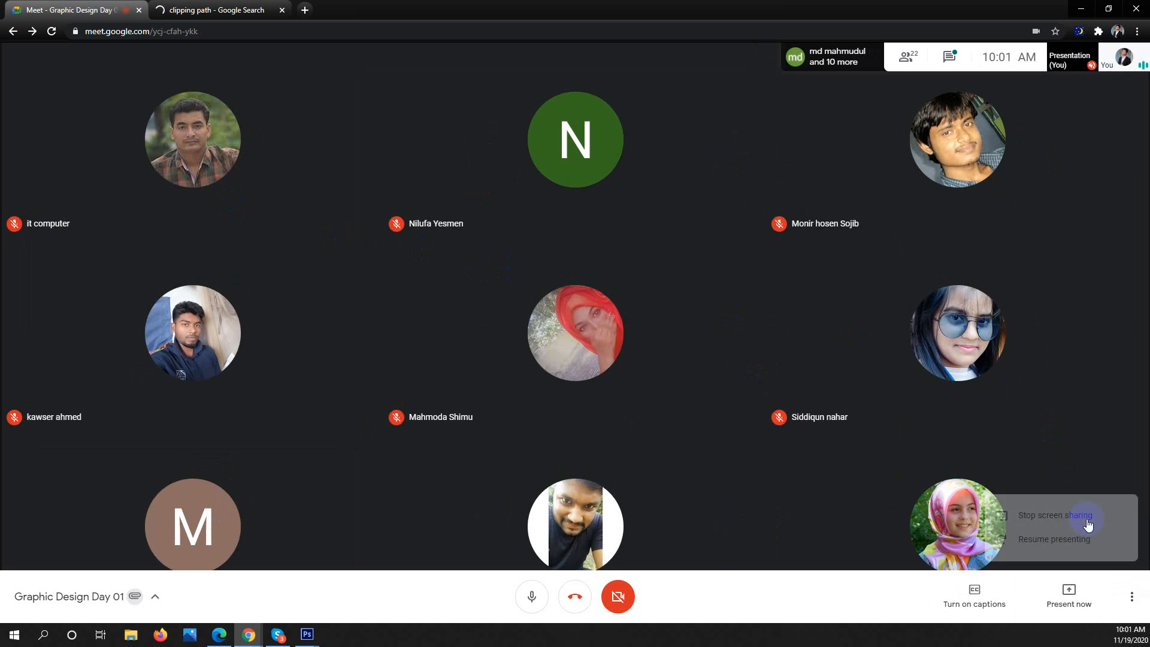
Check the meeting chat, then present the entire Screen 2 to the call and close the chat.
click(951, 58)
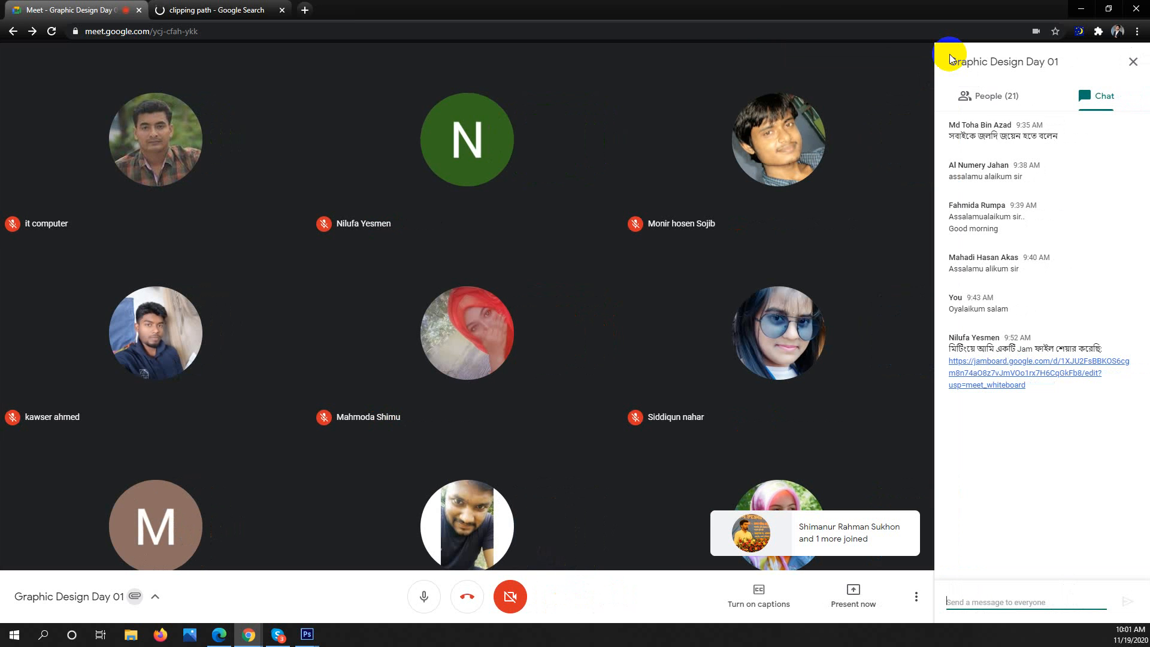
click(857, 602)
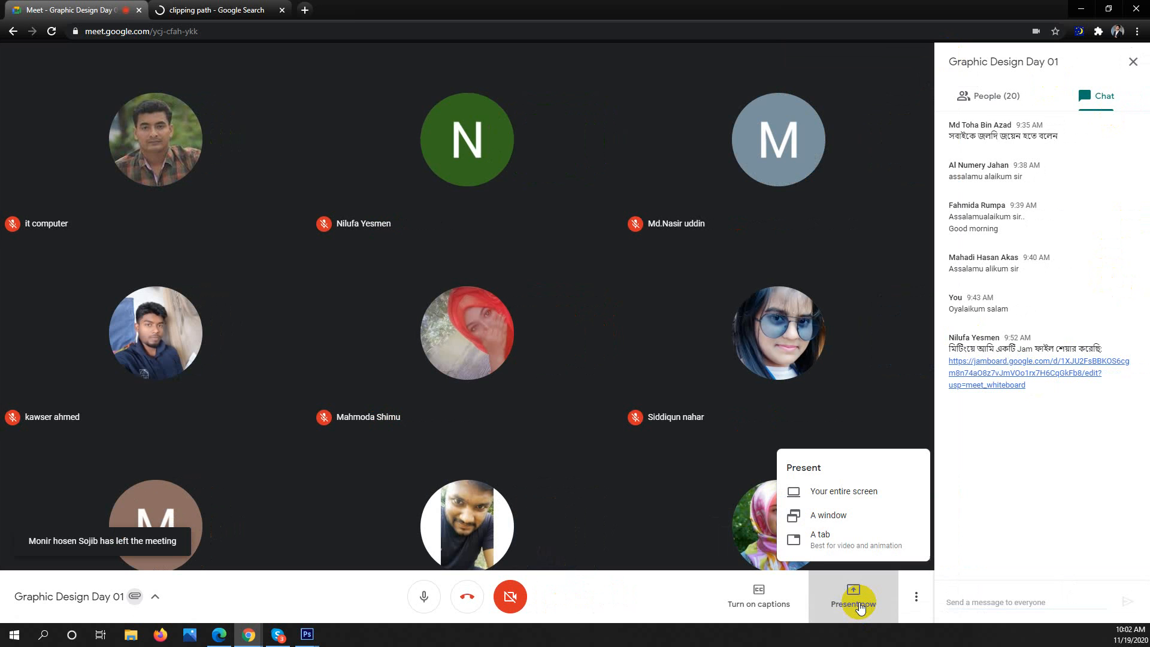
click(868, 497)
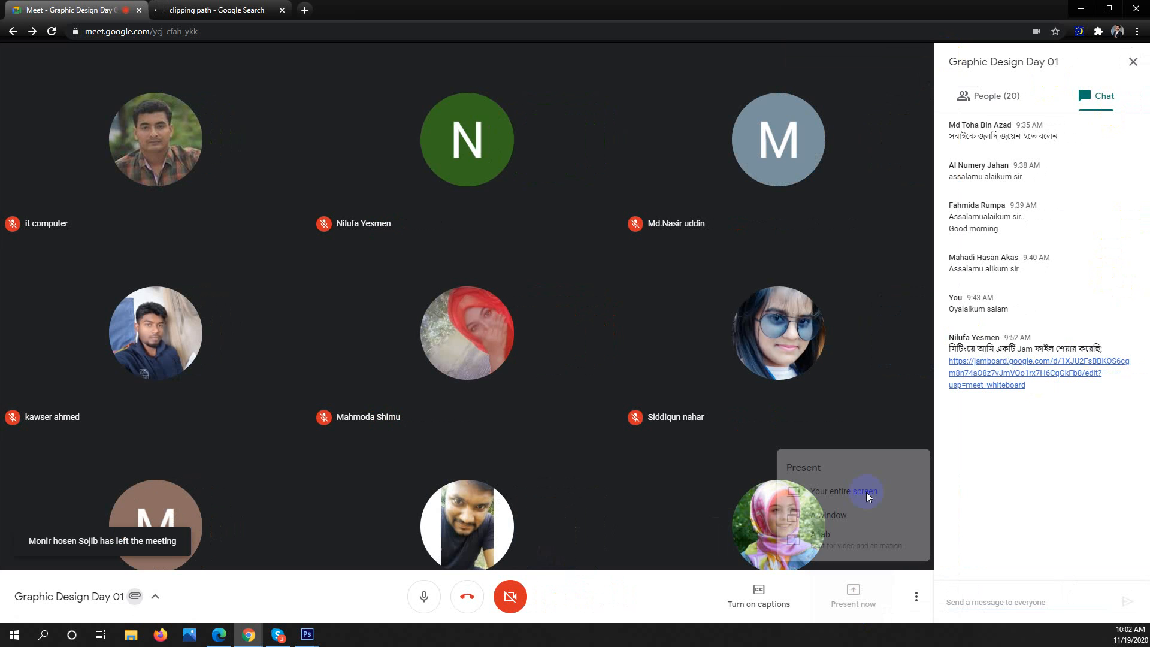
click(675, 155)
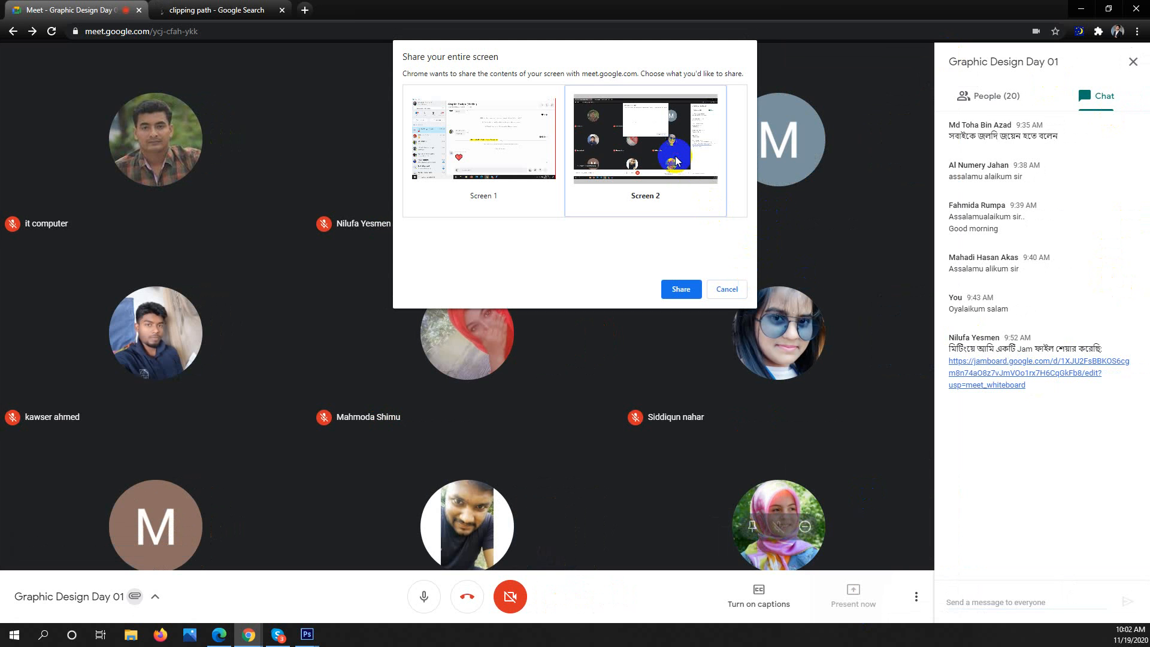
click(693, 291)
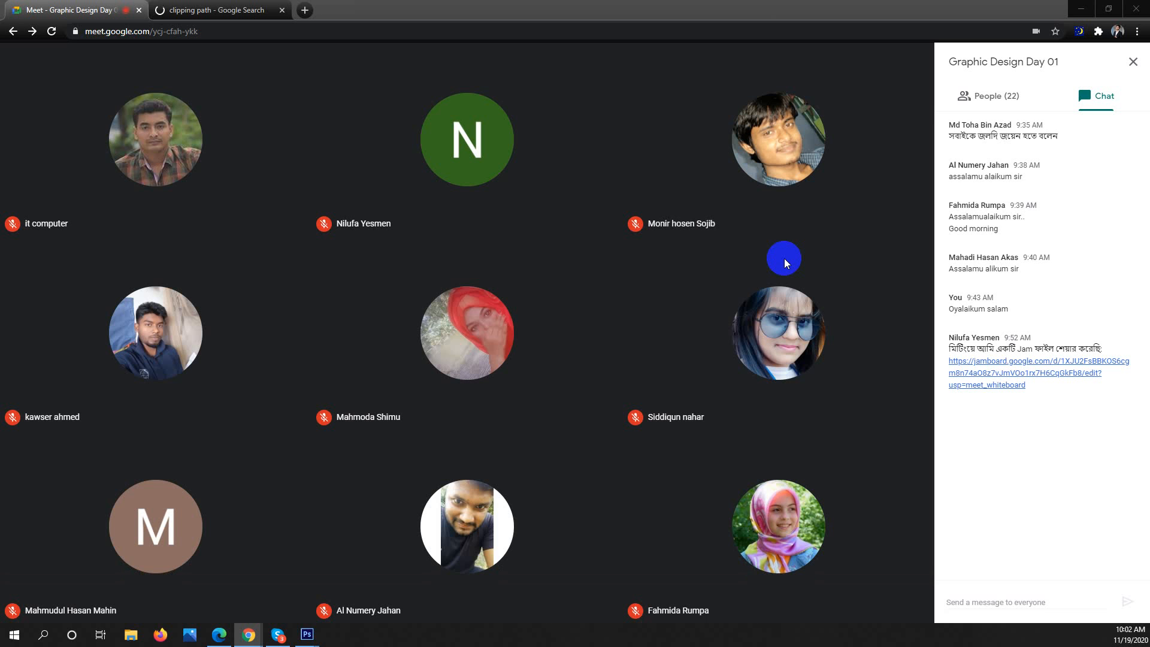
click(1132, 62)
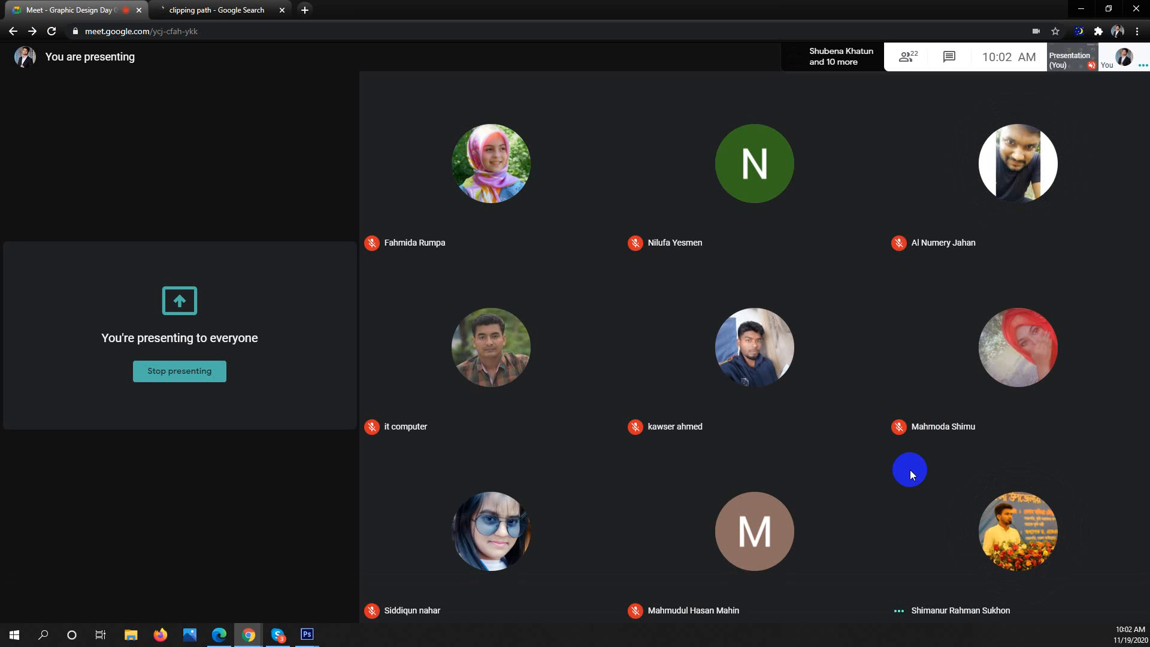
Minimize Chrome and Photoshop to show the desktop.
click(1082, 9)
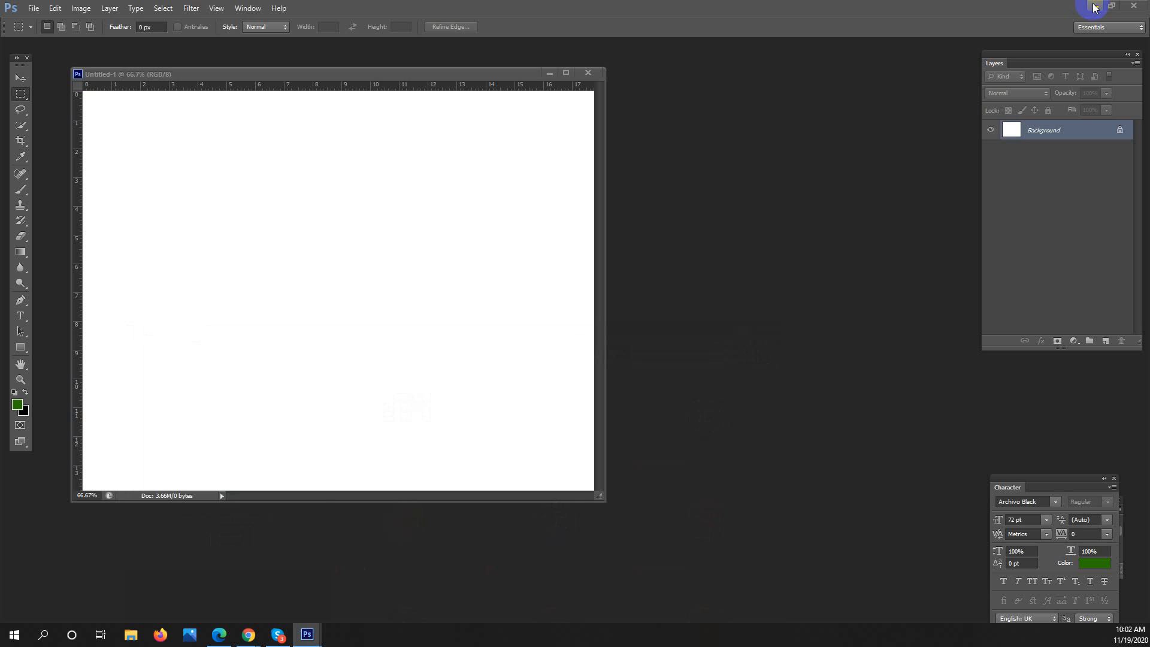
click(1093, 6)
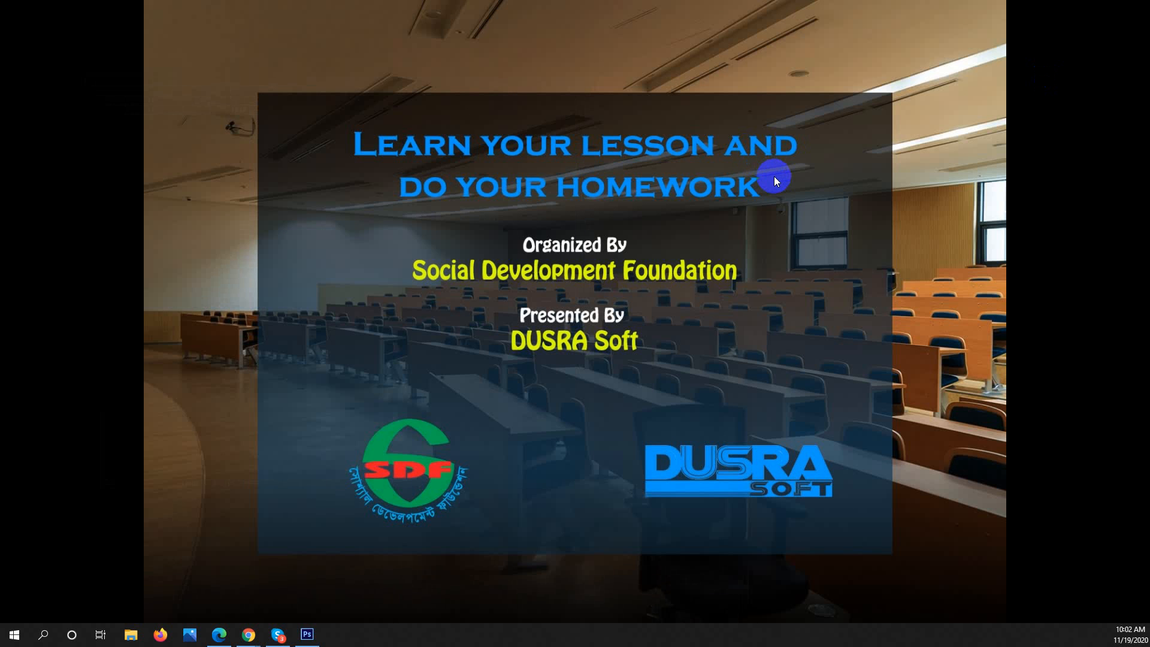
right_click(747, 150)
click(785, 183)
right_click(897, 194)
click(918, 223)
right_click(932, 239)
click(951, 263)
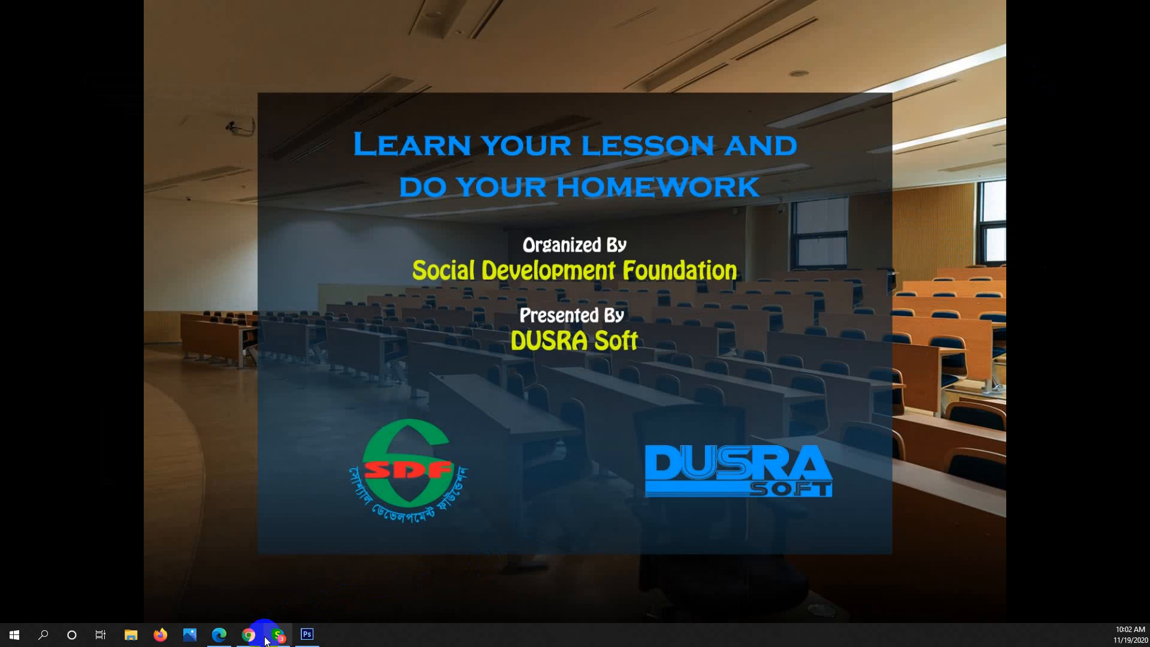
Return to the "clipping path" image results in Chrome and preview the before-and-after wristwatch picture.
click(309, 633)
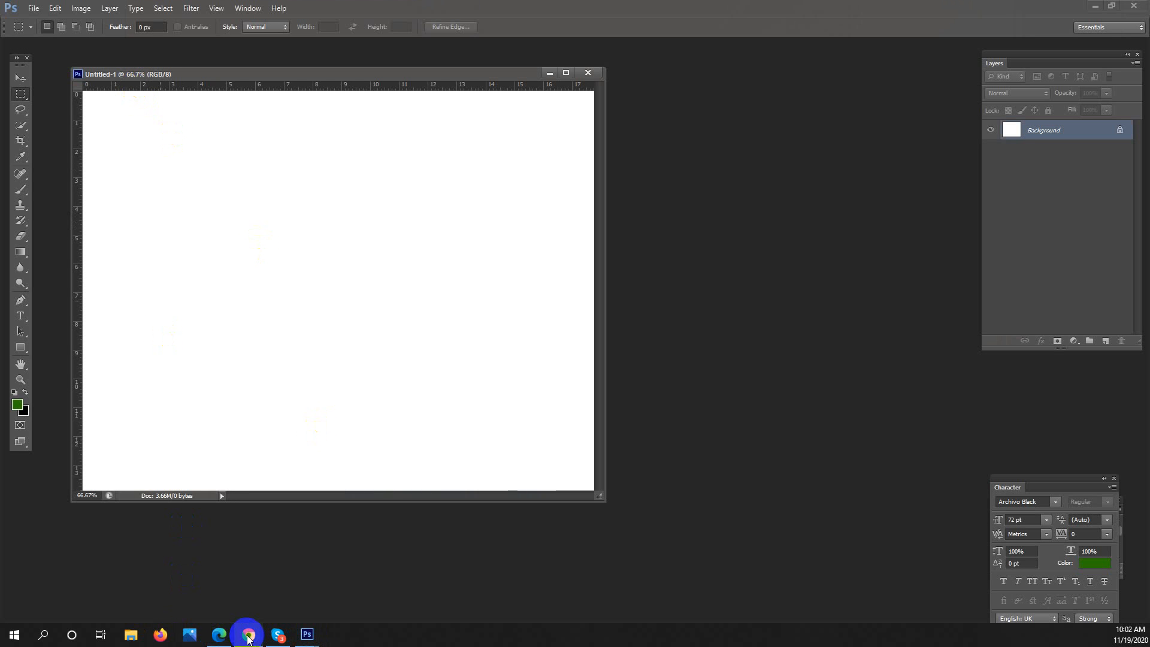
click(247, 634)
click(231, 582)
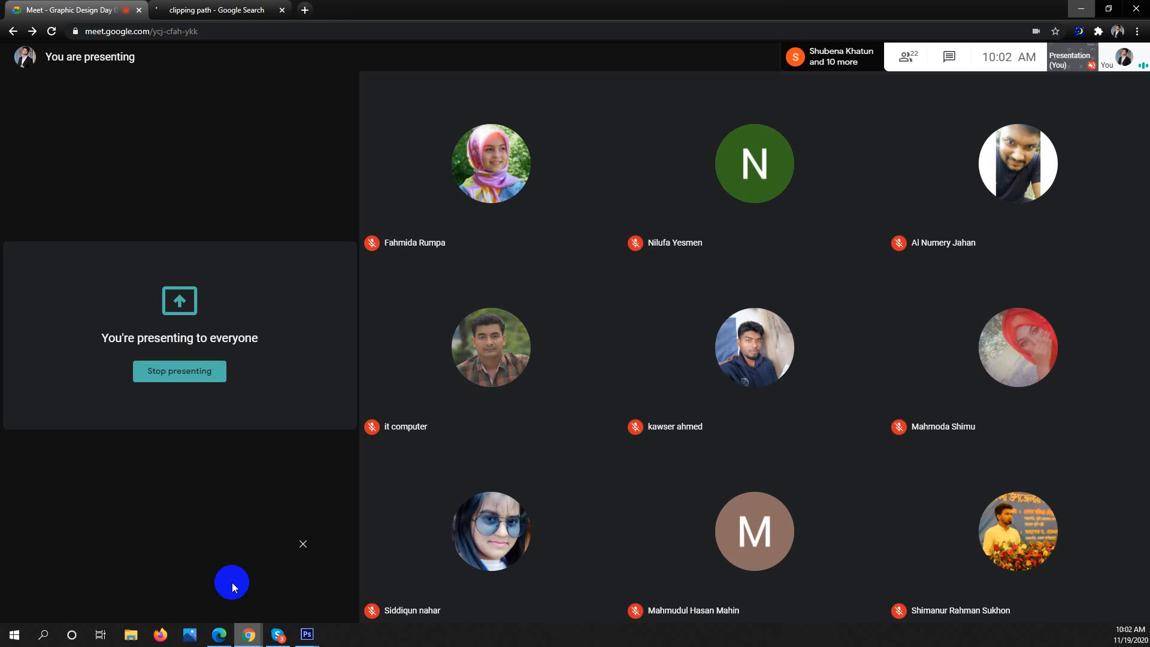
click(198, 8)
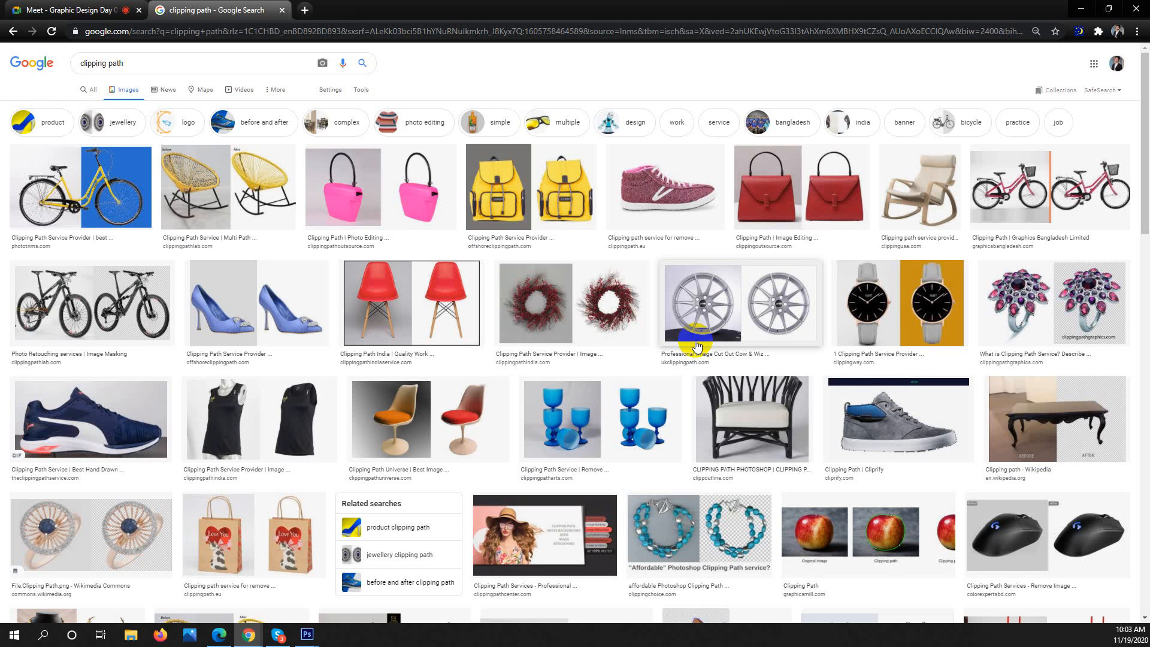
click(923, 324)
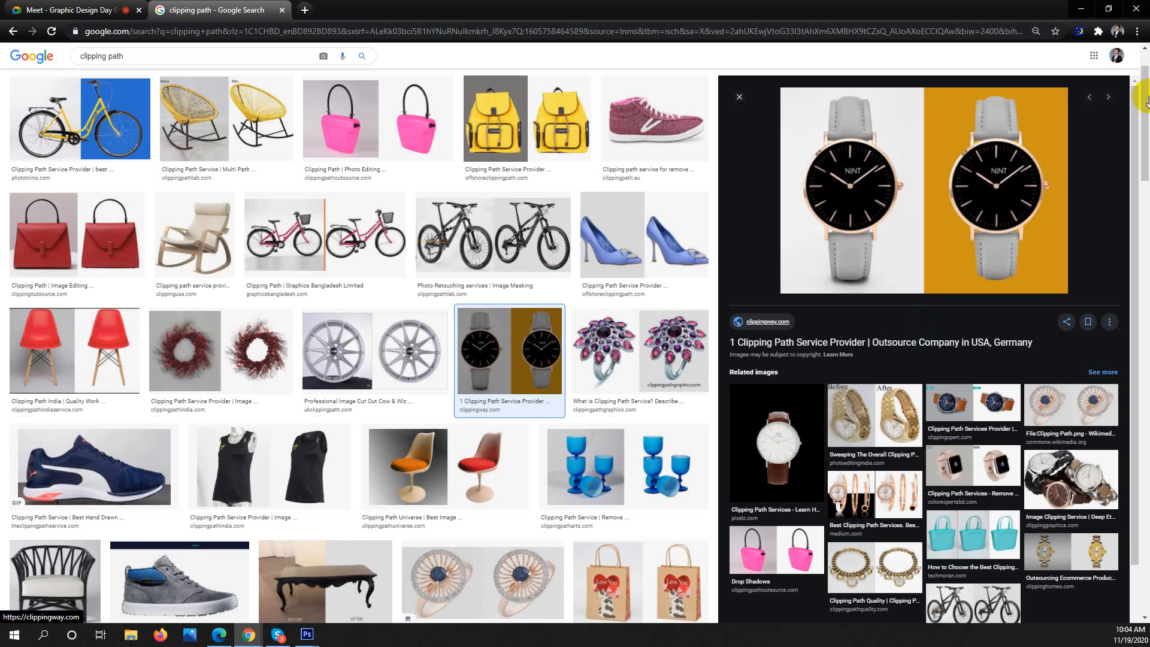
Replace the "clipping path" image search with "product", then refine the query to "product image".
triple_click(140, 50)
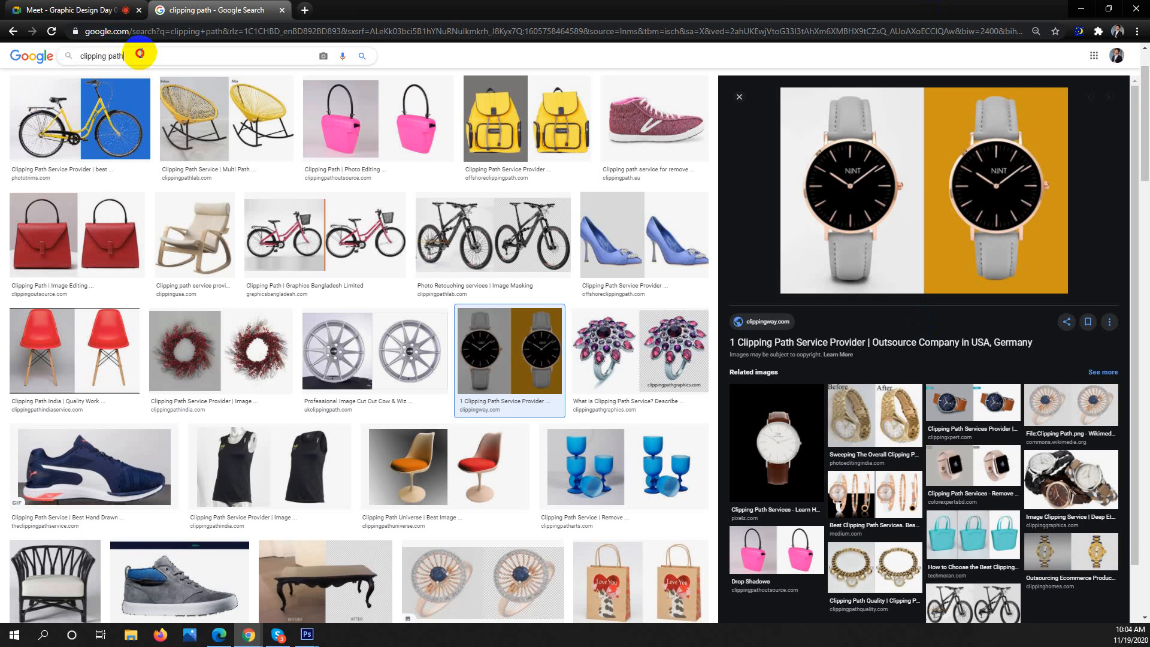
text(pro)
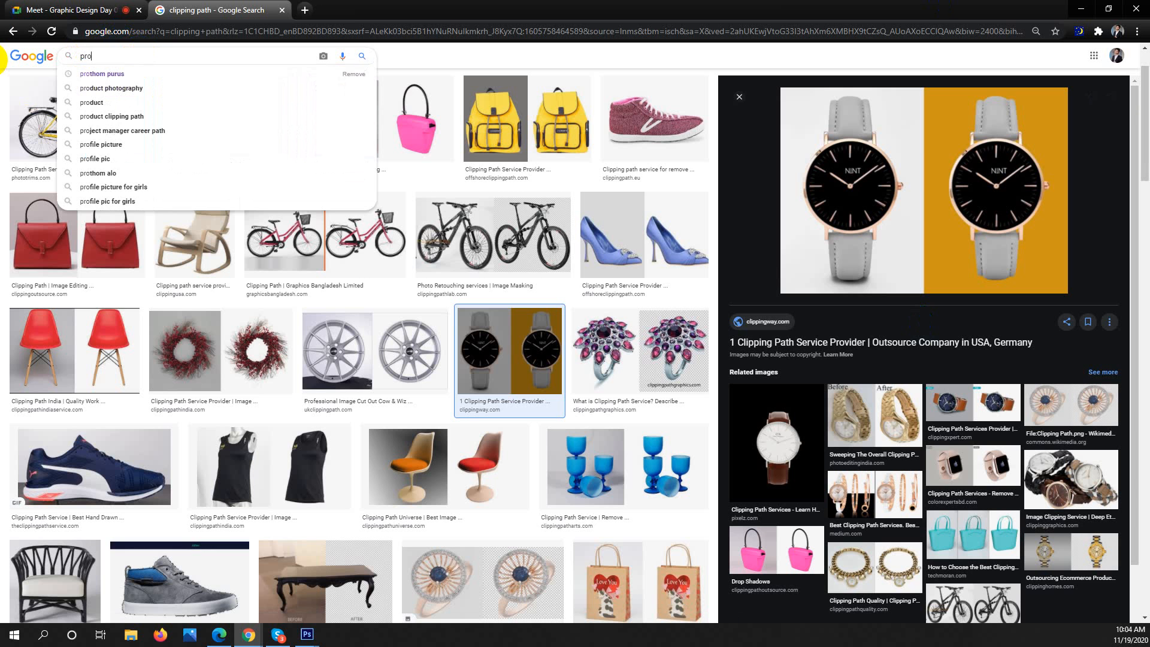
text(duct)
key(Return)
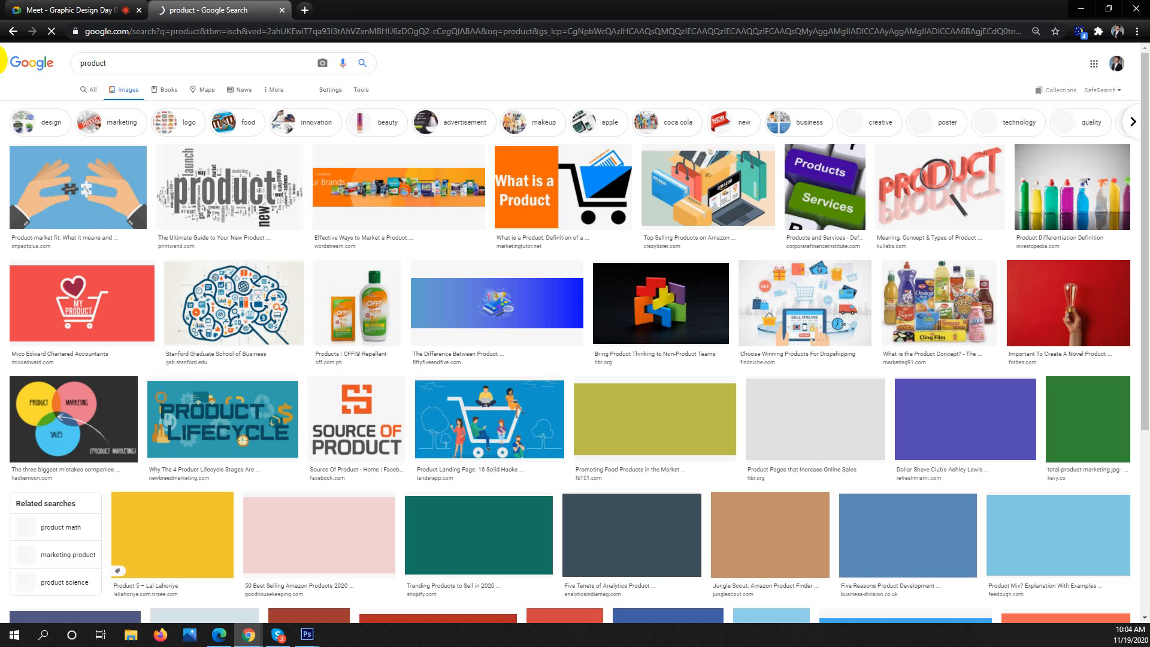
click(145, 64)
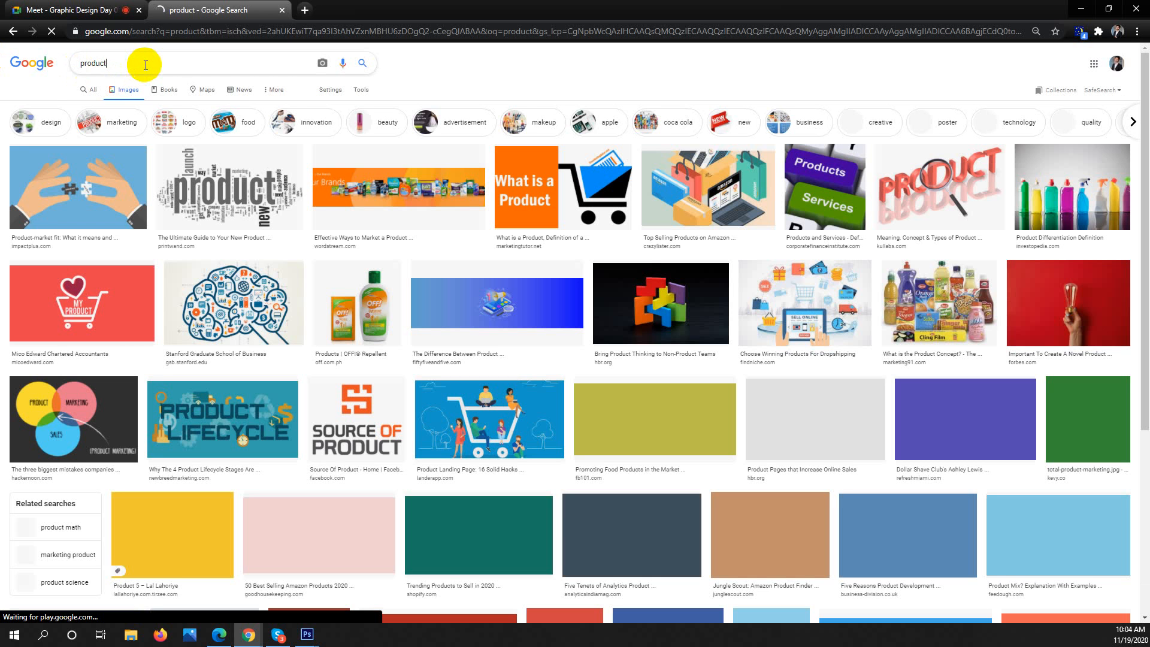
text(/)
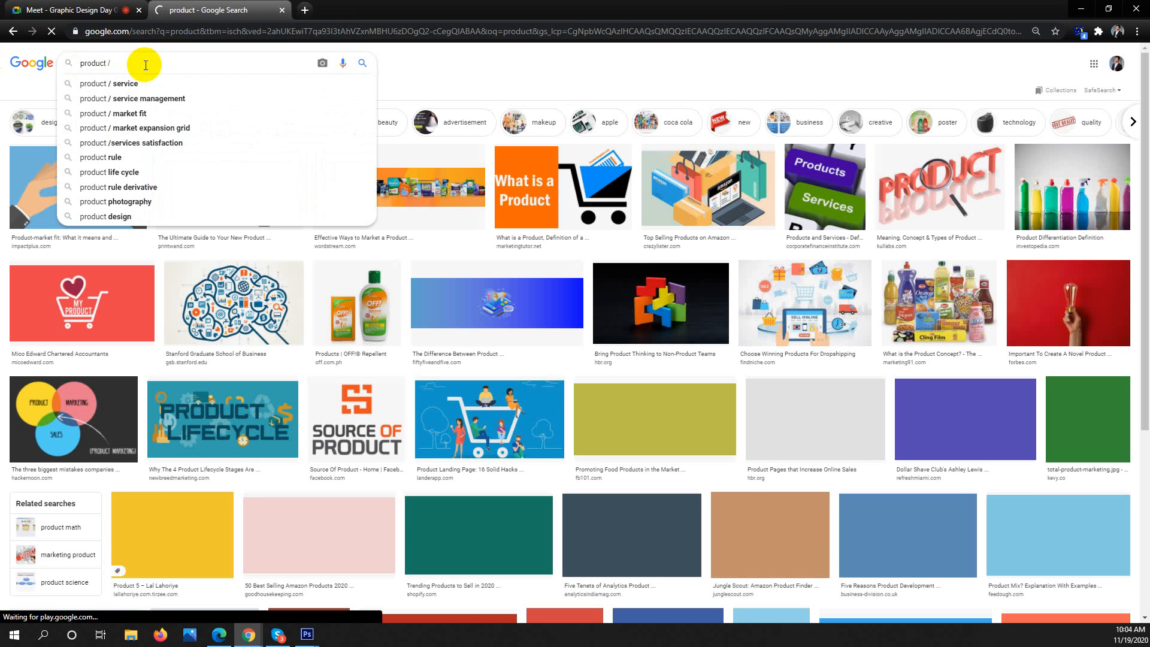
text(l)
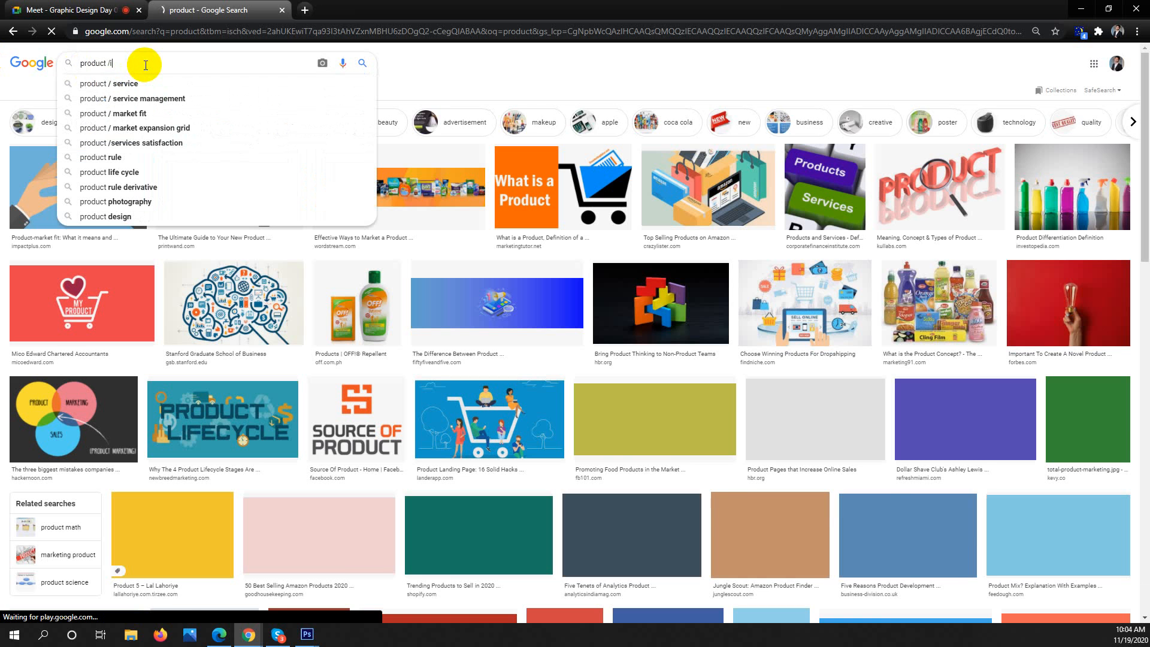
text(mage)
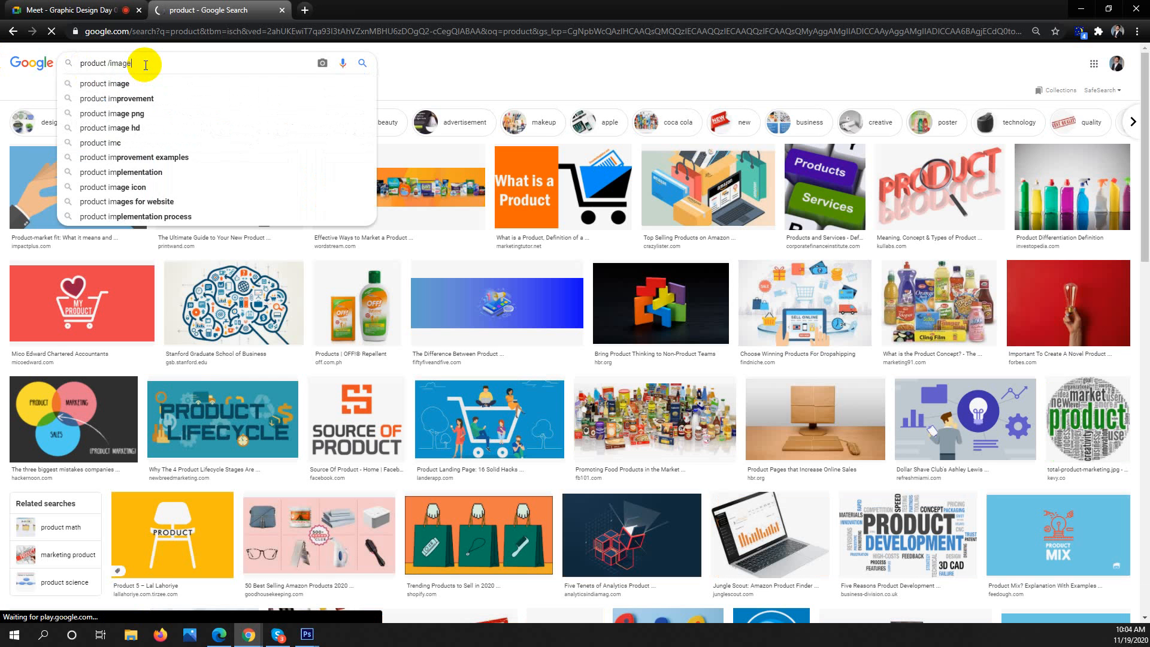
key(Left)
key(Down)
key(Return)
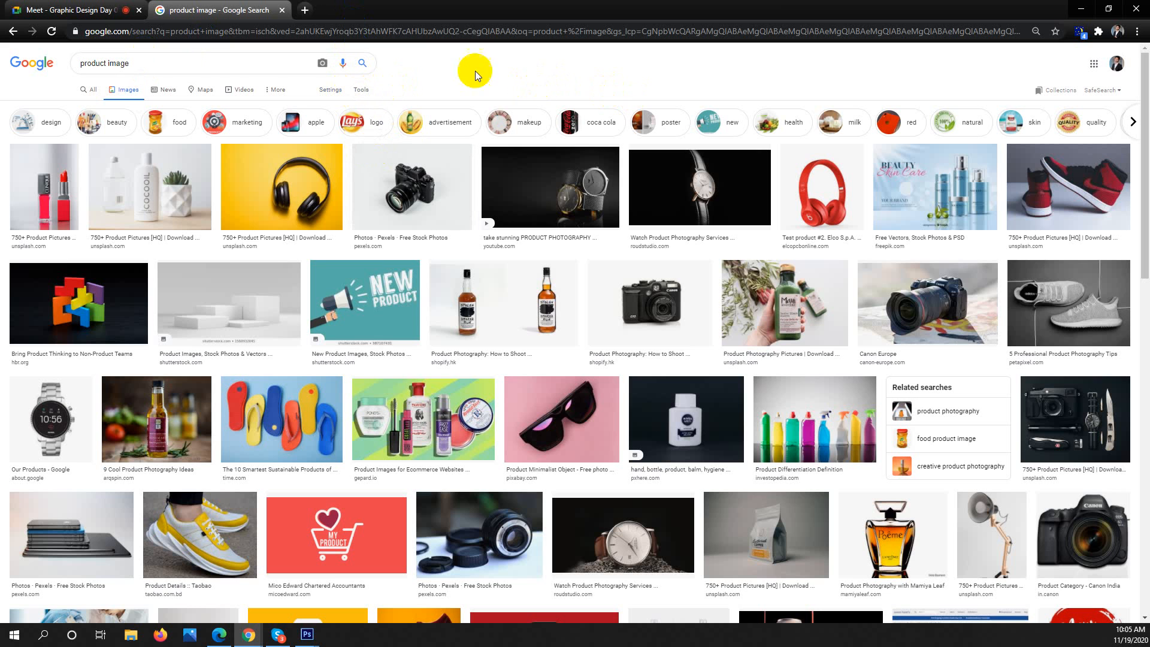
Filter the "product image" results to show only large images.
click(367, 90)
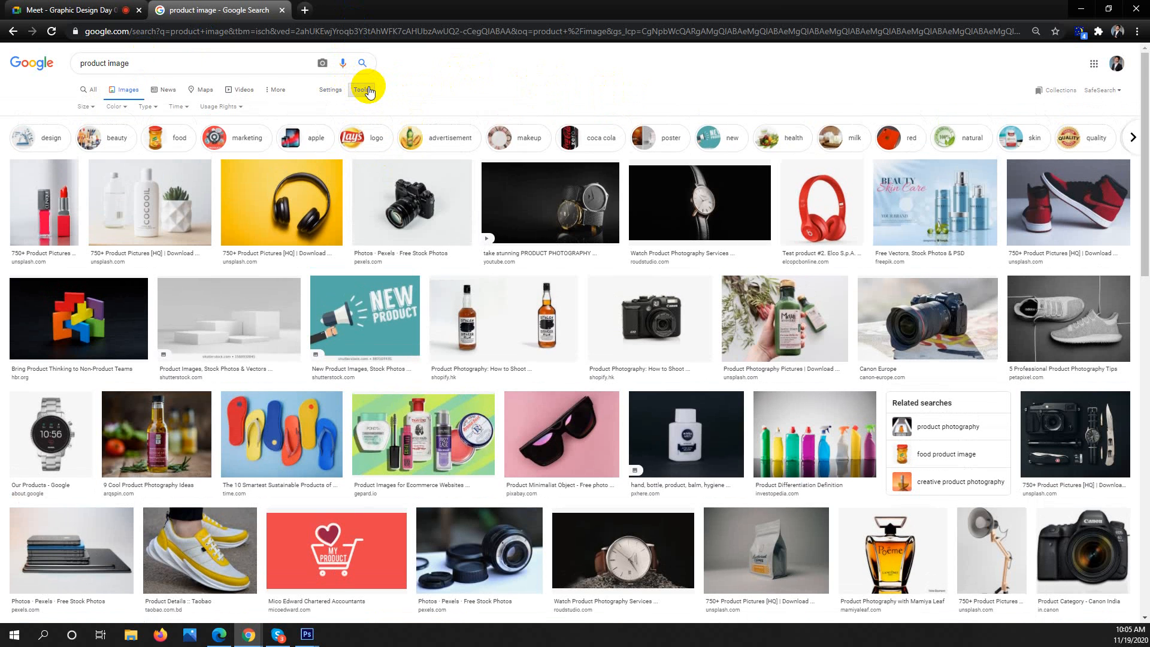
click(83, 107)
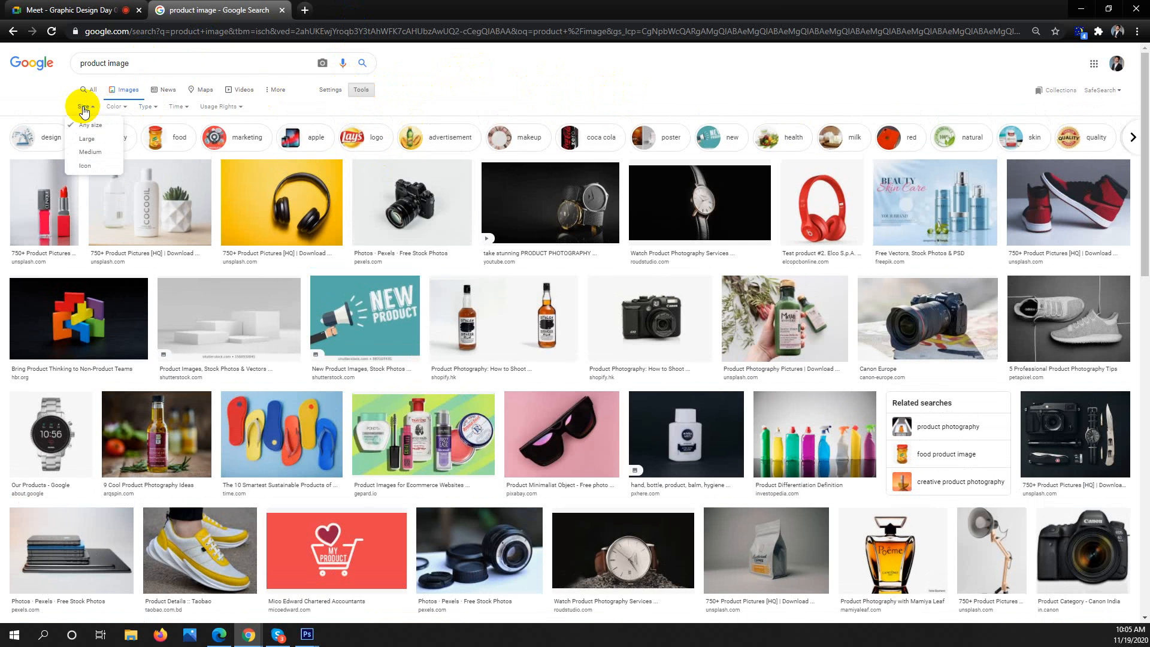
click(99, 139)
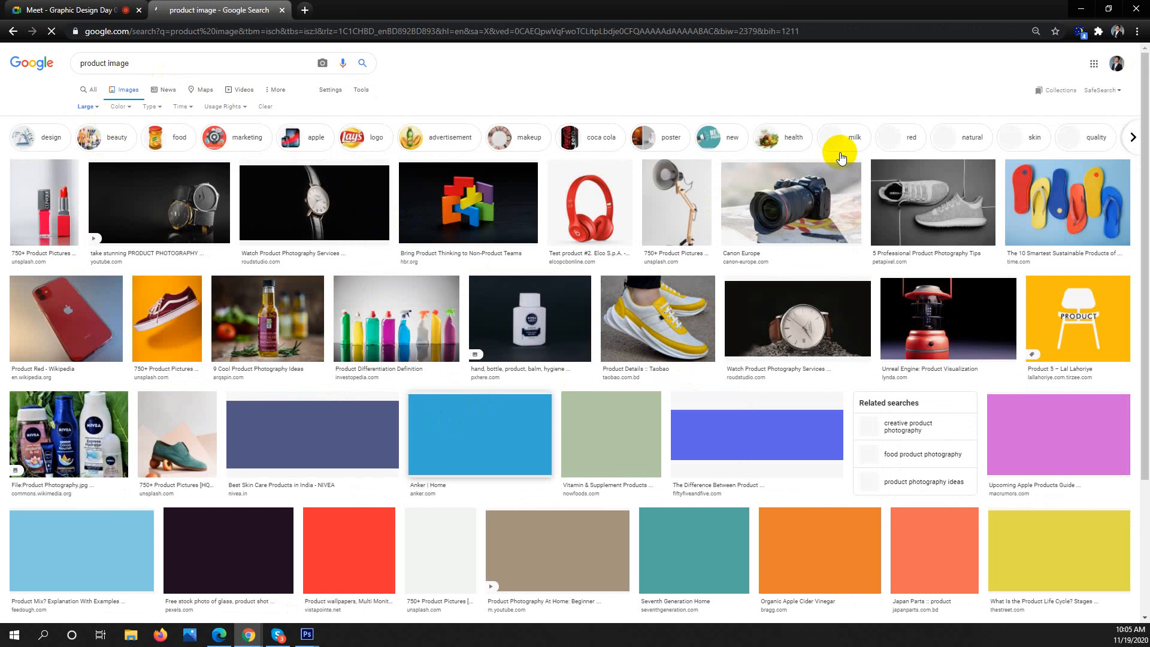
click(915, 309)
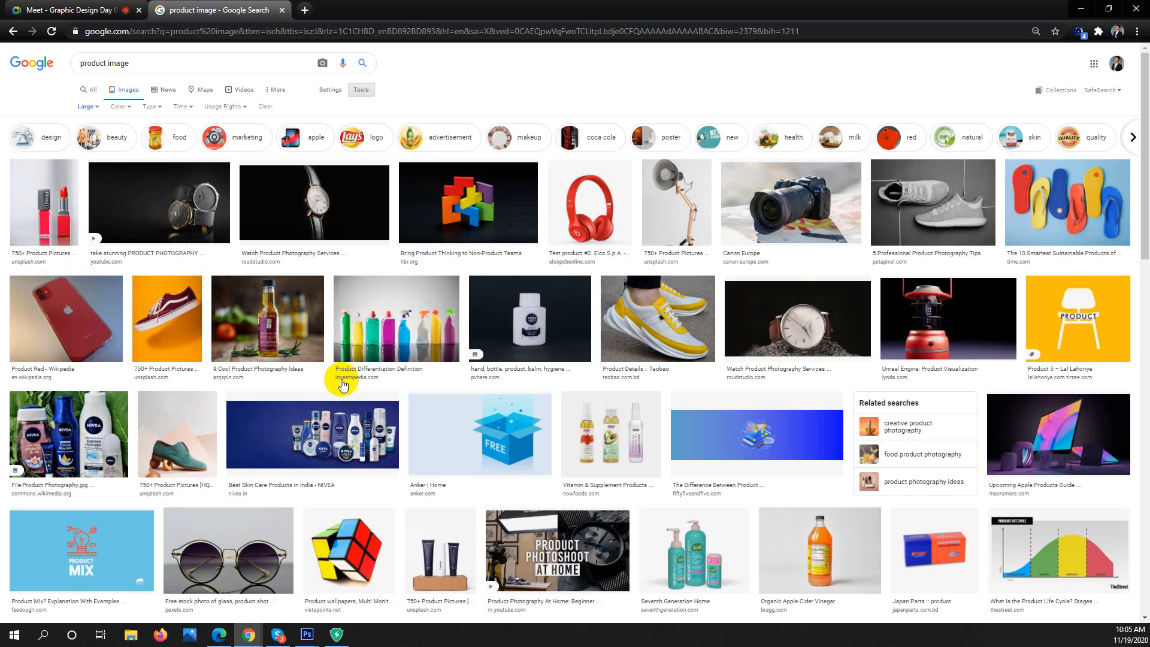
Preview the red Beats headphones picture and save it to the Desktop as a JPEG named 4.
click(596, 218)
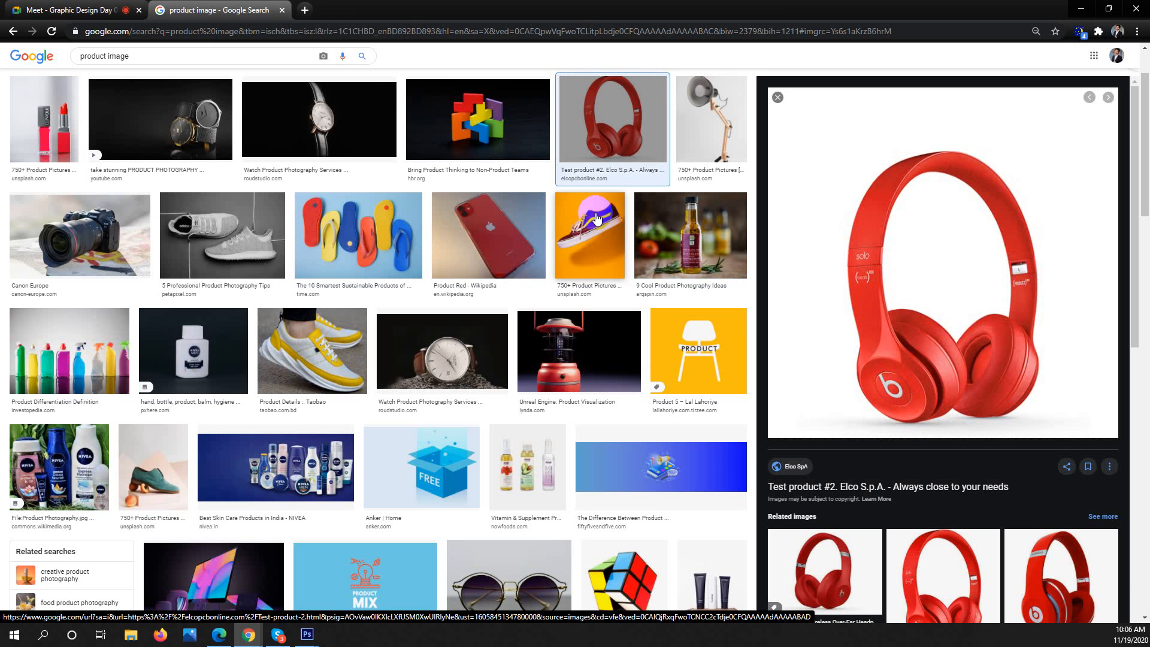
right_click(933, 243)
click(999, 352)
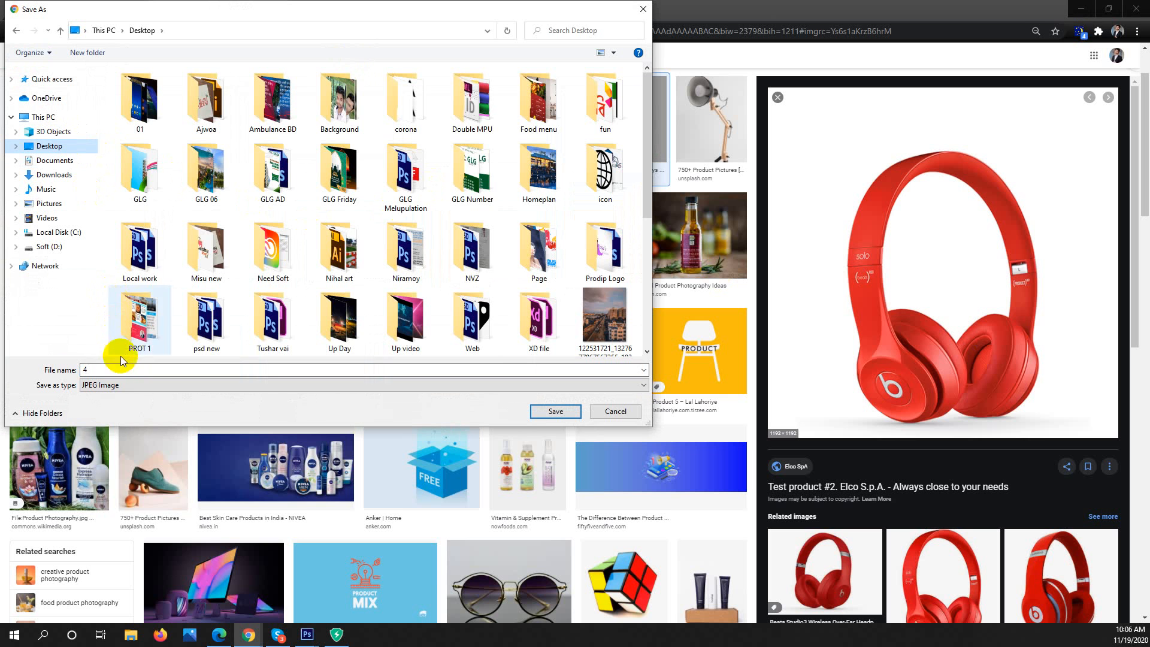
scroll(171, 212, down, 3)
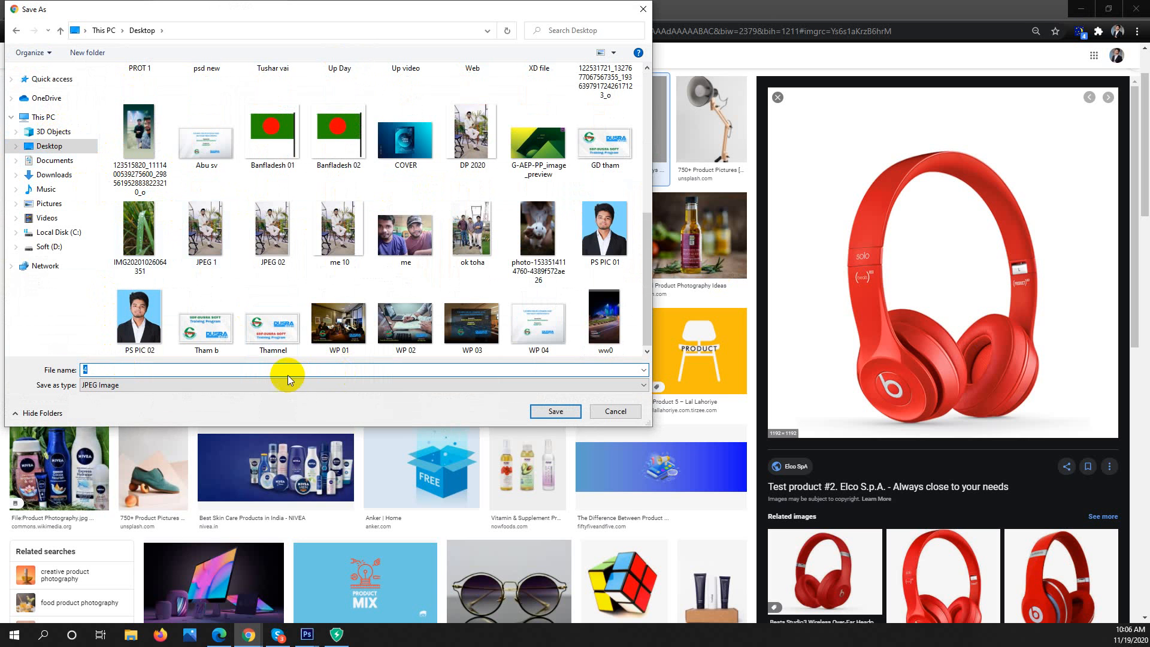
click(556, 410)
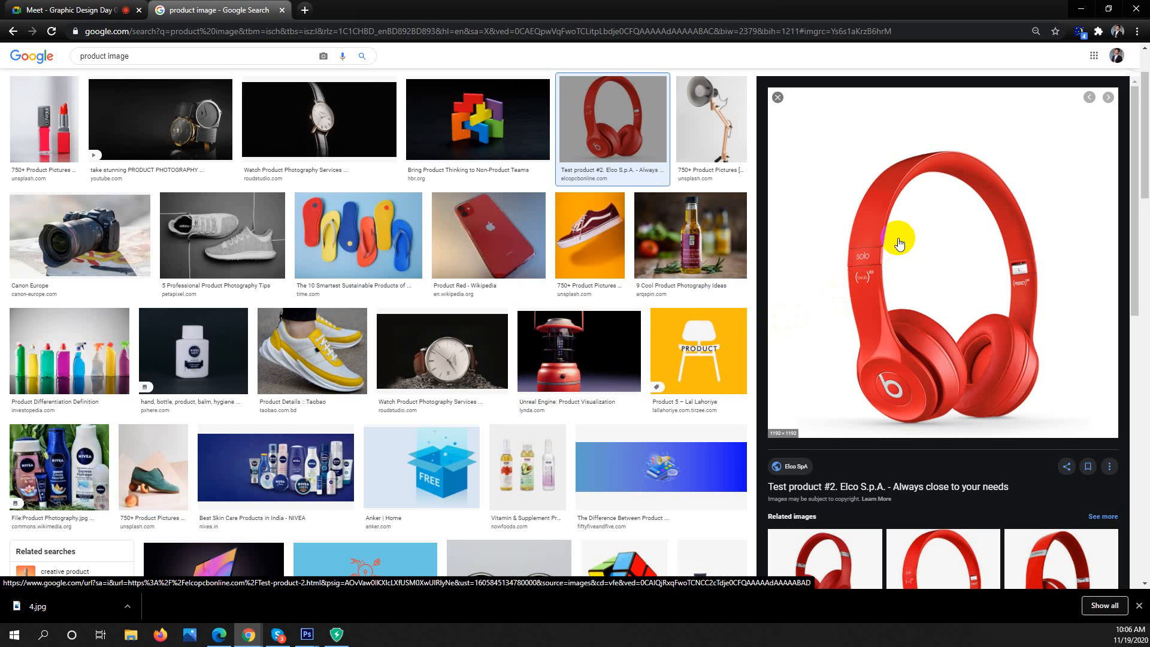
Copy the red headphones image to the clipboard and minimize Chrome to return to Photoshop.
right_click(919, 191)
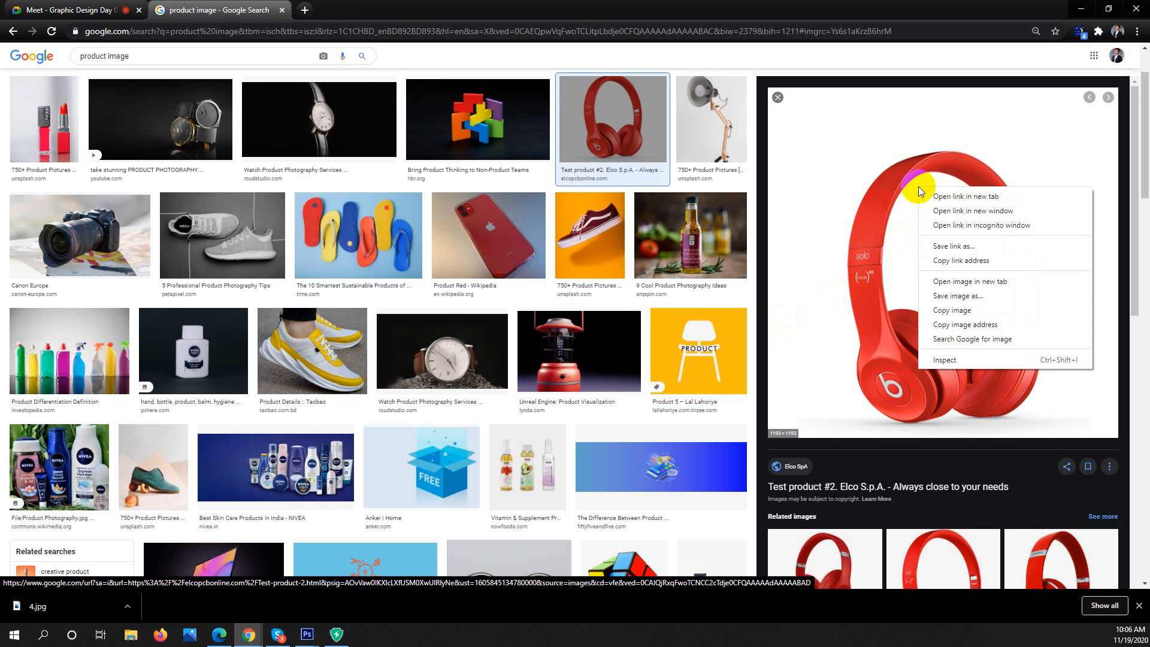
click(1027, 311)
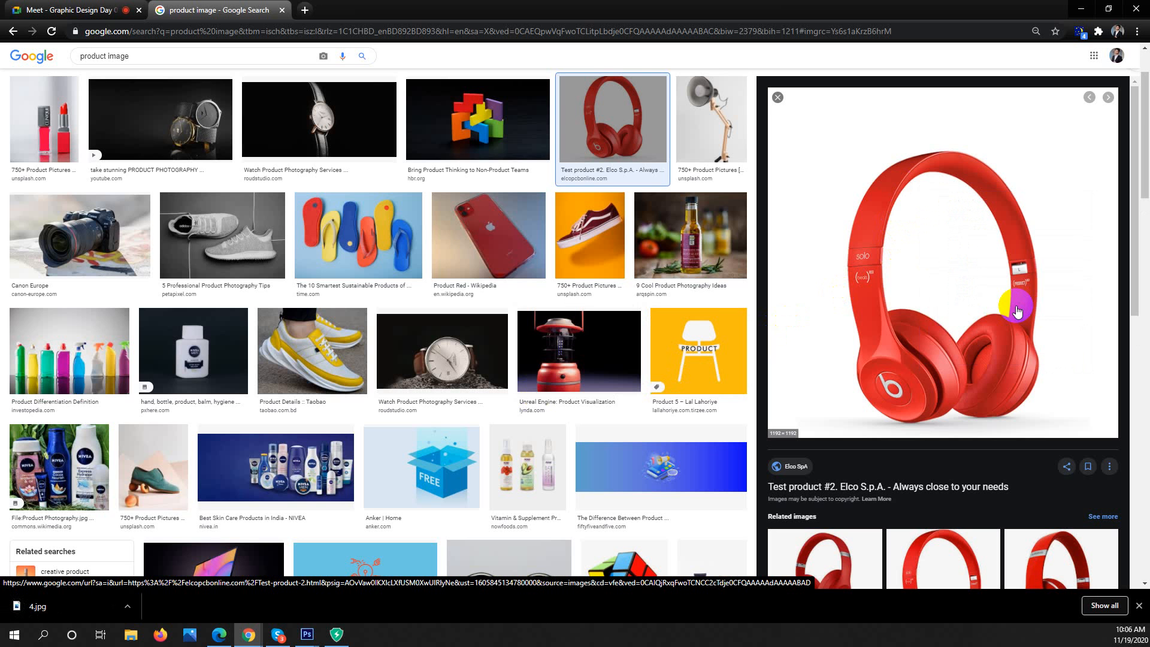
click(1073, 16)
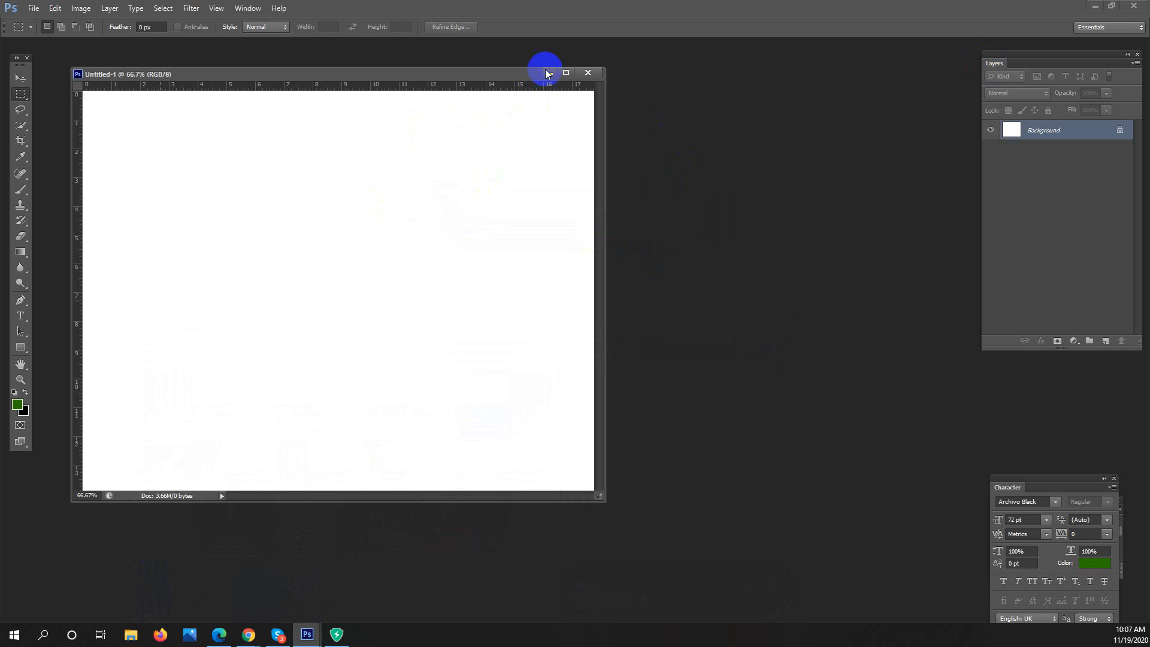
click(33, 10)
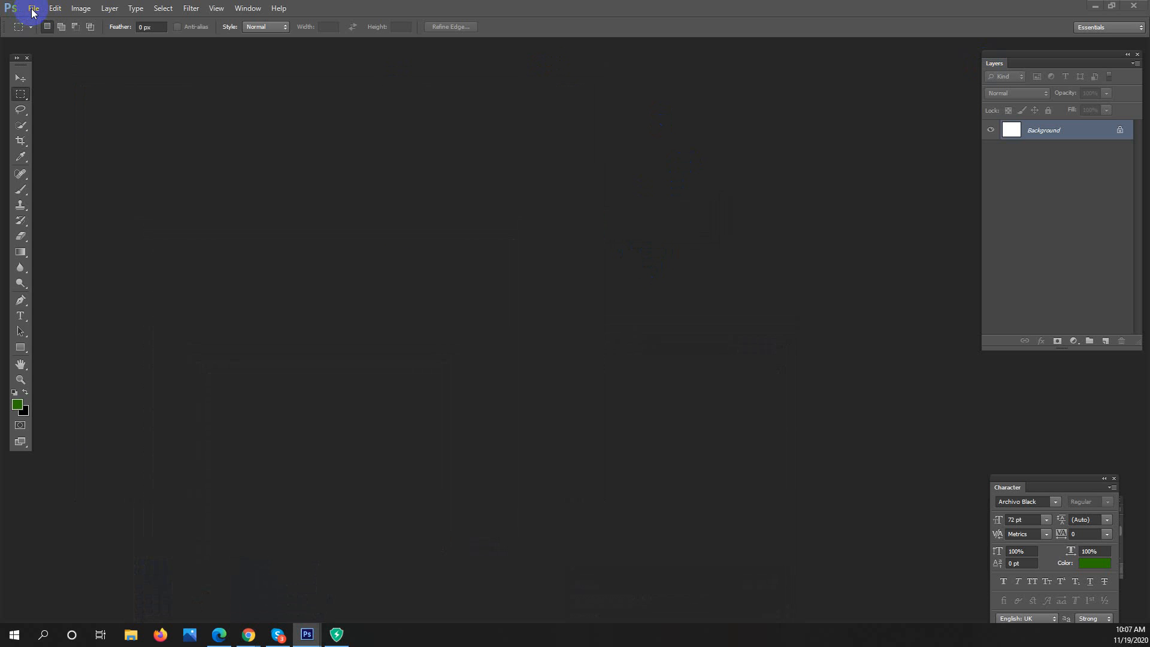
click(33, 13)
click(31, 12)
click(30, 11)
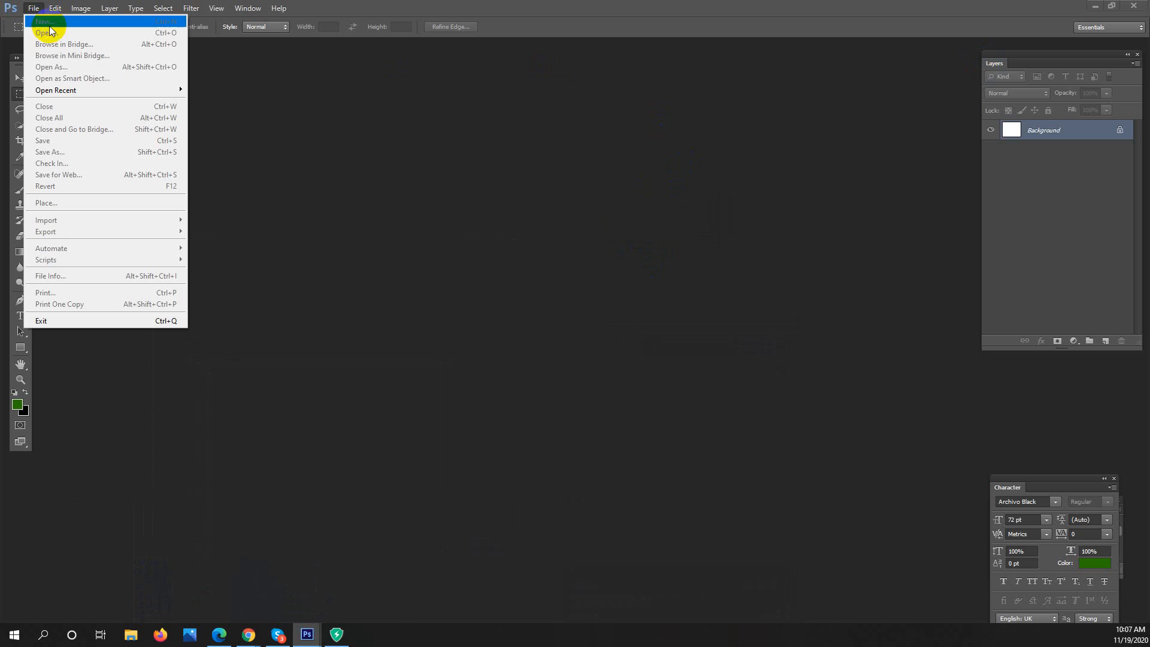
click(341, 587)
click(335, 635)
mouse_move(335, 634)
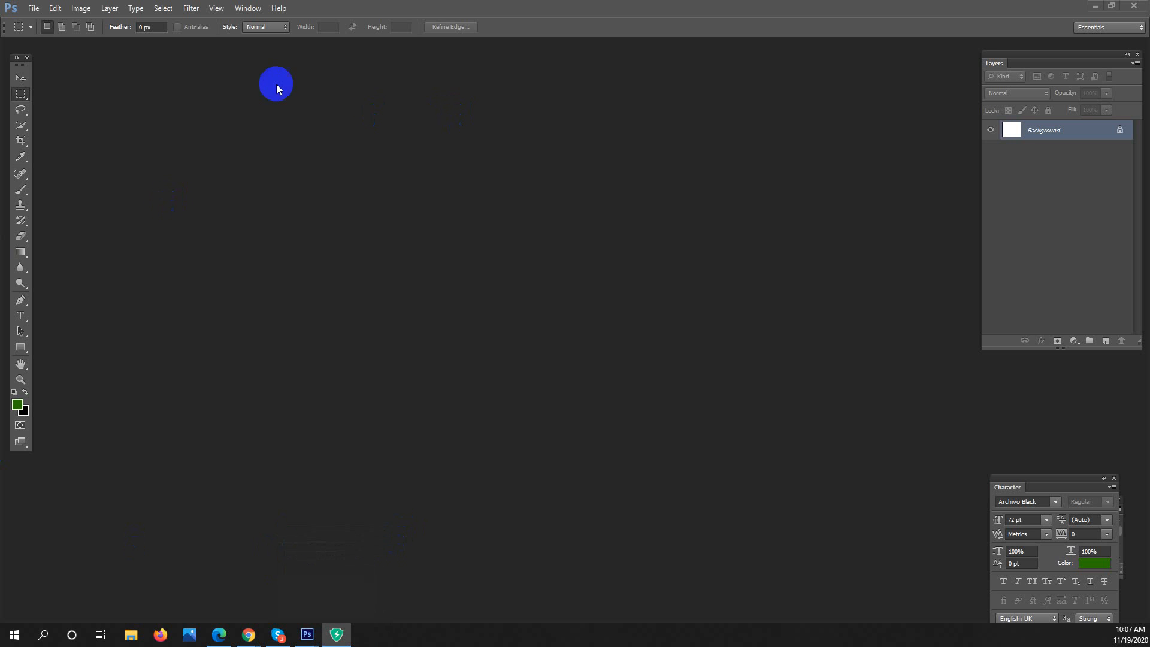
Create a new 1192 x 1192 pixel document at 72 pixels/inch from the Clipboard preset, and paste the copied headphones image into its enlarged window.
click(28, 10)
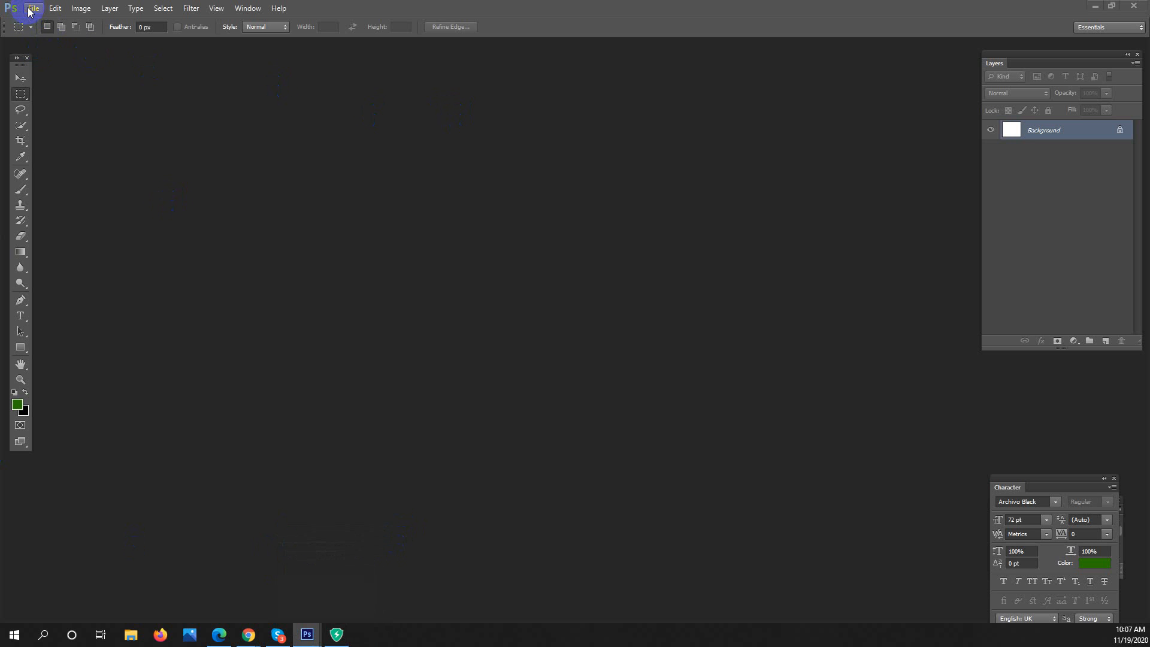
click(29, 10)
click(52, 18)
click(34, 9)
click(37, 21)
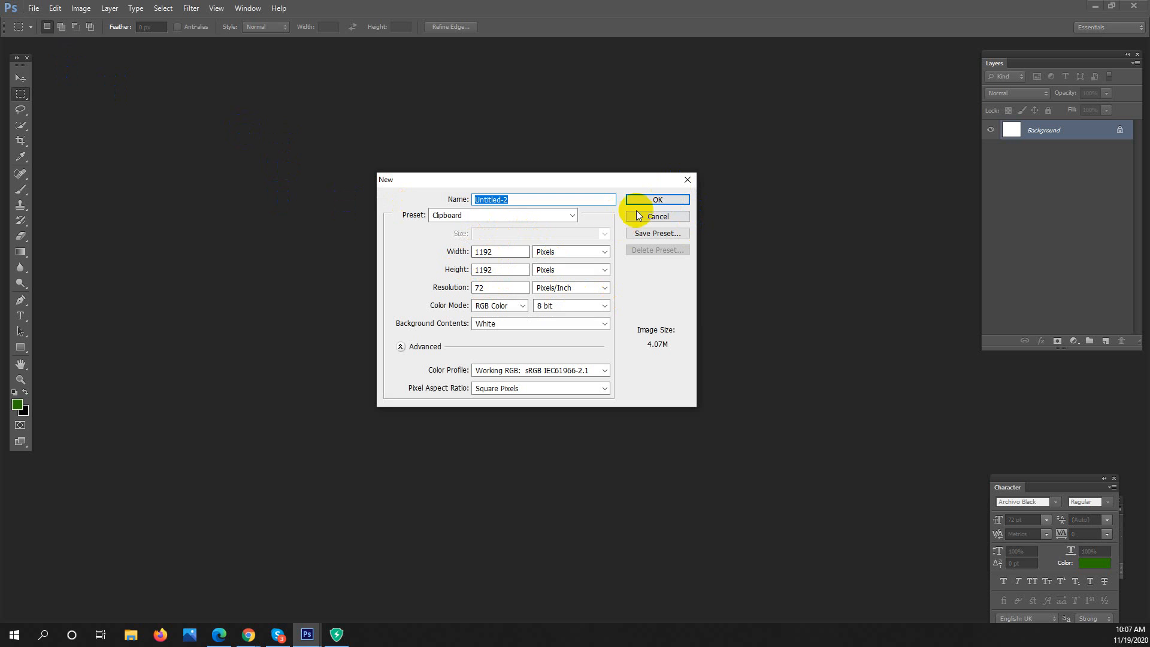
click(654, 200)
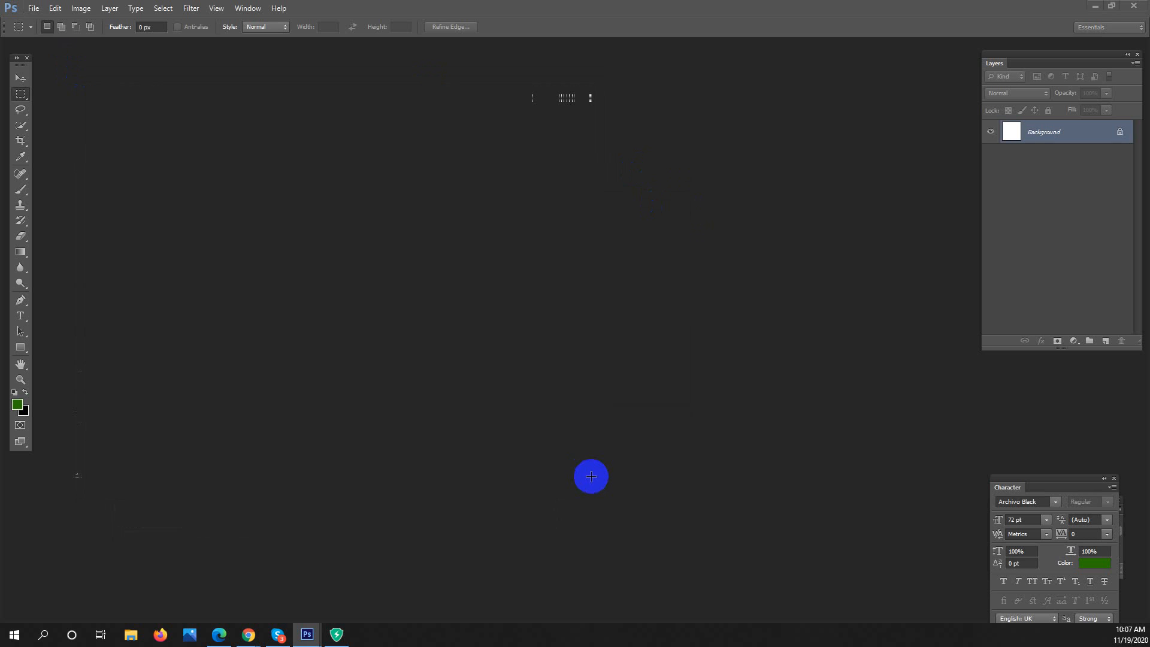
drag(604, 498, 743, 611)
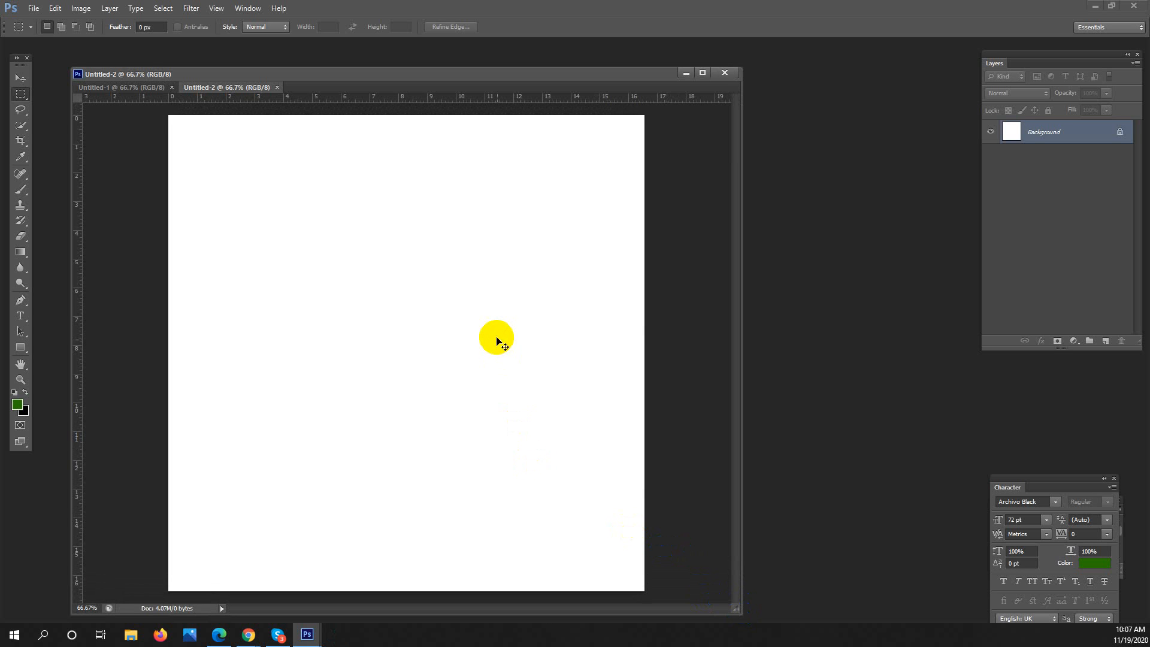
key(ctrl+v)
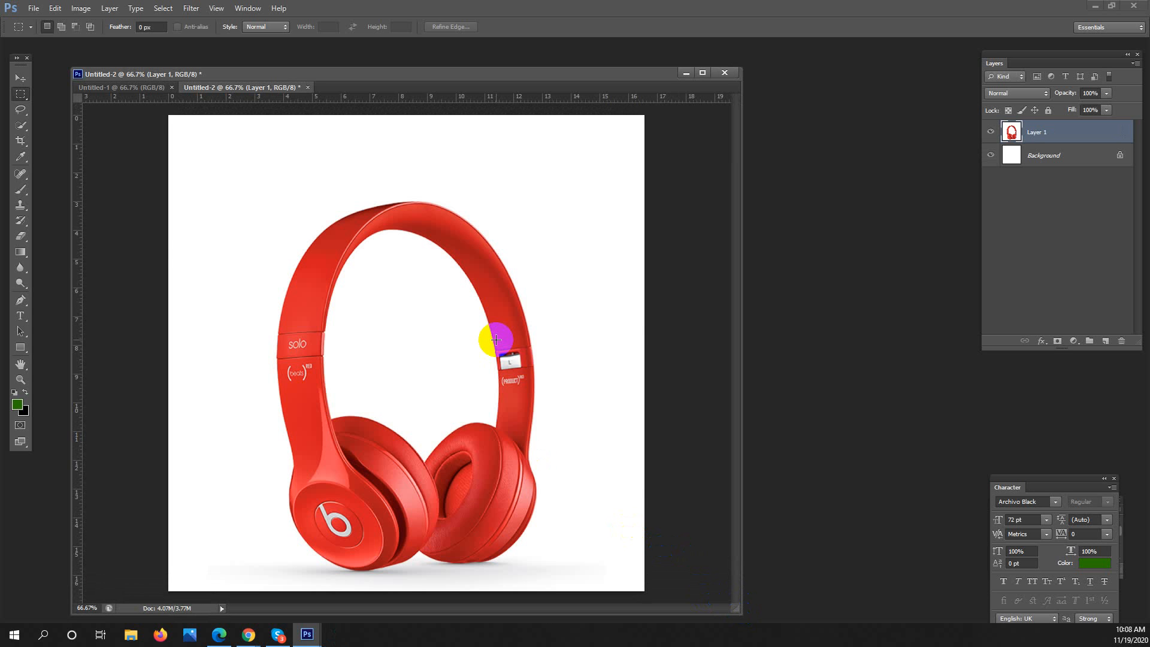
Float the headphones document in its own window, close the empty Untitled-1 document and reposition the remaining window higher in the workspace.
drag(230, 88, 259, 155)
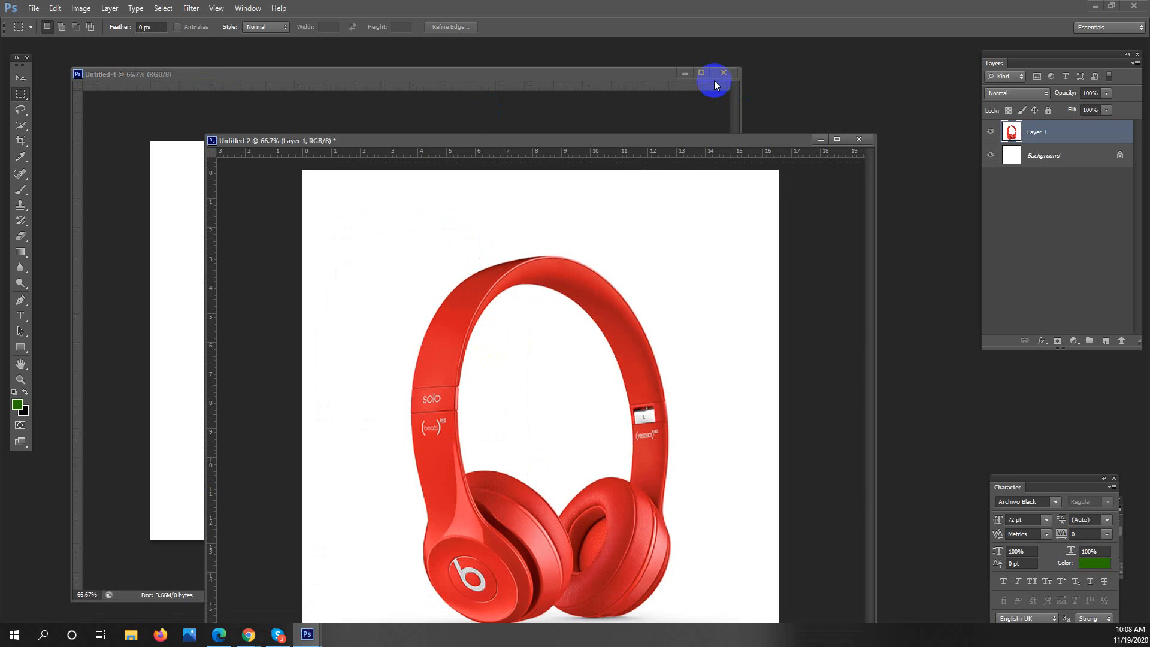
click(722, 73)
click(722, 73)
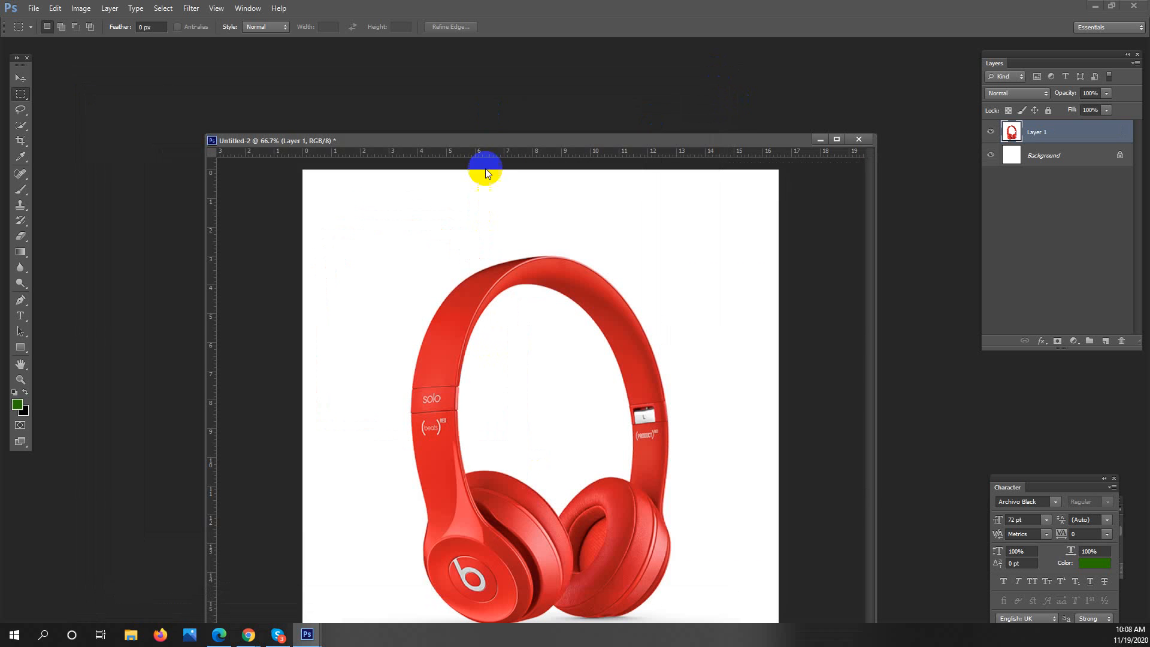
click(430, 100)
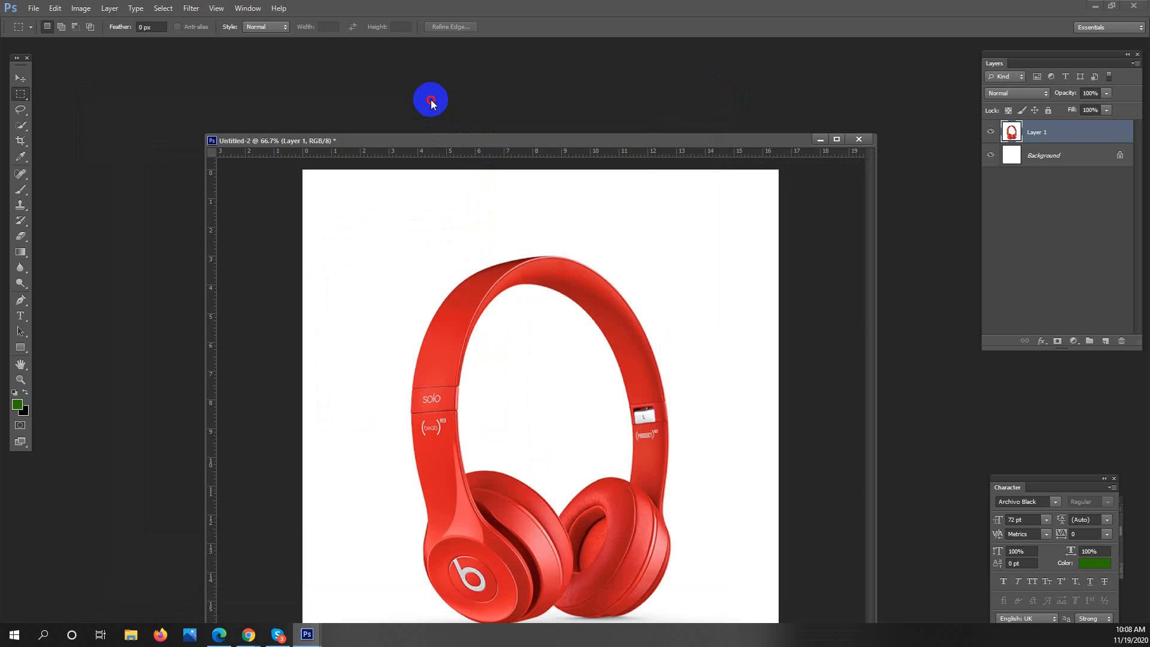
drag(475, 140, 431, 103)
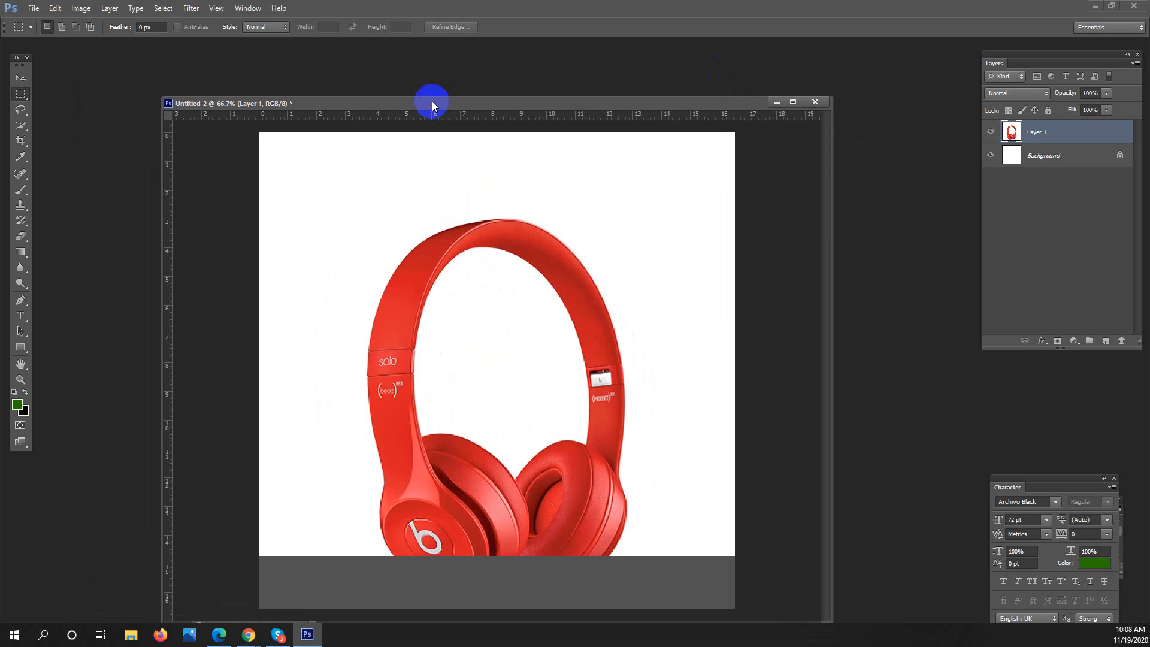
Open the saved headphones picture 4 from the Desktop.
click(34, 9)
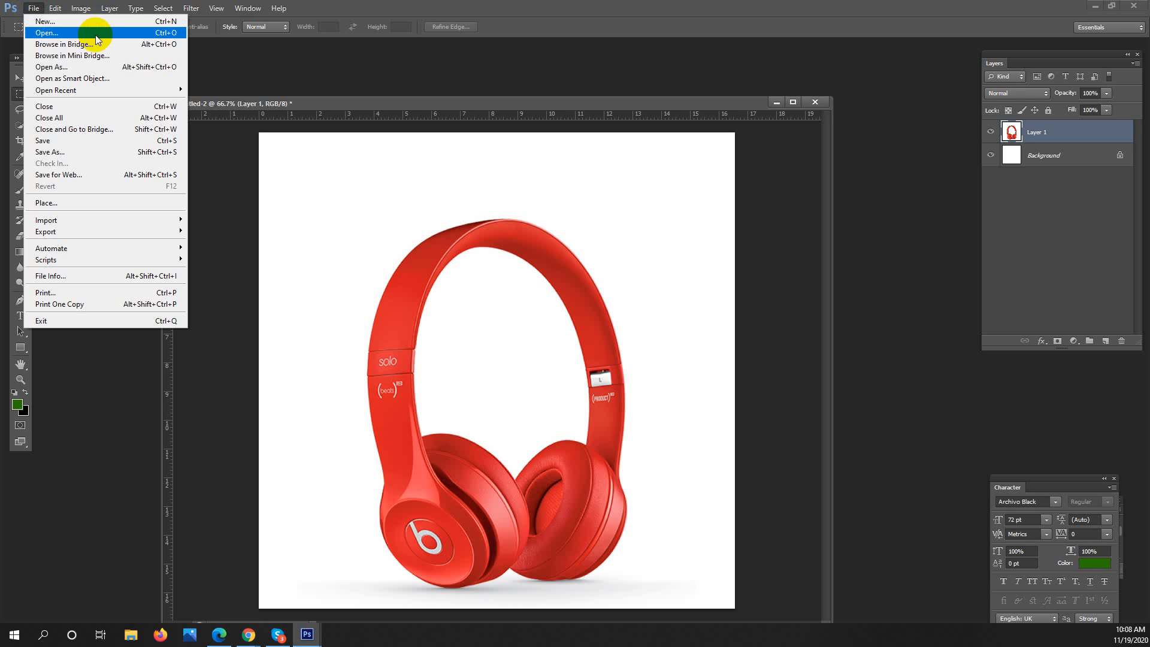
click(95, 33)
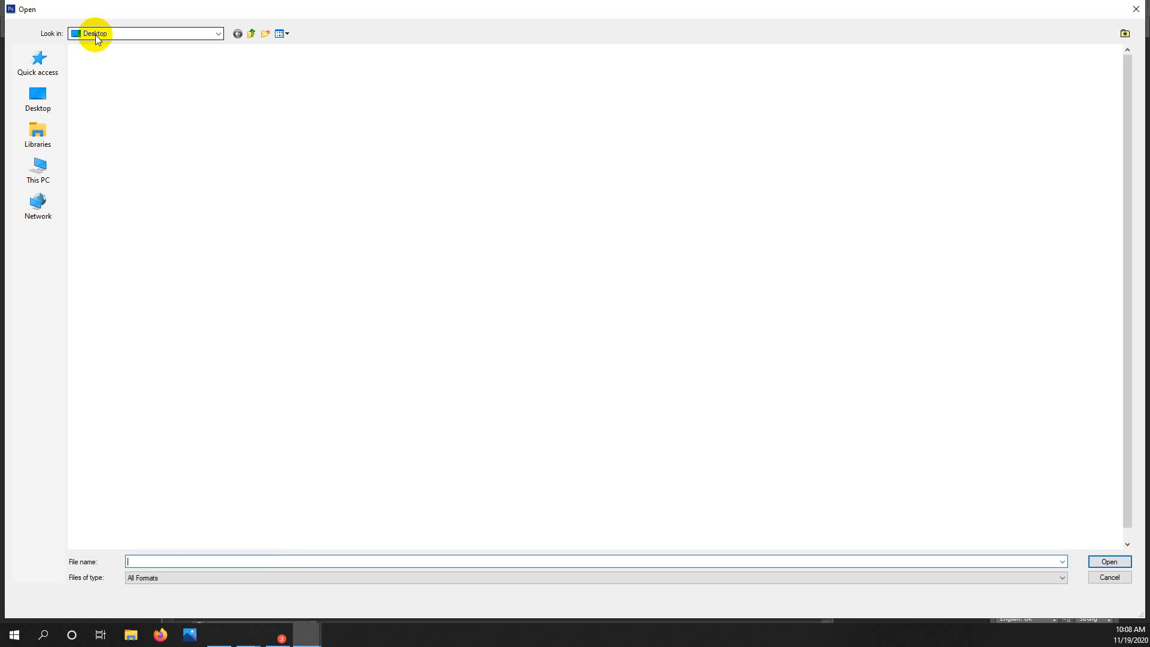
click(38, 98)
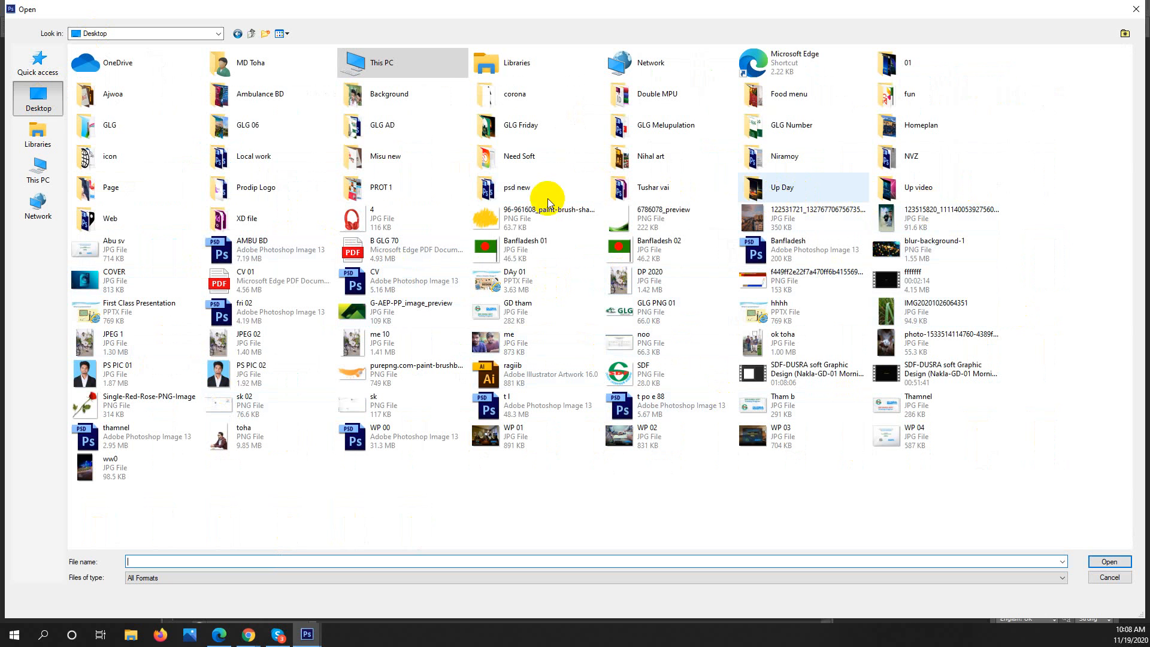
click(387, 221)
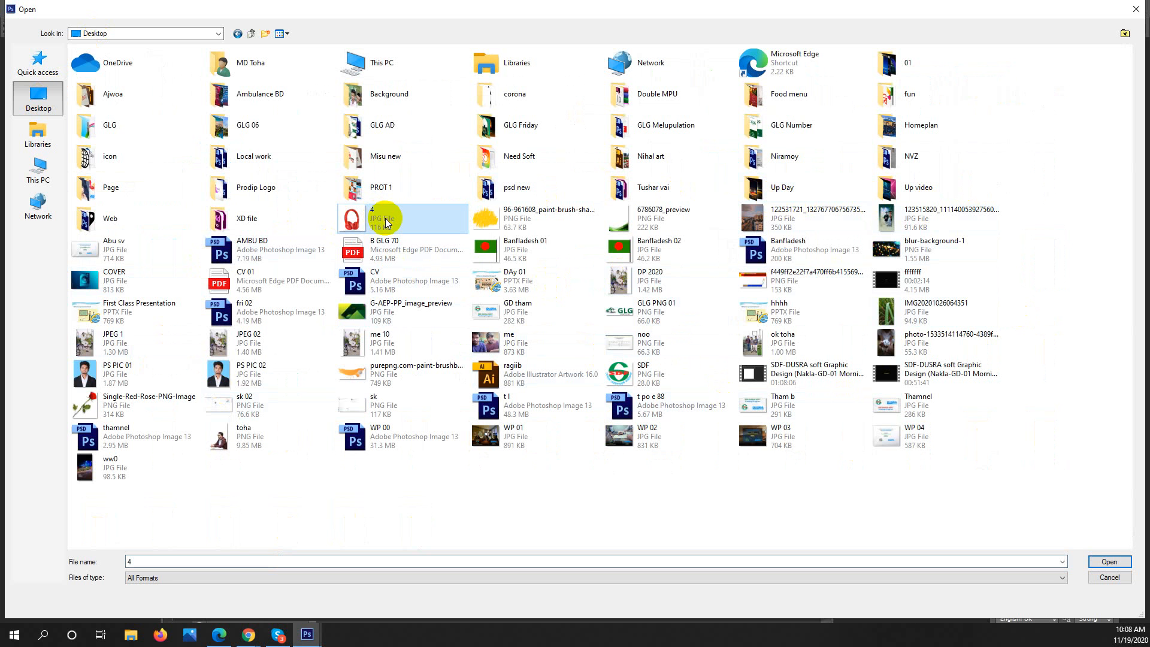
click(1102, 562)
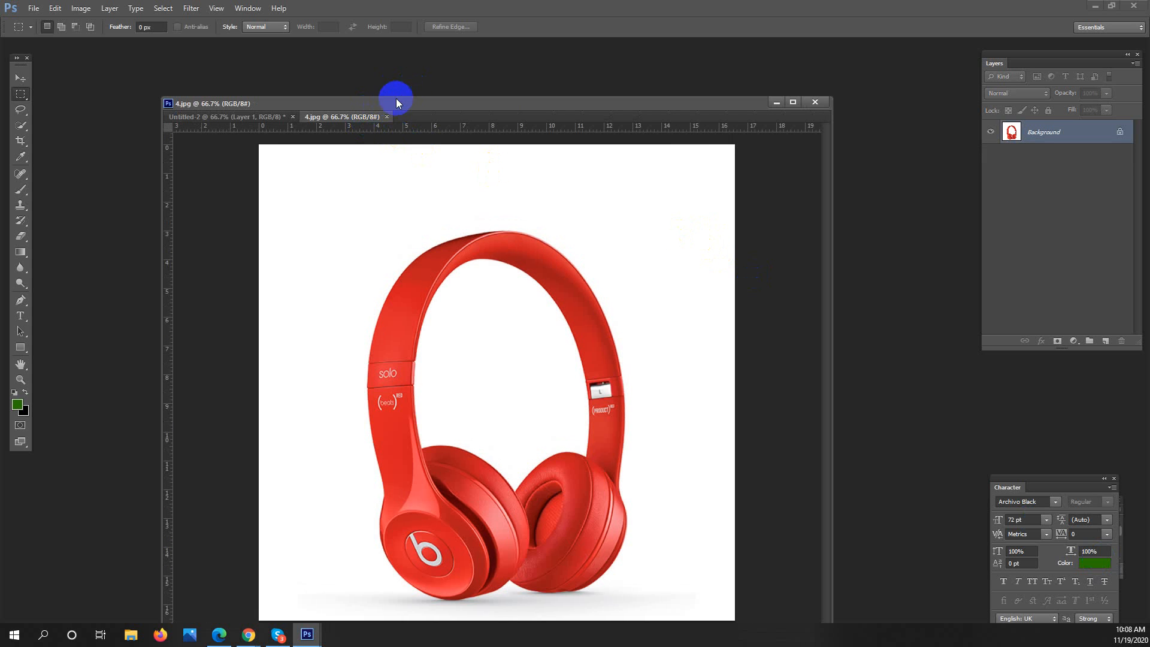
Float the 4.jpg document in its own window, close Untitled-2 without saving and reposition the 4.jpg window in the workspace.
drag(334, 116, 381, 88)
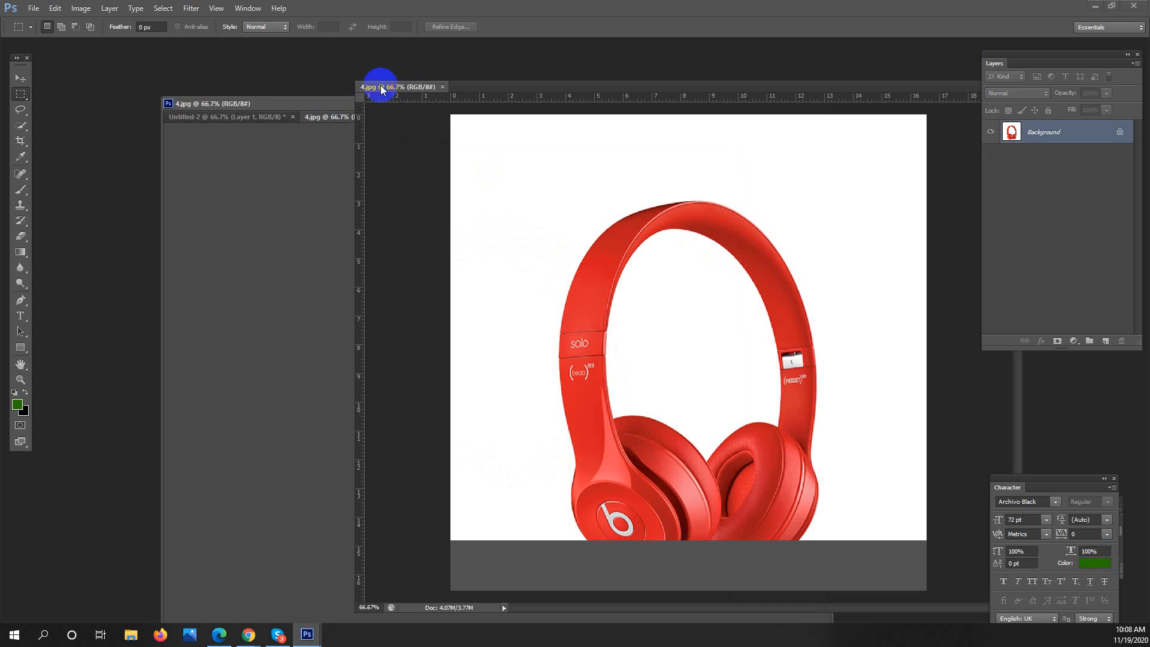
click(307, 99)
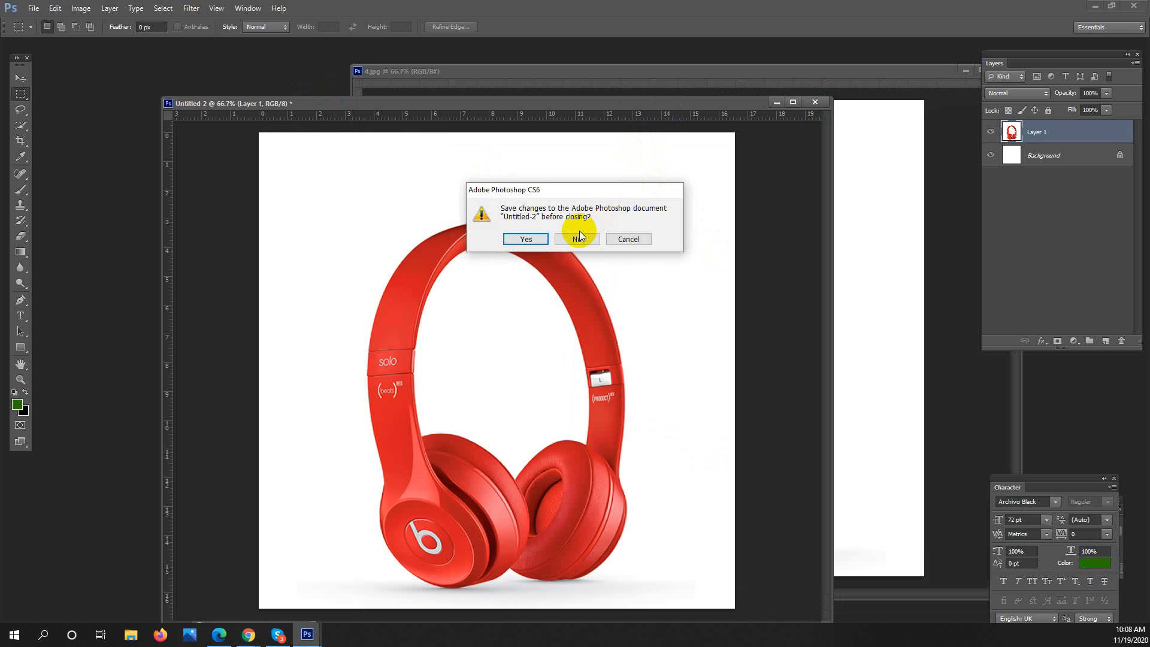
click(582, 239)
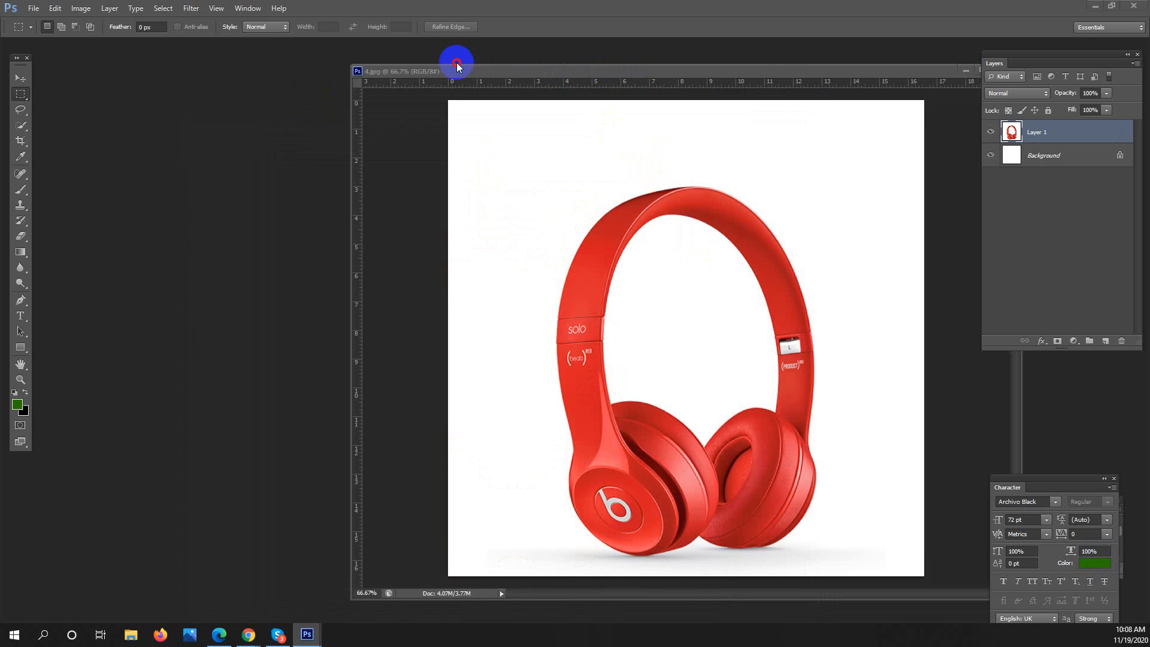
drag(457, 63, 427, 68)
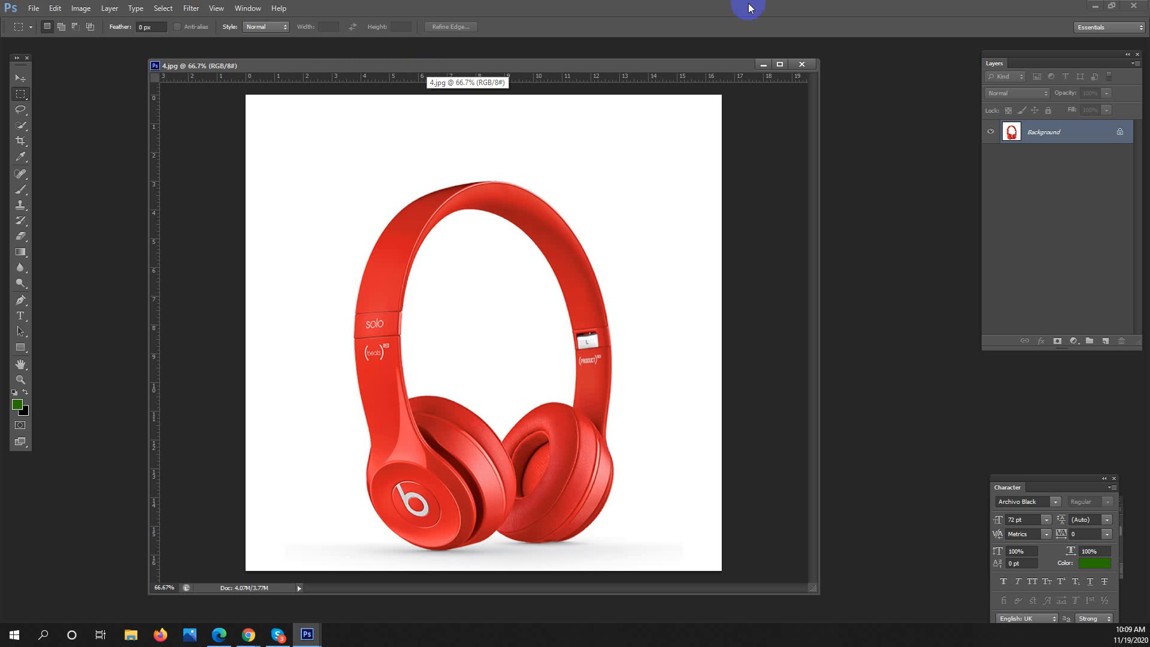
Convert the locked Background layer of 4.jpg into a normal editable layer with the default settings.
double_click(1072, 126)
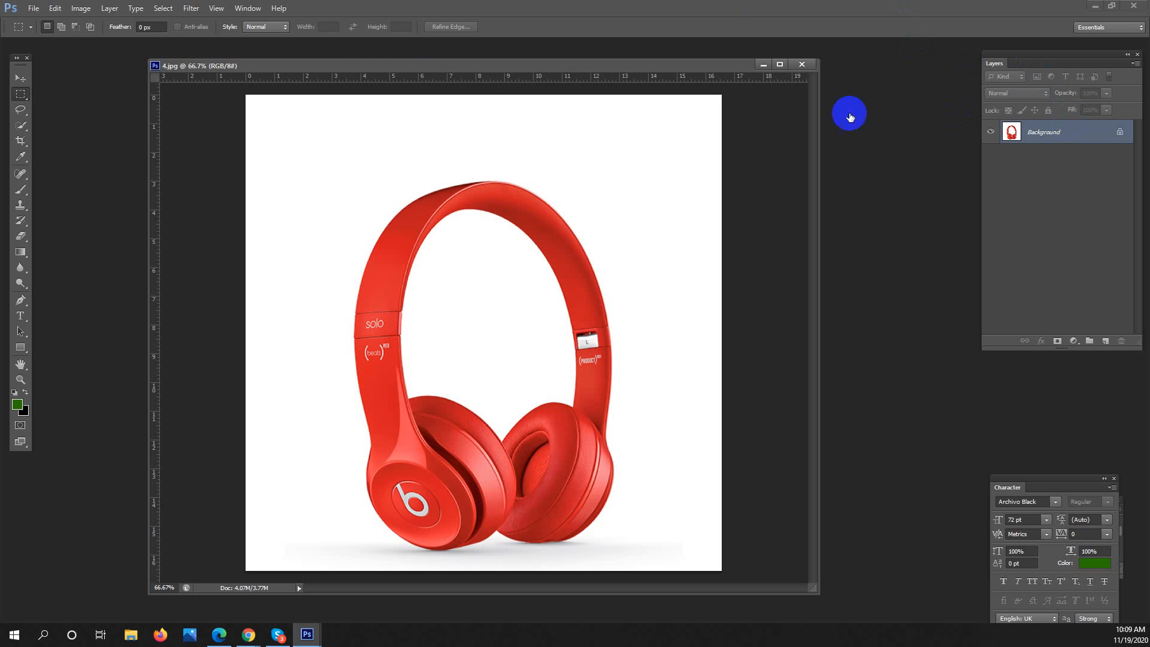
click(732, 264)
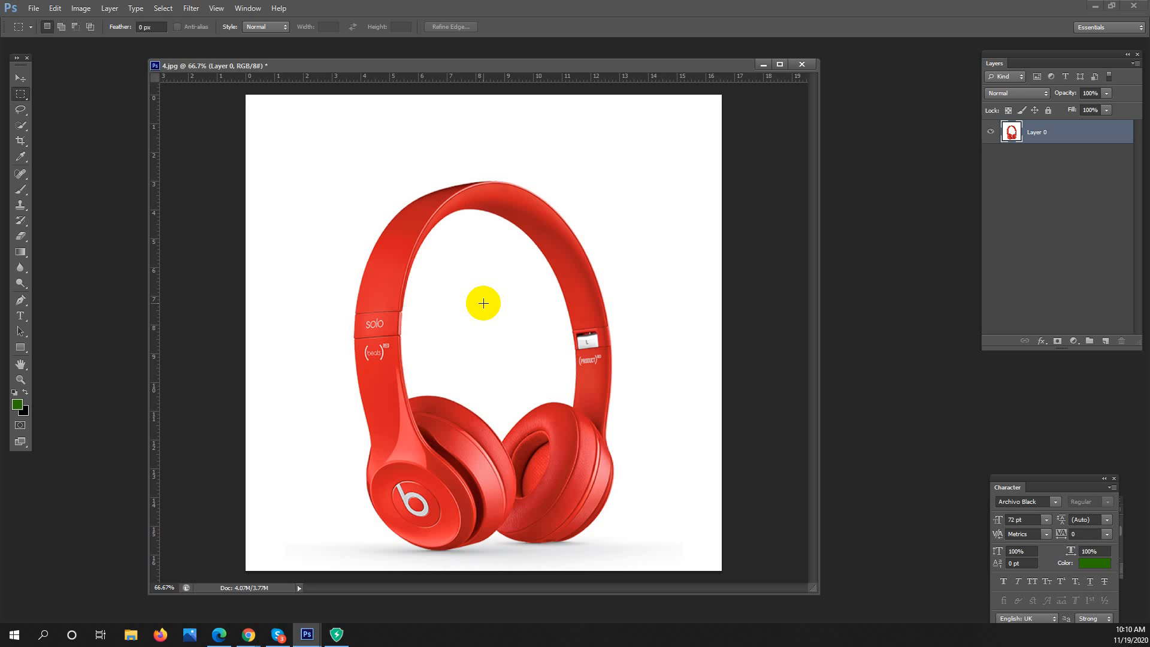
mouse_move(251, 636)
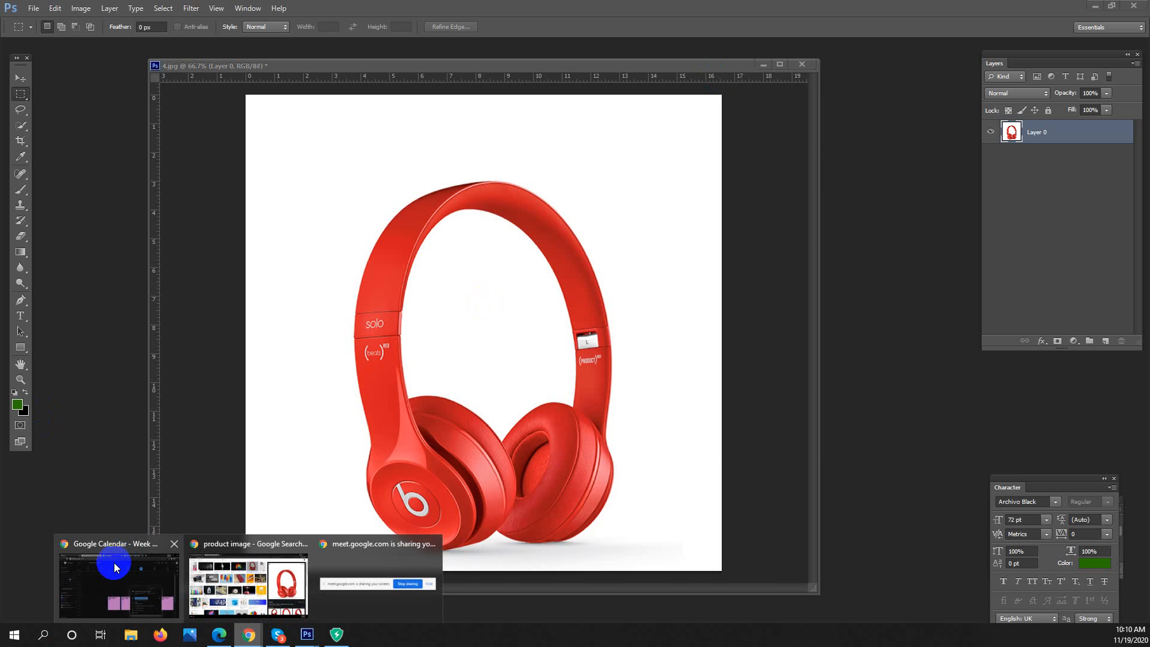
mouse_move(114, 567)
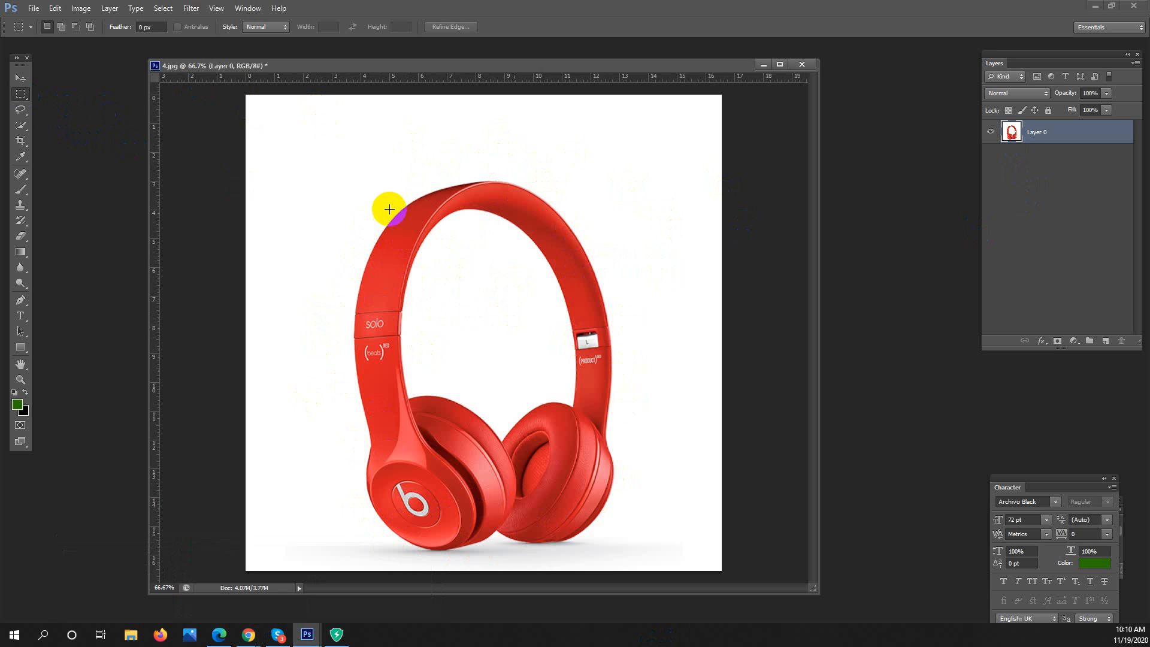
Try a rectangular marquee and an elliptical marquee selection around the whole headphones, clearing each one.
drag(298, 159, 673, 556)
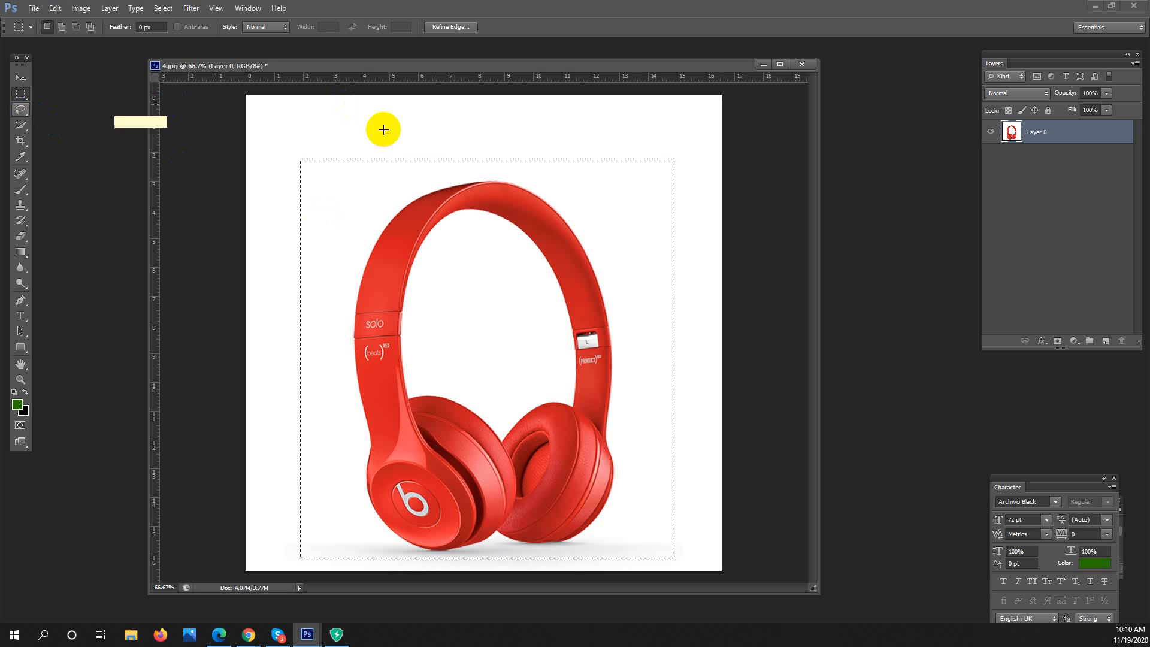
click(400, 120)
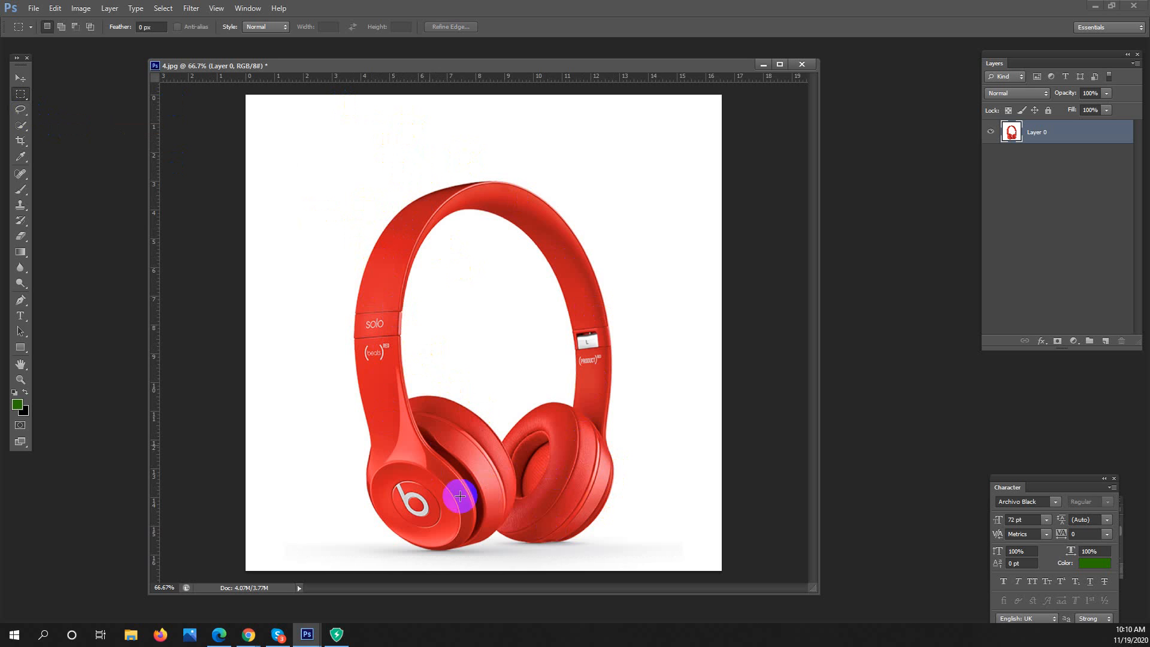
click(17, 99)
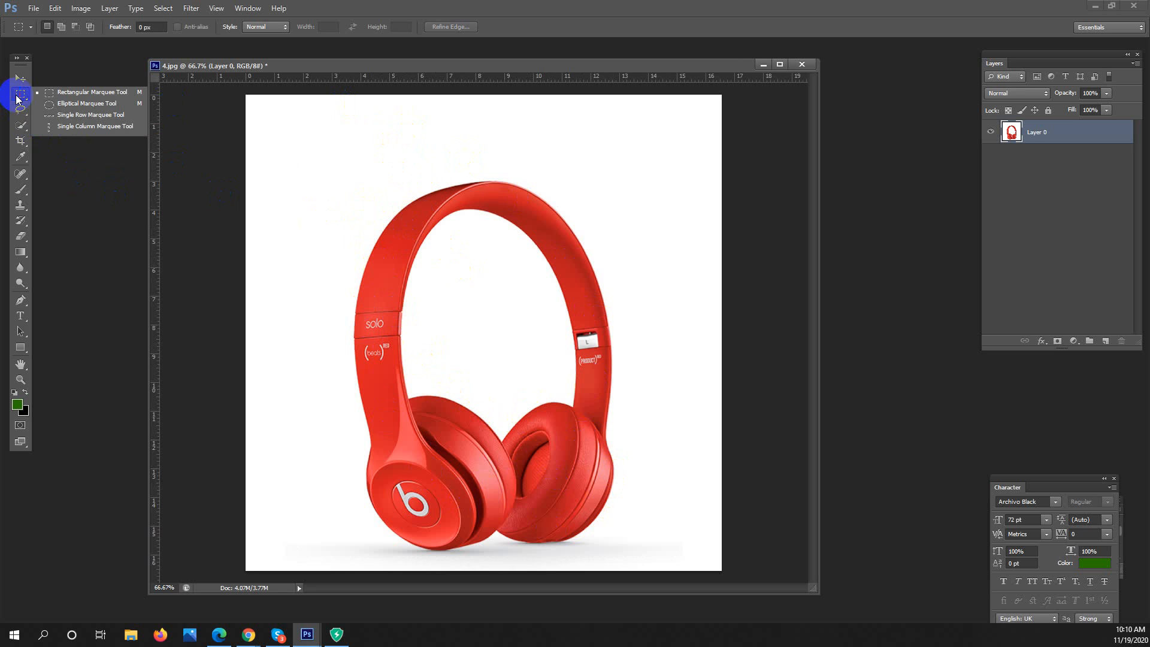
click(60, 108)
drag(300, 141, 646, 564)
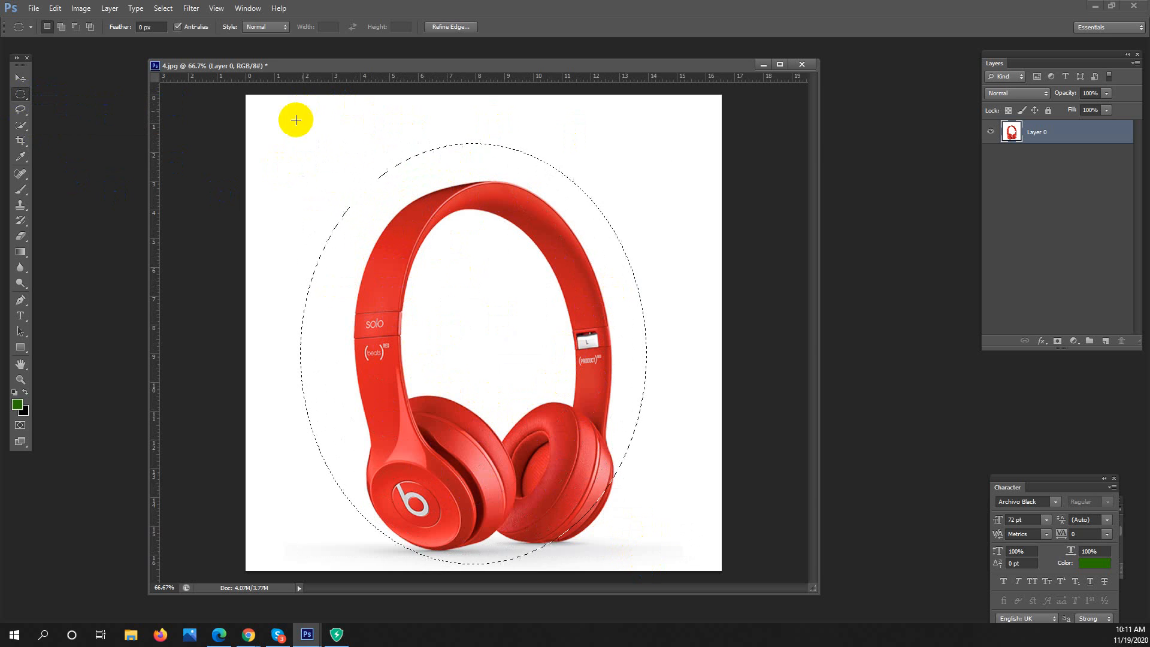
click(289, 150)
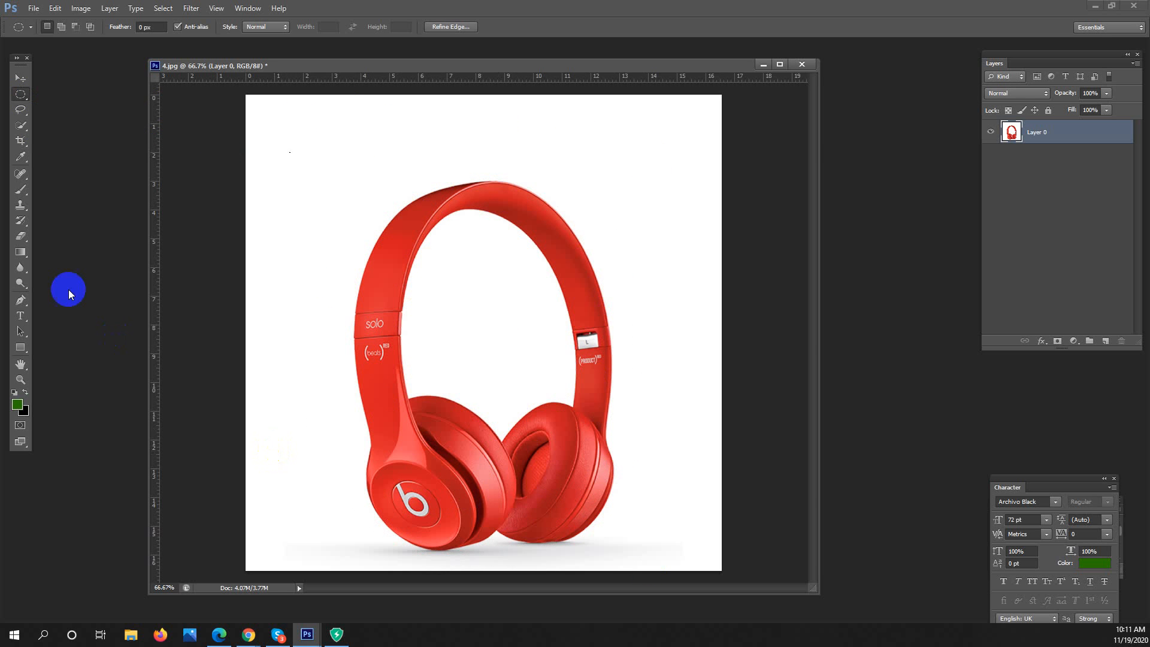
Trace a rough freehand Lasso selection along the outer edge of the headphones' arms and over the headband.
click(20, 111)
drag(20, 112, 66, 110)
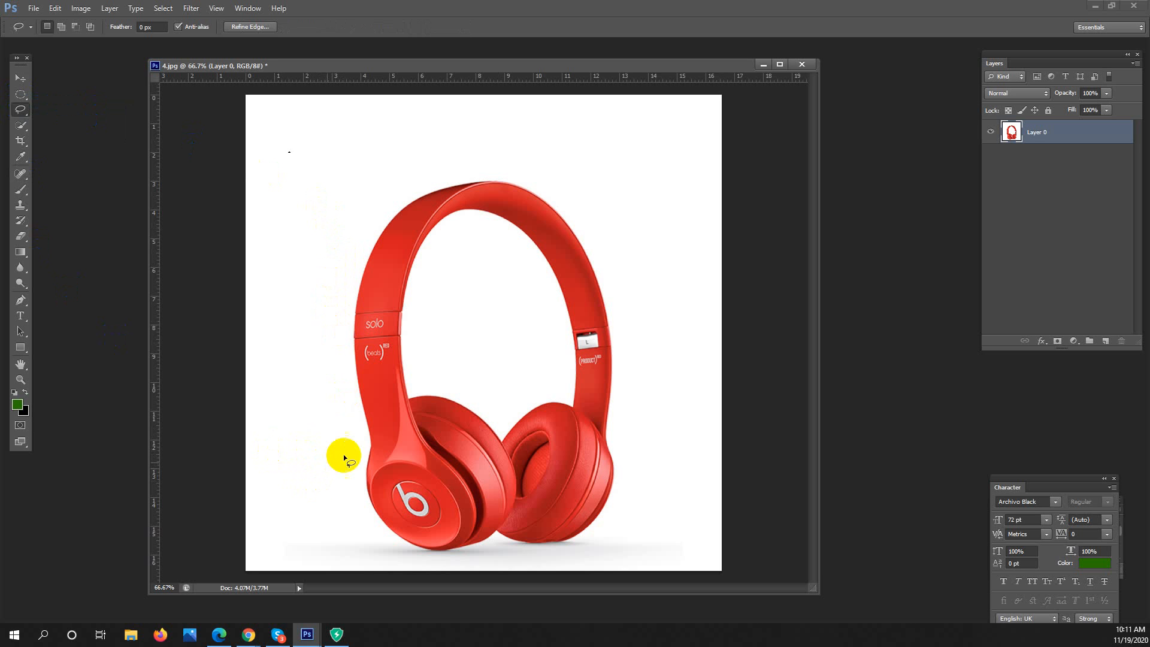
mouse_move(328, 299)
mouse_down()
mouse_move(333, 195)
mouse_move(593, 257)
mouse_move(593, 425)
mouse_move(346, 226)
mouse_up()
click(324, 126)
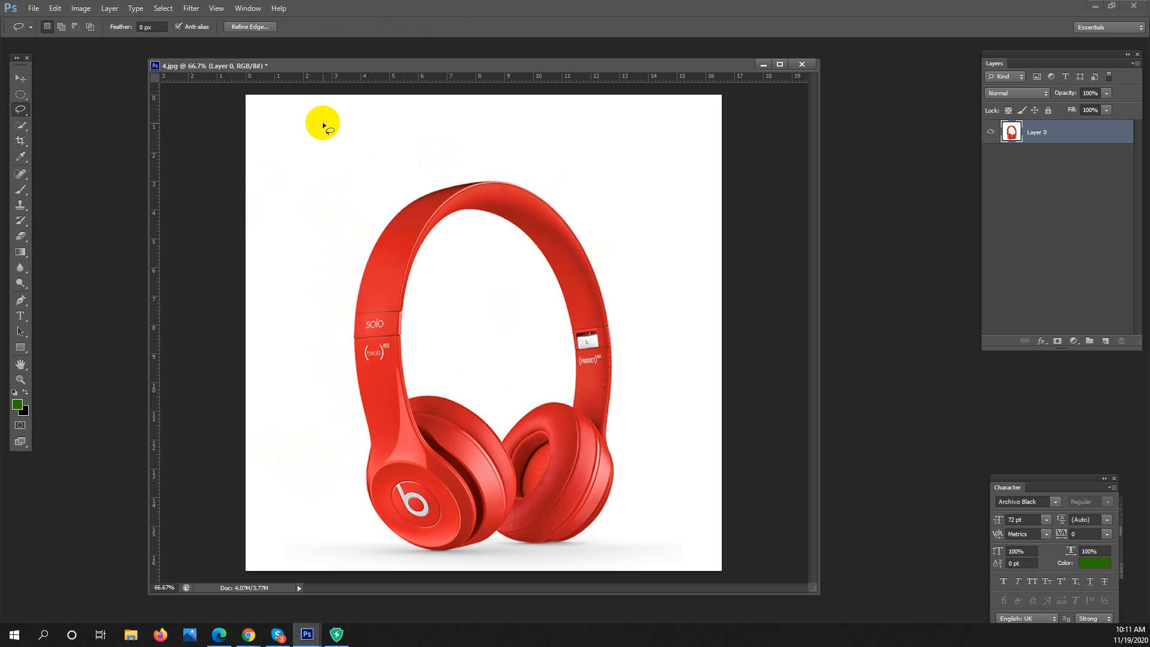
drag(396, 535, 370, 471)
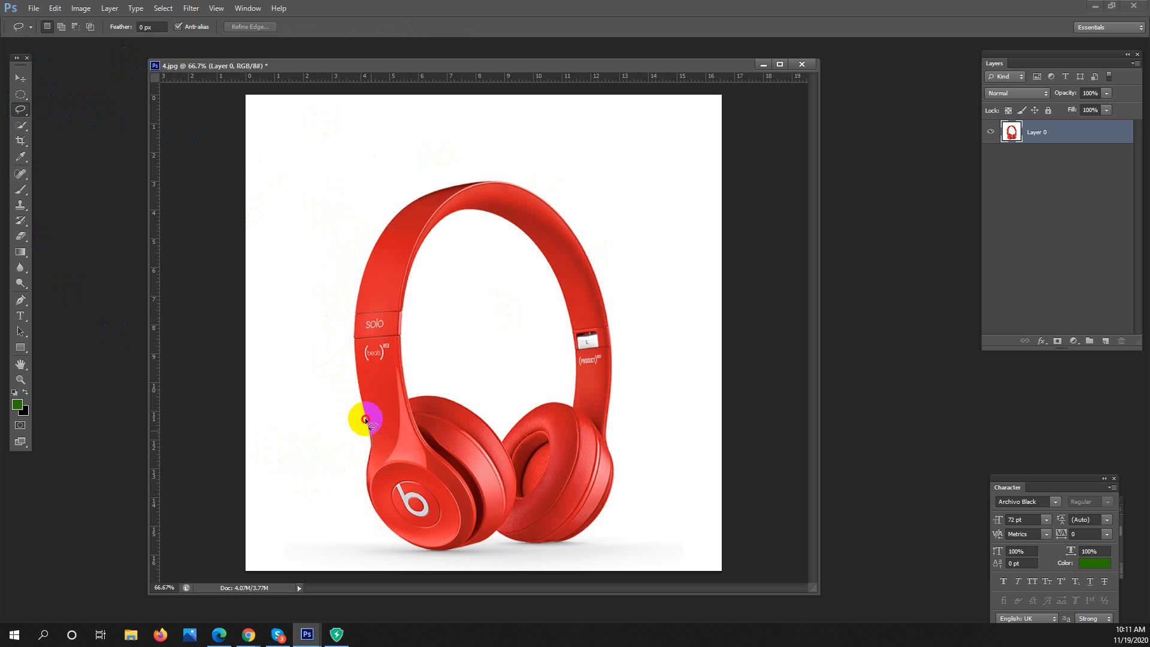
drag(365, 419, 358, 382)
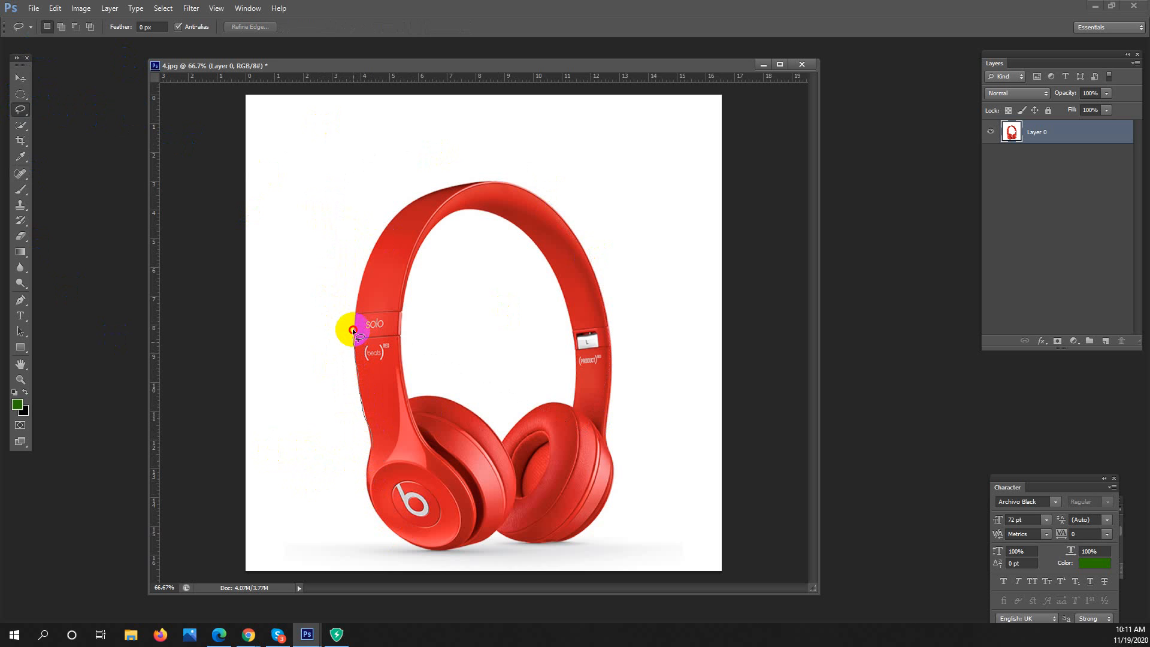
mouse_move(369, 254)
mouse_down()
mouse_move(399, 200)
mouse_move(467, 181)
mouse_move(523, 182)
mouse_move(588, 248)
mouse_move(599, 296)
mouse_up()
Replace the freehand selection with a straight-sided Polygonal Lasso selection around the headband in New Selection mode, and deselect it.
click(20, 112)
click(77, 123)
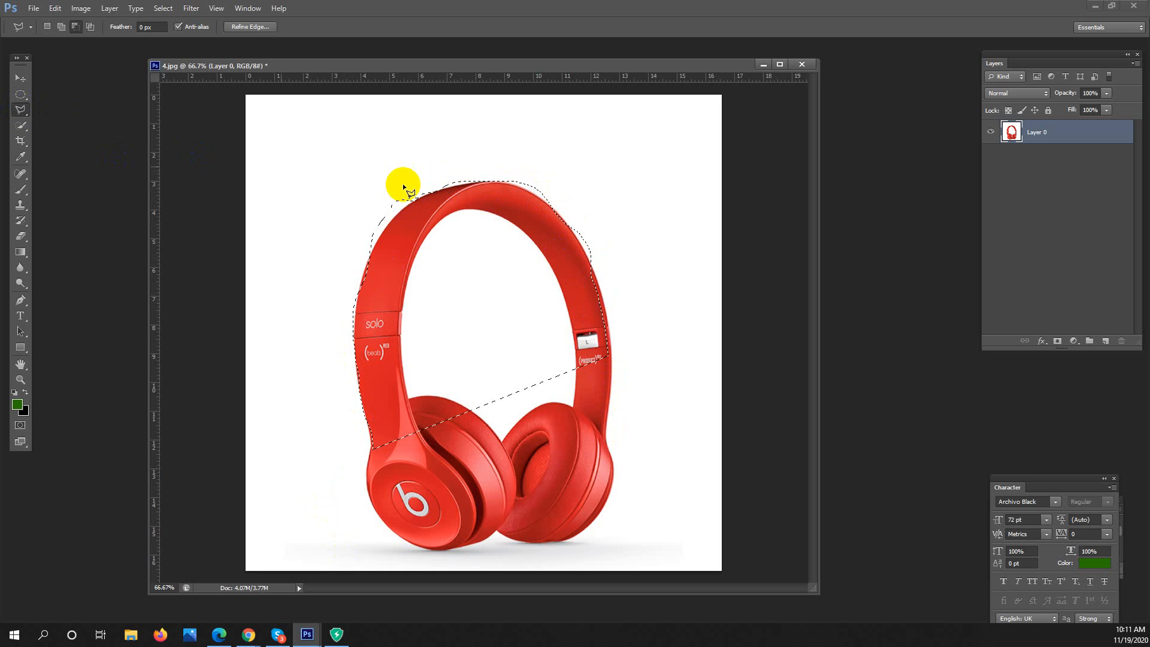
click(47, 26)
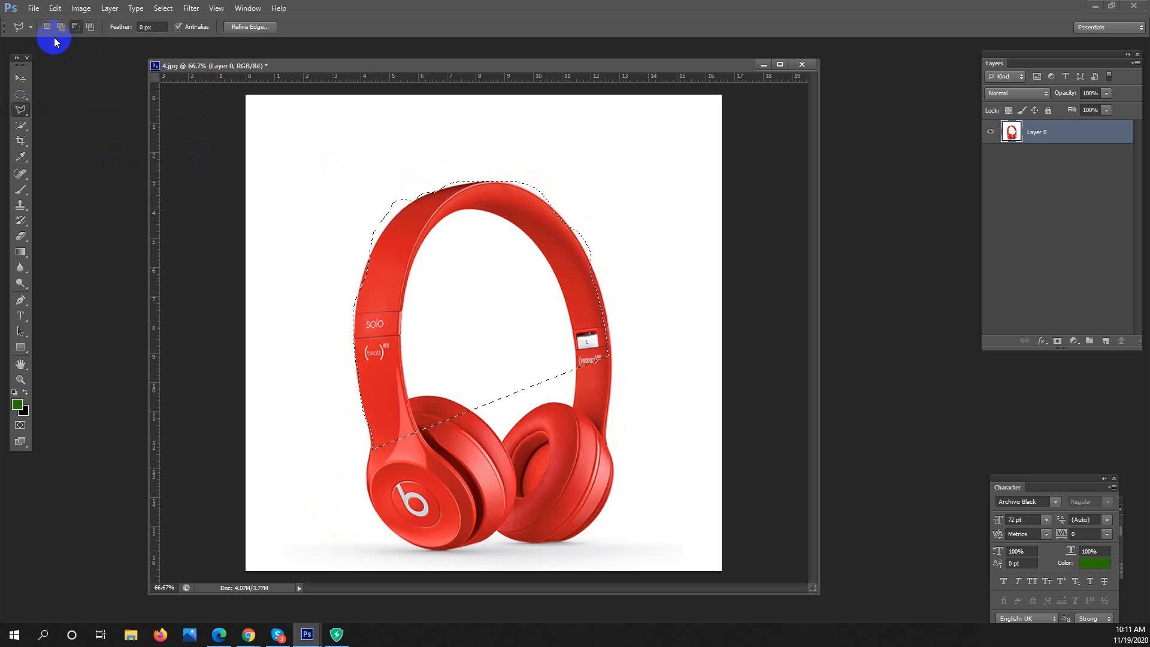
click(374, 170)
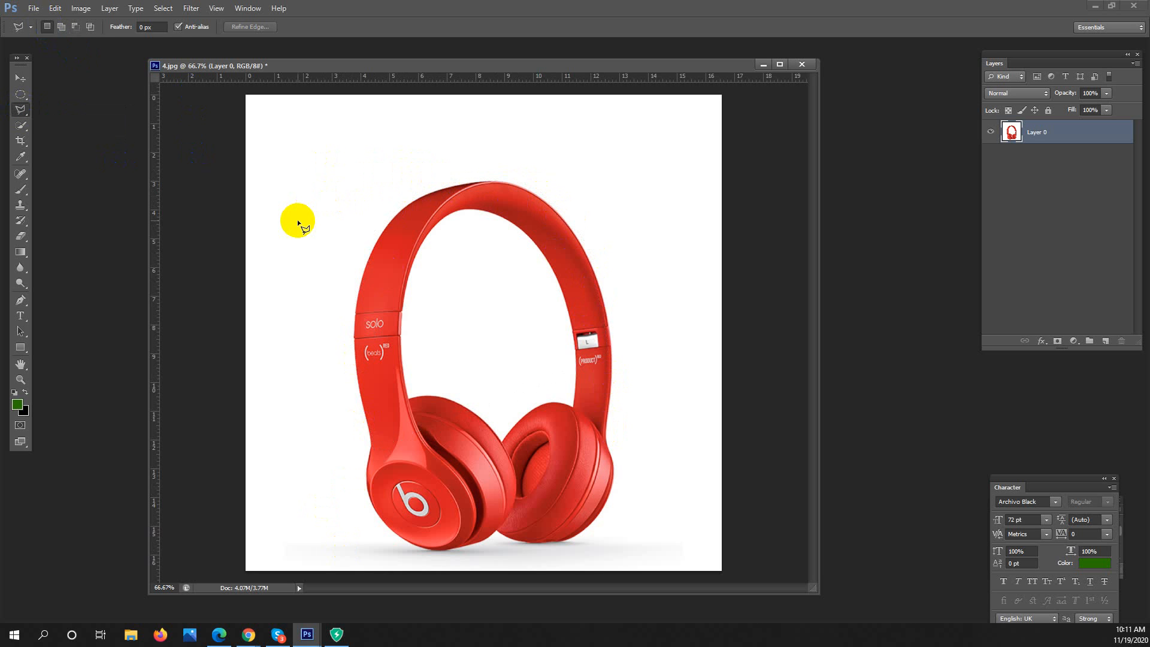
click(297, 220)
click(418, 160)
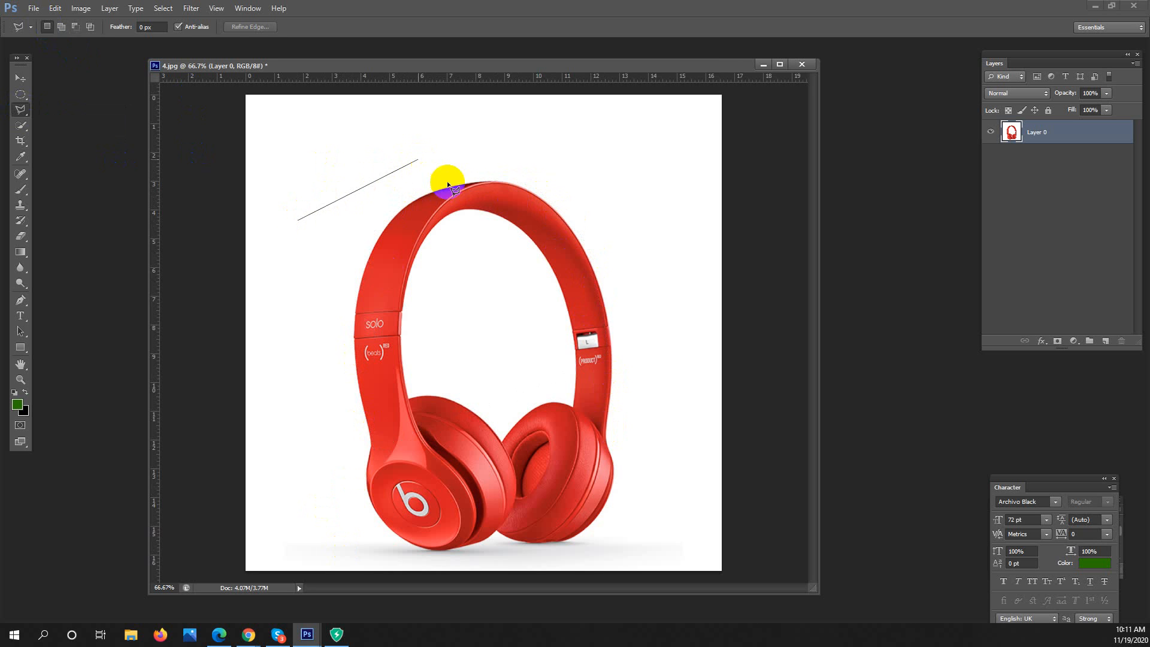
click(633, 228)
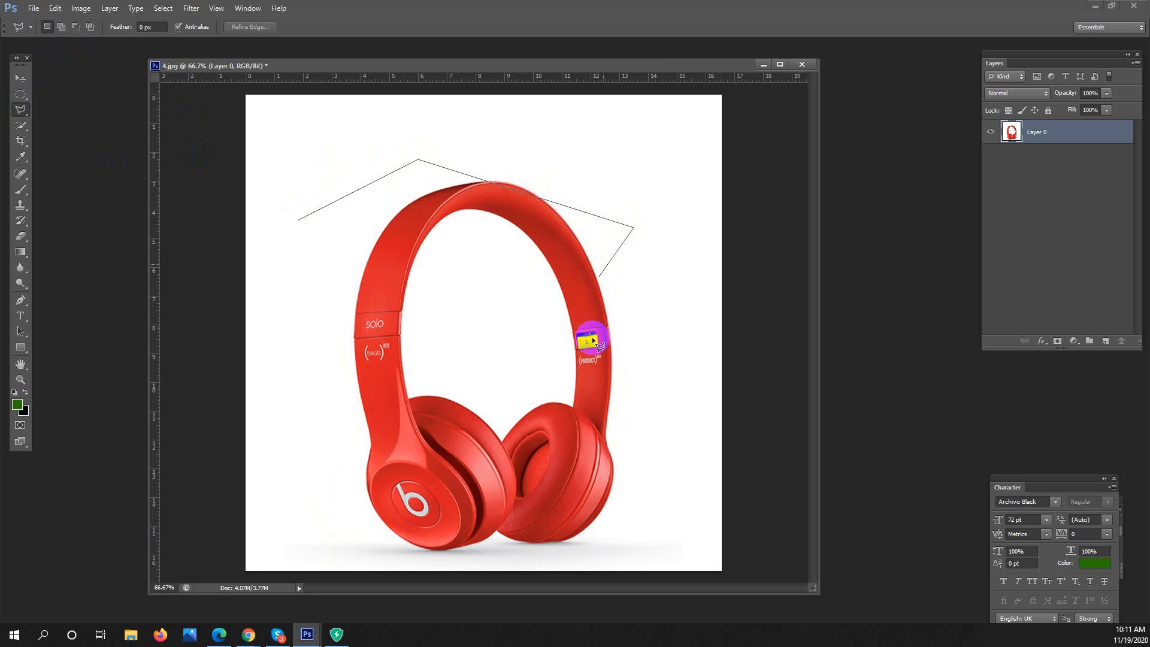
click(588, 423)
click(354, 377)
click(340, 214)
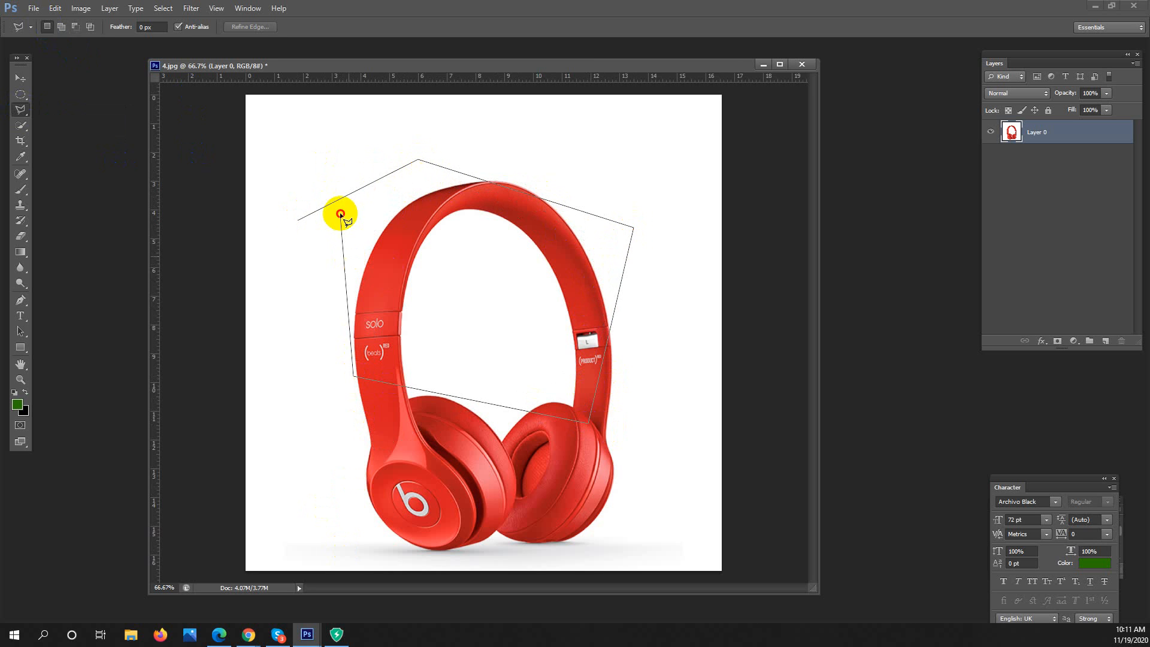
double_click(287, 296)
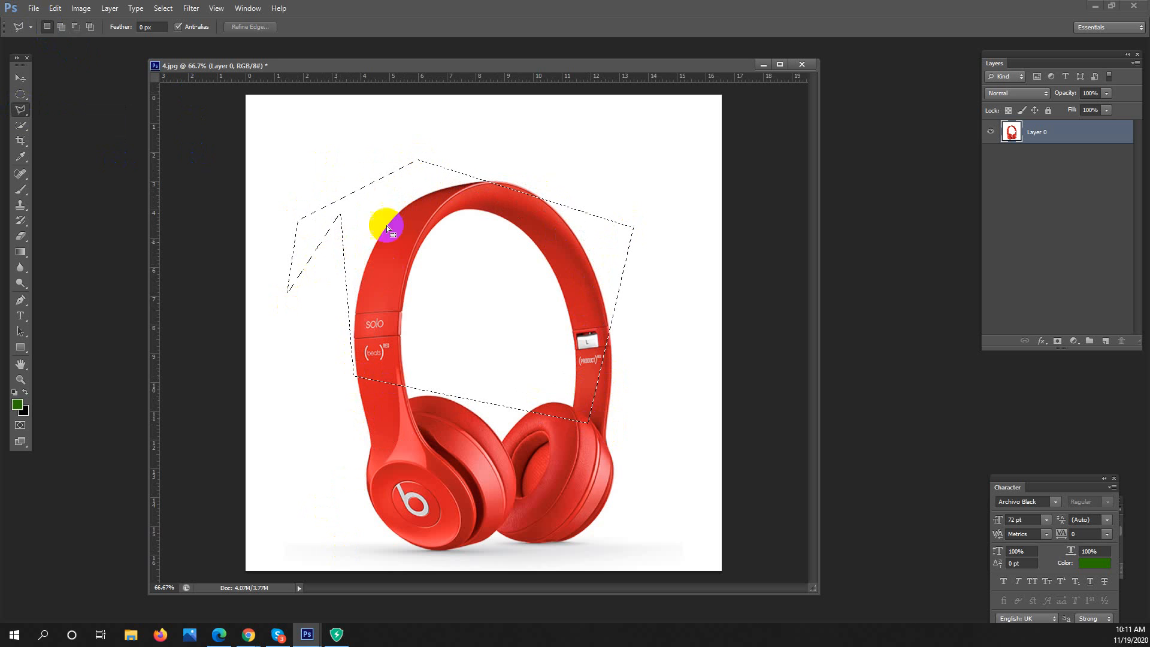
click(20, 95)
click(311, 126)
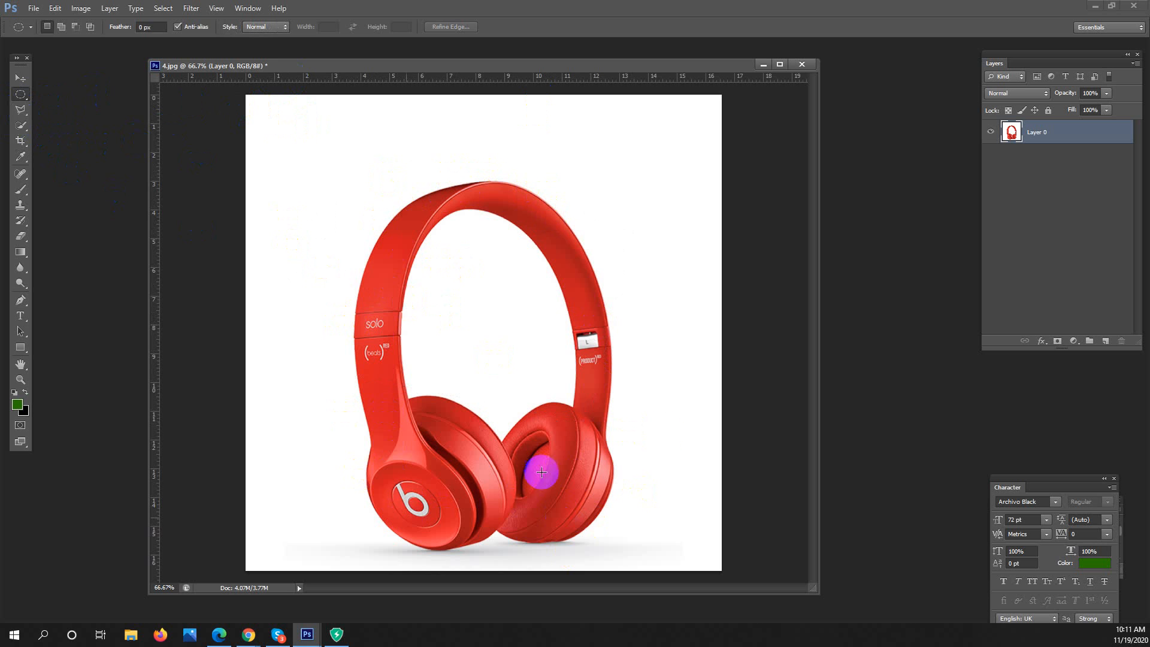
Select the headphones by tracing their entire outer edge with the Magnetic Lasso Tool, closing the outline at its starting point.
click(16, 118)
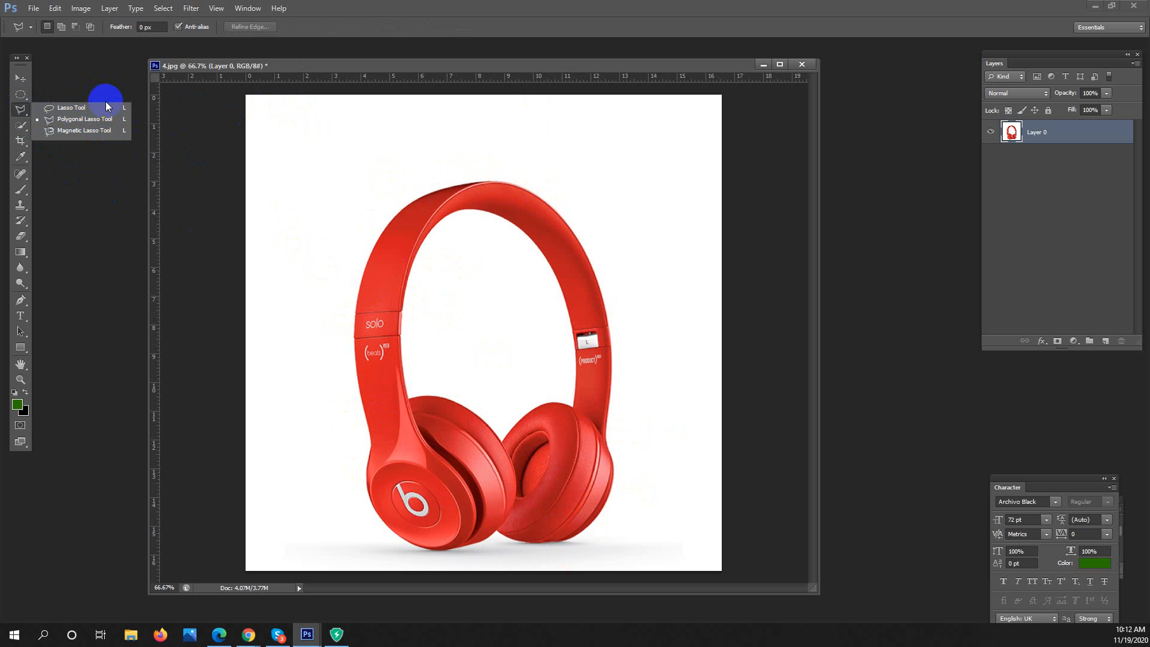
click(99, 132)
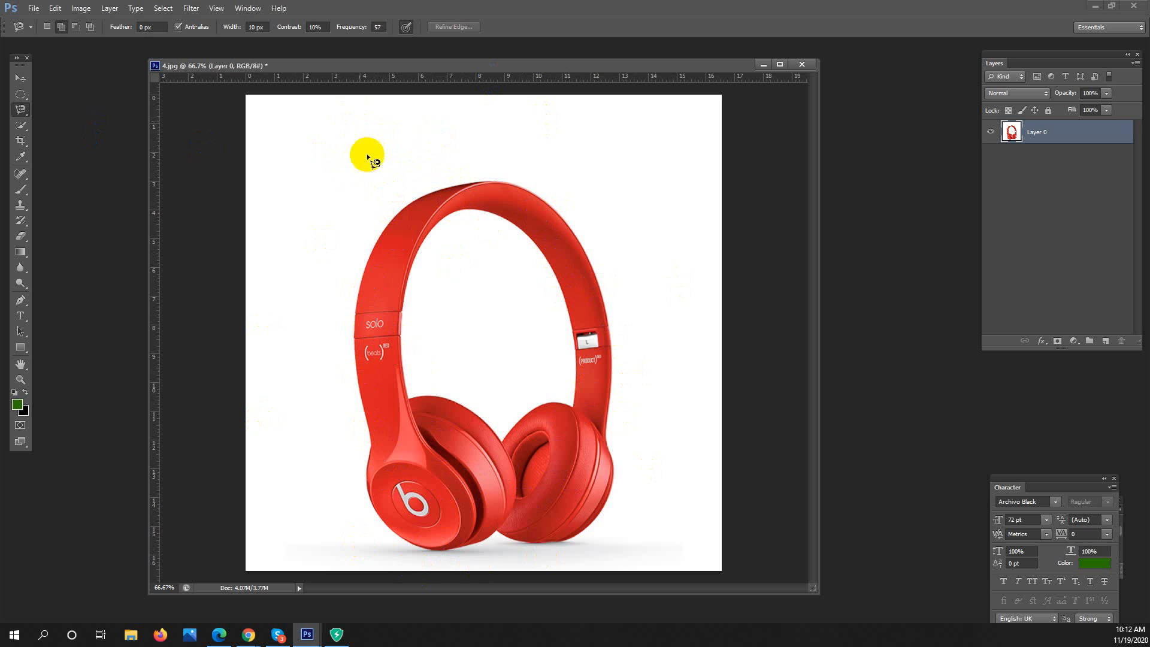
click(371, 440)
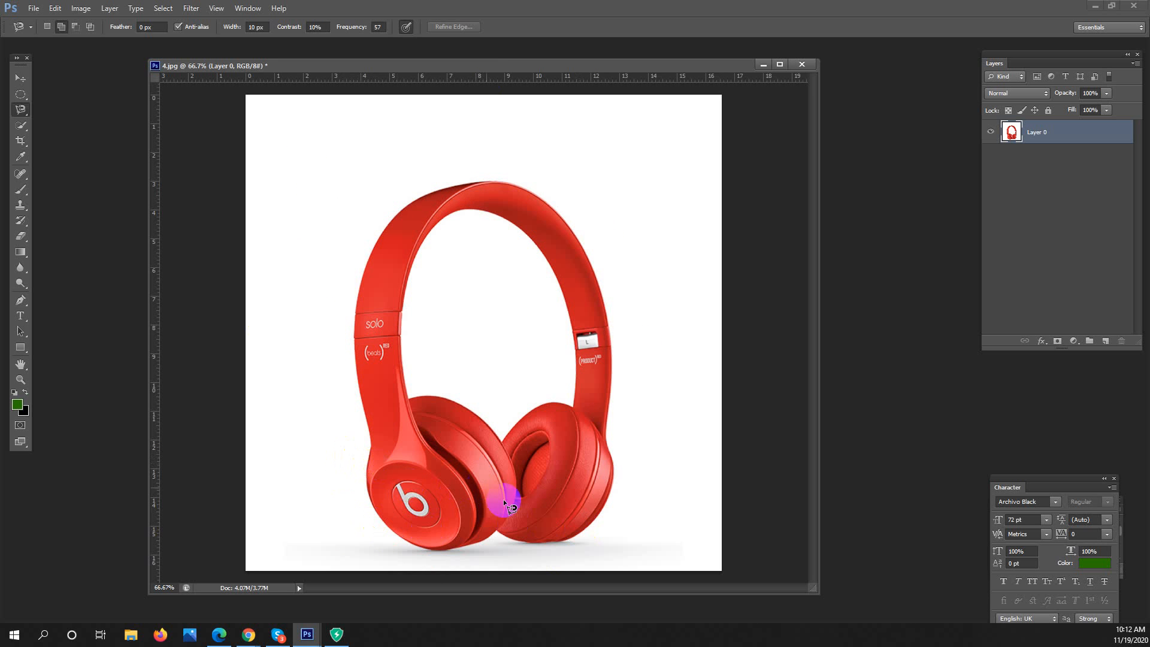
drag(554, 525, 567, 525)
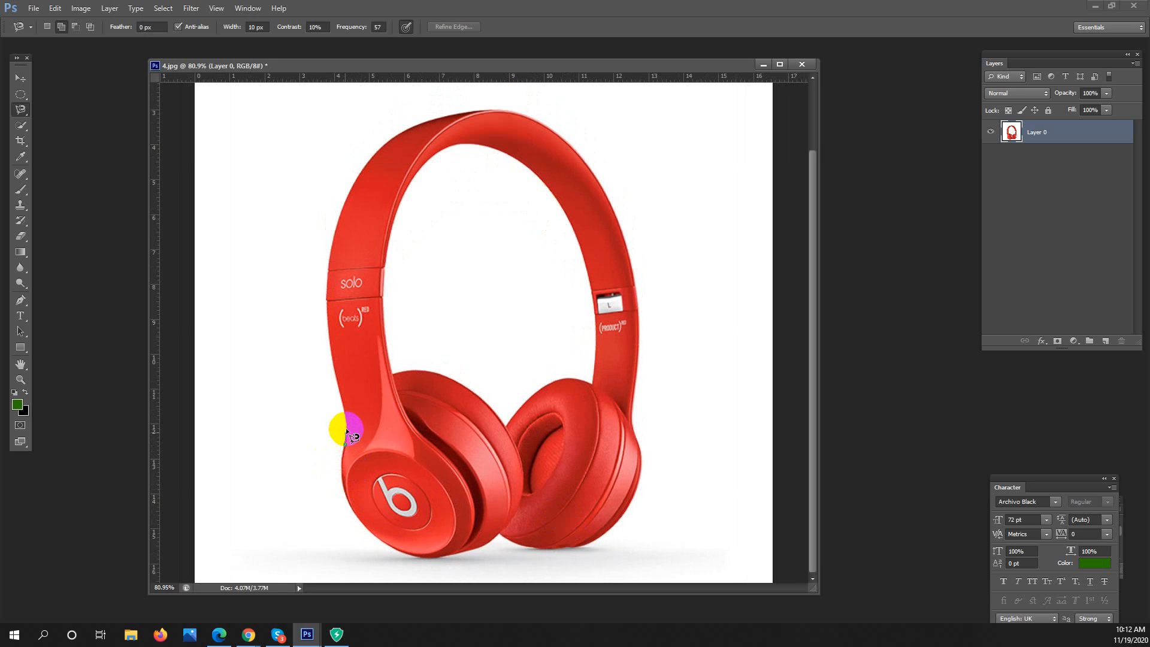
mouse_move(346, 427)
mouse_down()
mouse_move(331, 357)
mouse_move(341, 314)
mouse_move(321, 300)
mouse_move(348, 204)
mouse_move(385, 152)
mouse_up()
mouse_move(462, 111)
mouse_down()
mouse_move(521, 110)
mouse_move(568, 132)
mouse_move(614, 215)
mouse_move(647, 303)
mouse_move(631, 506)
mouse_move(612, 532)
mouse_move(573, 550)
mouse_move(501, 536)
mouse_move(465, 556)
mouse_move(403, 556)
mouse_move(358, 516)
mouse_move(350, 448)
mouse_up()
click(345, 445)
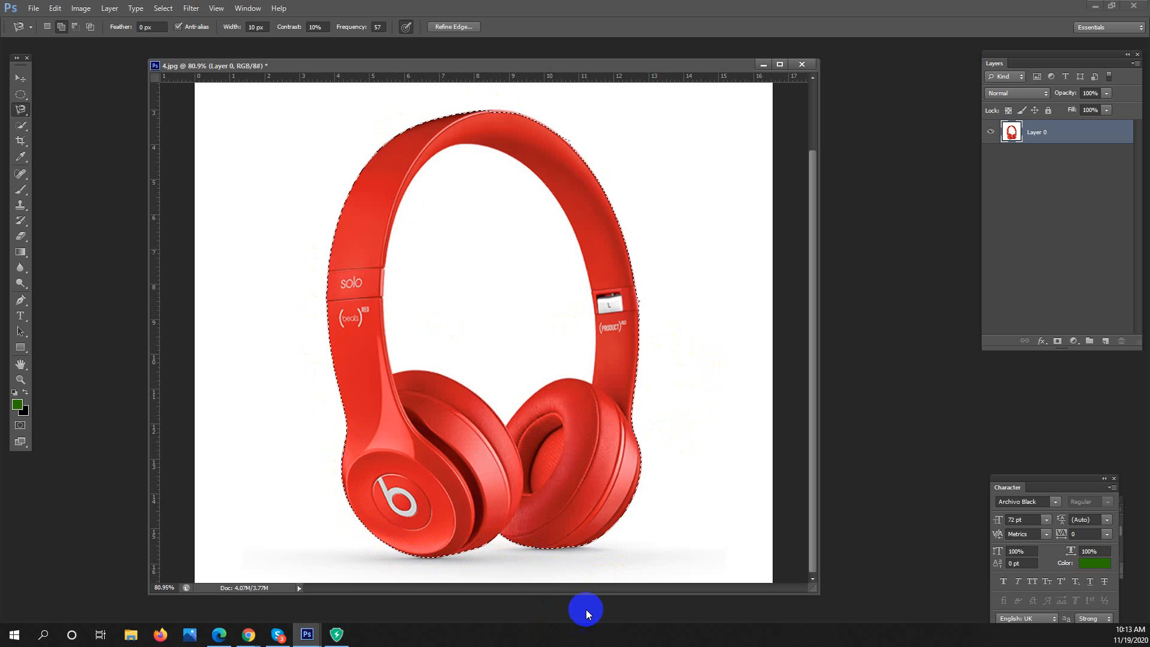
Switch to the freehand Lasso Tool and enlarge the document window to give the headphones more room.
click(20, 110)
right_click(22, 109)
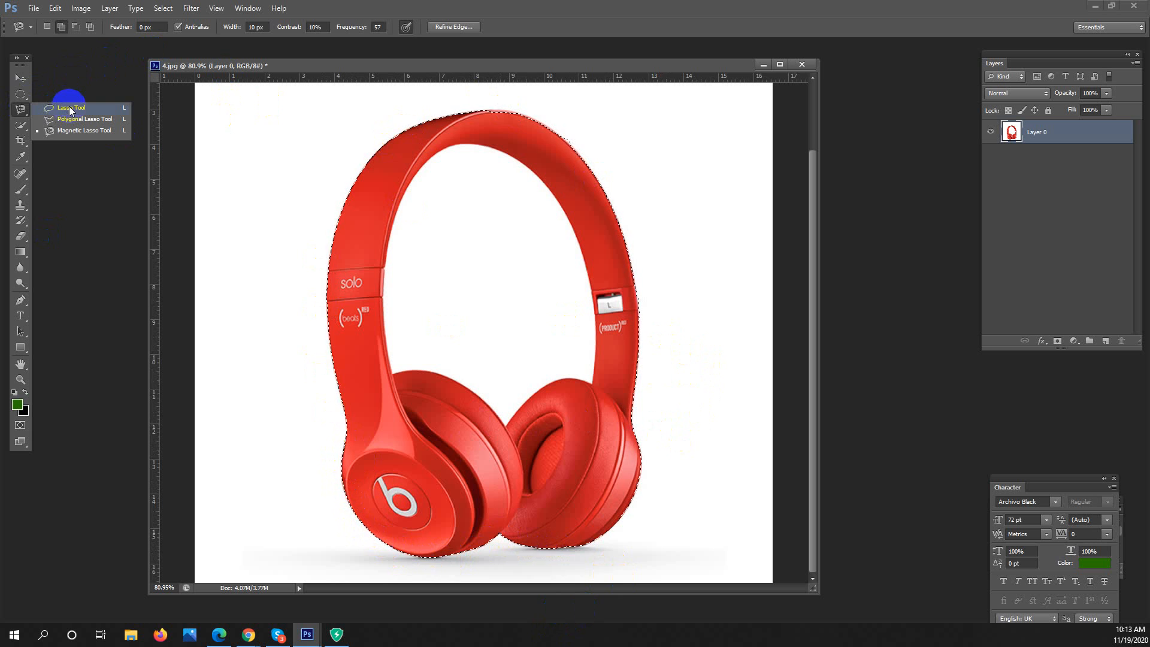
click(72, 109)
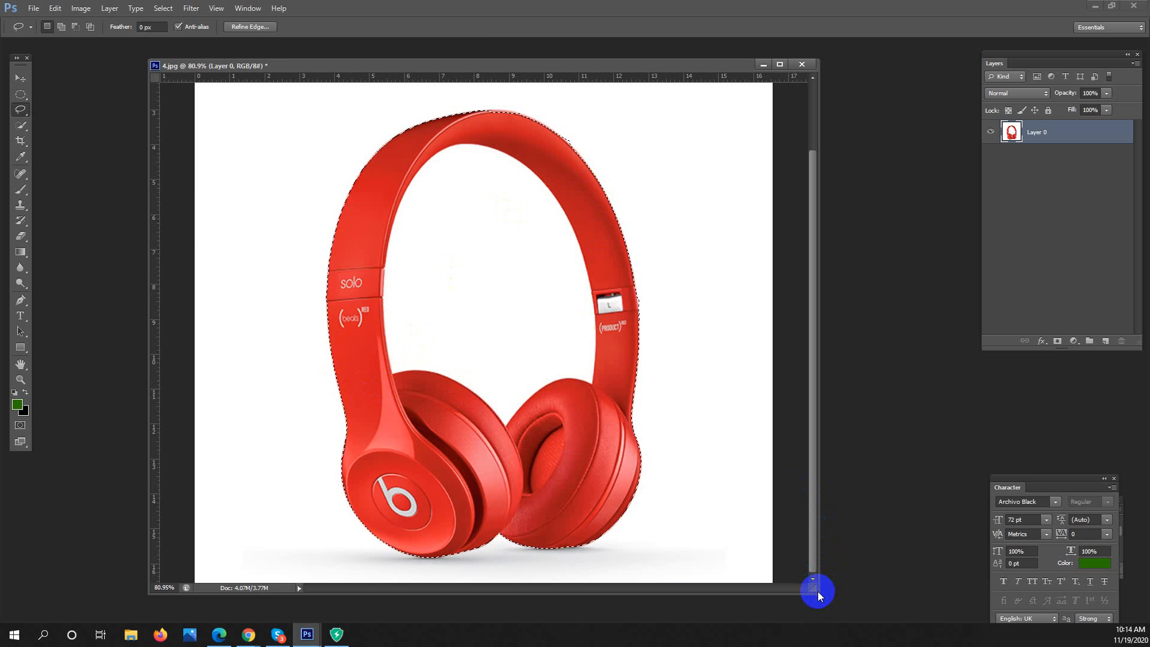
drag(818, 594, 935, 639)
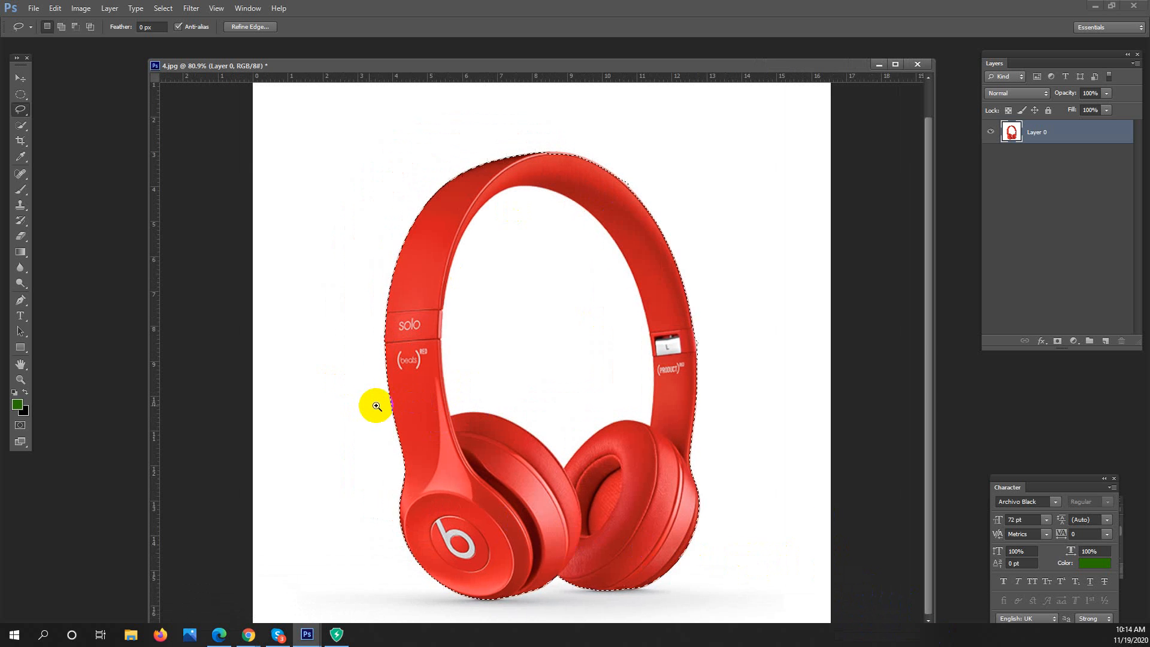
Add the missed highlight strip along the top edge of the headband to the selection with the Lasso in Add to Selection mode.
drag(388, 399, 390, 544)
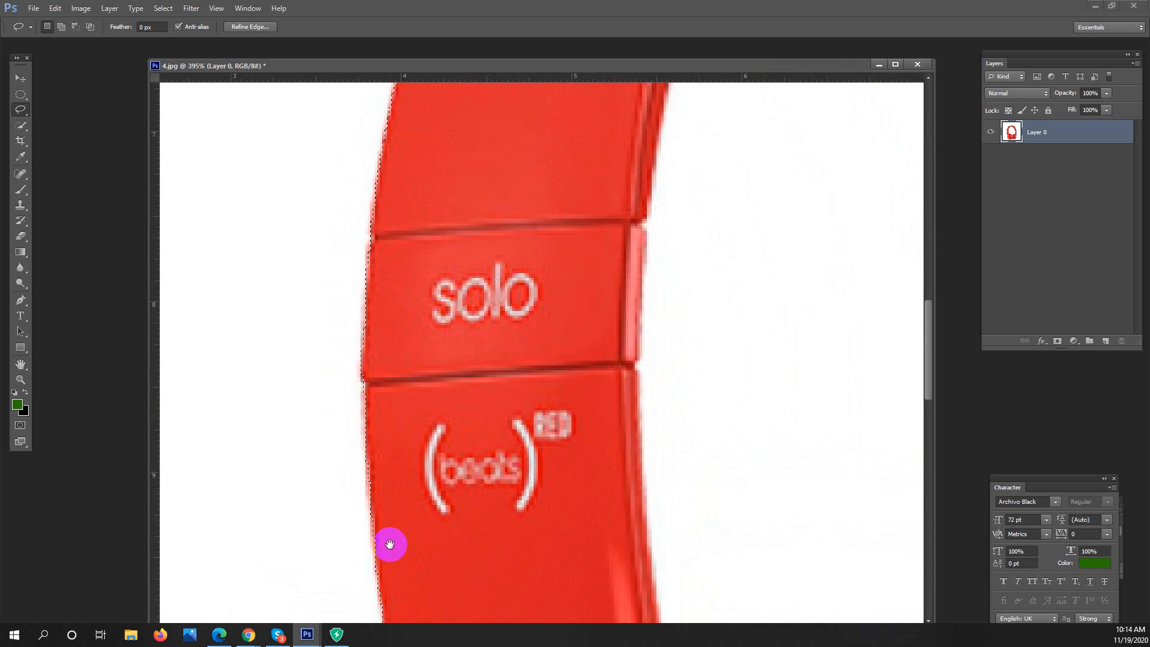
drag(410, 169, 347, 570)
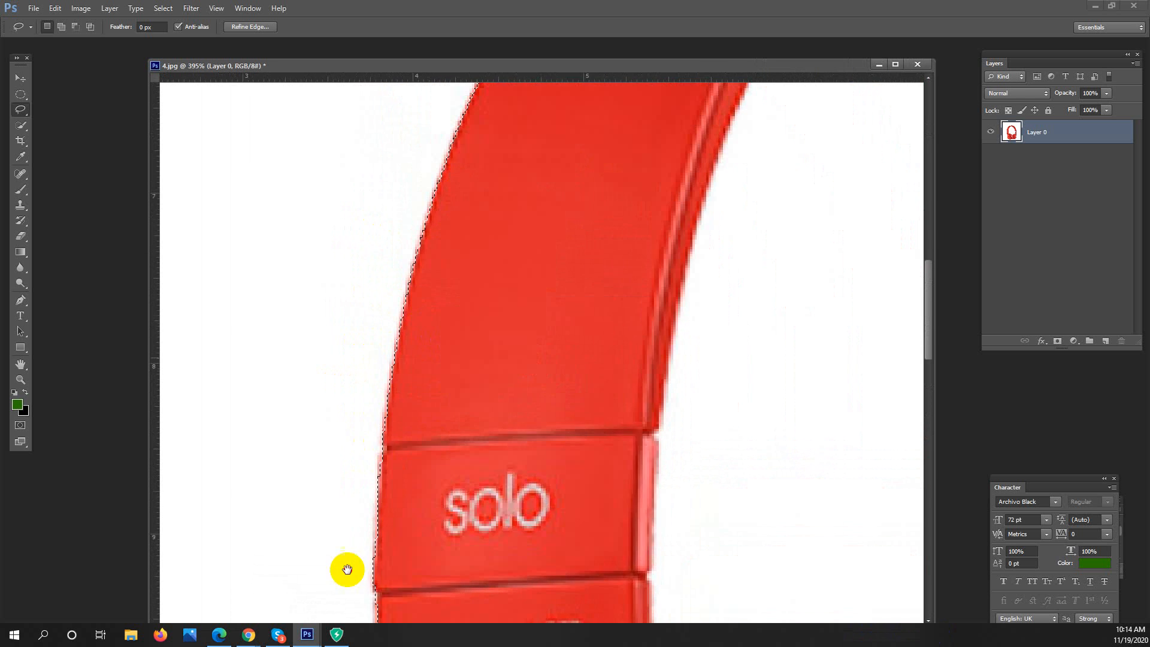
mouse_move(521, 183)
mouse_down()
mouse_move(419, 377)
mouse_move(303, 444)
mouse_up()
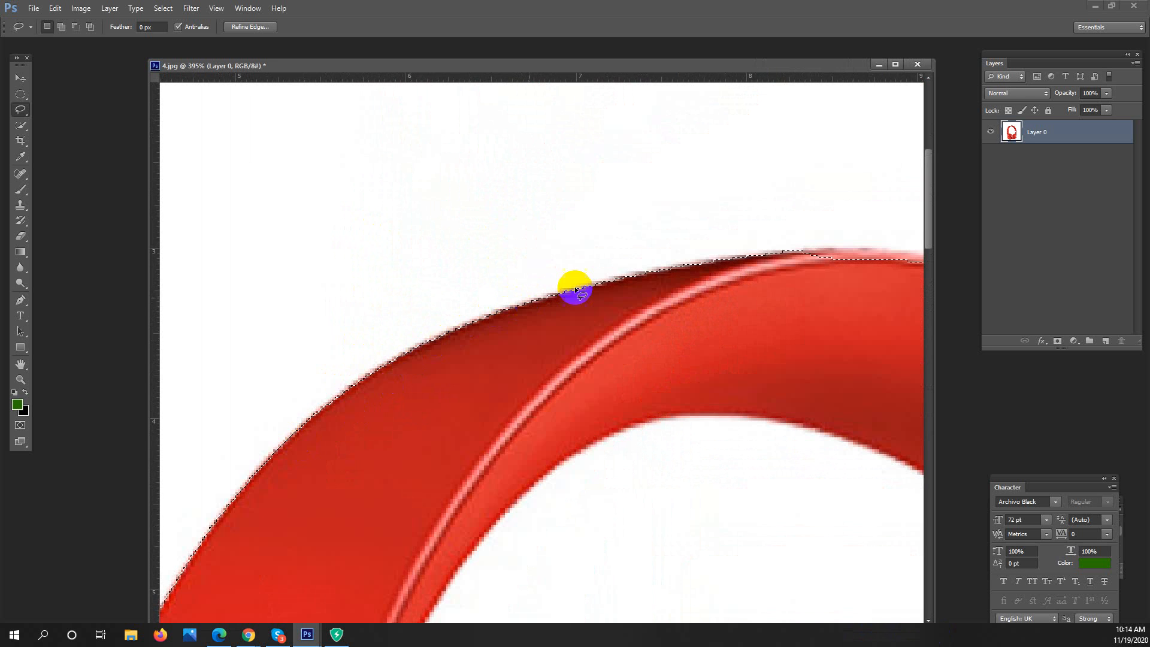
drag(694, 287, 432, 283)
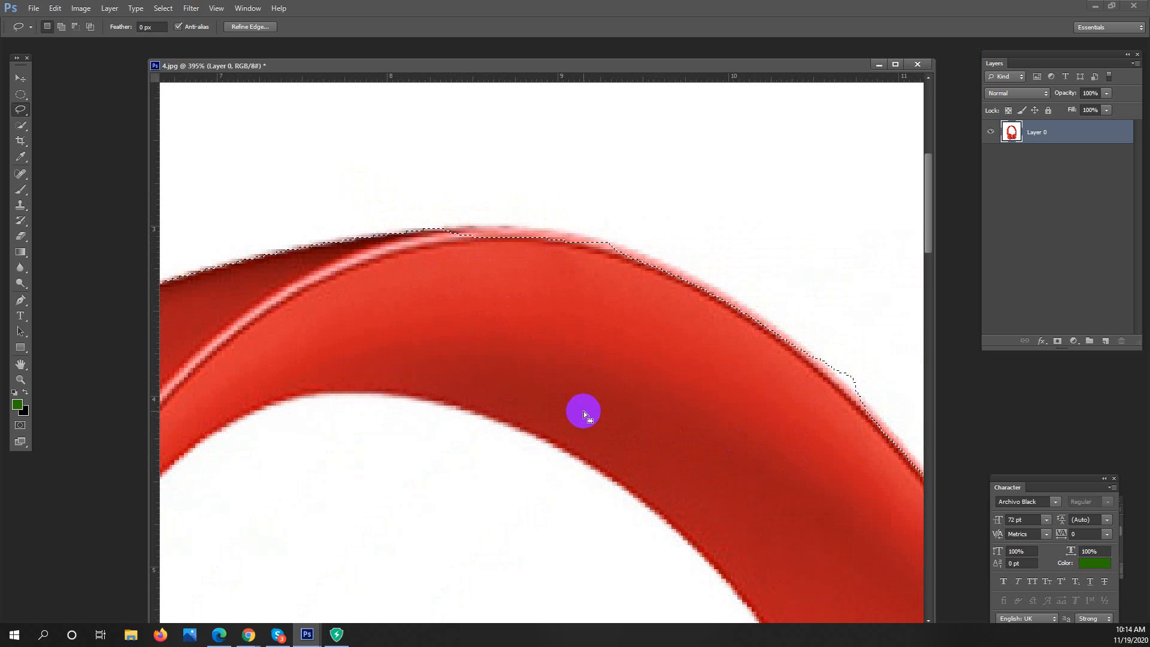
click(62, 27)
mouse_move(403, 243)
mouse_down()
mouse_move(465, 225)
mouse_move(610, 257)
mouse_move(460, 350)
mouse_move(512, 223)
mouse_move(489, 226)
mouse_move(617, 247)
mouse_up()
drag(449, 287, 447, 283)
drag(706, 336, 578, 278)
mouse_move(504, 196)
mouse_down()
mouse_move(631, 255)
mouse_move(648, 284)
mouse_move(627, 315)
mouse_move(517, 282)
mouse_up()
mouse_move(626, 298)
mouse_down()
mouse_move(506, 187)
mouse_move(521, 157)
mouse_move(560, 182)
mouse_up()
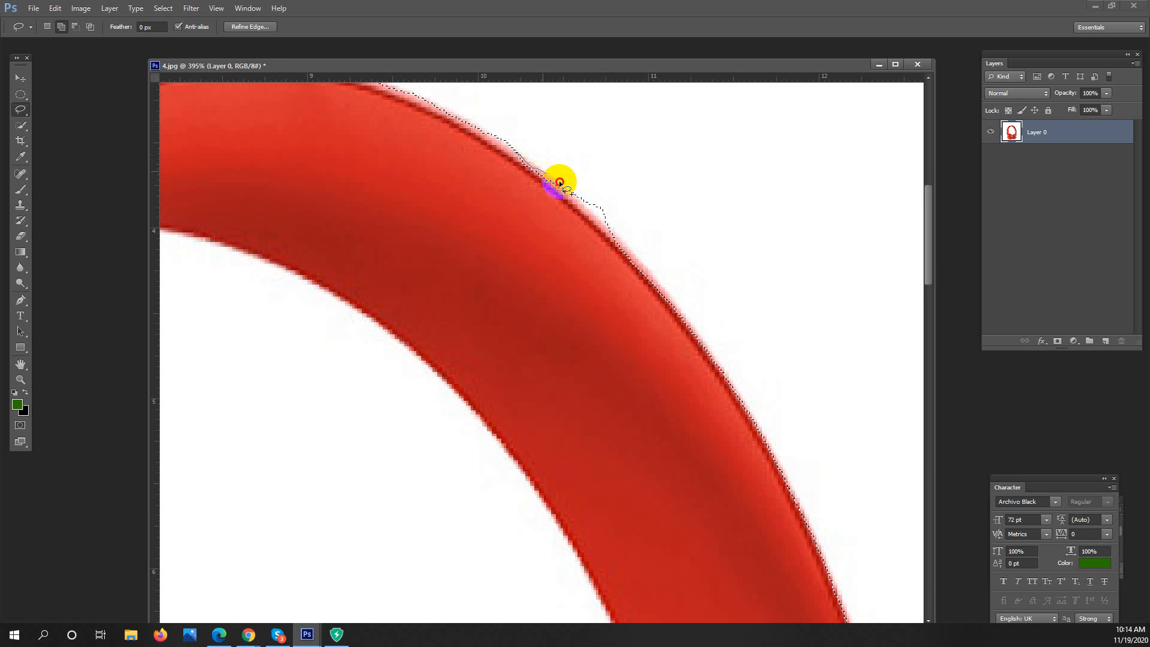
drag(472, 171, 476, 166)
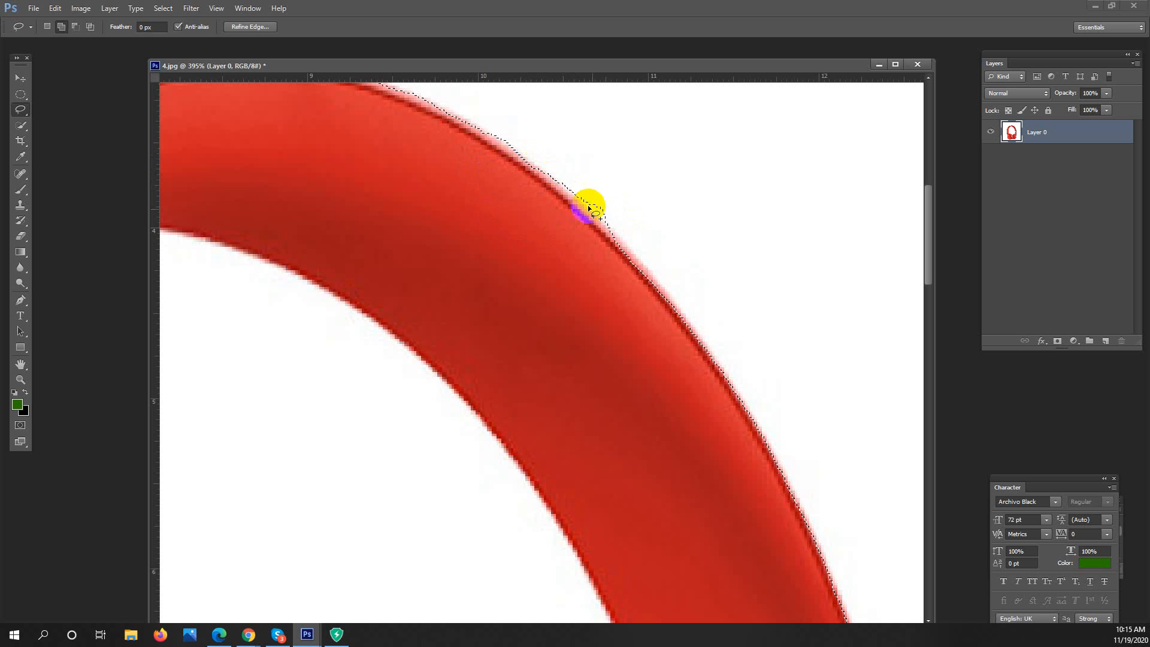
Trim the white excess outside the headband's upper outer curve from the selection with the Lasso in Subtract from Selection mode.
ctrl+click(639, 219)
mouse_move(608, 234)
mouse_down()
mouse_move(580, 326)
mouse_move(548, 337)
mouse_up()
mouse_move(558, 339)
mouse_down()
mouse_move(510, 299)
mouse_move(528, 322)
mouse_up()
mouse_move(503, 275)
mouse_down()
mouse_move(541, 379)
mouse_move(454, 255)
mouse_up()
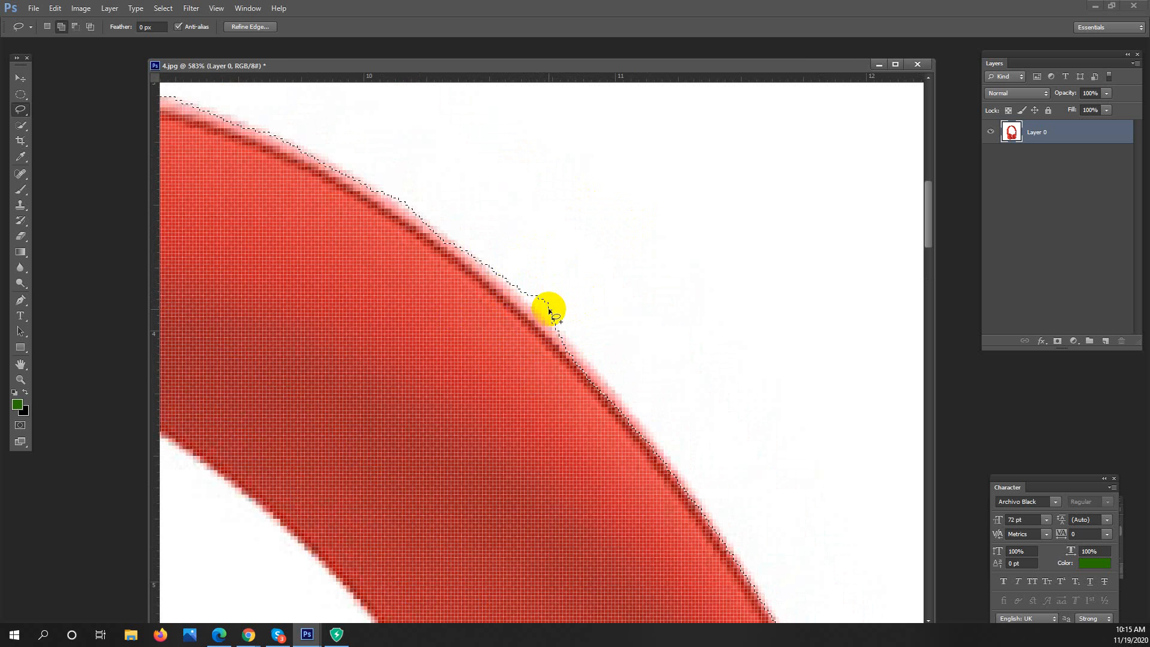
click(77, 27)
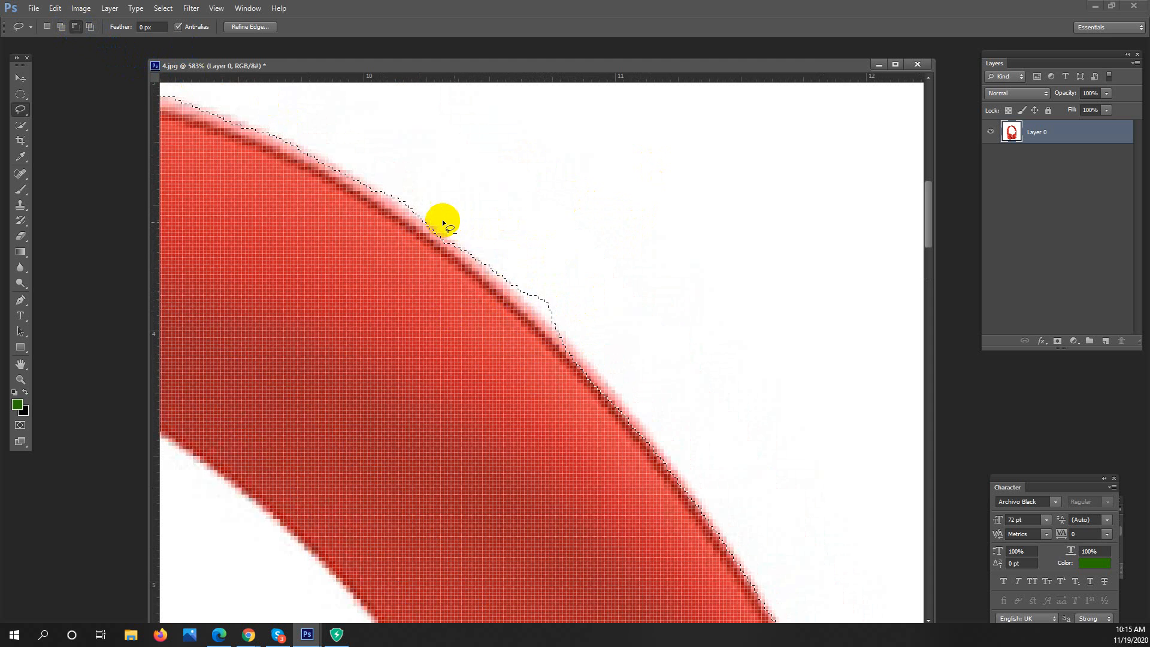
mouse_move(437, 220)
mouse_down()
mouse_move(562, 329)
mouse_move(629, 360)
mouse_up()
mouse_move(683, 252)
mouse_down()
mouse_move(504, 176)
mouse_move(505, 218)
mouse_up()
drag(655, 400, 476, 241)
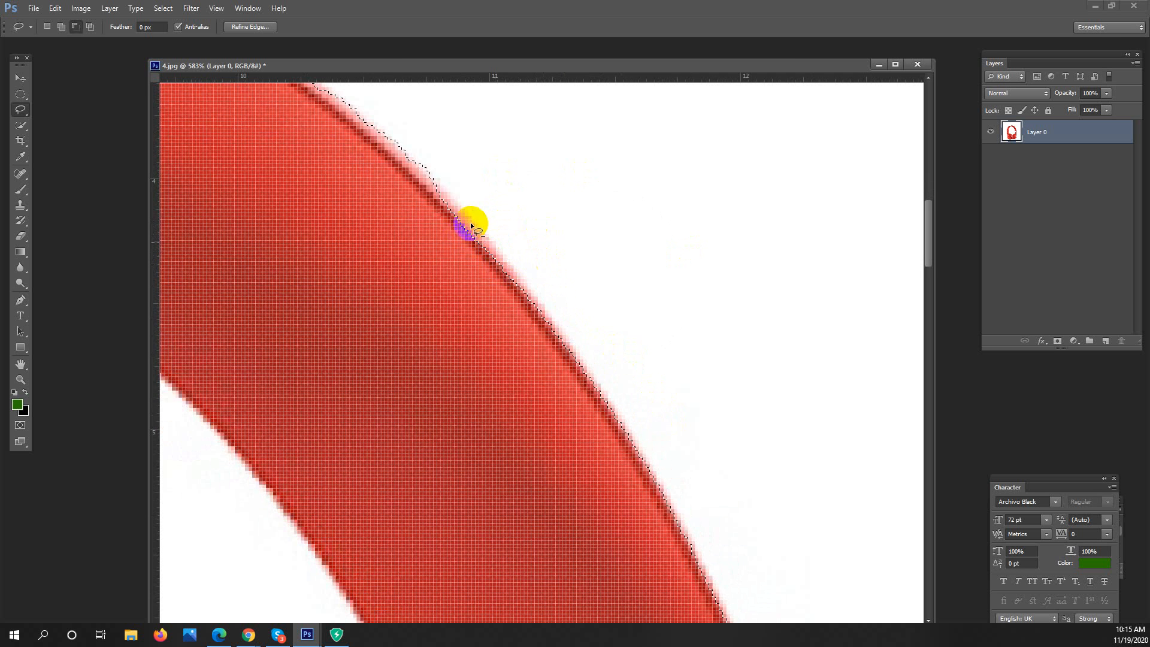
Add the missed pale edge along the headband's outer curve to the selection in Add to Selection mode.
click(61, 26)
mouse_move(382, 131)
mouse_down()
mouse_move(405, 167)
mouse_move(452, 196)
mouse_move(558, 329)
mouse_move(576, 412)
mouse_move(529, 430)
mouse_up()
drag(467, 375, 461, 366)
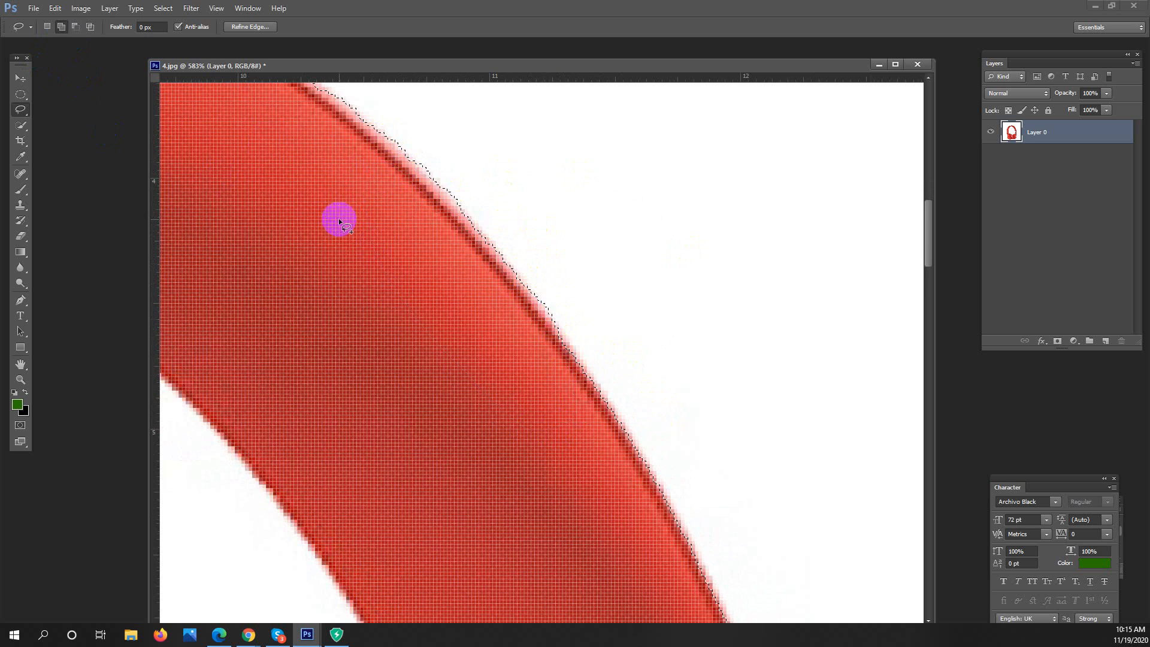
Subtract the bump outside the arm beside the white "L" slider from the selection with the Lasso.
key(space)
mouse_move(560, 449)
mouse_down()
mouse_move(443, 241)
mouse_move(387, 189)
mouse_move(505, 275)
mouse_move(482, 257)
mouse_up()
drag(566, 437, 526, 267)
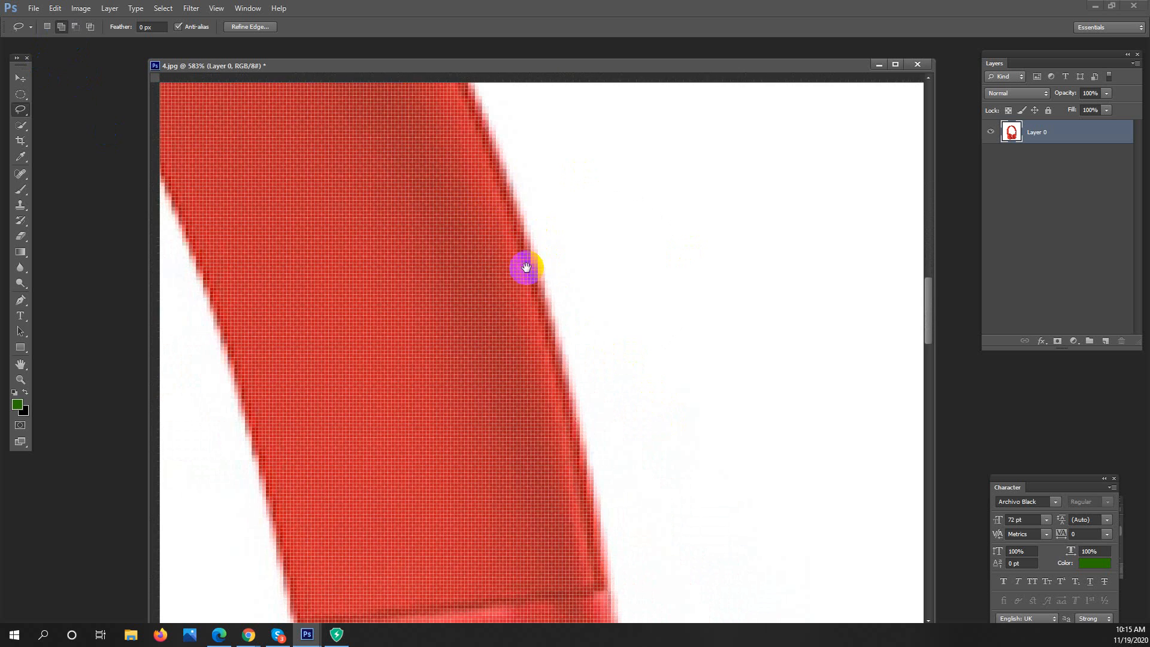
key(ctrl+space)
drag(626, 339, 575, 340)
drag(650, 432, 593, 167)
key(ctrl+space)
drag(666, 301, 689, 301)
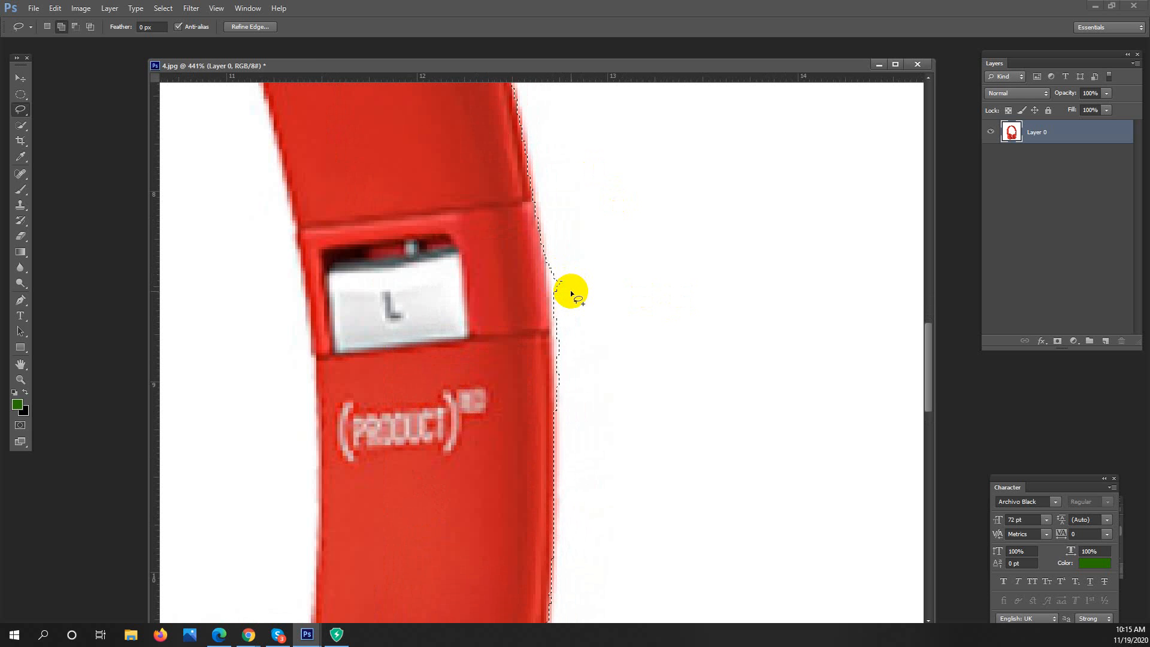
click(76, 26)
mouse_move(560, 284)
mouse_down()
mouse_move(551, 256)
mouse_move(555, 400)
mouse_move(689, 290)
mouse_move(566, 238)
mouse_move(549, 249)
mouse_up()
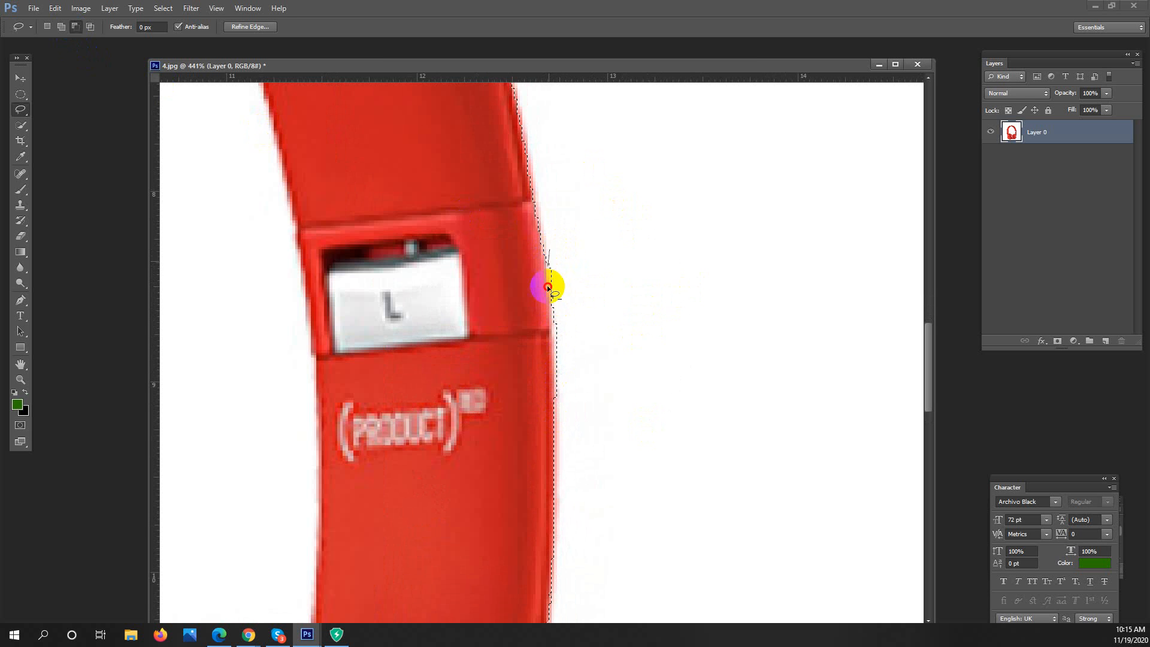
Add the missed outer rim of the ear cup below the PRODUCT RED arm to the selection in Add to Selection mode.
mouse_move(569, 309)
mouse_down()
mouse_move(587, 200)
mouse_move(616, 301)
mouse_up()
drag(633, 384, 606, 84)
drag(606, 304, 607, 153)
drag(603, 272, 588, 74)
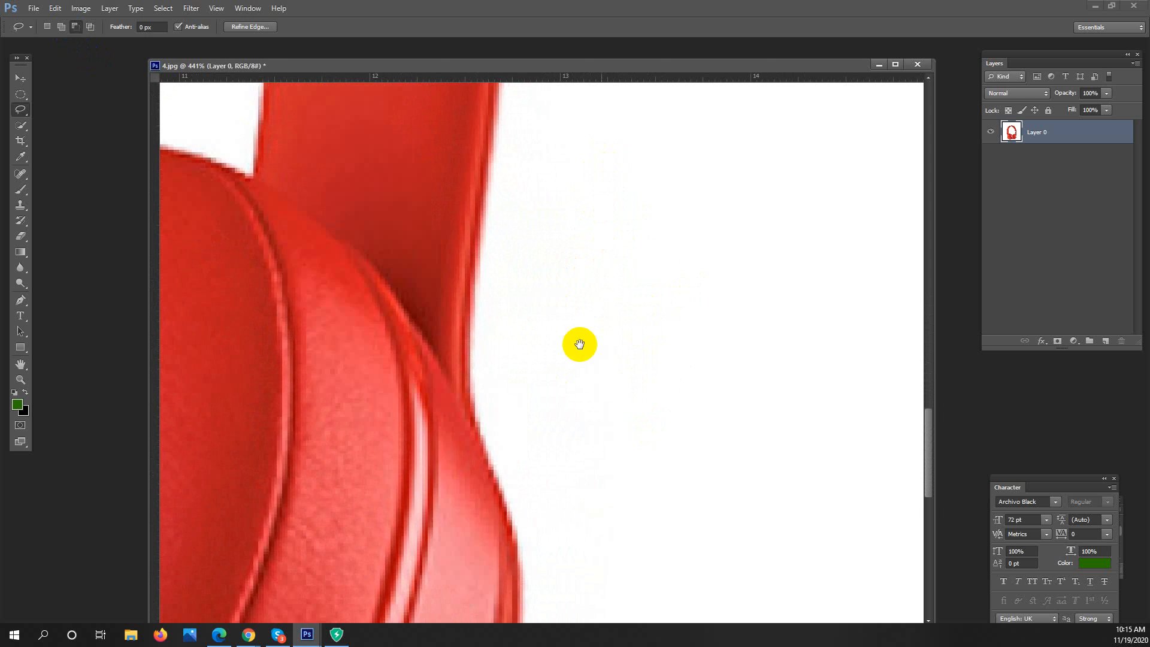
drag(578, 344, 597, 222)
drag(602, 331, 662, 159)
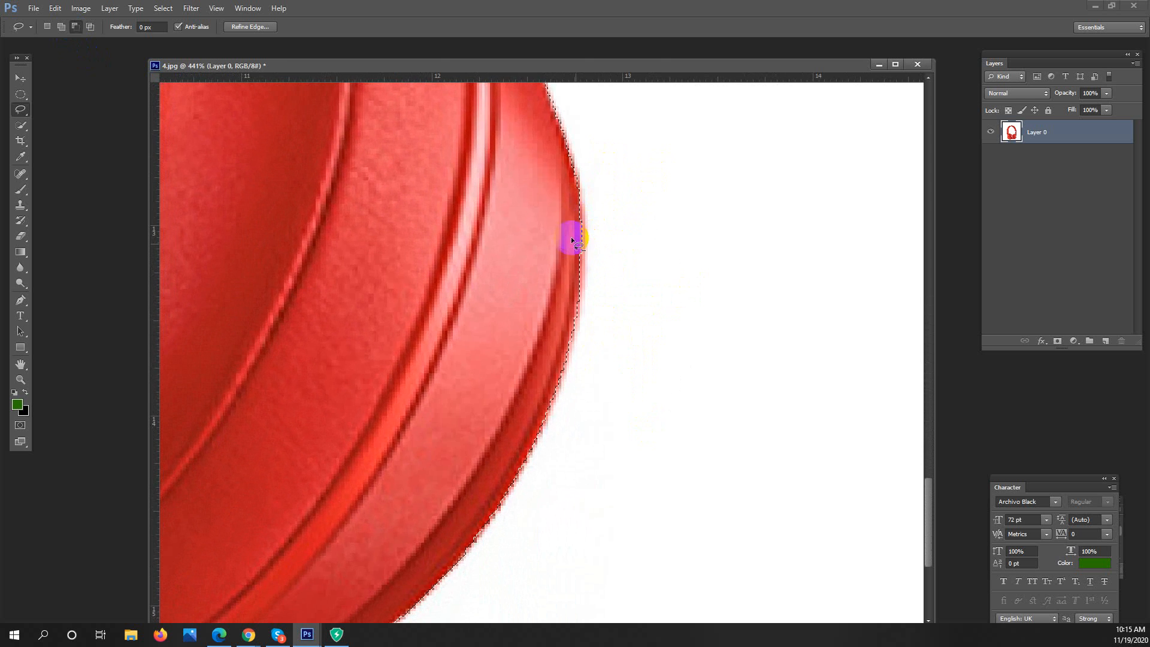
click(61, 26)
mouse_move(578, 177)
mouse_down()
mouse_move(565, 159)
mouse_move(588, 206)
mouse_move(575, 298)
mouse_move(524, 347)
mouse_up()
drag(518, 146, 570, 174)
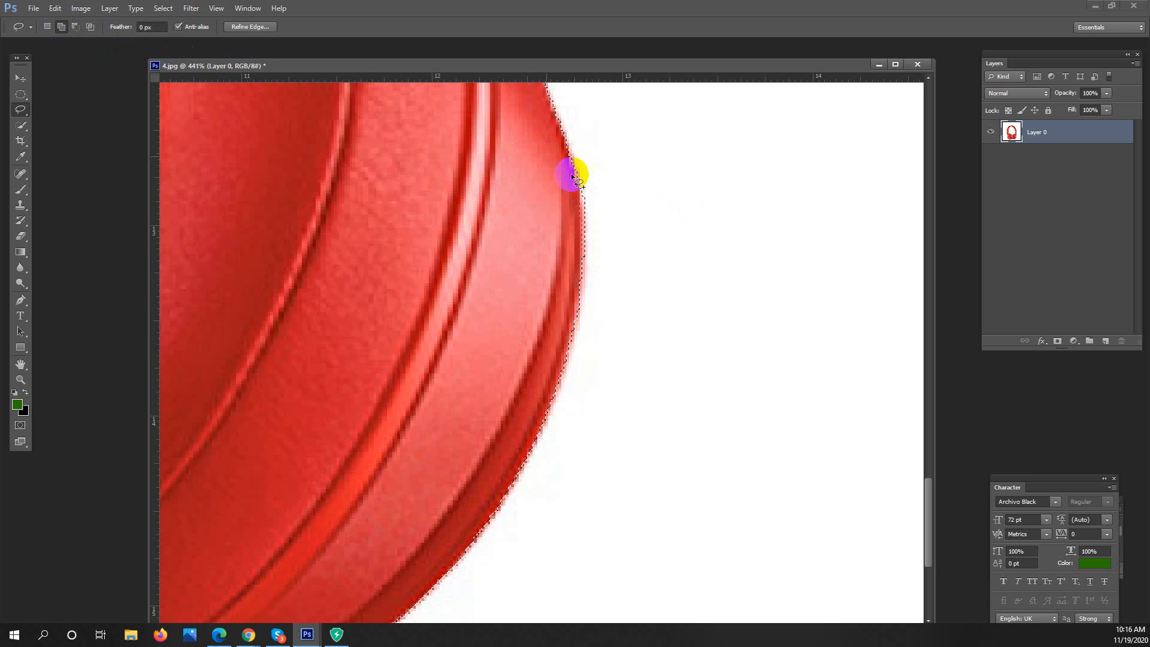
Touch up the selection along the outer edge of the "solo" arm just above its ear cup, and view the whole picture.
drag(557, 390, 629, 210)
mouse_move(355, 426)
mouse_down()
mouse_move(396, 325)
mouse_move(514, 306)
mouse_move(669, 316)
mouse_move(465, 331)
mouse_move(670, 375)
mouse_move(419, 278)
mouse_move(470, 334)
mouse_move(524, 451)
mouse_move(431, 218)
mouse_move(452, 275)
mouse_move(457, 403)
mouse_up()
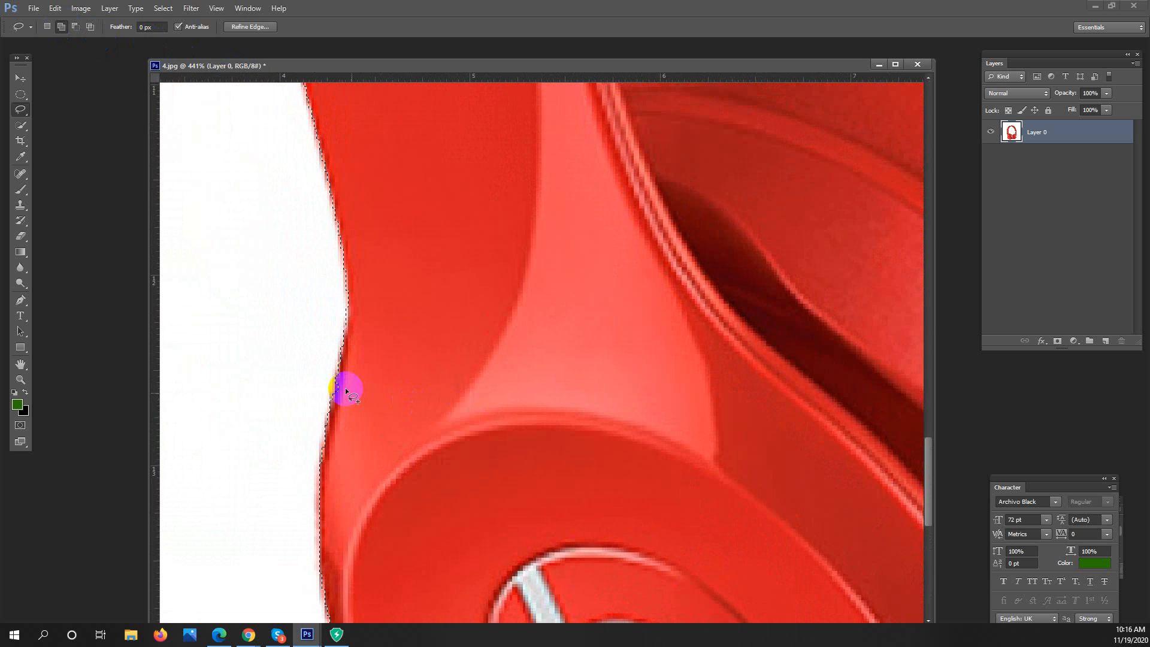
mouse_move(343, 387)
mouse_down()
mouse_move(333, 381)
mouse_move(381, 400)
mouse_up()
drag(433, 340, 387, 335)
drag(474, 296, 428, 286)
key(ctrl+0)
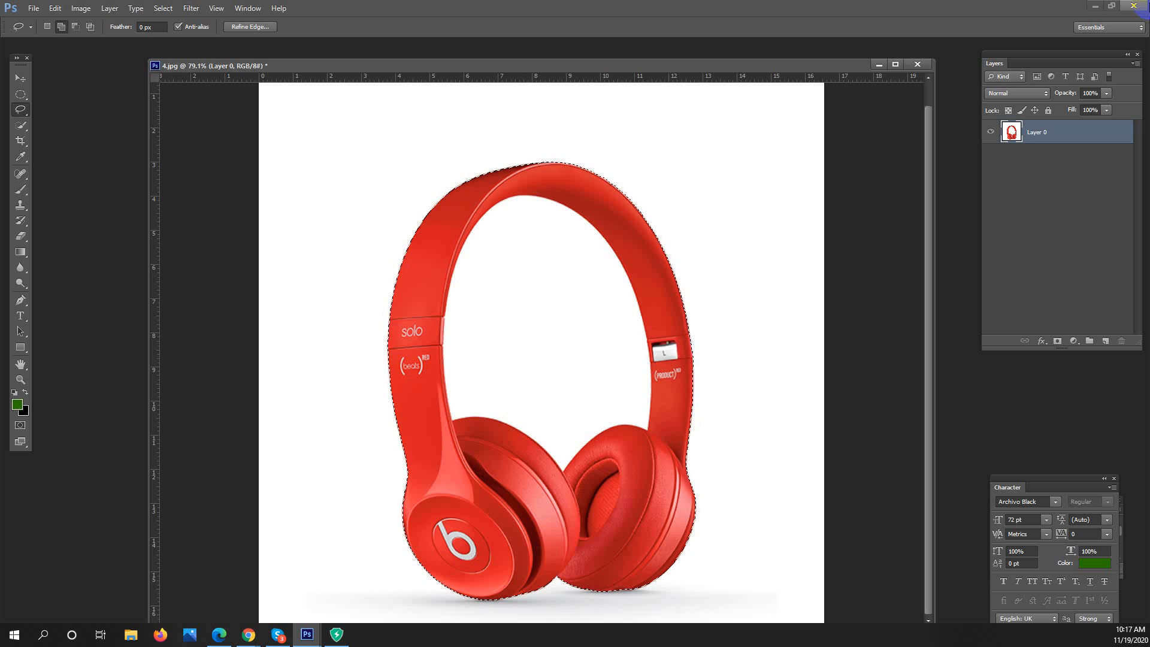
mouse_move(747, 327)
mouse_down()
mouse_move(717, 325)
mouse_move(734, 321)
mouse_up()
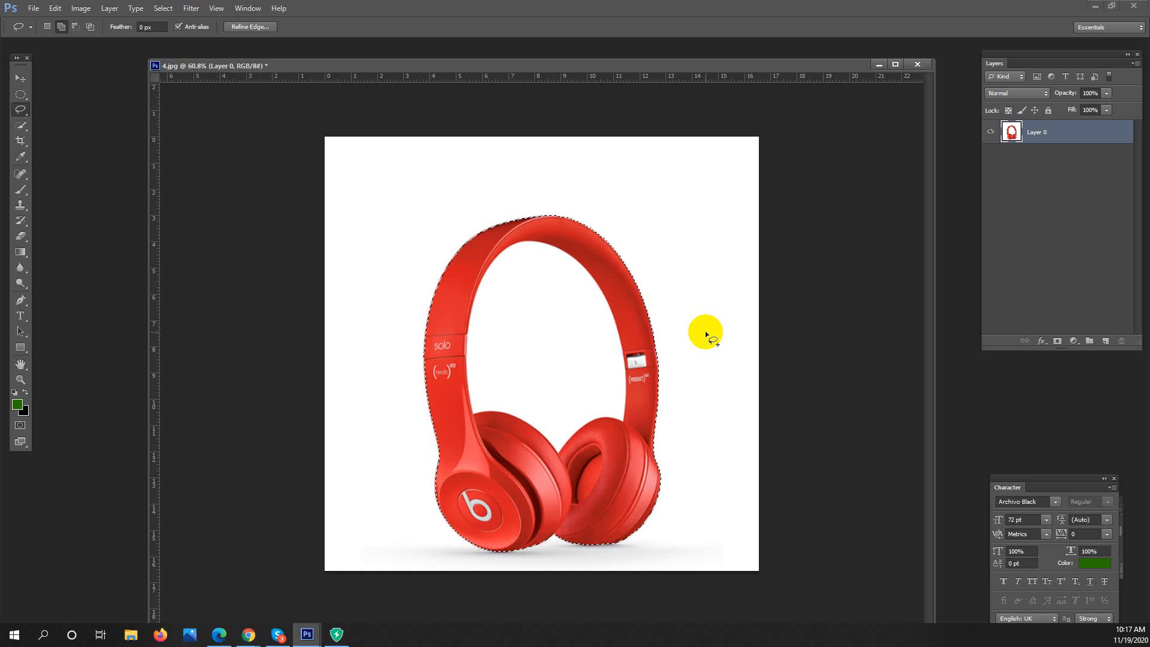
Subtract the white opening inside the headphones from the selection by tracing its inner edge with the Magnetic Lasso in Subtract mode.
click(540, 231)
drag(570, 411, 598, 410)
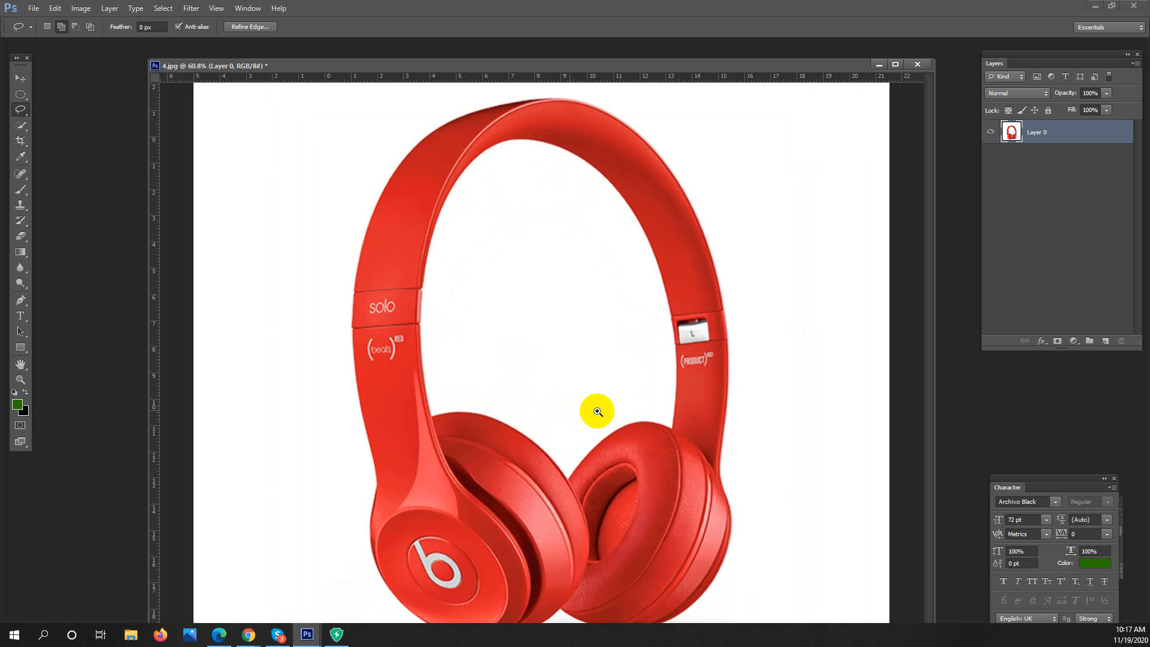
click(72, 30)
drag(22, 110, 71, 130)
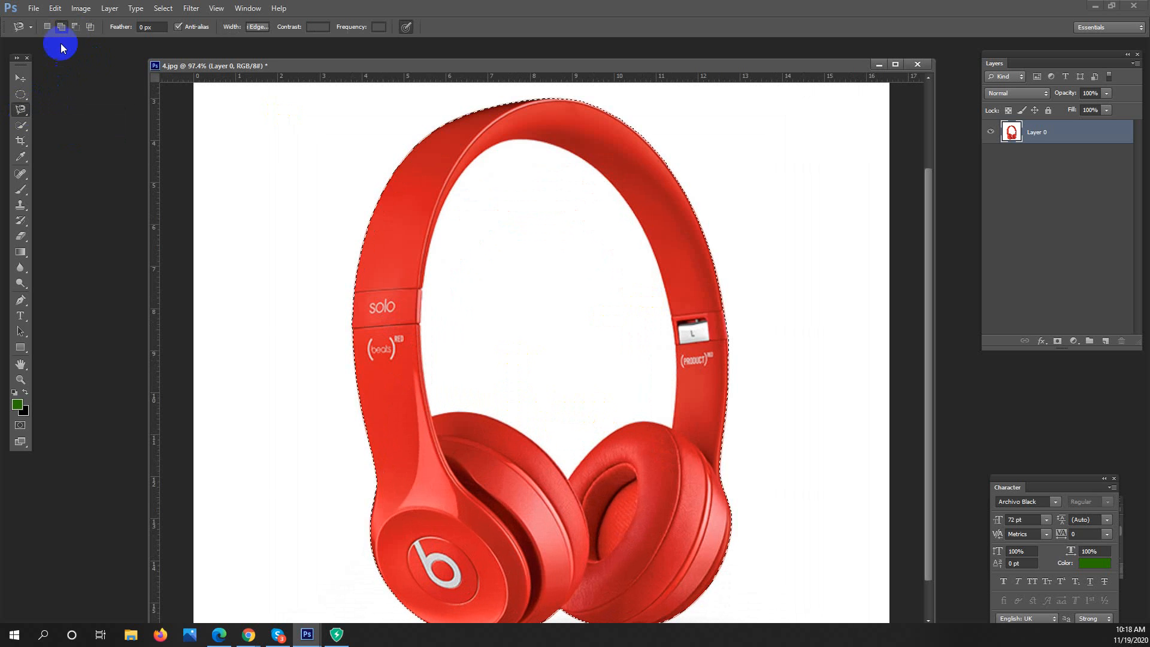
click(73, 28)
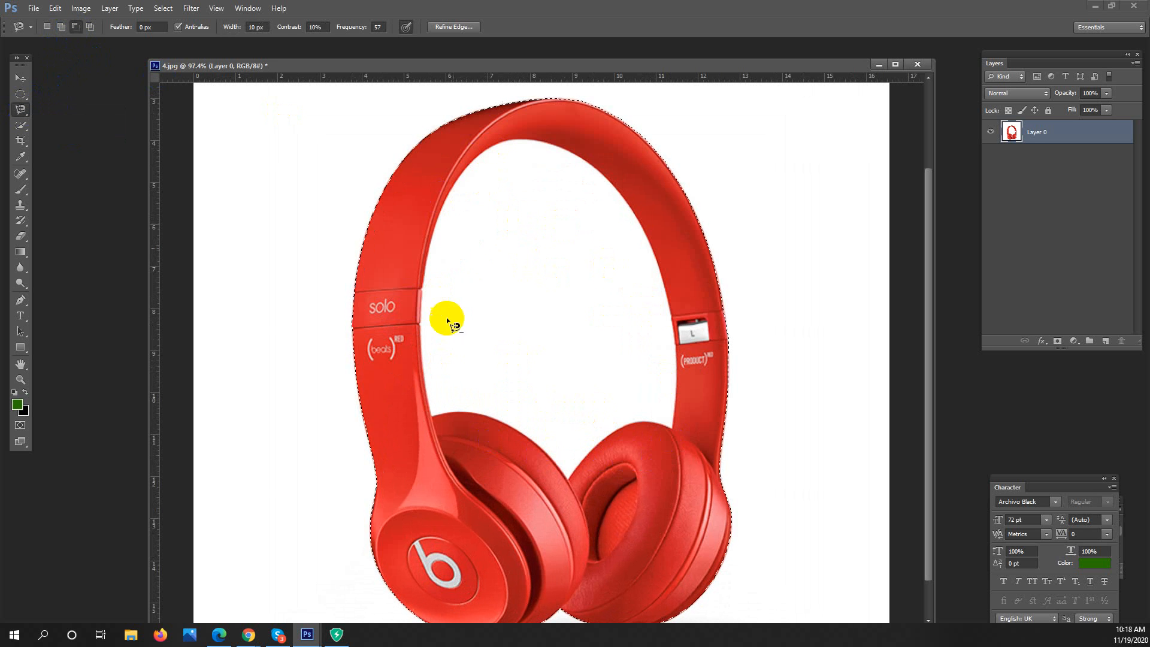
click(458, 129)
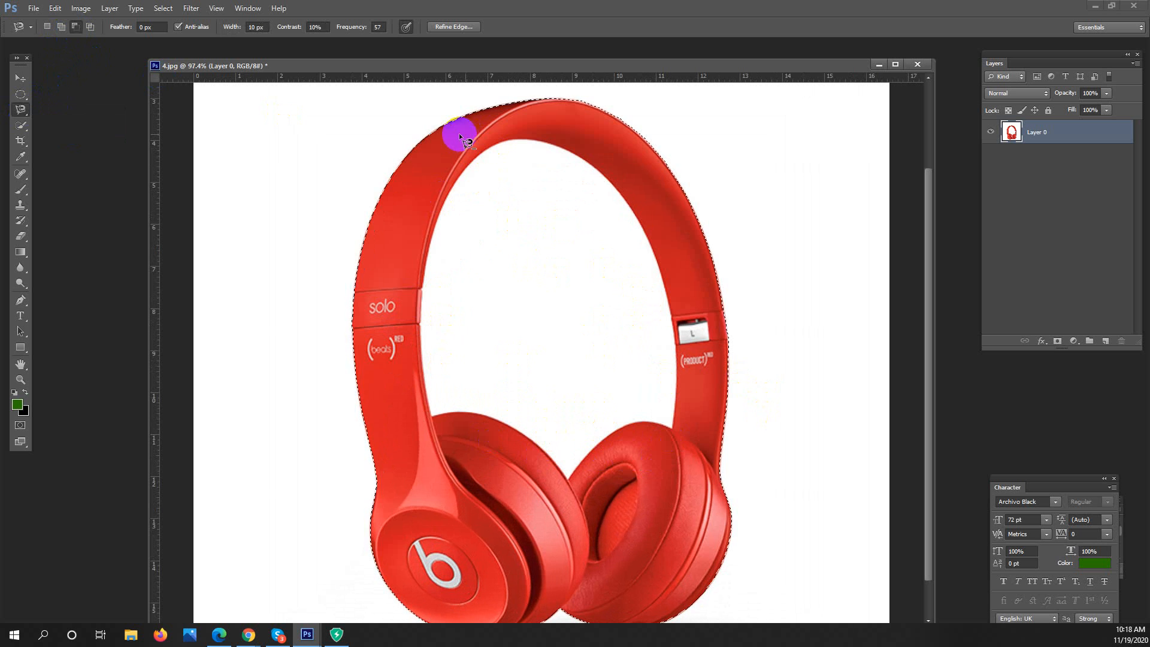
click(486, 151)
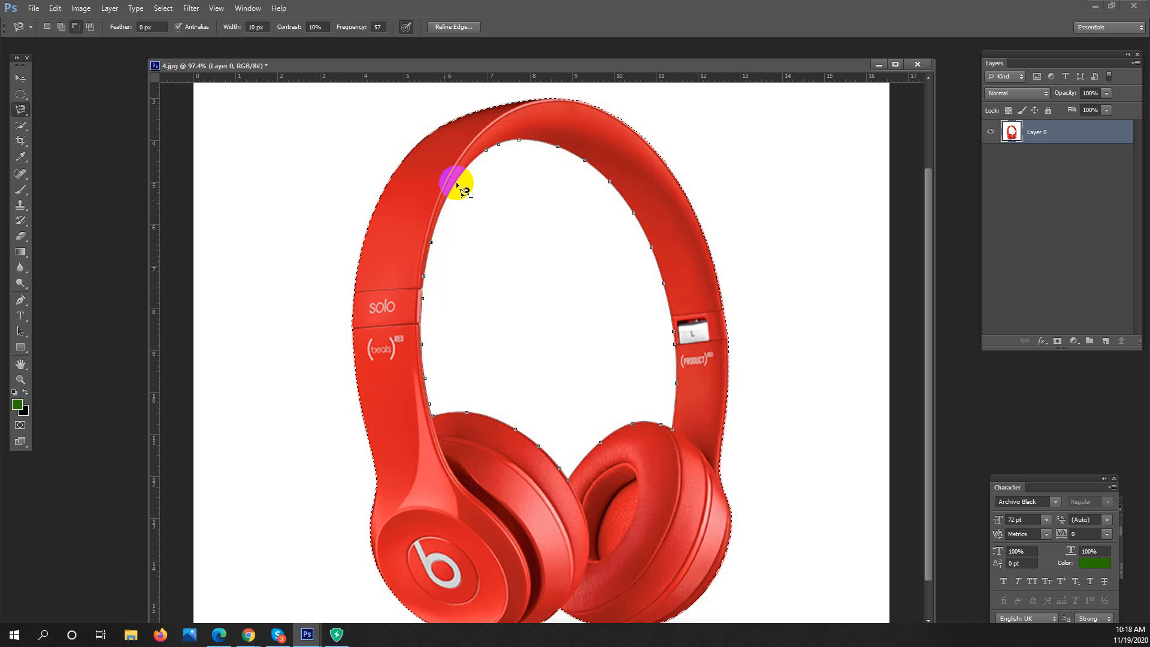
click(483, 153)
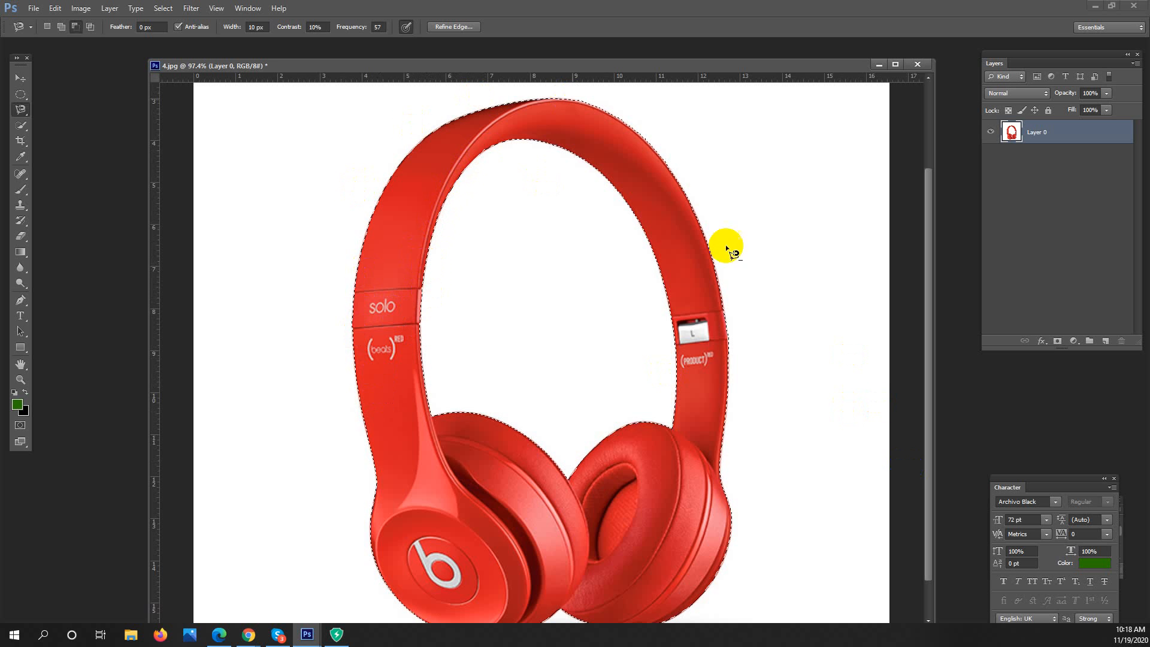
Try deleting the selected headphones from the layer, and undo the deletion.
mouse_move(584, 342)
mouse_down()
mouse_move(547, 338)
mouse_move(564, 335)
mouse_up()
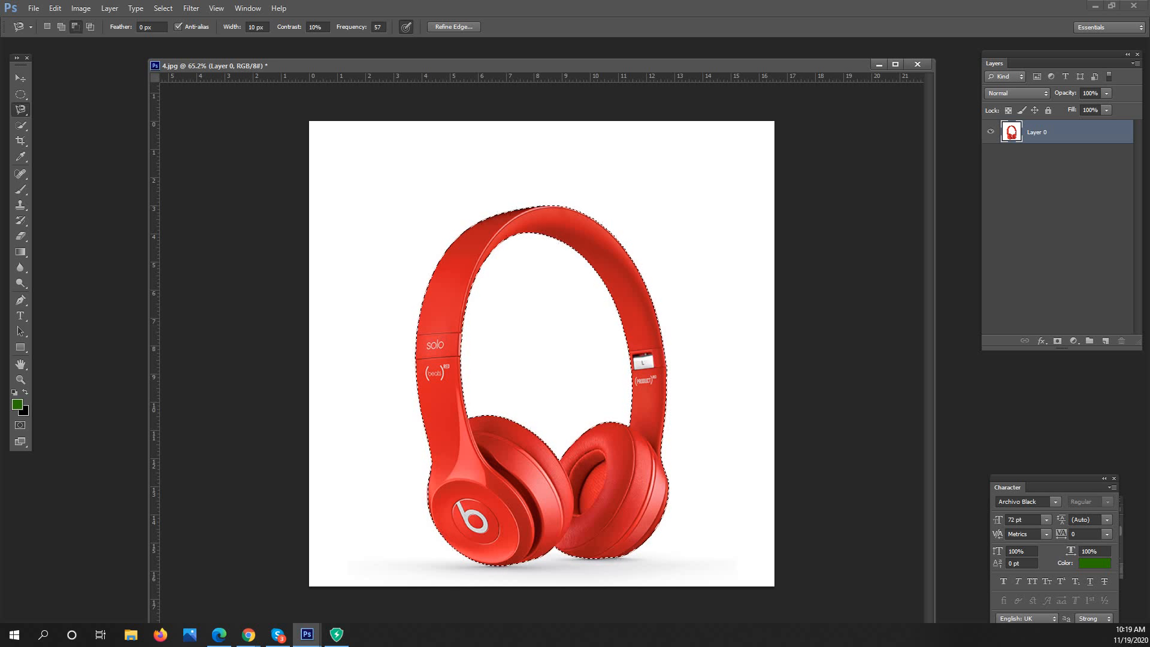
key(Delete)
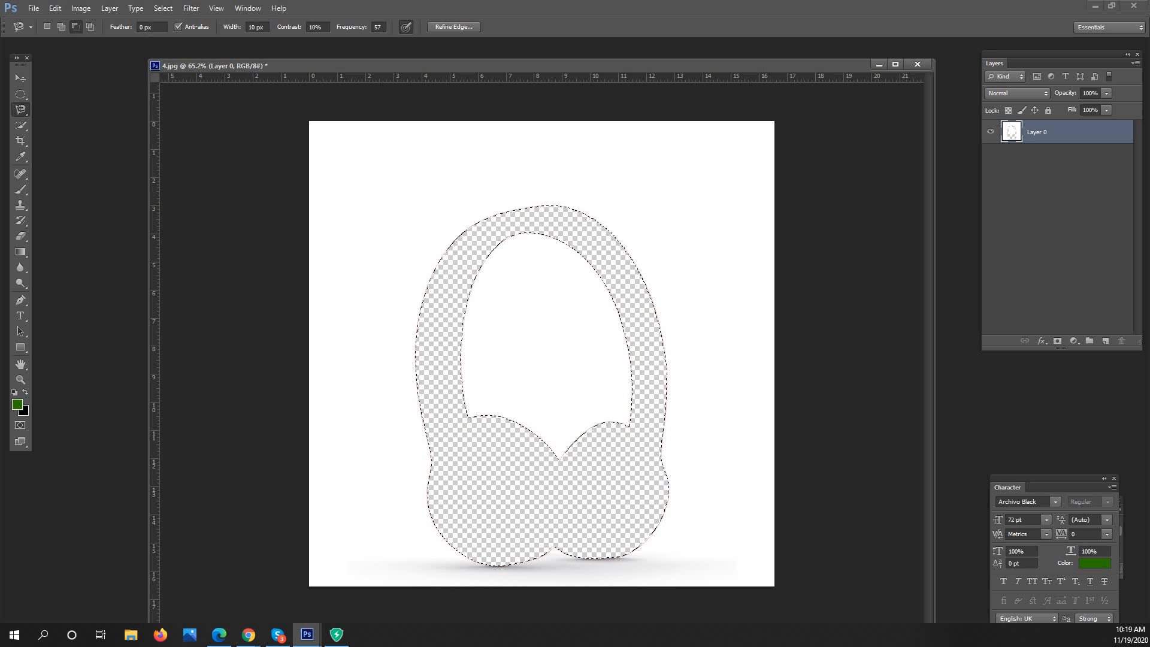
key(ctrl+z)
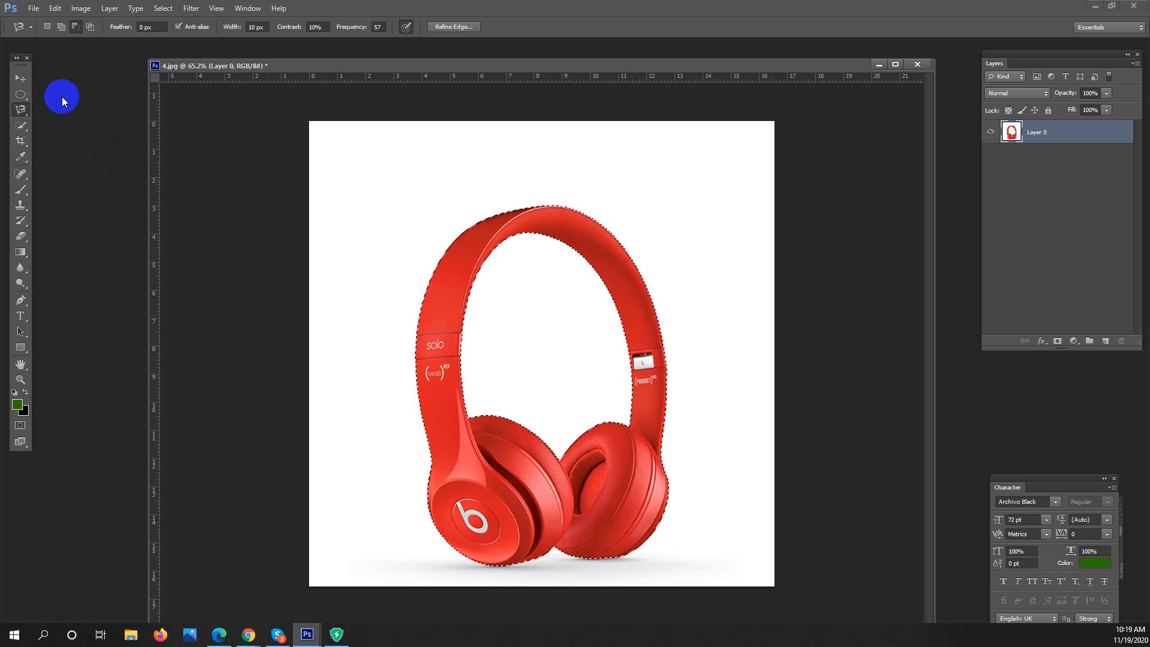
Invert the selection to the white background around and inside the headphones, try deleting it, and undo the deletion.
click(21, 94)
click(21, 111)
right_click(531, 313)
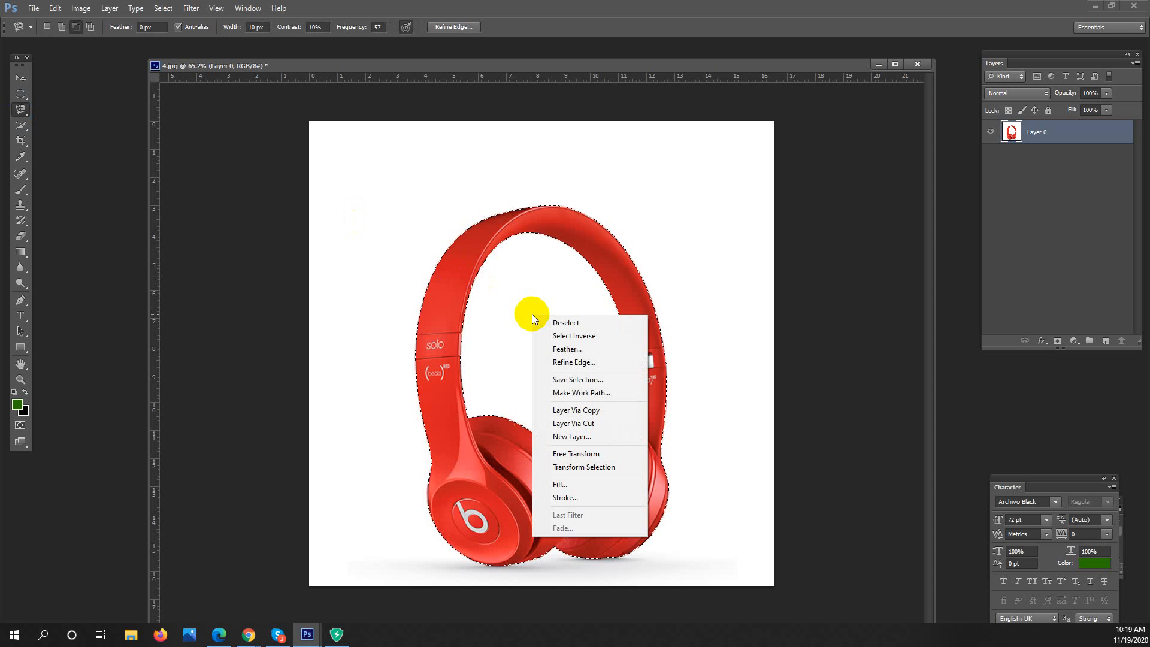
click(627, 334)
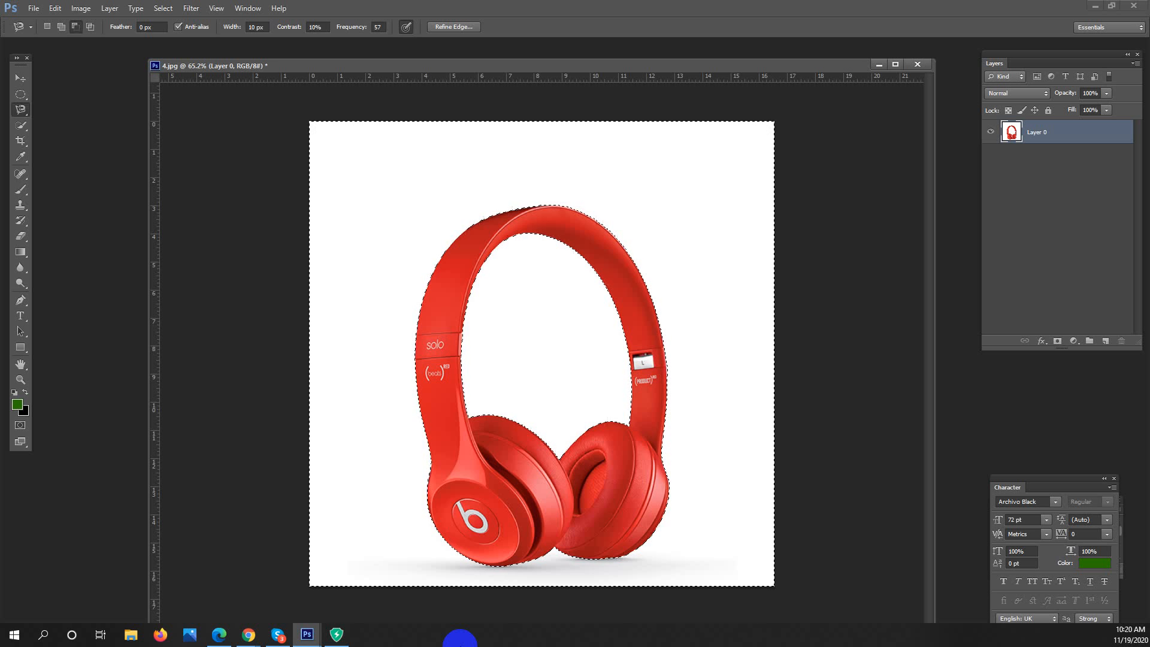
key(Delete)
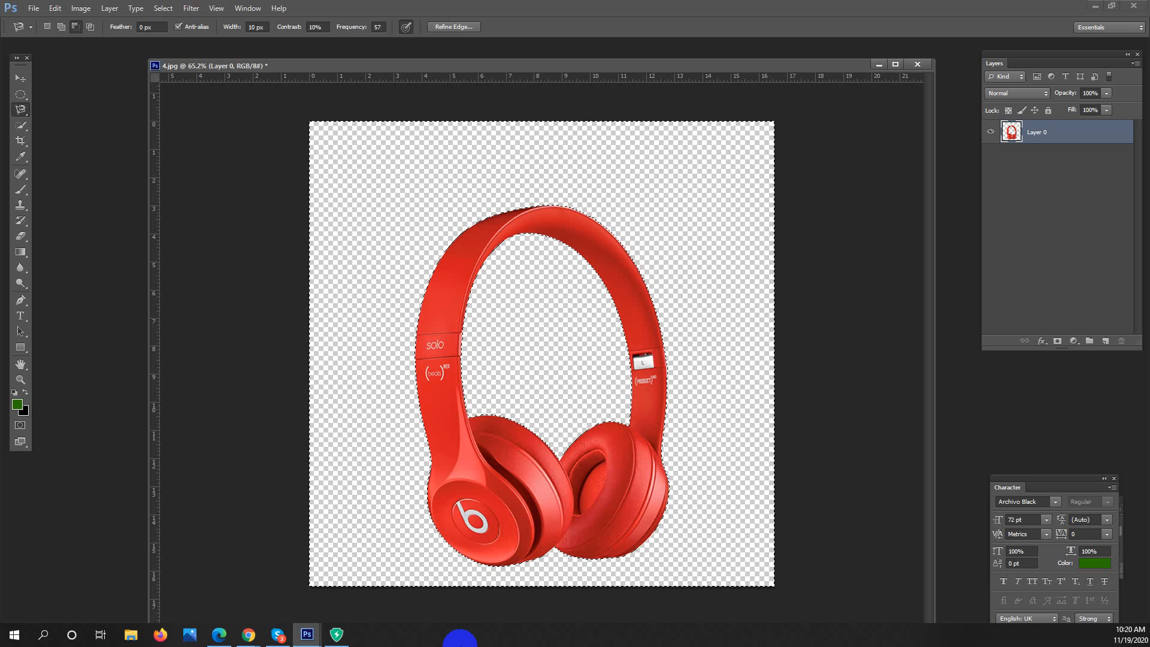
key(ctrl+z)
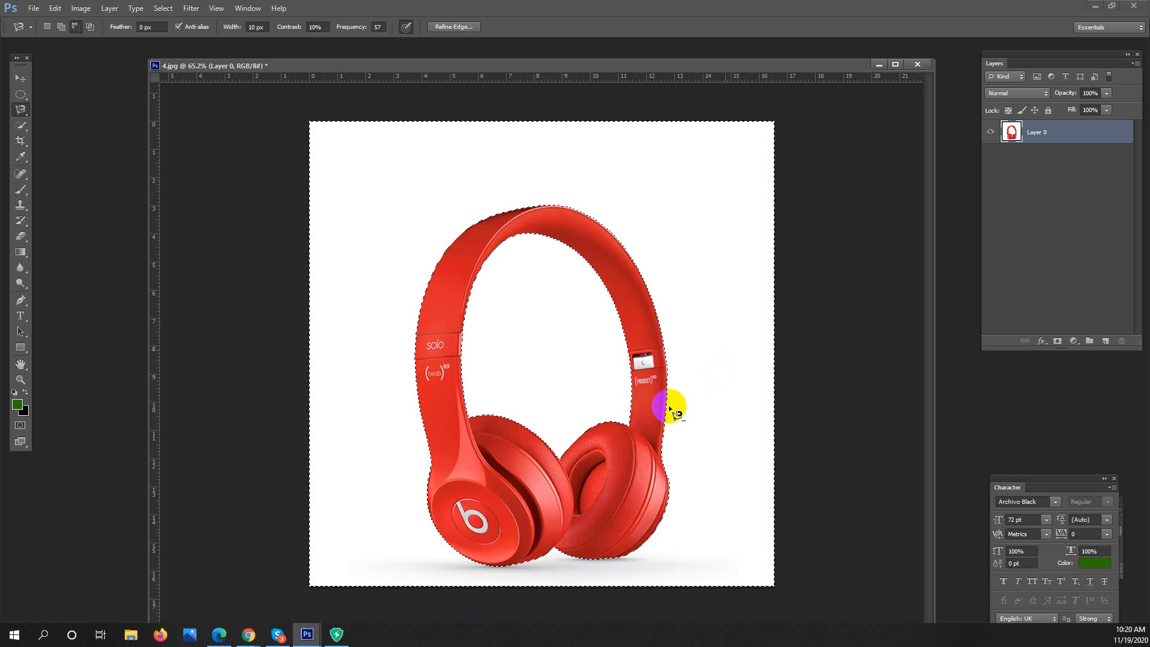
Invert the selection back to the headphones, and try green brush strokes across them before undoing the strokes.
right_click(533, 296)
click(572, 318)
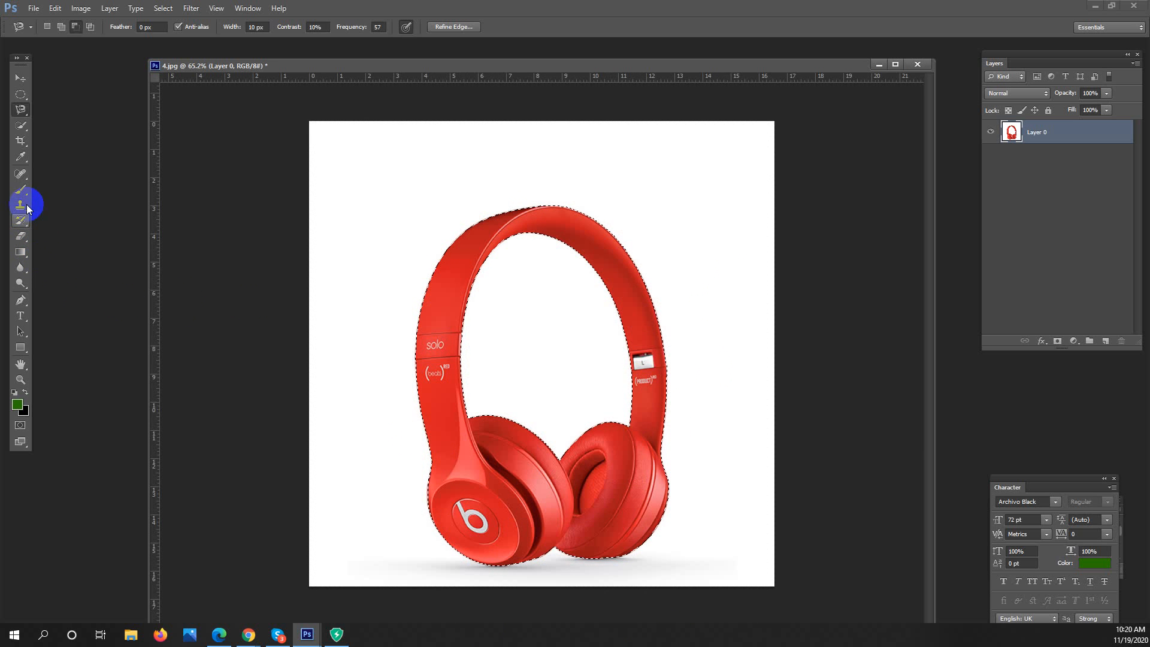
click(20, 190)
mouse_move(411, 264)
mouse_down()
mouse_move(557, 272)
mouse_move(709, 249)
mouse_move(641, 161)
mouse_move(475, 167)
mouse_move(364, 320)
mouse_move(716, 329)
mouse_up()
drag(709, 391, 441, 385)
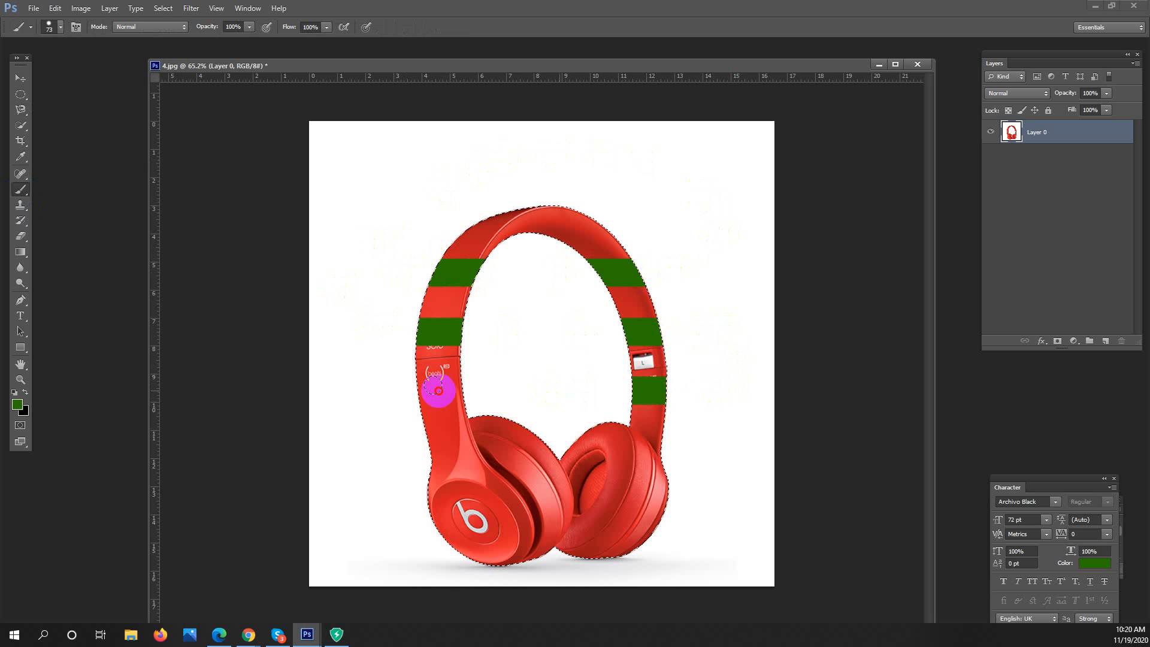
mouse_move(431, 470)
mouse_down()
mouse_move(728, 482)
mouse_move(685, 527)
mouse_move(418, 523)
mouse_up()
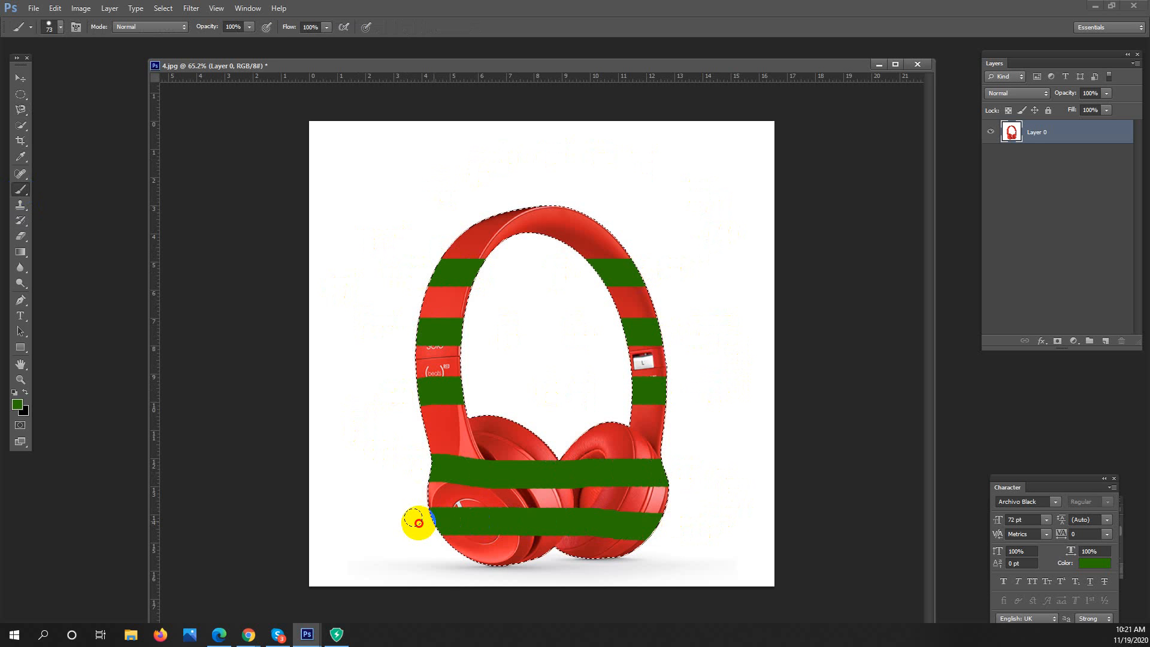
drag(535, 210, 534, 239)
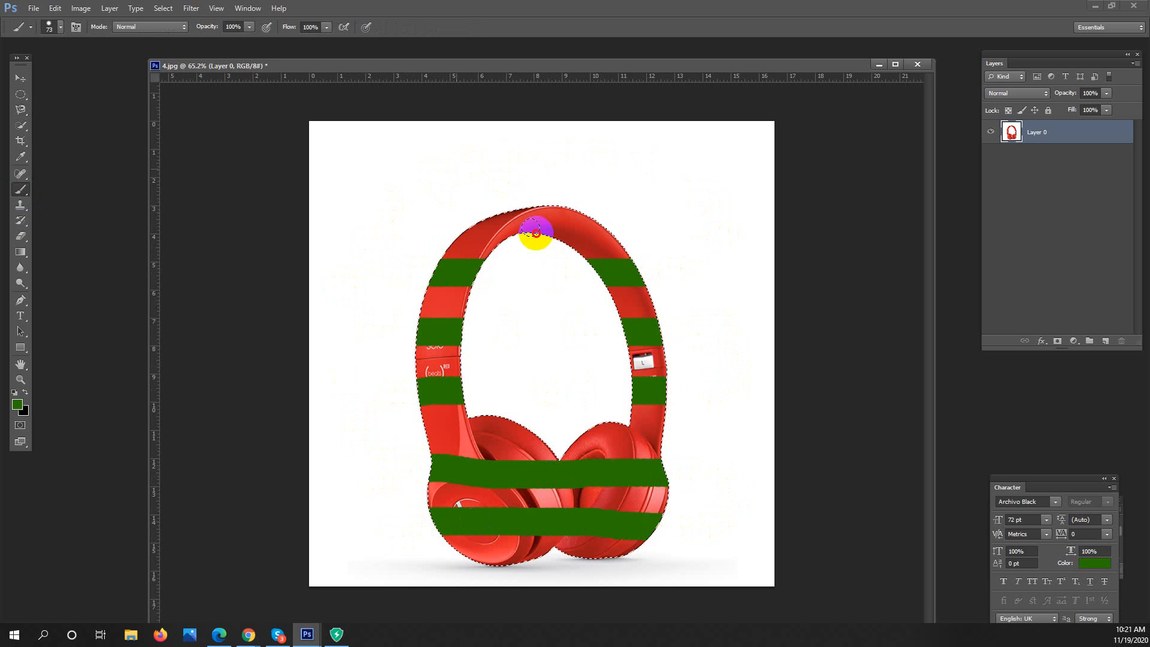
mouse_move(578, 440)
mouse_down()
mouse_move(607, 504)
mouse_move(593, 548)
mouse_up()
mouse_move(531, 576)
mouse_down()
mouse_move(493, 519)
mouse_move(506, 421)
mouse_up()
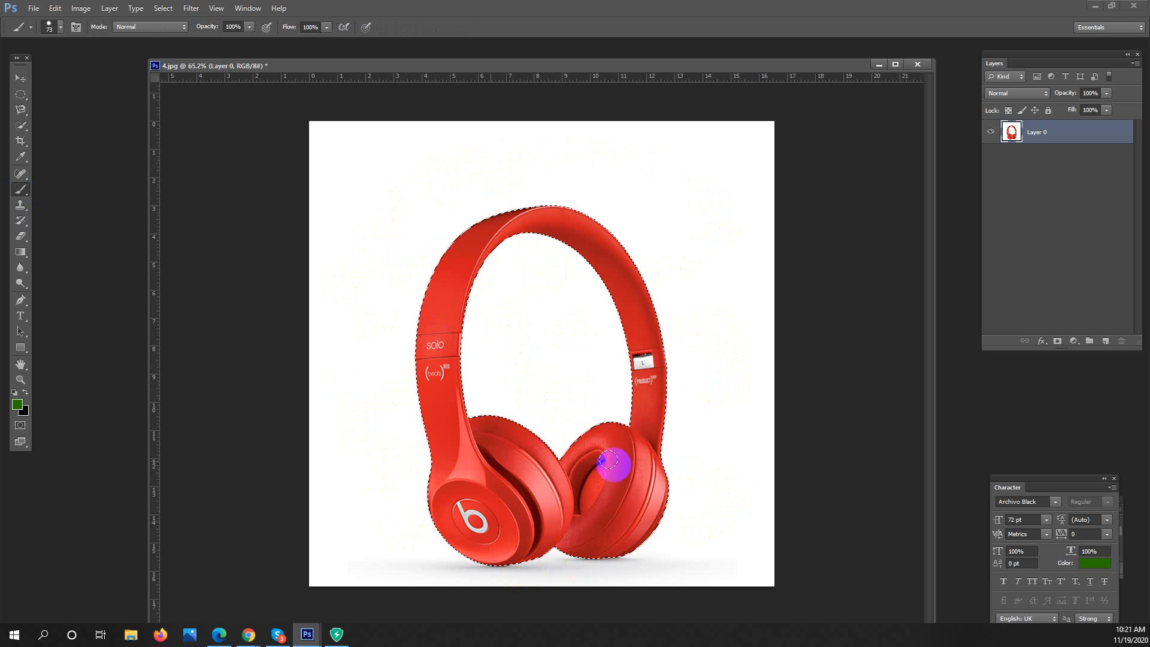
Try deleting the selected headphones from the layer twice, undoing the deletion each time.
key(Delete)
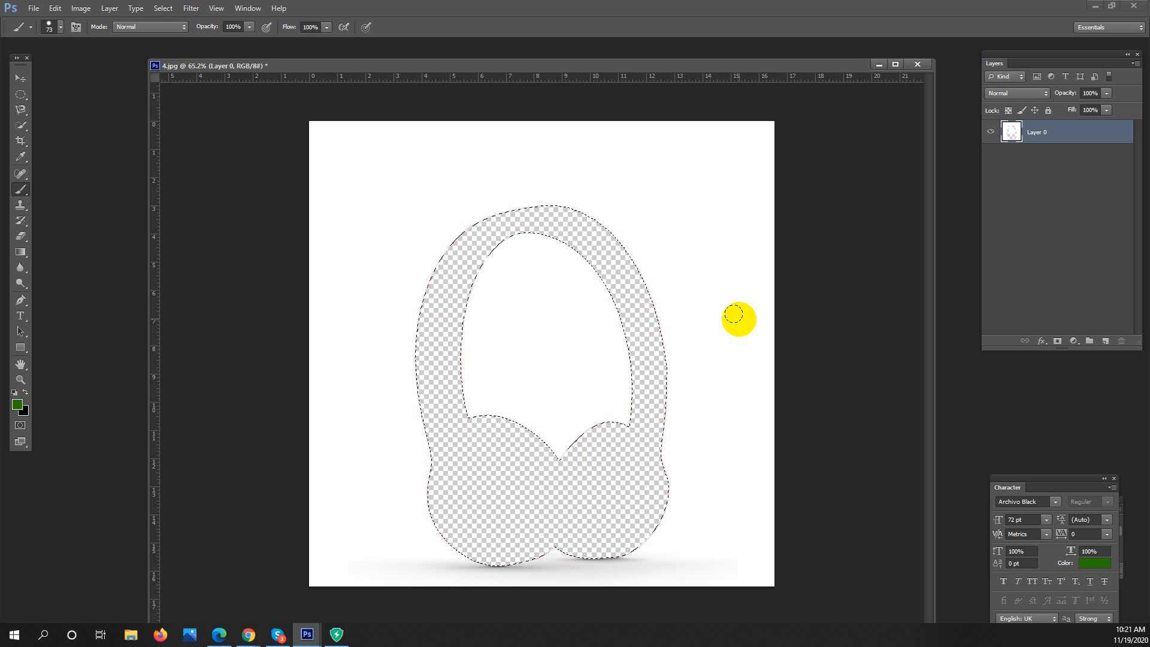
key(ctrl+z)
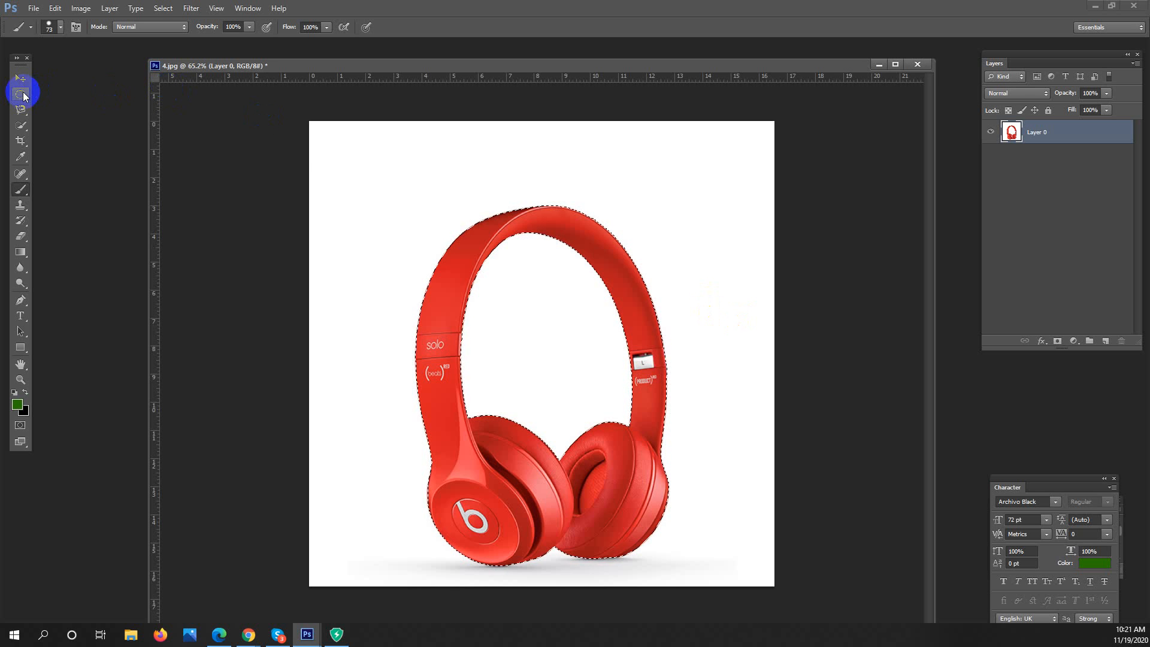
key(Delete)
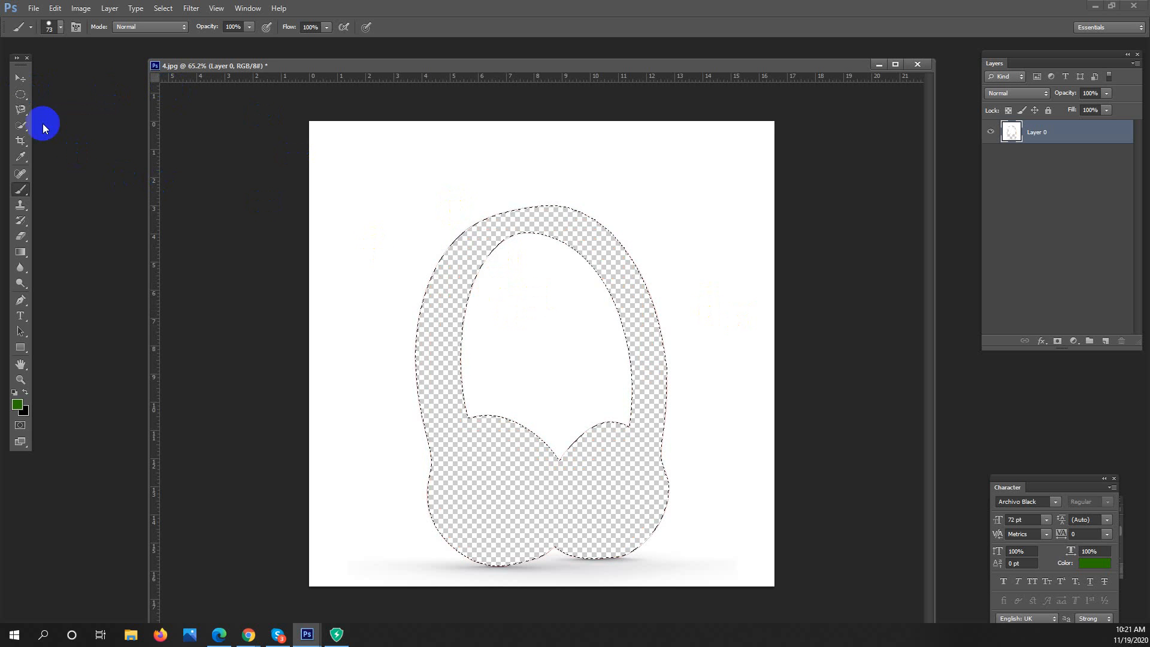
key(ctrl+z)
Invert the selection to the white background, and try green brush strokes across it before undoing the painting.
click(21, 109)
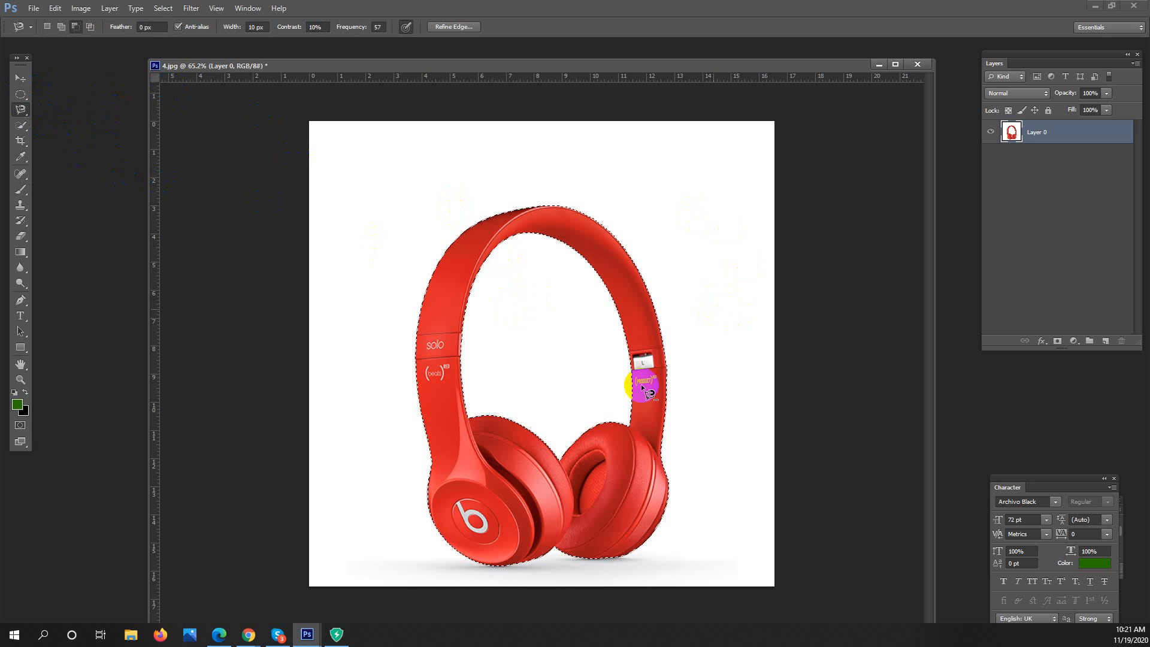
right_click(458, 270)
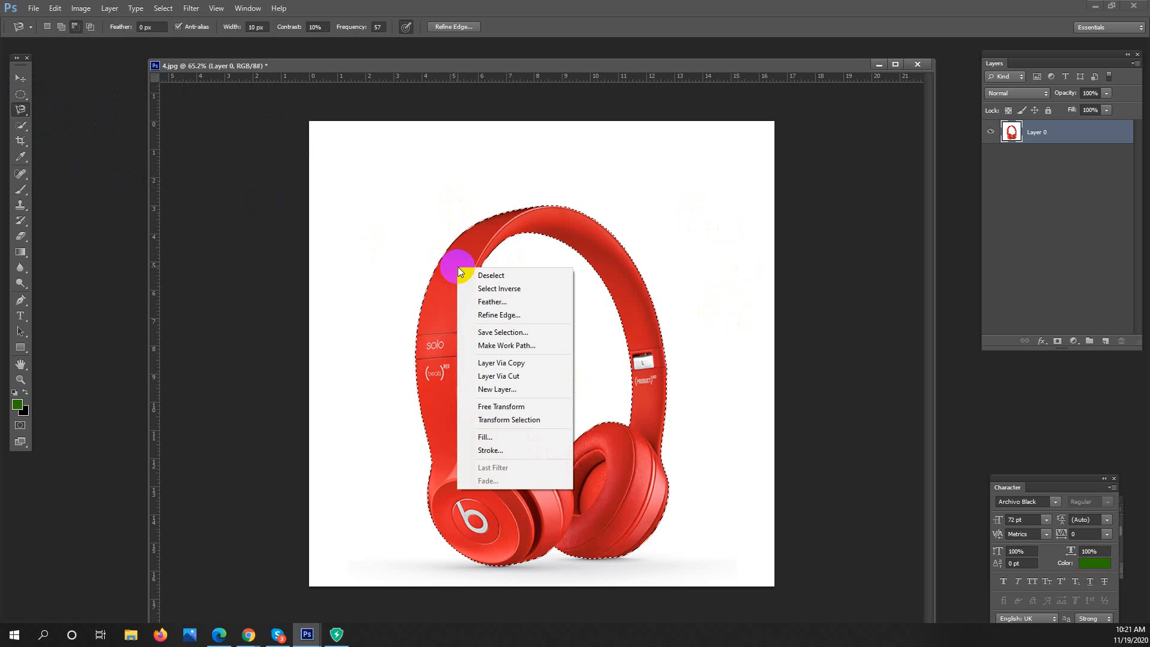
click(534, 289)
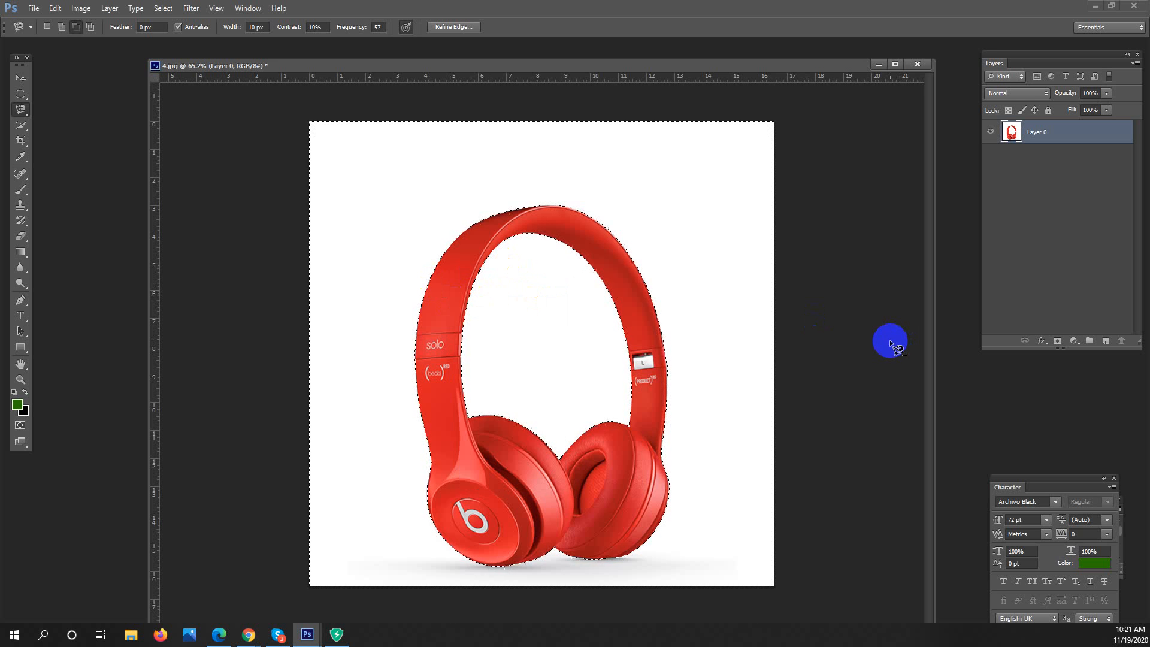
click(13, 191)
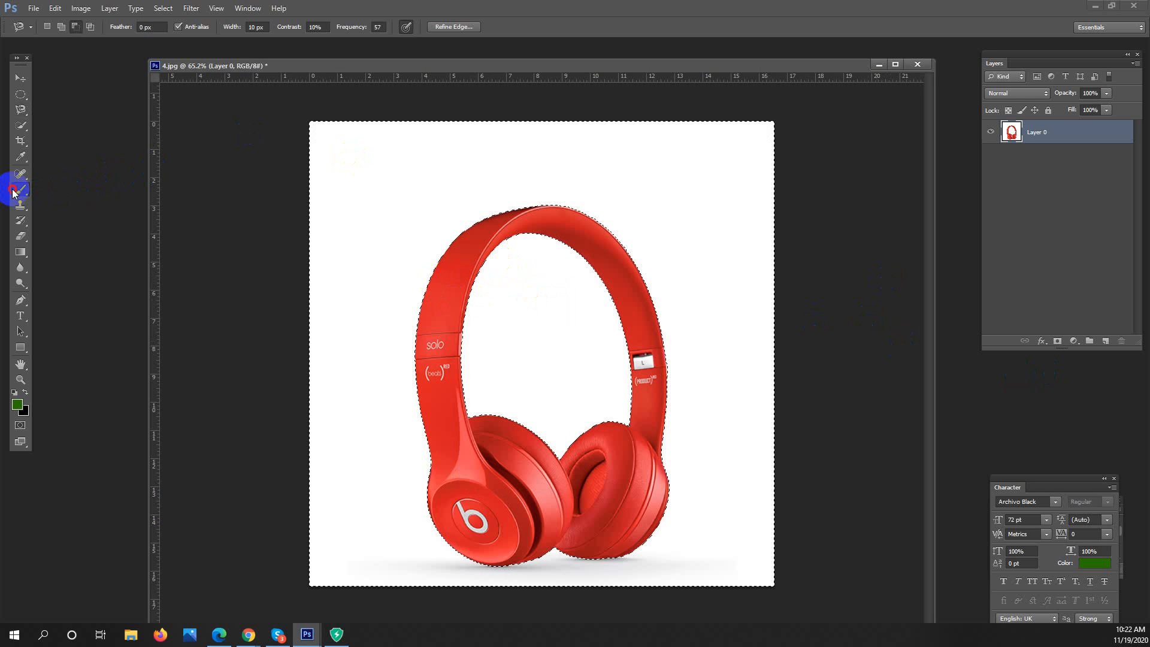
drag(252, 141, 716, 257)
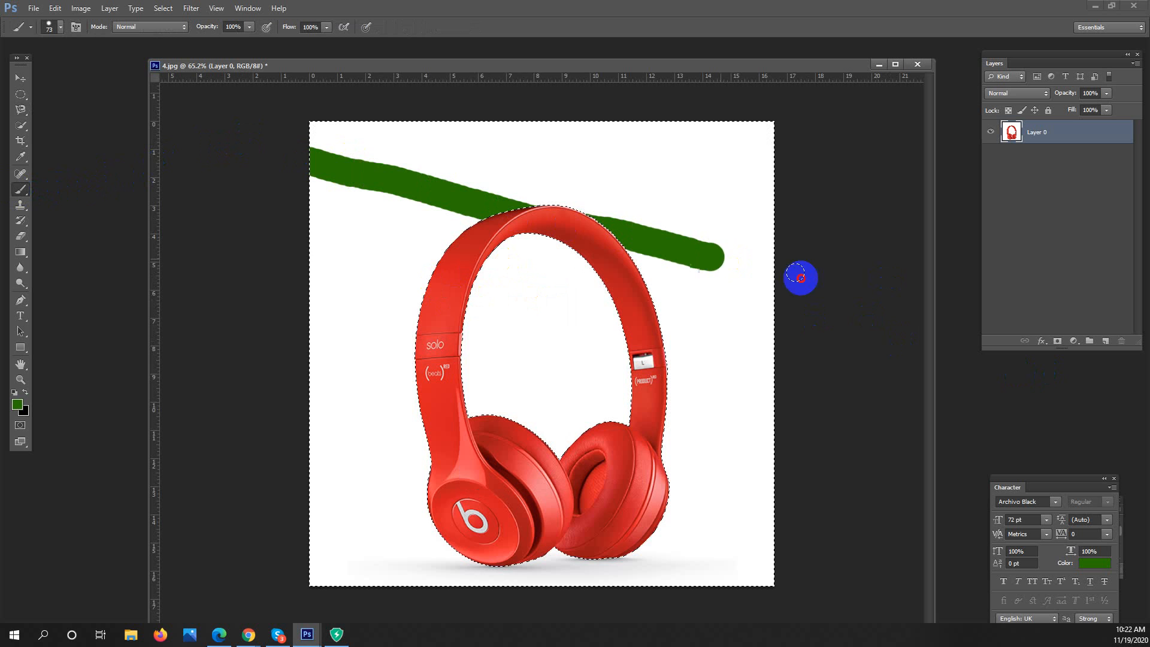
mouse_move(800, 278)
mouse_down()
mouse_move(706, 293)
mouse_move(351, 254)
mouse_move(325, 267)
mouse_move(755, 424)
mouse_move(800, 457)
mouse_up()
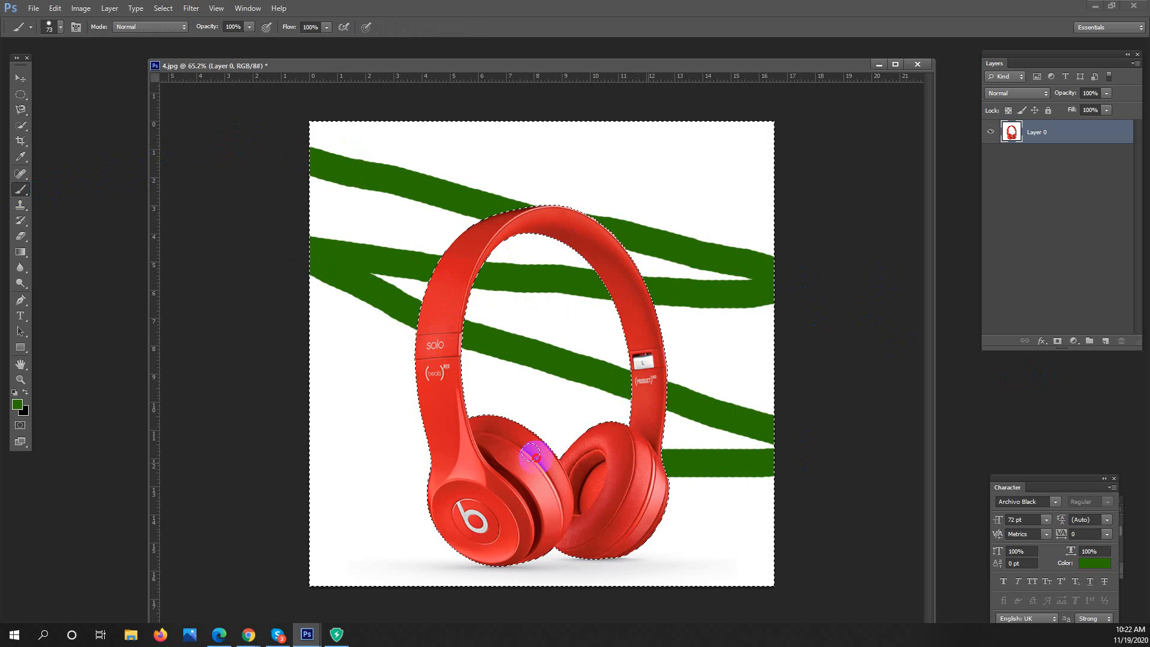
drag(288, 446, 190, 431)
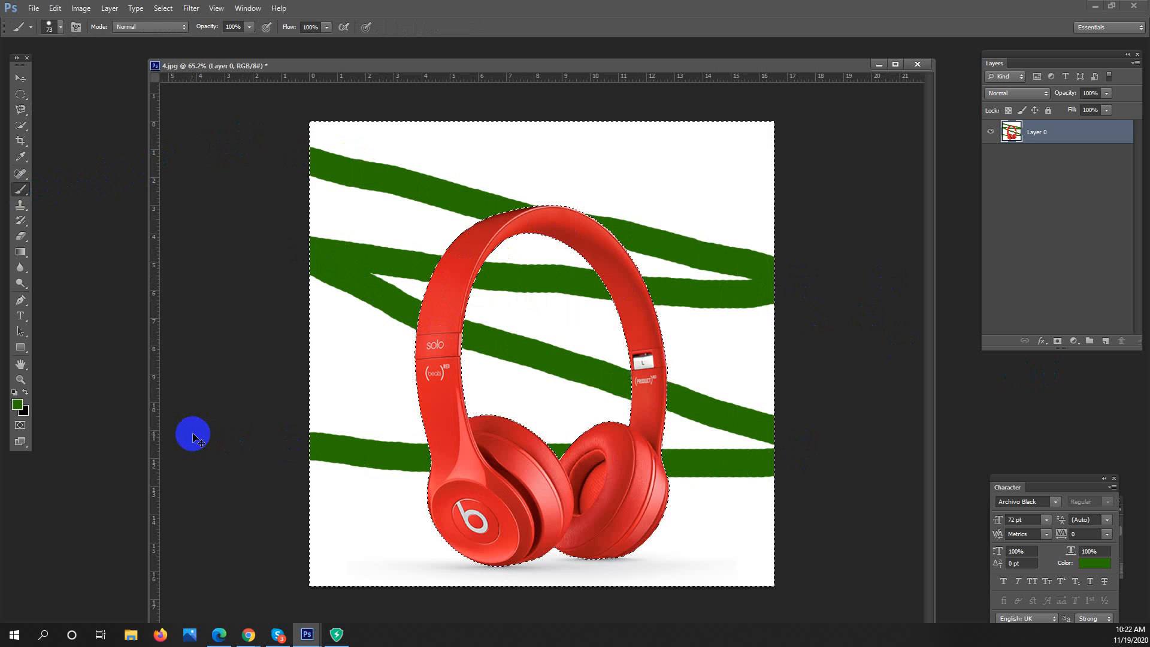
key(ctrl+z)
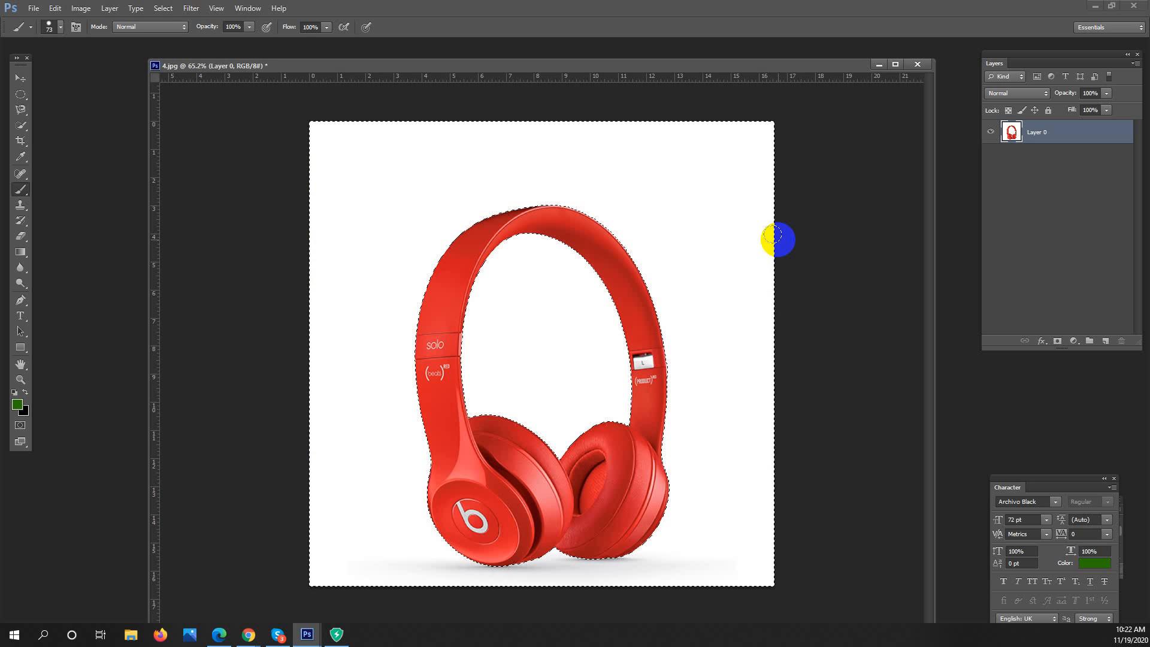
Delete the selected white background around and inside the headphones, and clear the selection.
key(Delete)
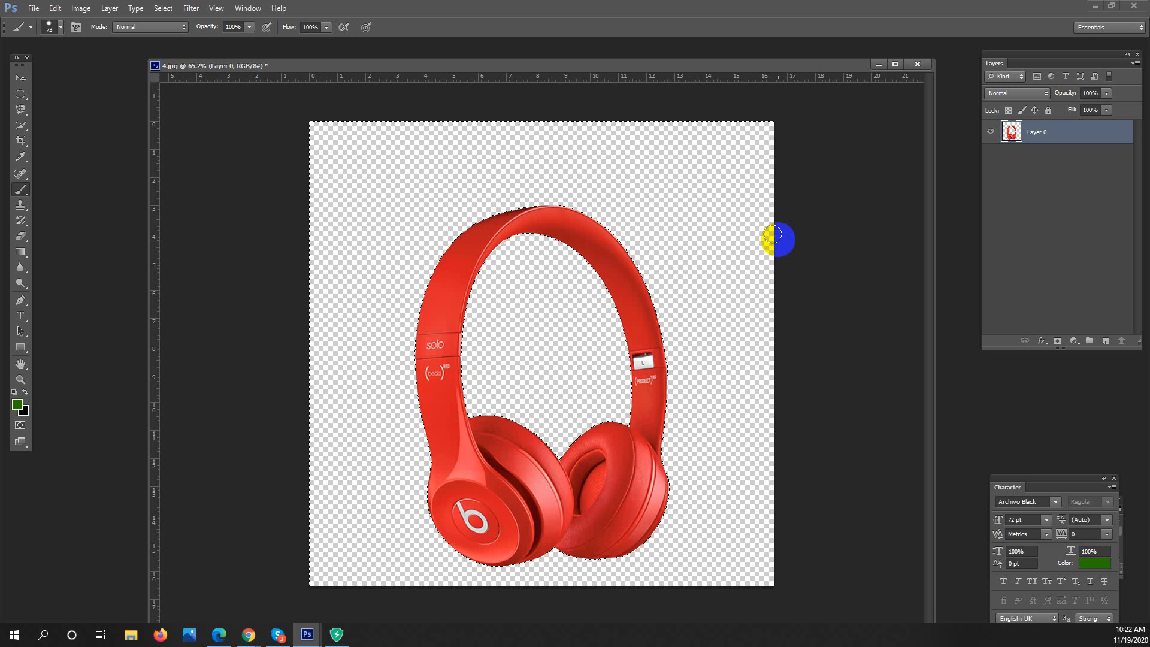
click(20, 94)
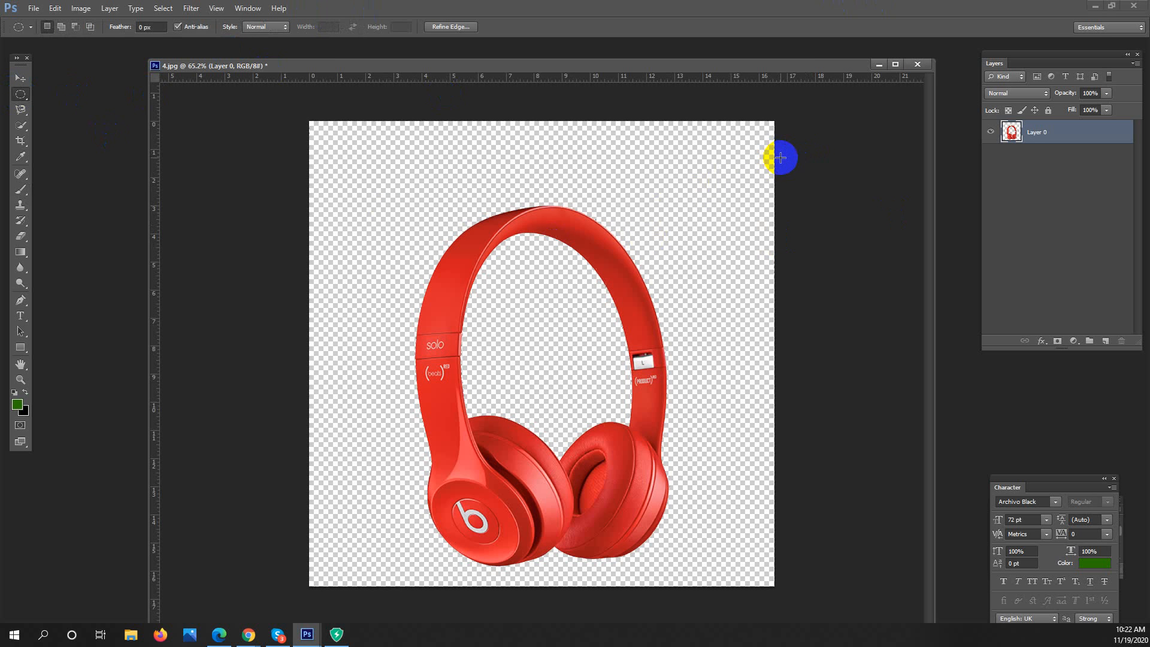
click(633, 173)
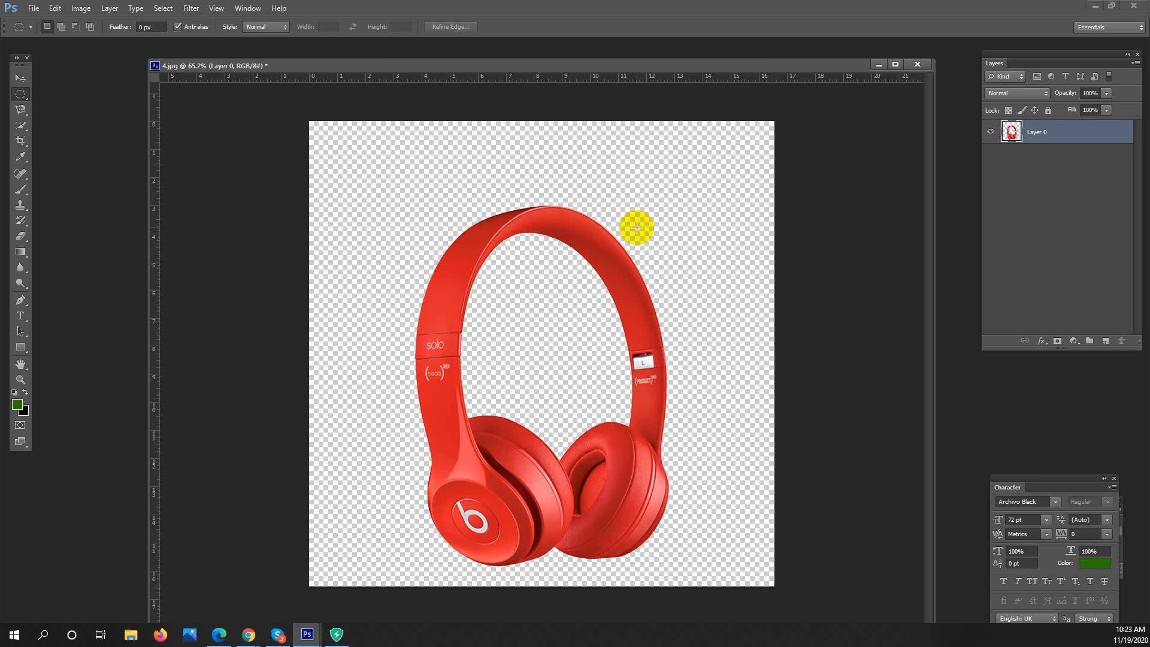
Move the cut-out headphones up and left on the canvas, and shift them back about 1.04 in right and 0.31 in down.
click(21, 78)
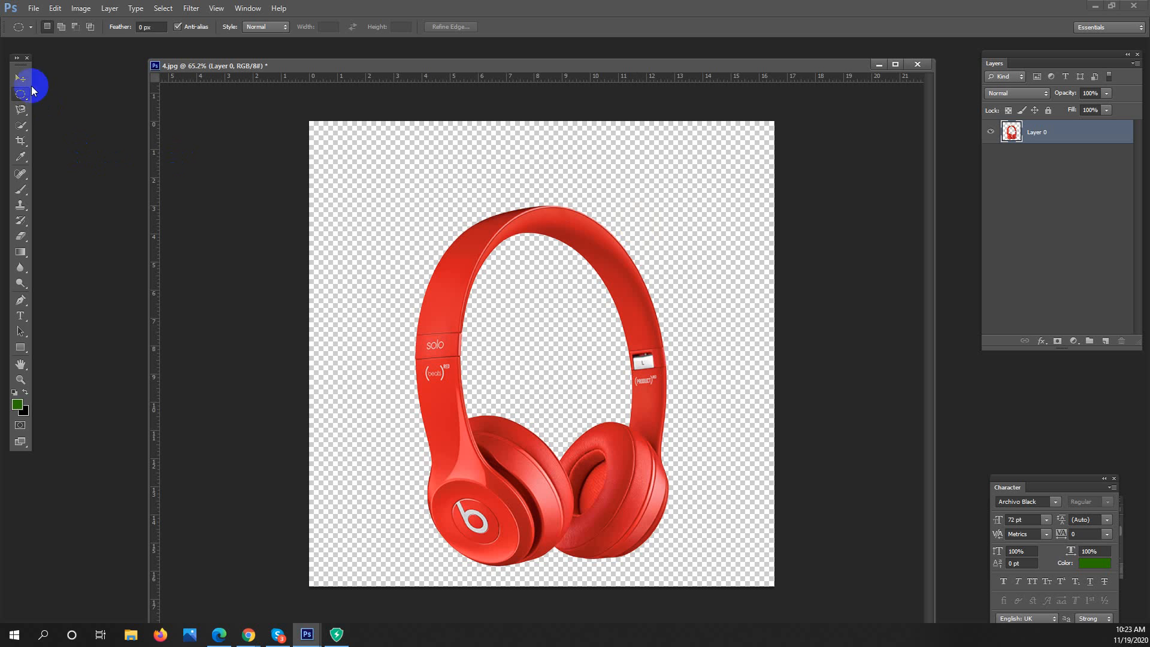
click(443, 270)
drag(390, 241, 418, 205)
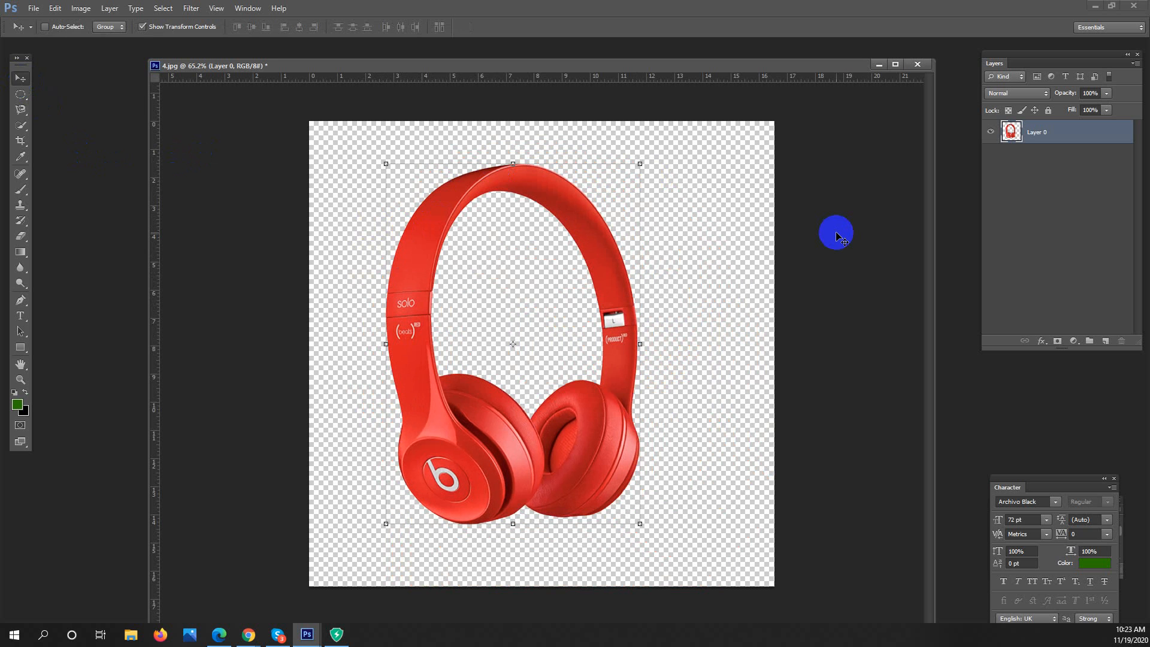
drag(603, 240, 632, 249)
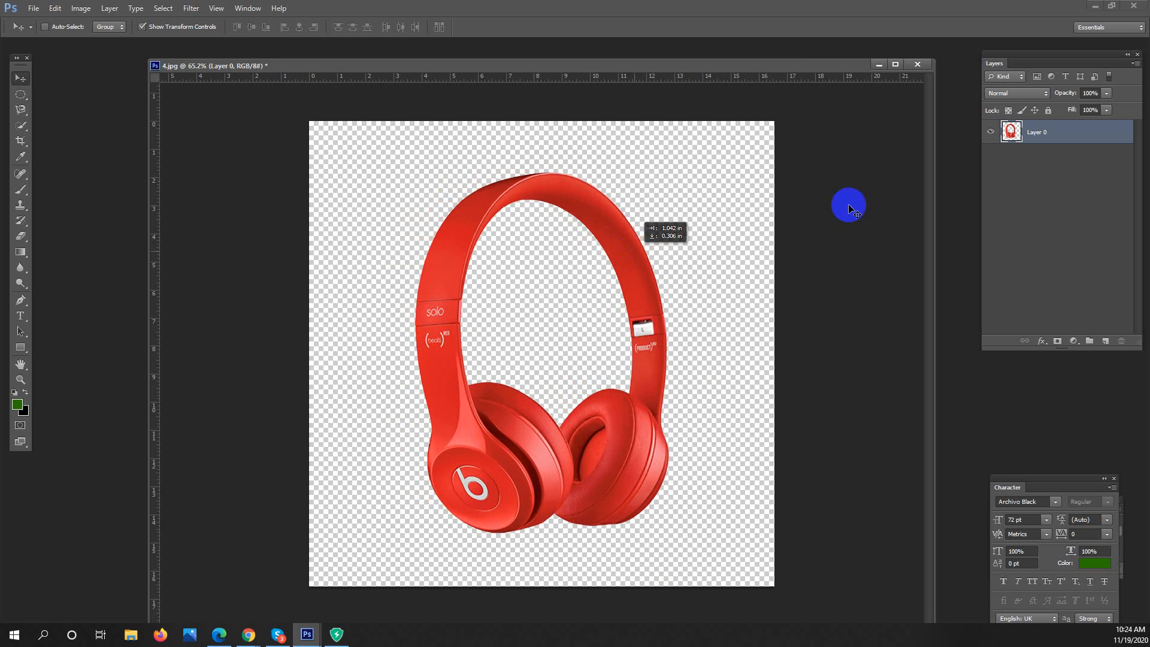
Add a new empty layer and place it beneath the headphones layer, keeping the new layer selected.
click(1021, 139)
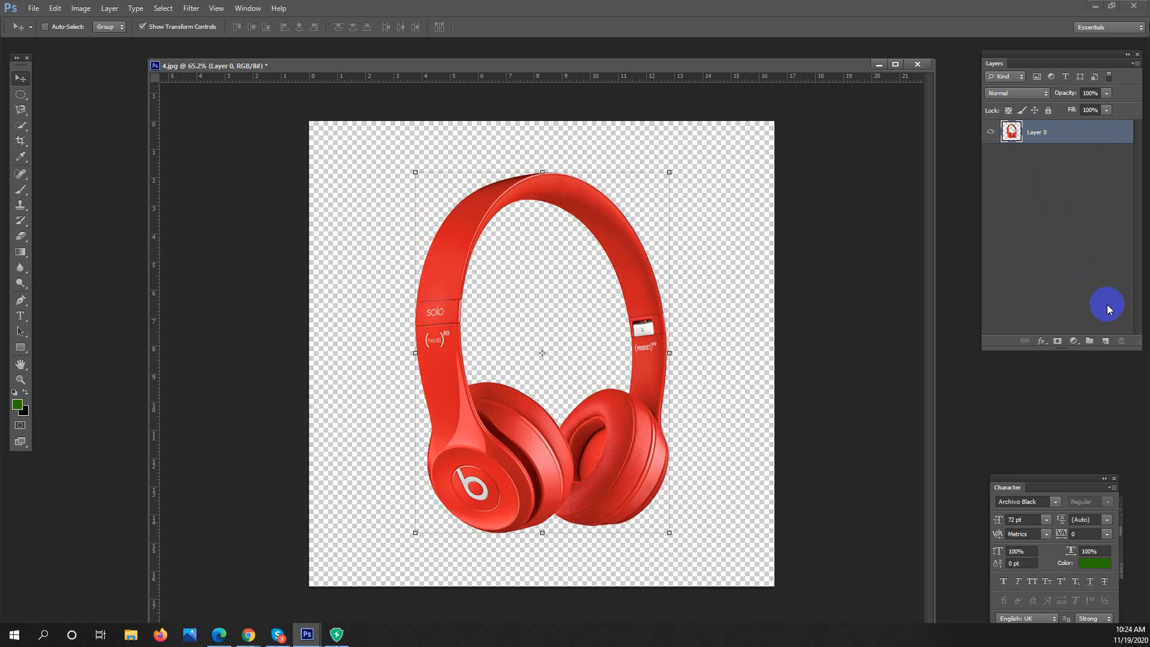
click(1107, 341)
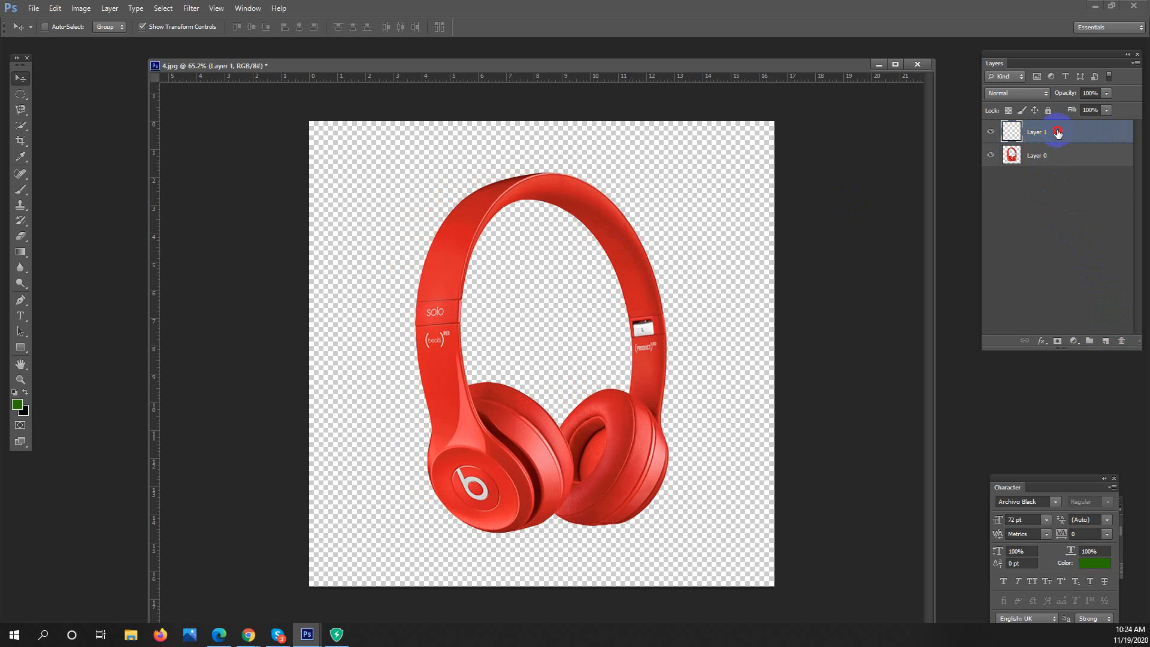
drag(1057, 134, 1030, 157)
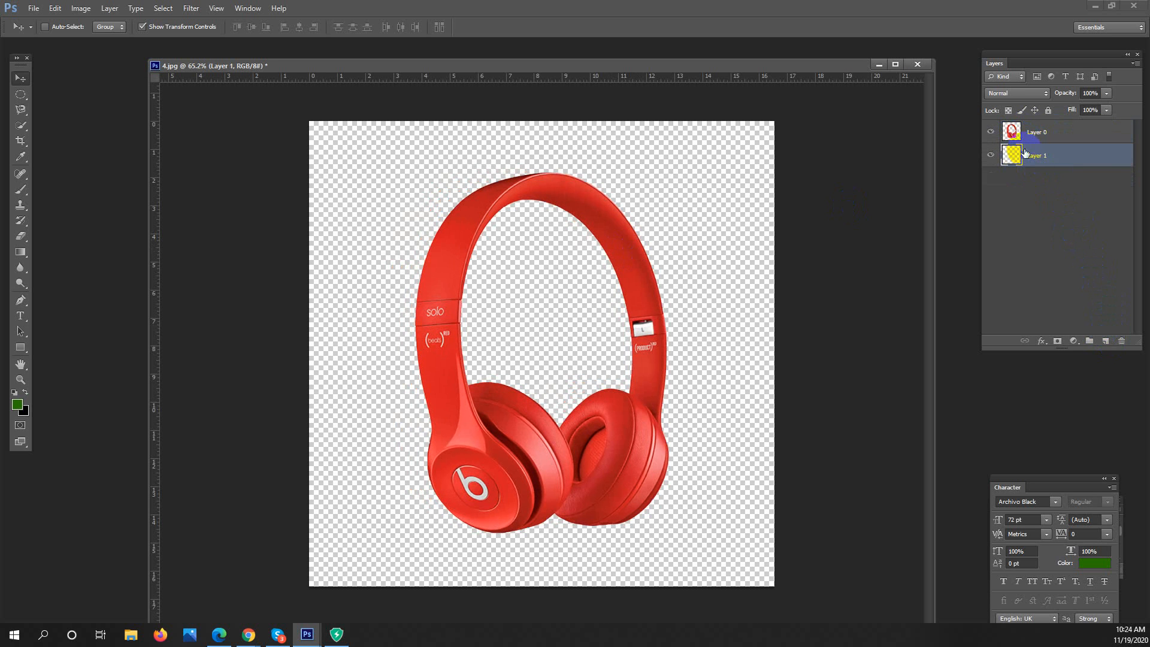
click(1009, 161)
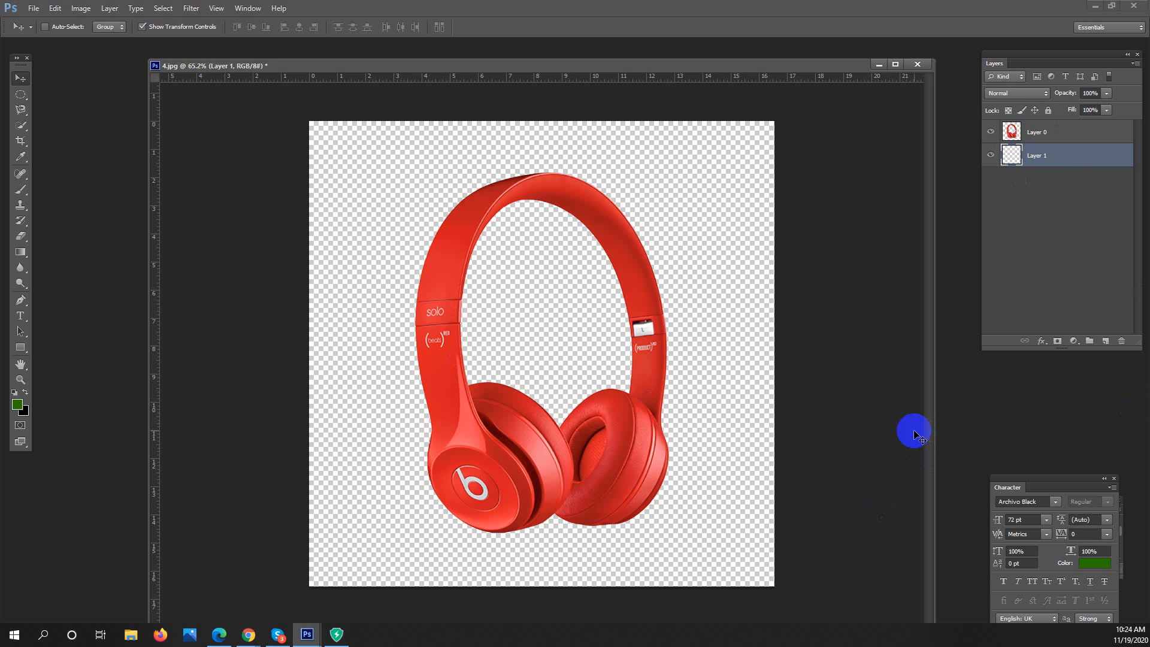
Fill the layer beneath the headphones with the black background color, and refill it with the green foreground color.
key(ctrl+BackSpace)
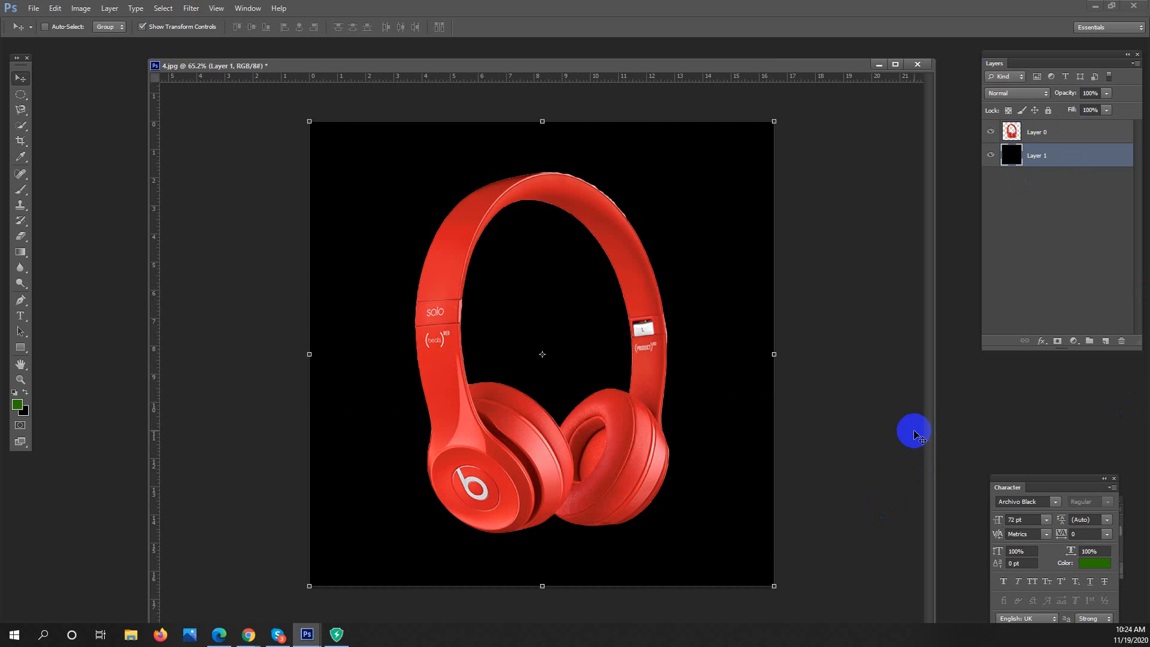
key(alt+BackSpace)
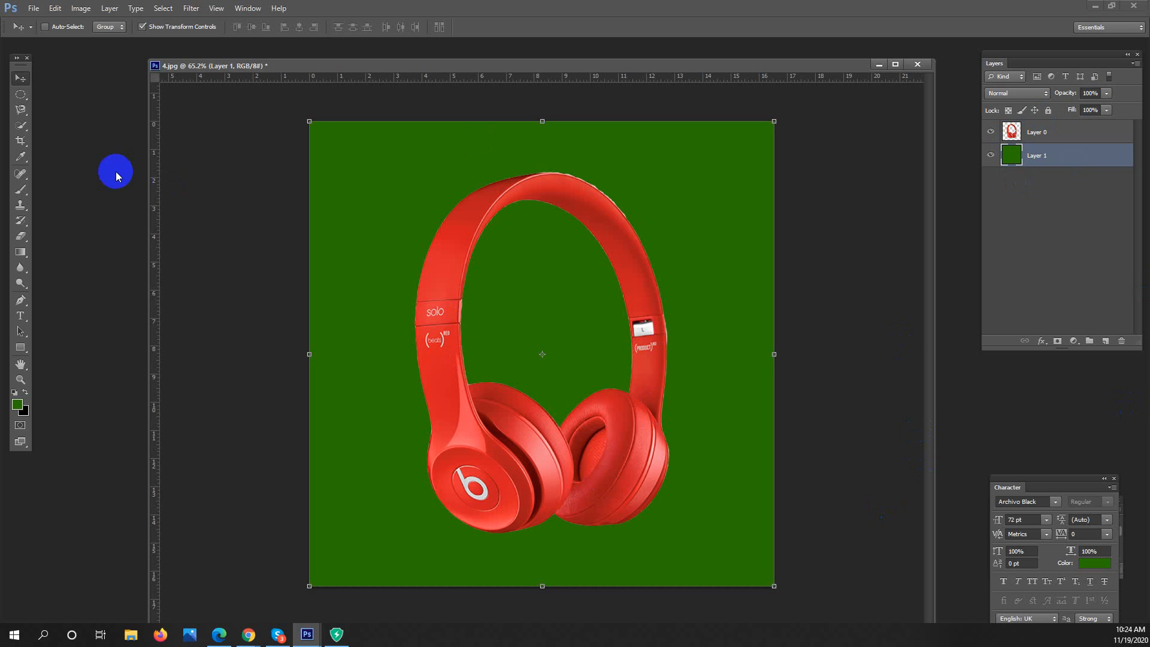
click(20, 93)
drag(490, 268, 468, 265)
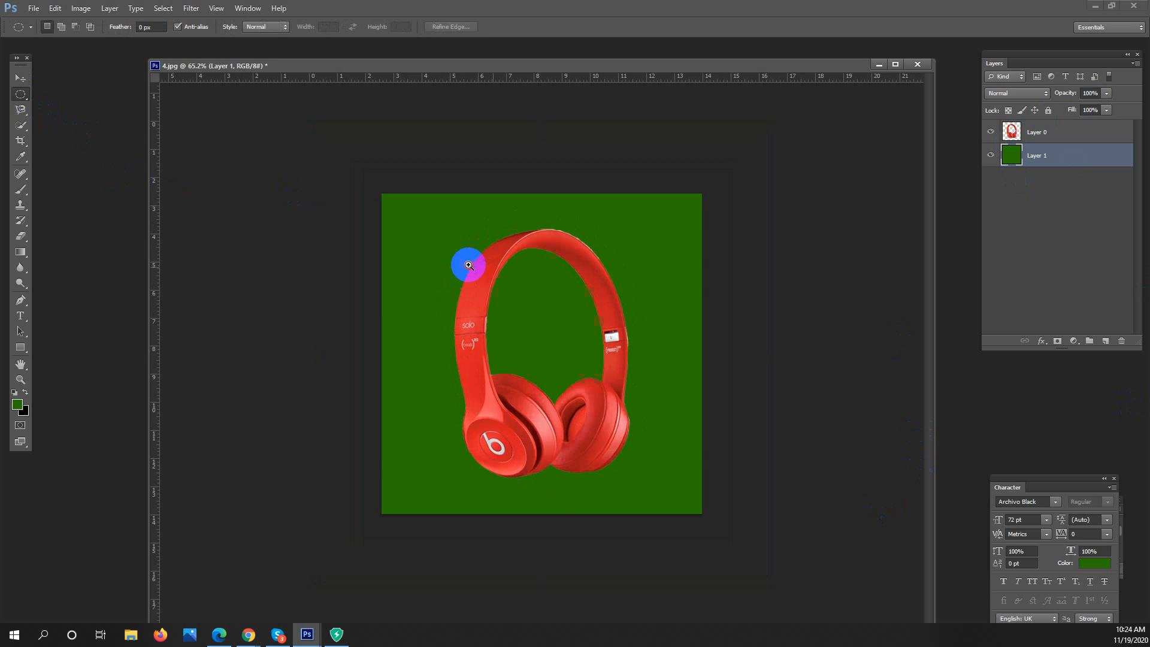
Set the foreground color to magenta #ff00ea and fill the layer beneath the headphones with it.
click(19, 403)
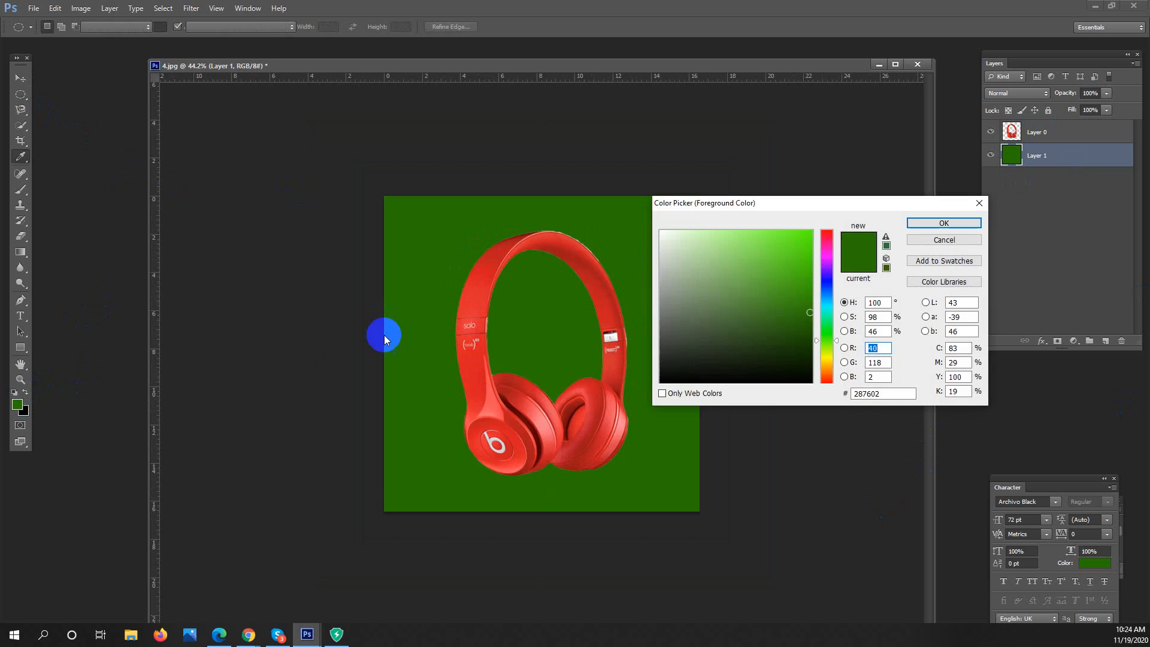
click(827, 254)
click(804, 236)
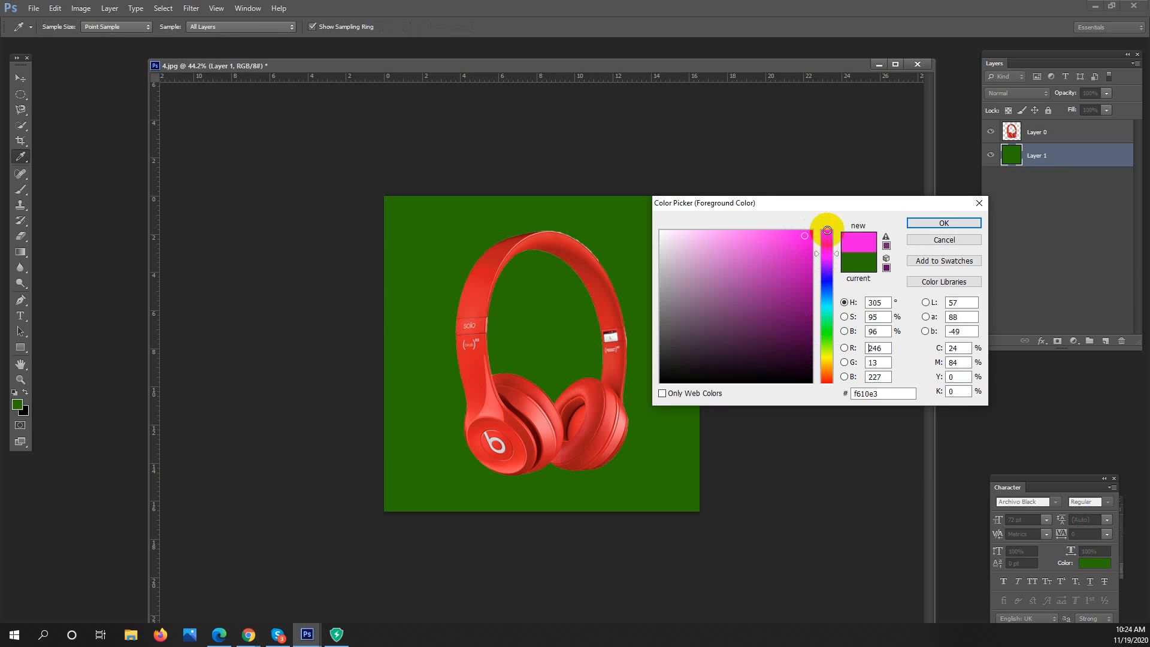
key(m)
click(919, 221)
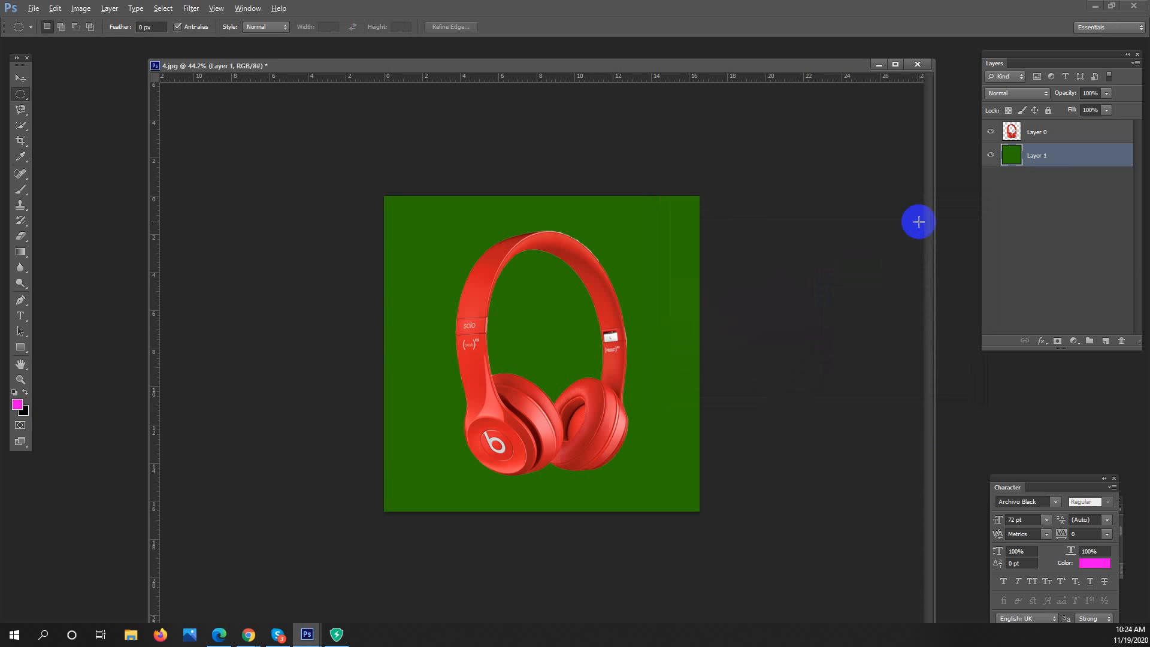
key(alt+BackSpace)
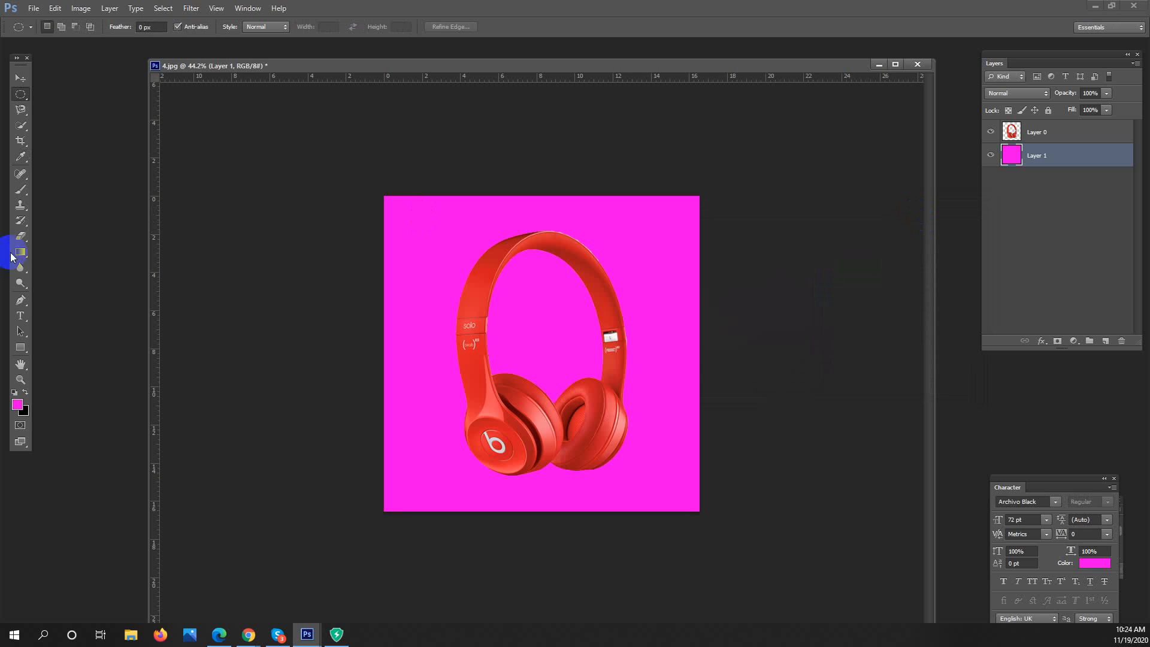
Set the foreground color to bright green and fill the layer beneath the headphones with it.
click(20, 407)
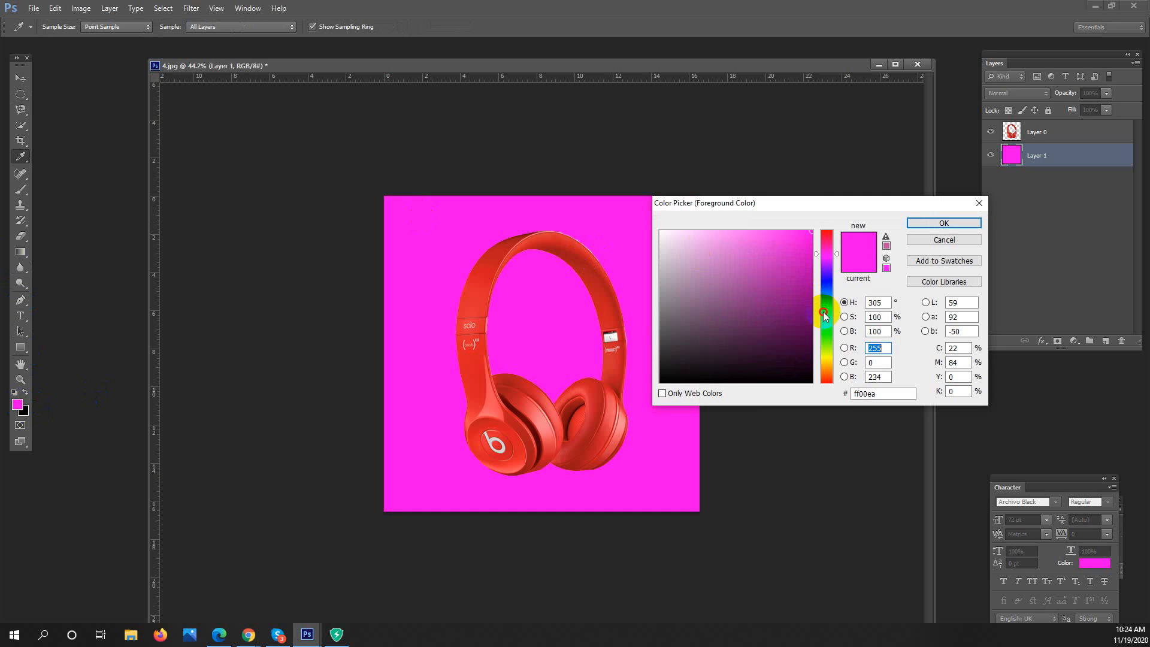
drag(825, 309, 822, 331)
click(932, 222)
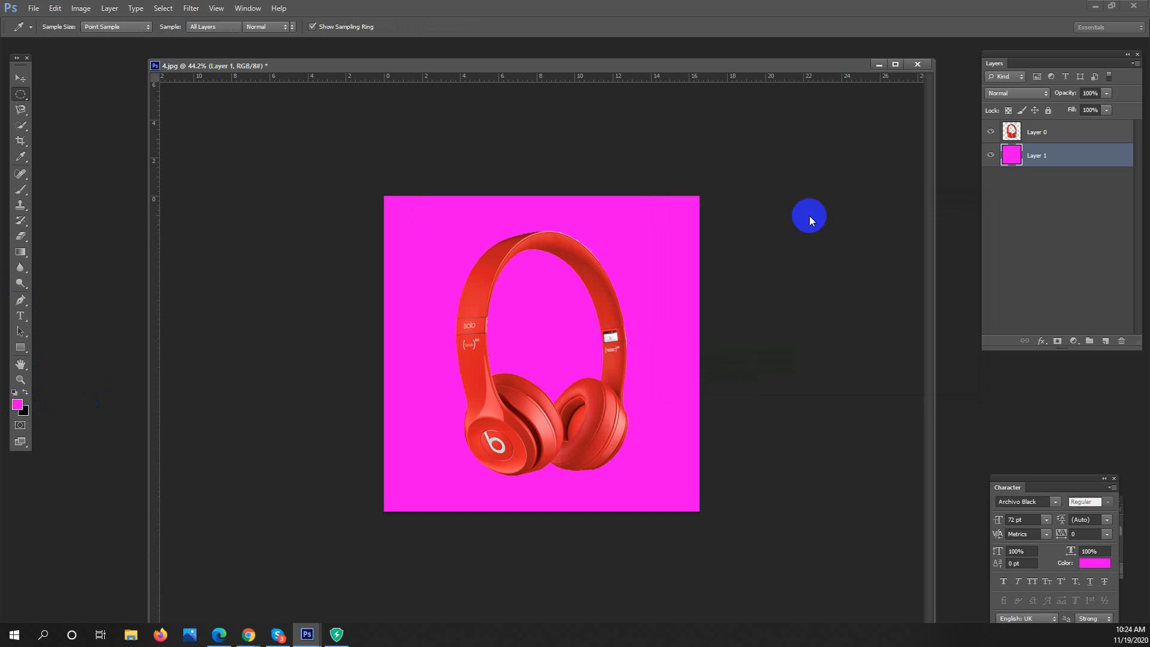
key(m)
key(alt+BackSpace)
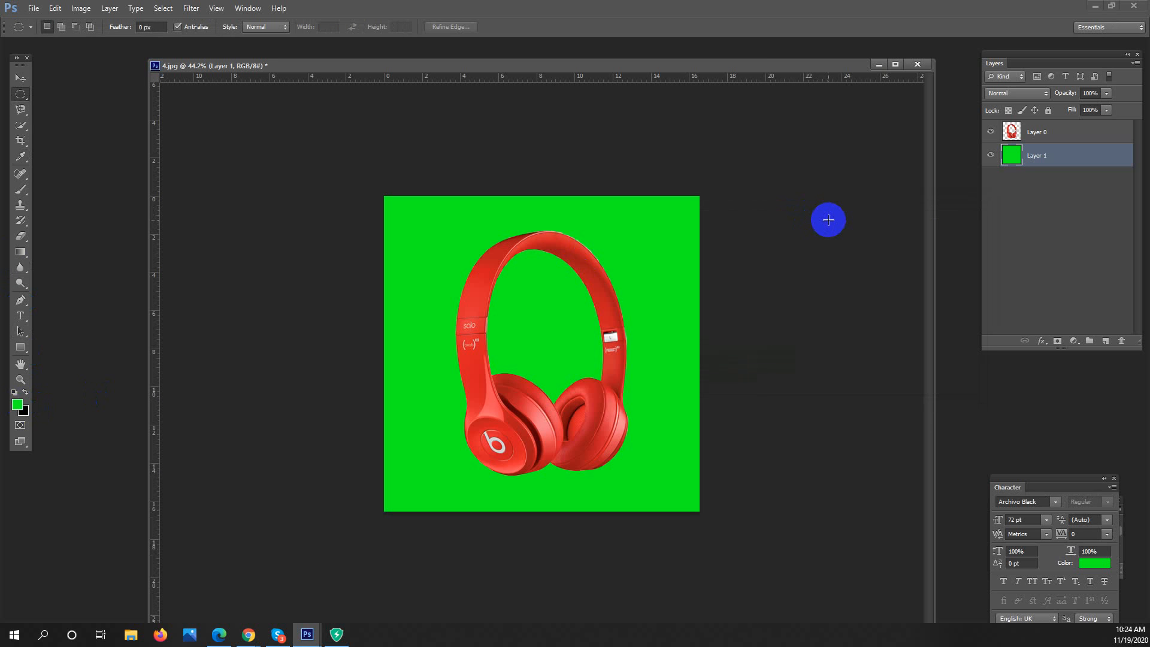
Select the headphones layer and move the cut-out slightly up and to the right over the green backdrop.
click(1040, 134)
click(20, 78)
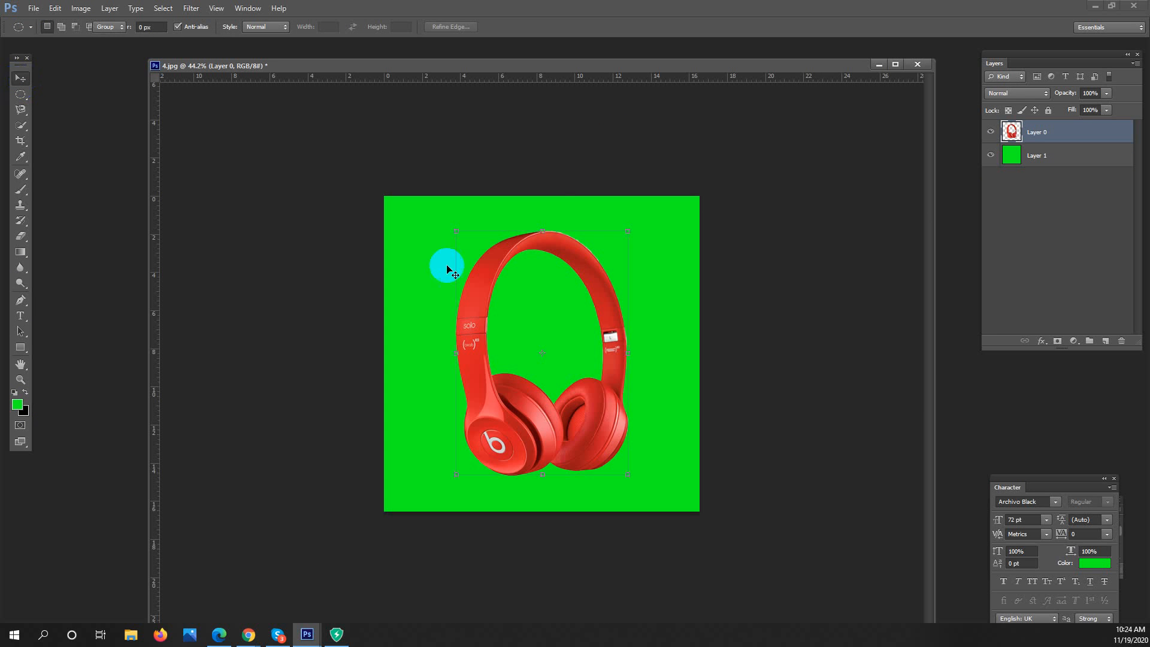
mouse_move(585, 283)
mouse_down()
mouse_move(570, 247)
mouse_move(581, 282)
mouse_move(599, 271)
mouse_move(586, 265)
mouse_up()
click(20, 94)
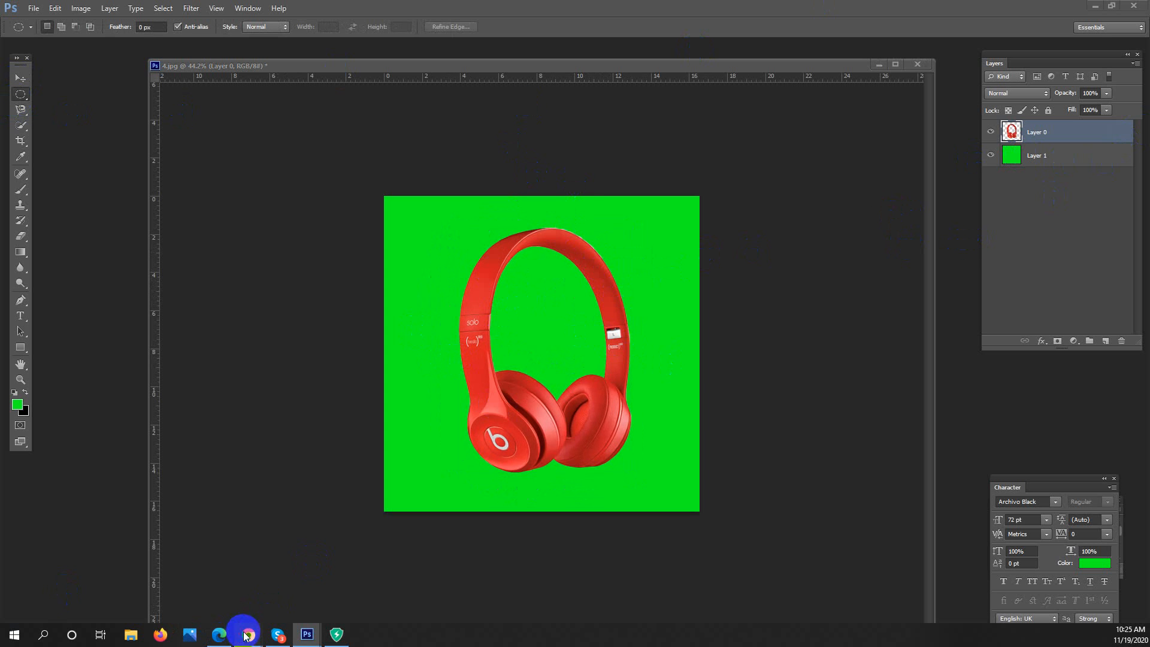
Switch to Chrome to view the original headphones photo on its white background, and return to Photoshop.
mouse_move(247, 633)
click(257, 605)
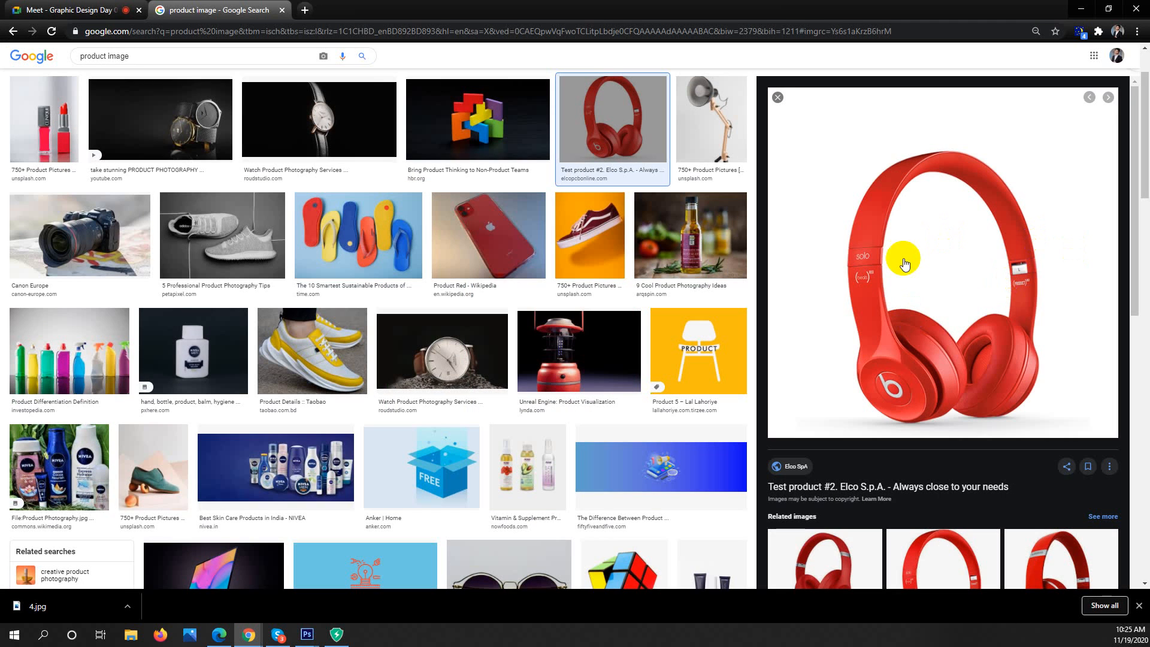
click(1081, 9)
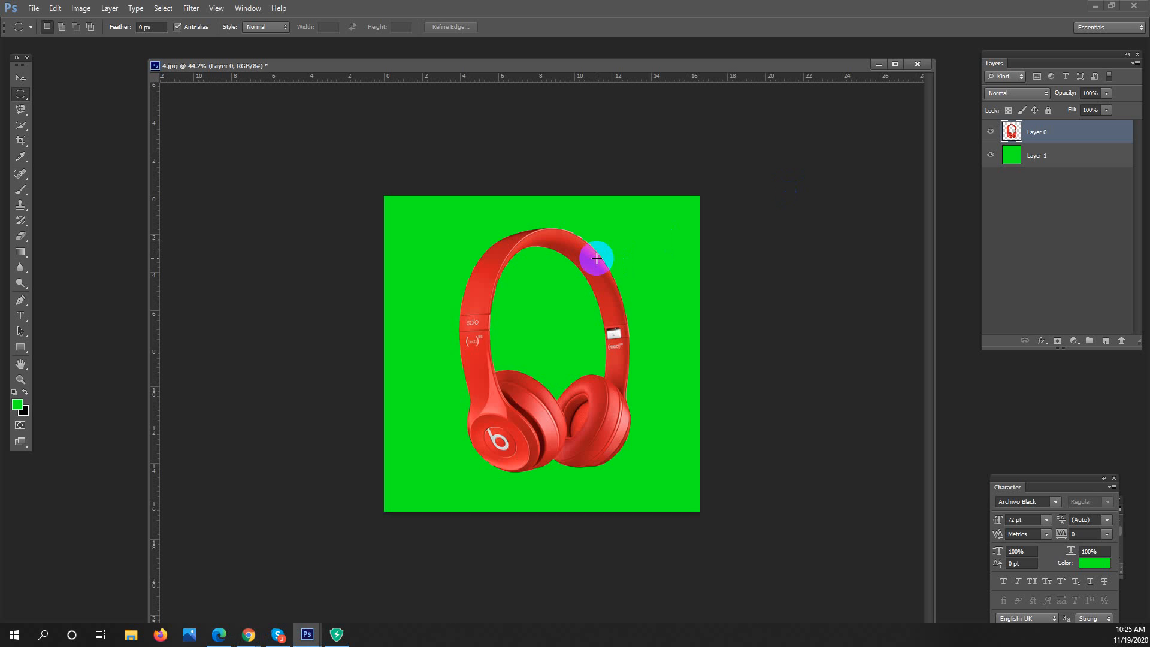
Switch to the Google Meet call in Chrome, admit the waiting participant, and return to Photoshop.
mouse_move(249, 633)
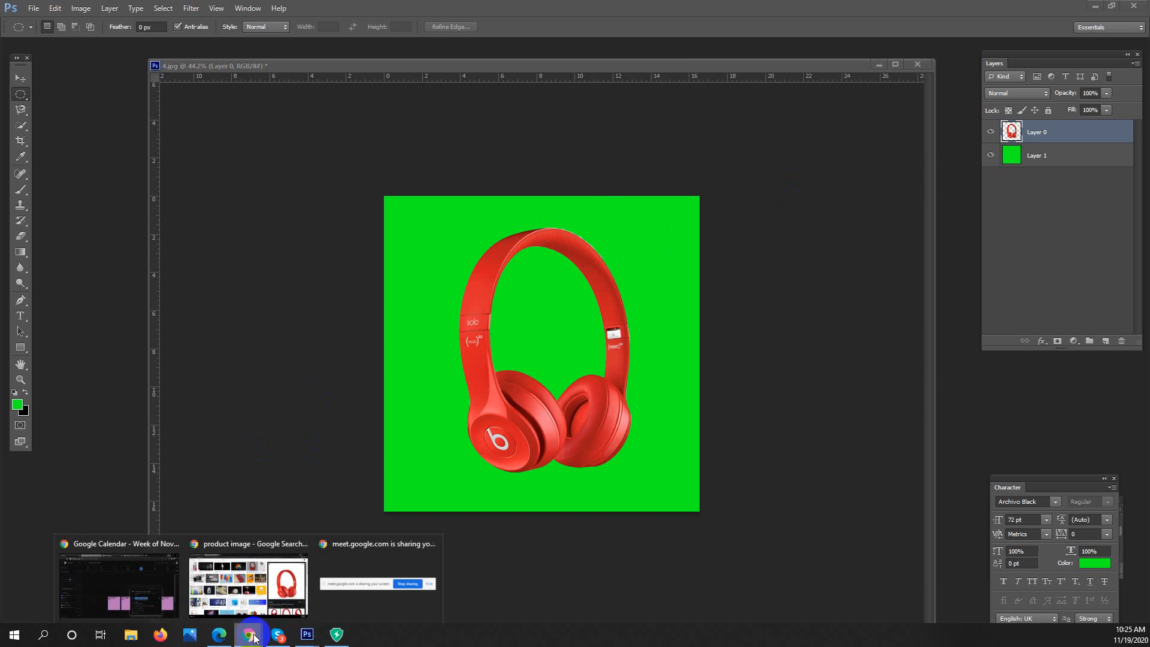
click(268, 598)
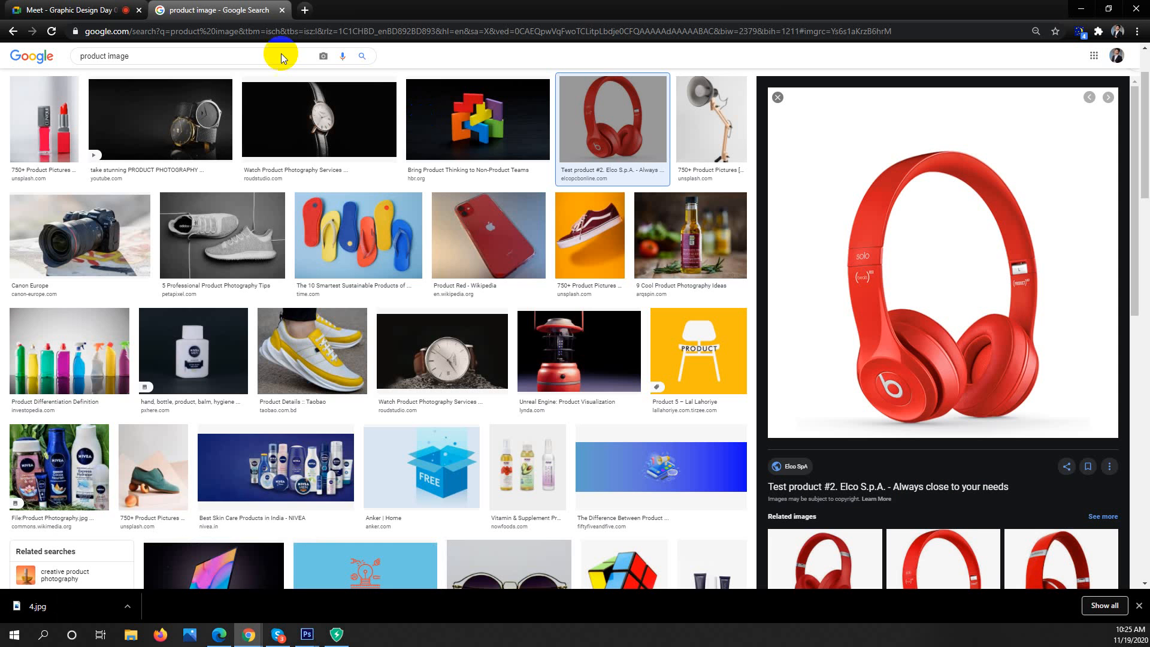
click(106, 9)
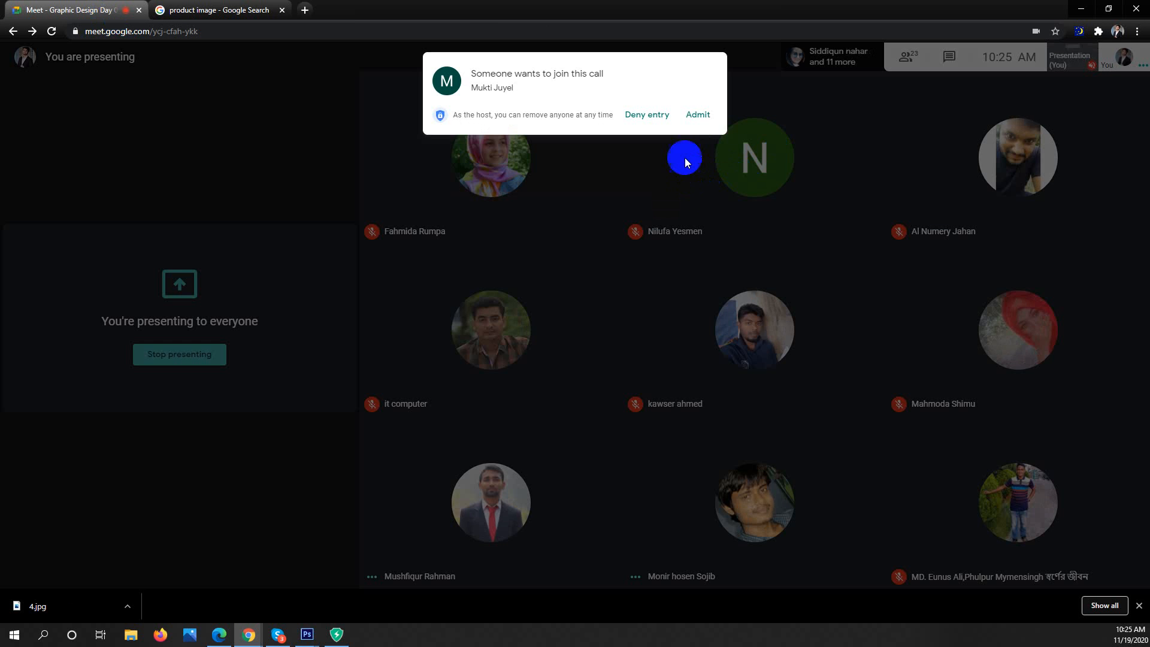
click(699, 115)
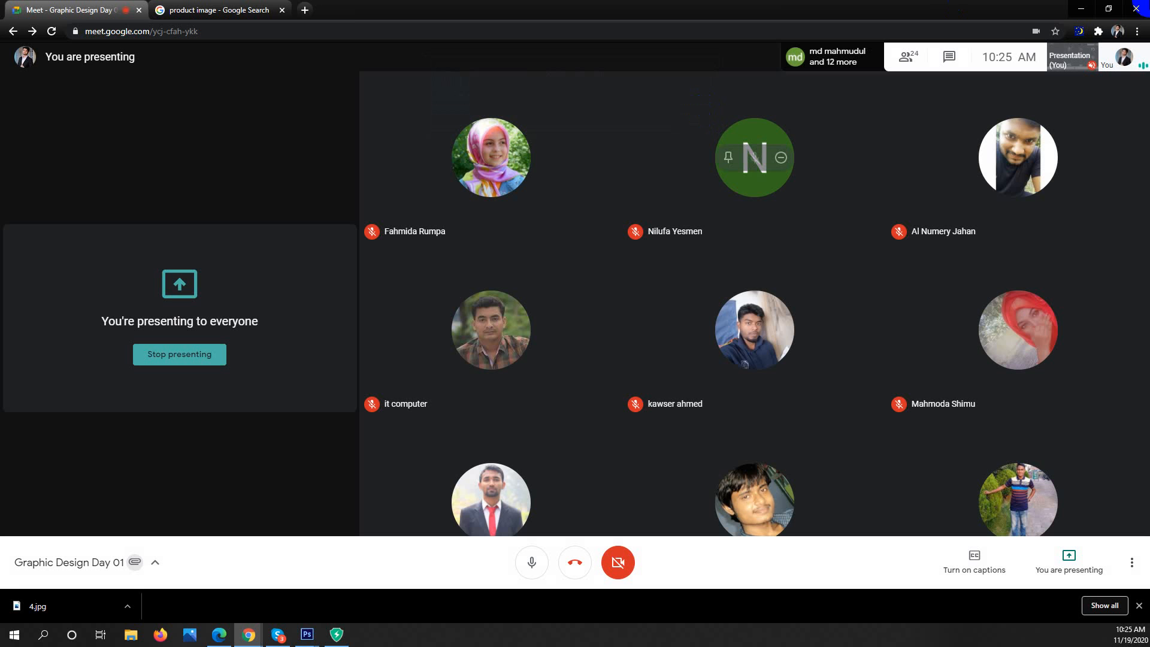
click(1081, 9)
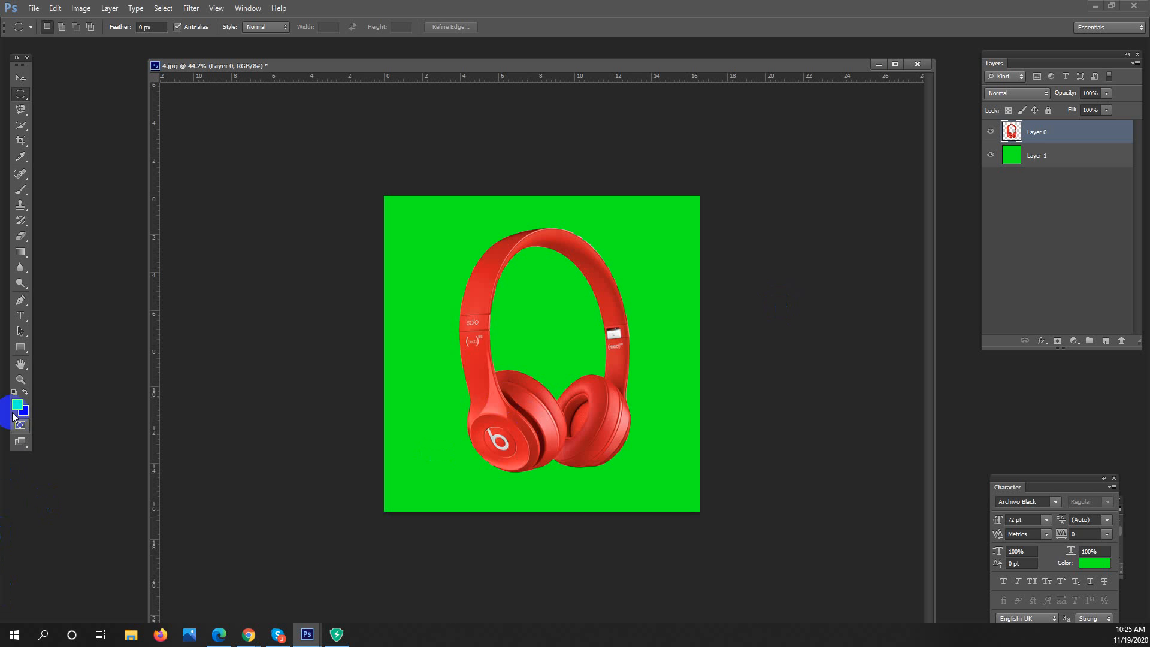
Fill the headphones layer with the green foreground color, undo that fill, and select the backdrop layer.
key(alt+Delete)
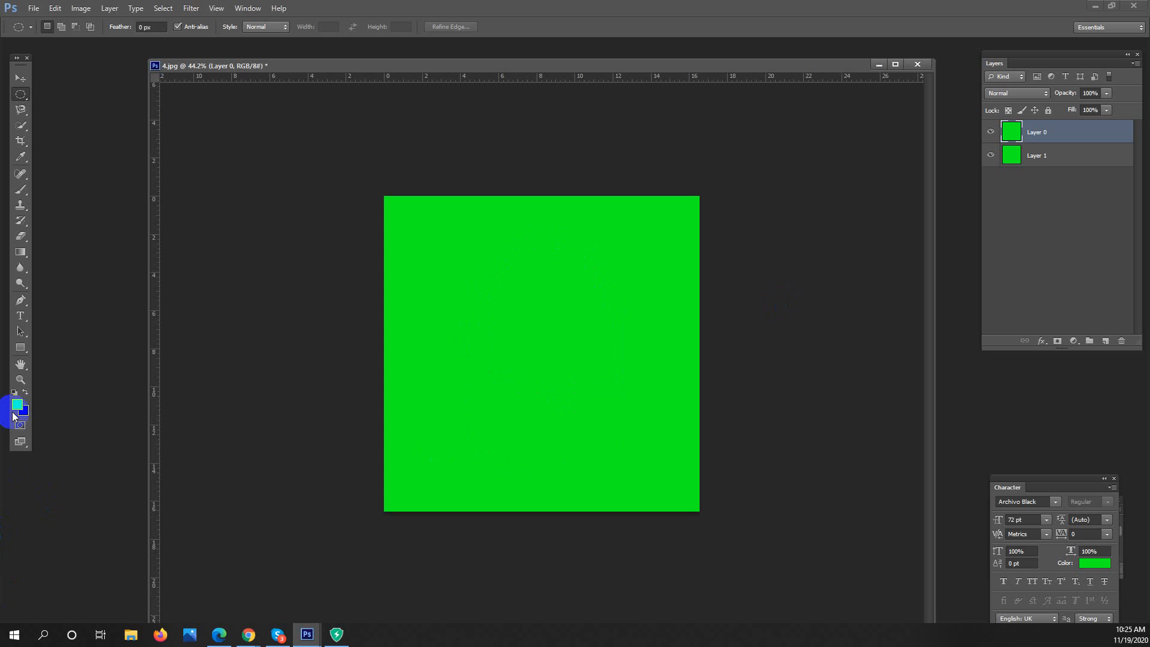
key(ctrl+z)
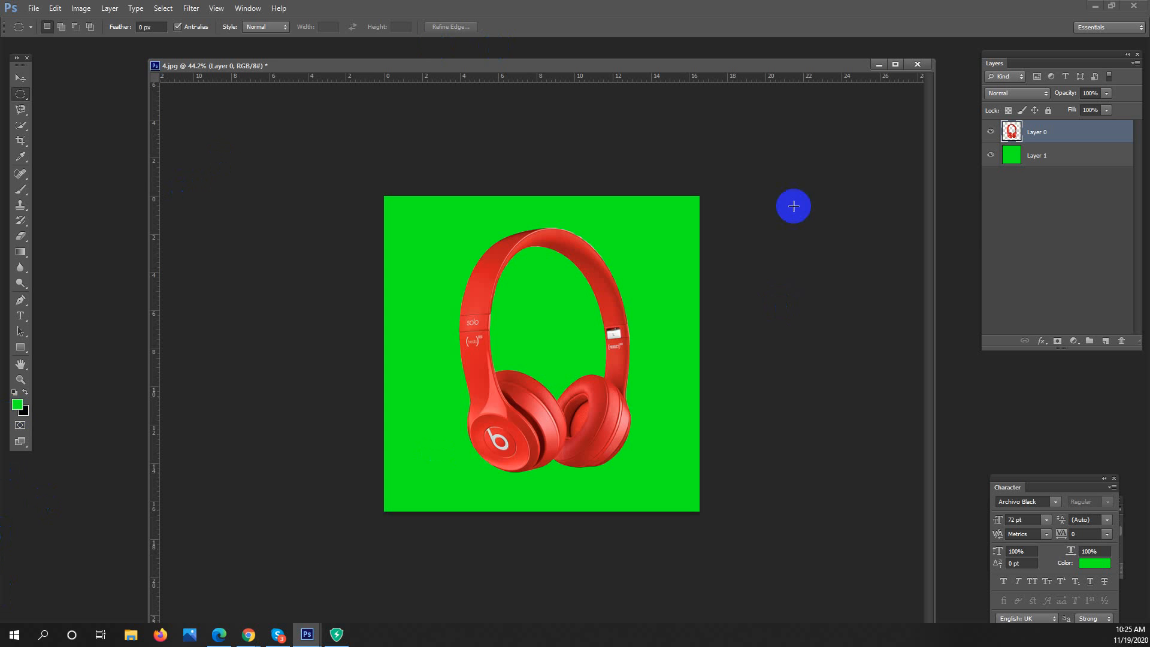
click(1034, 167)
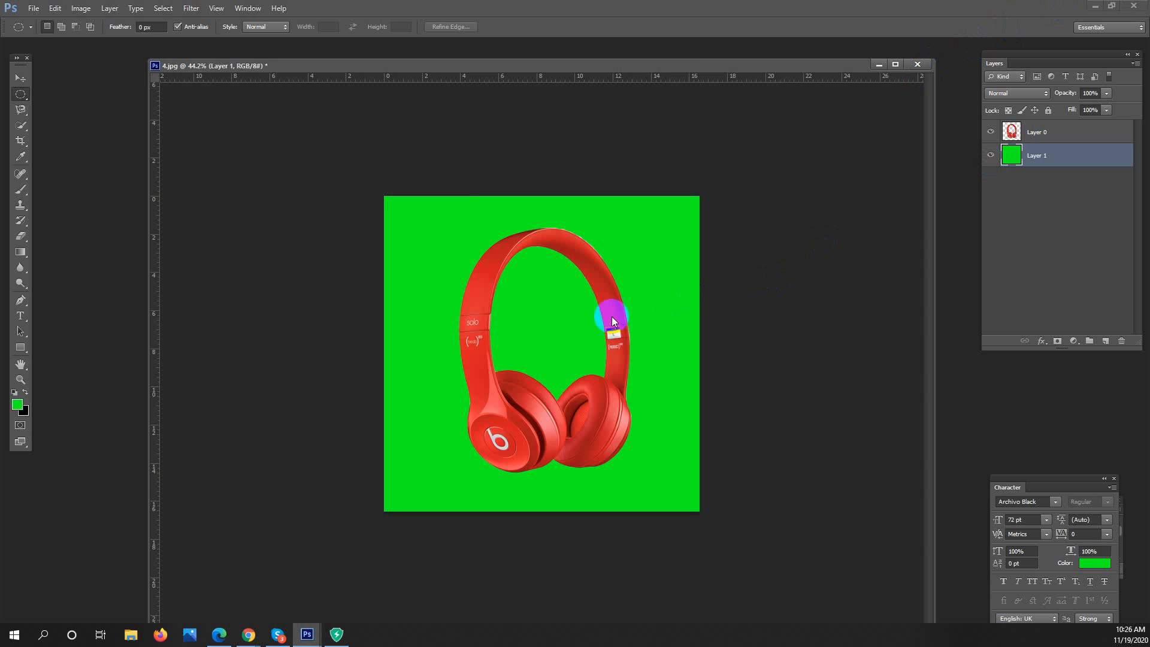
Close the headphones document without saving the changes, and switch to the product image search results in Chrome.
key(ctrl+w)
click(577, 239)
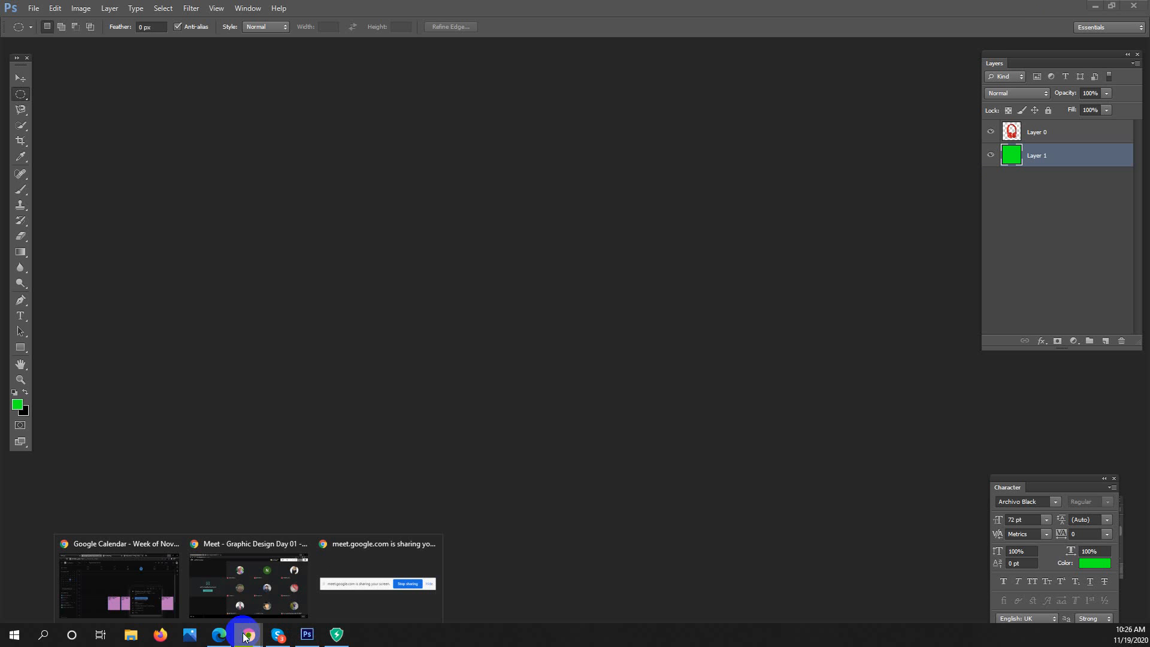
click(290, 577)
click(257, 10)
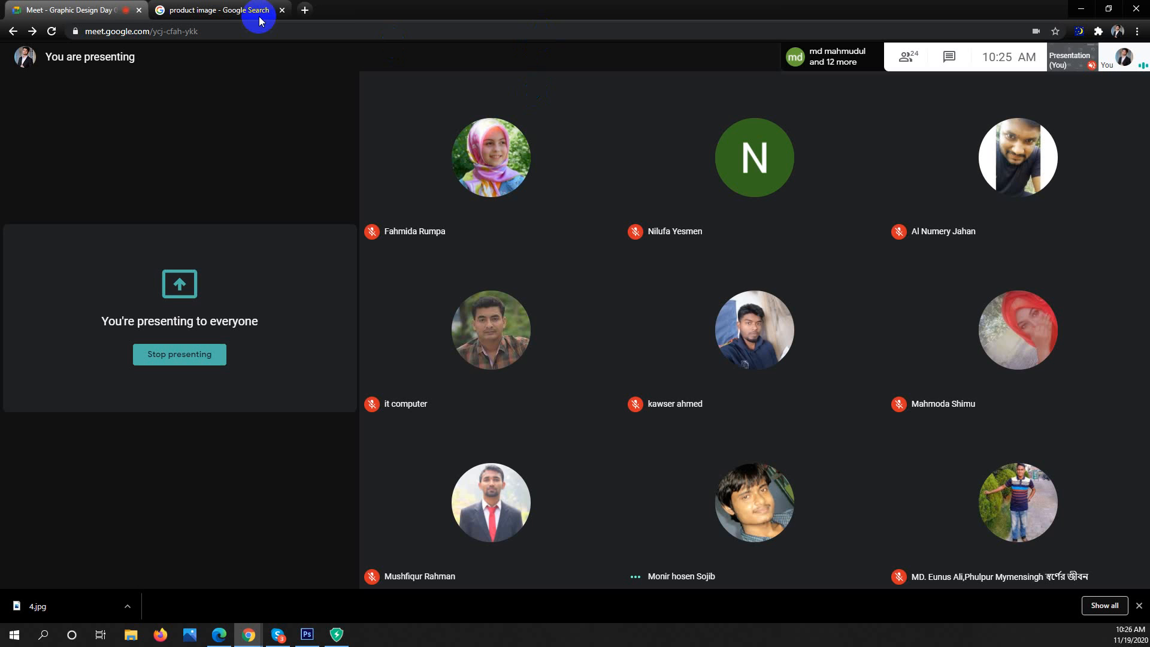
Browse the product image results for another practice photo, previewing the Canon camera and the olive oil bottle.
scroll(302, 347, up, 2)
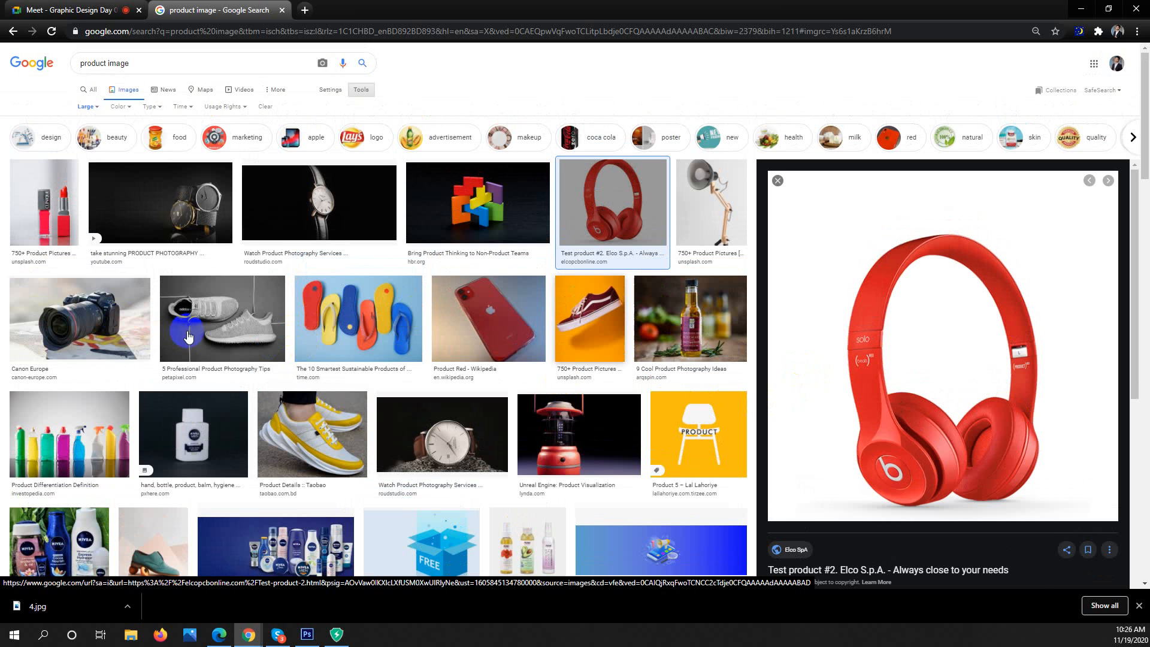
click(85, 322)
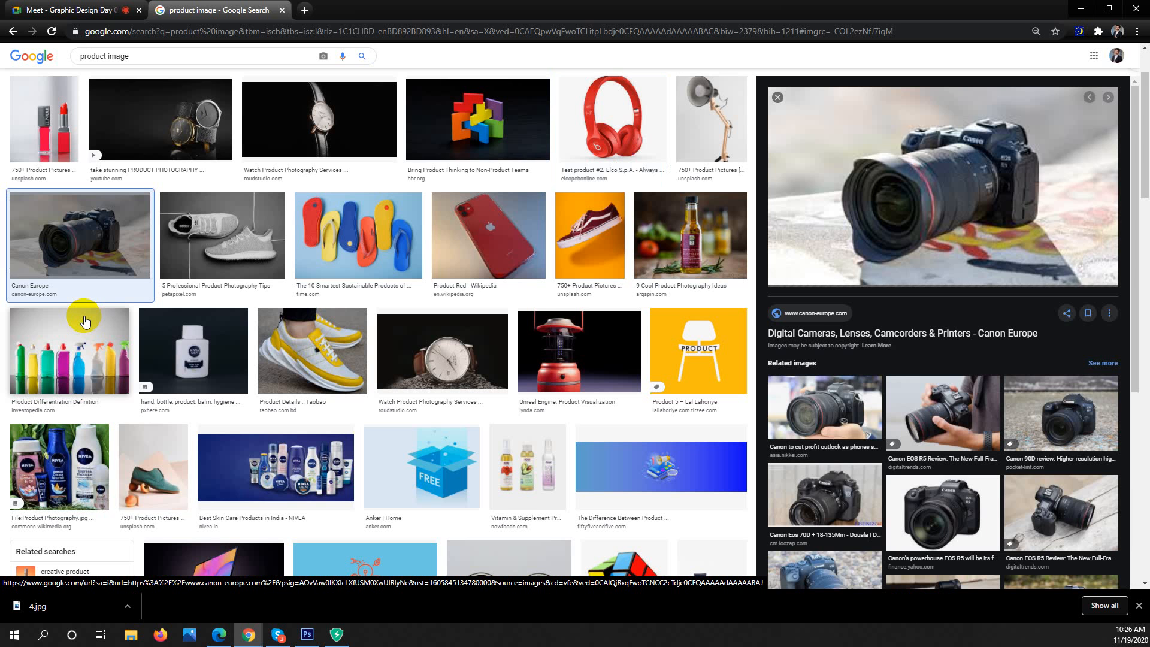
click(704, 246)
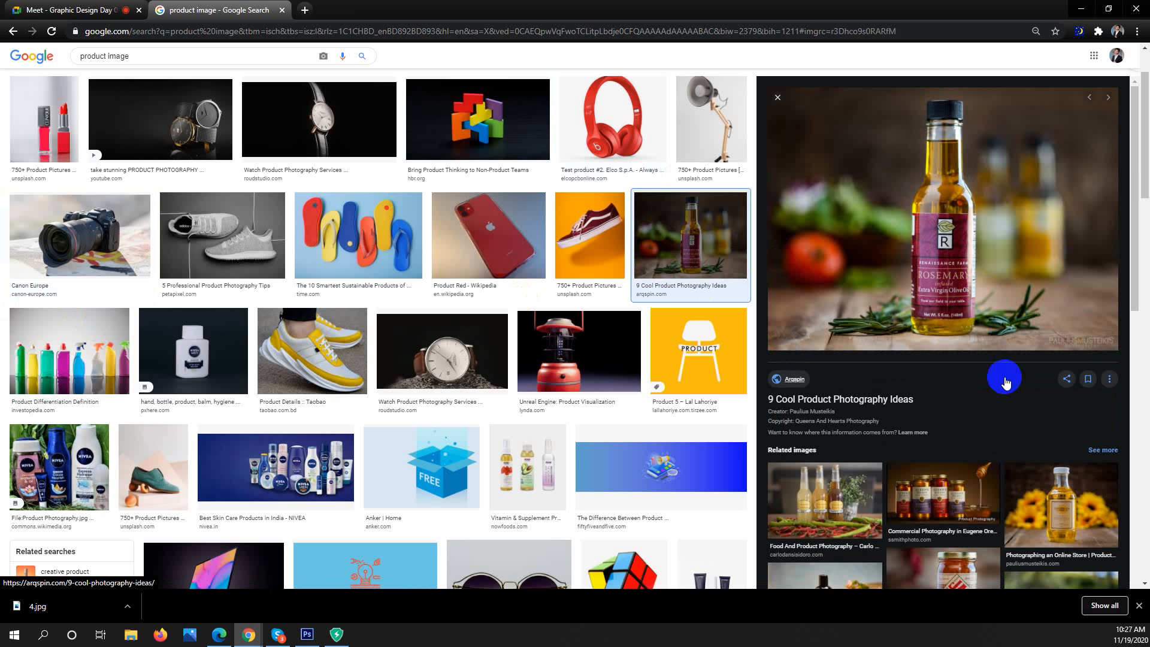
drag(1005, 377, 639, 445)
scroll(639, 449, up, 2)
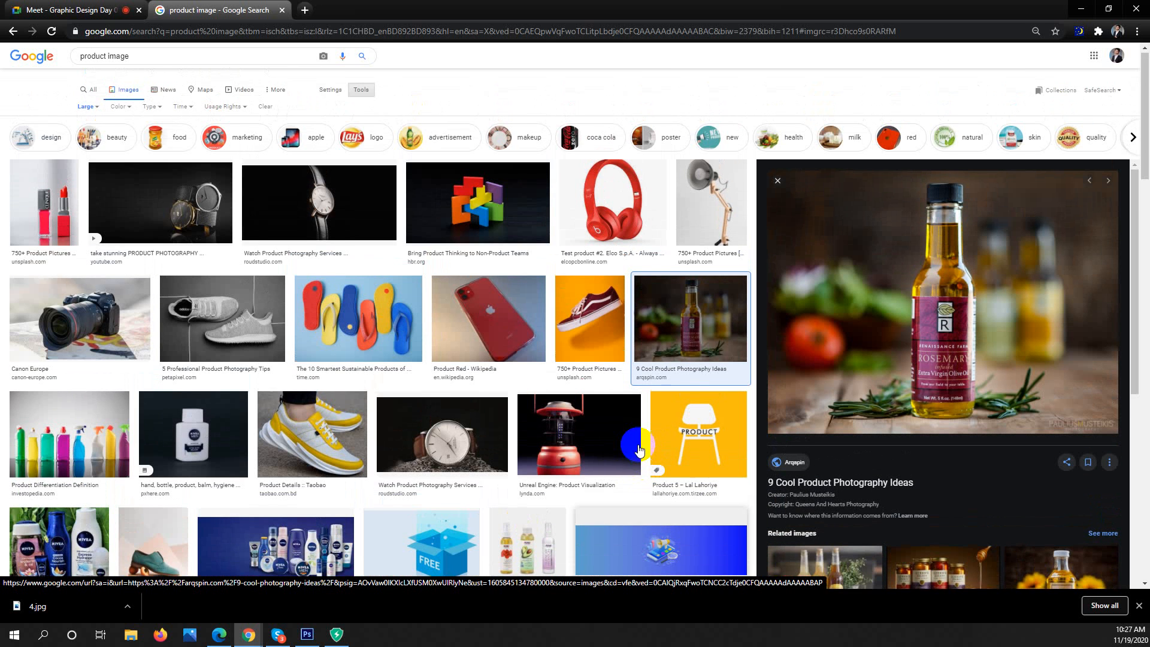
scroll(639, 449, down, 8)
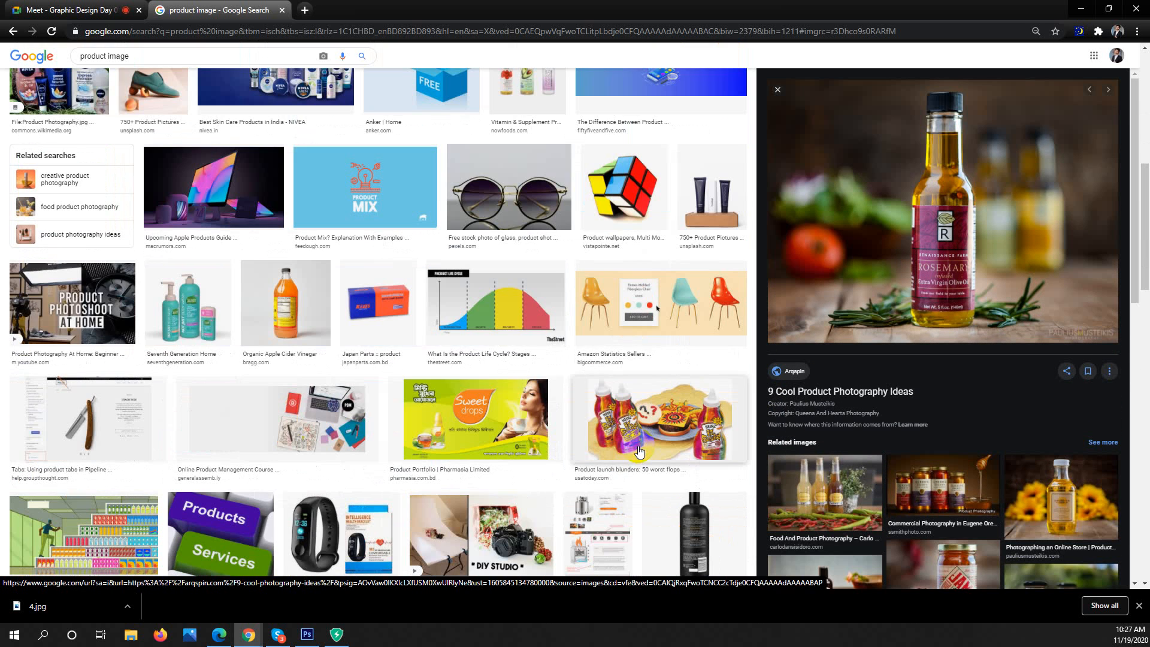
scroll(633, 426, up, 4)
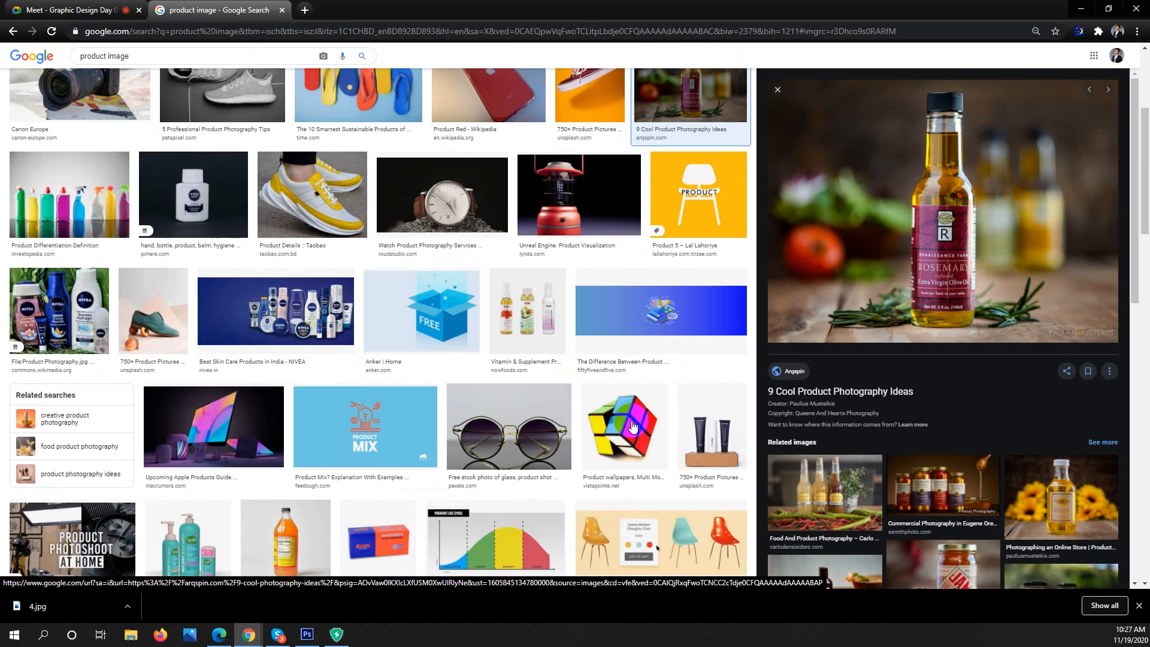
scroll(633, 426, up, 3)
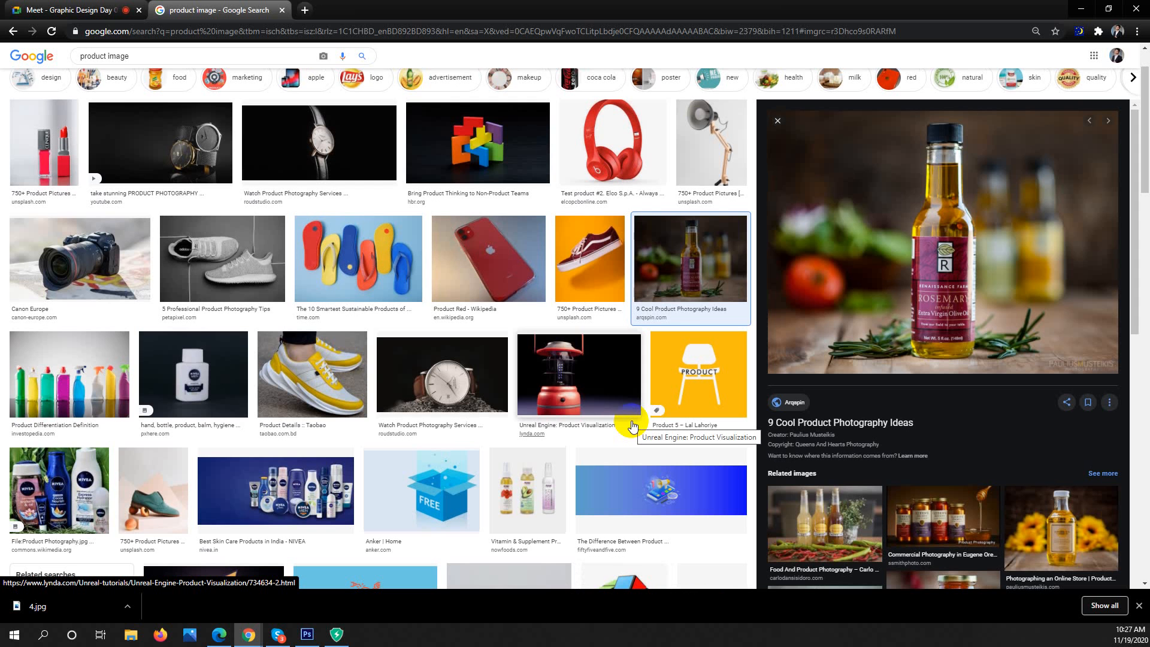
Preview the maroon sneaker on the orange background, copy the image, and return to Photoshop.
click(593, 254)
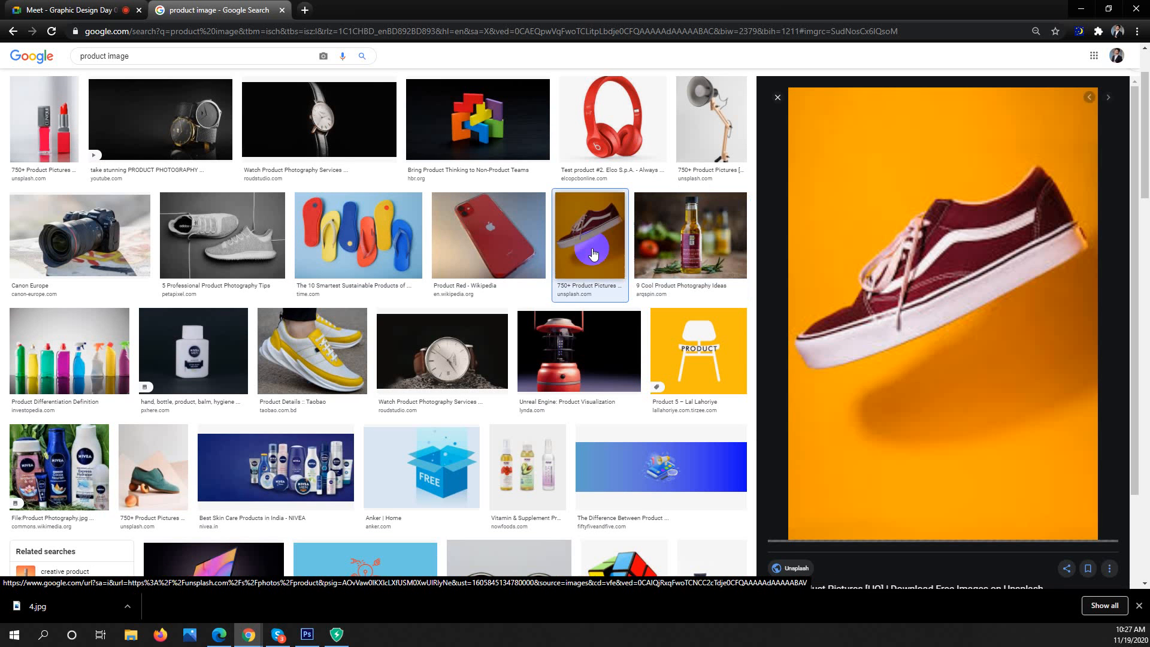
right_click(937, 291)
click(1006, 414)
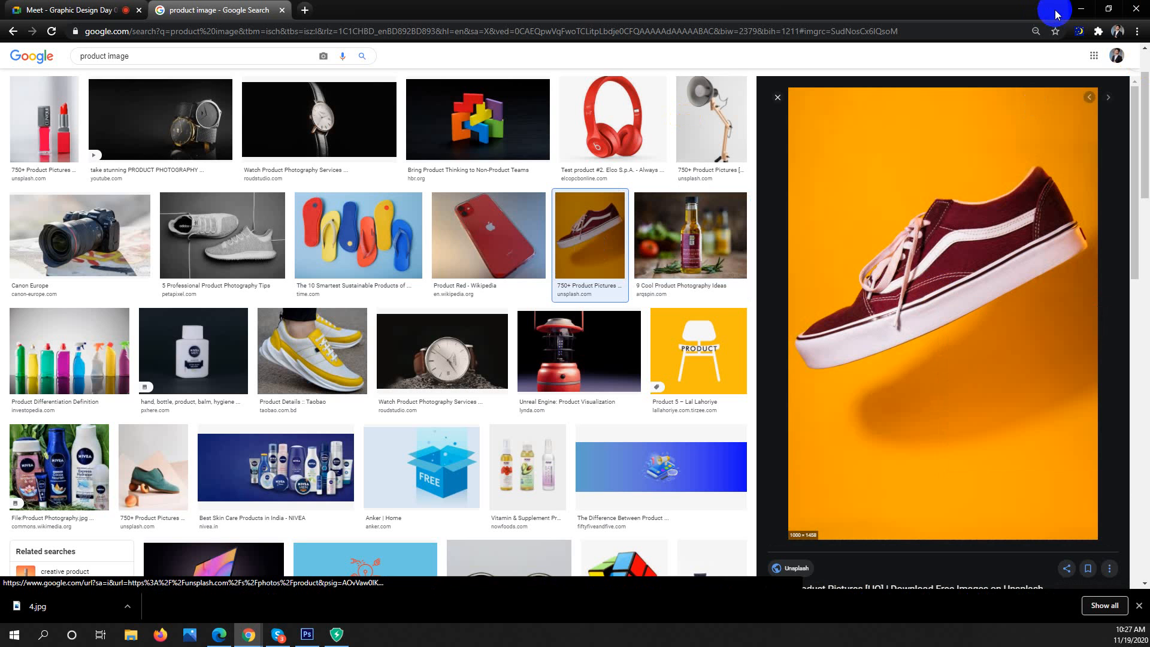
click(1079, 9)
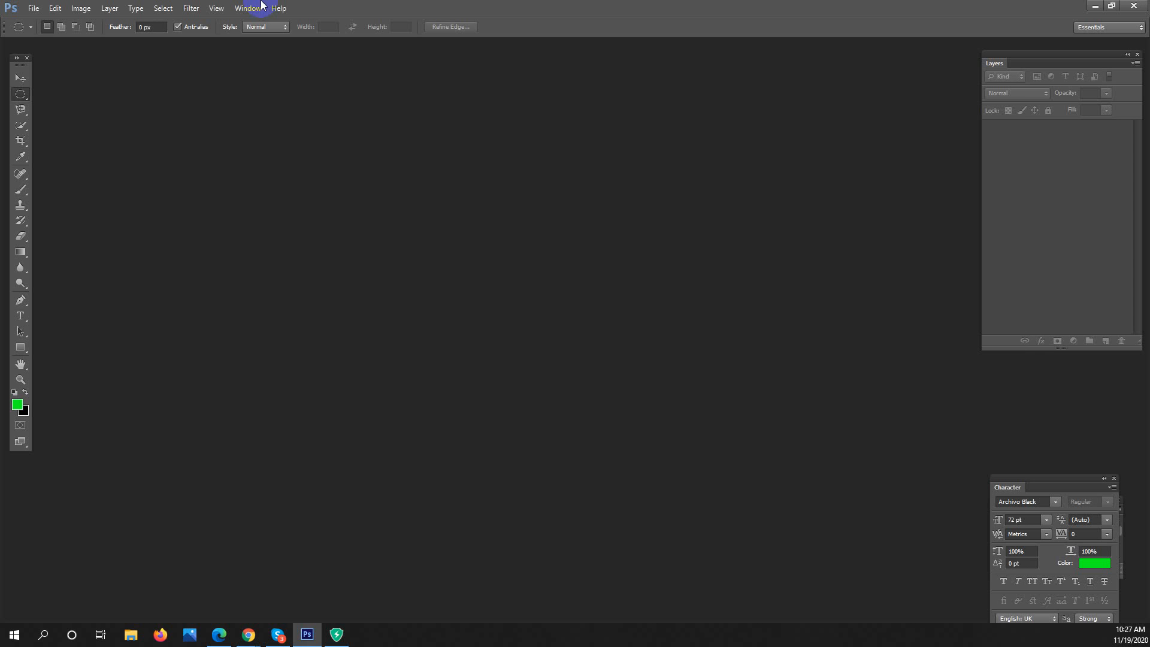
Create a new 1000 × 1458 px, 72 ppi RGB document with a white background and paste the copied sneaker image into it.
click(34, 9)
click(44, 23)
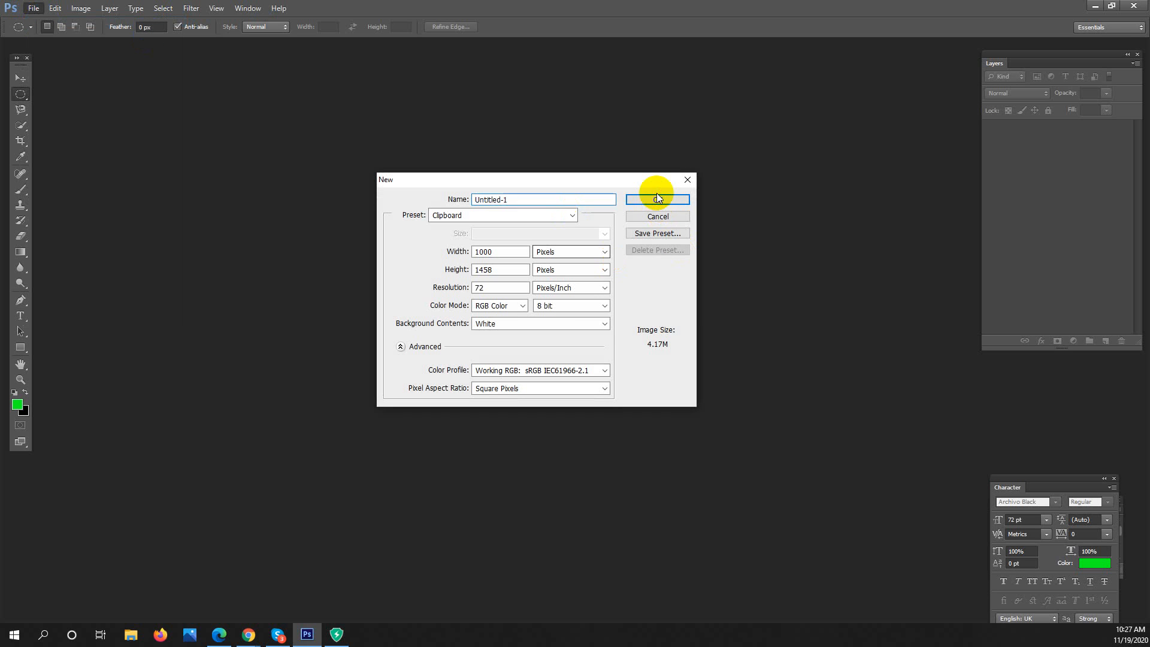
click(657, 199)
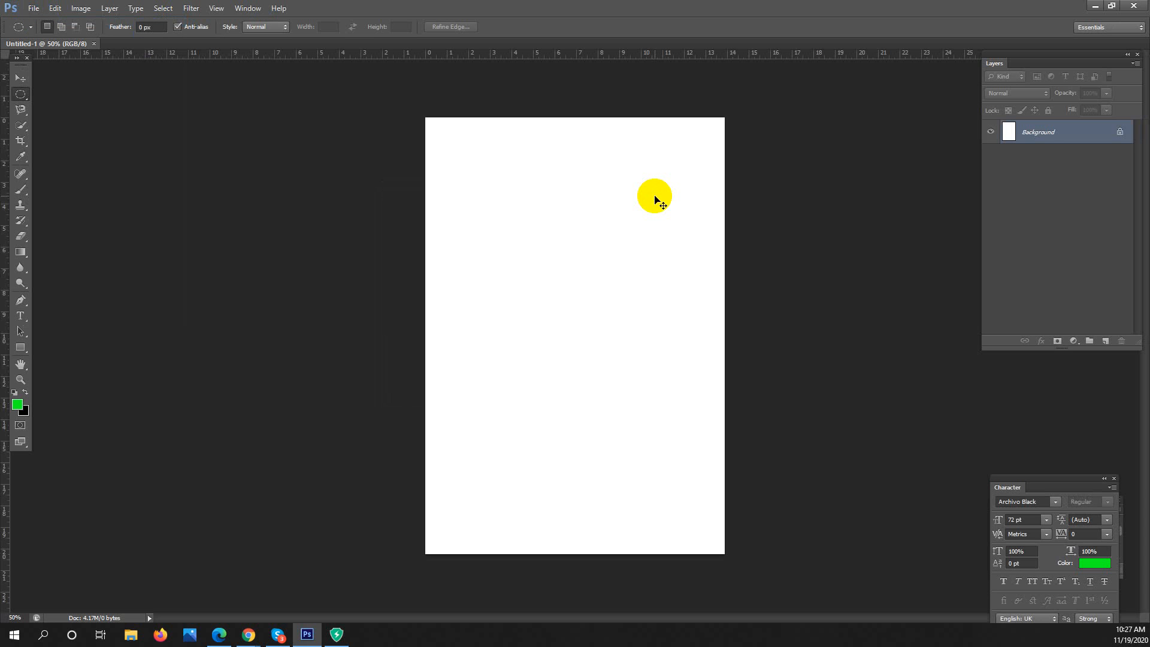
key(ctrl+v)
drag(657, 258, 954, 144)
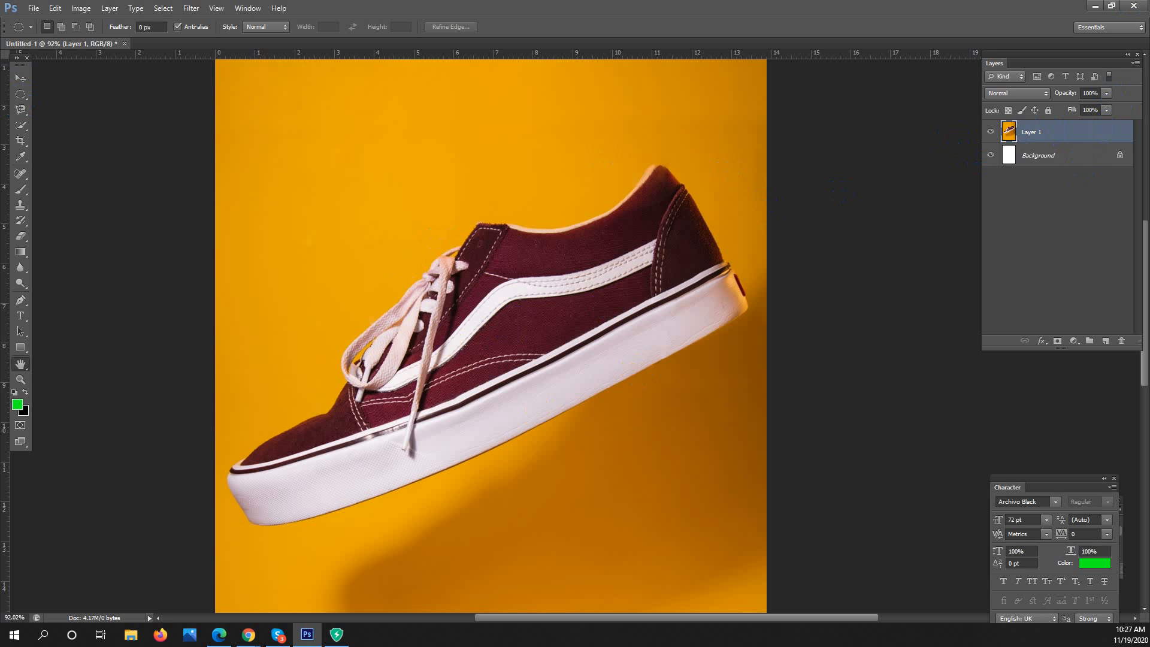
Convert the locked white Background into a regular layer named Layer 0.
click(1073, 154)
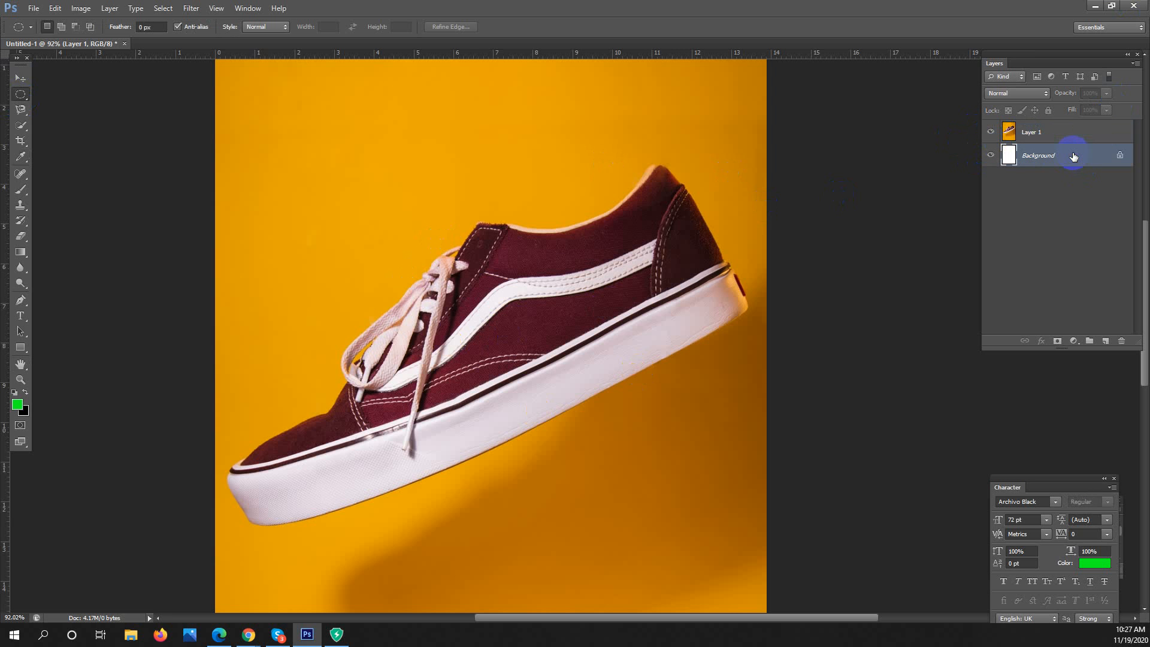
double_click(1010, 159)
click(727, 263)
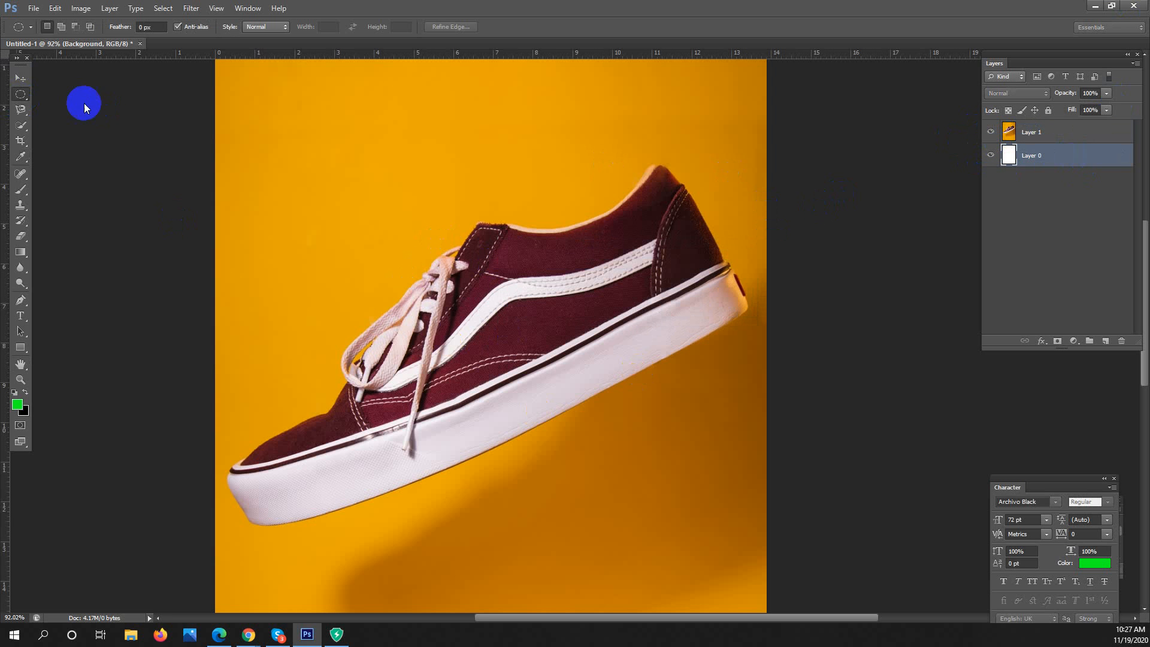
Trace the whole outline of the sneaker with the Magnetic Lasso and close it into a selection.
click(21, 110)
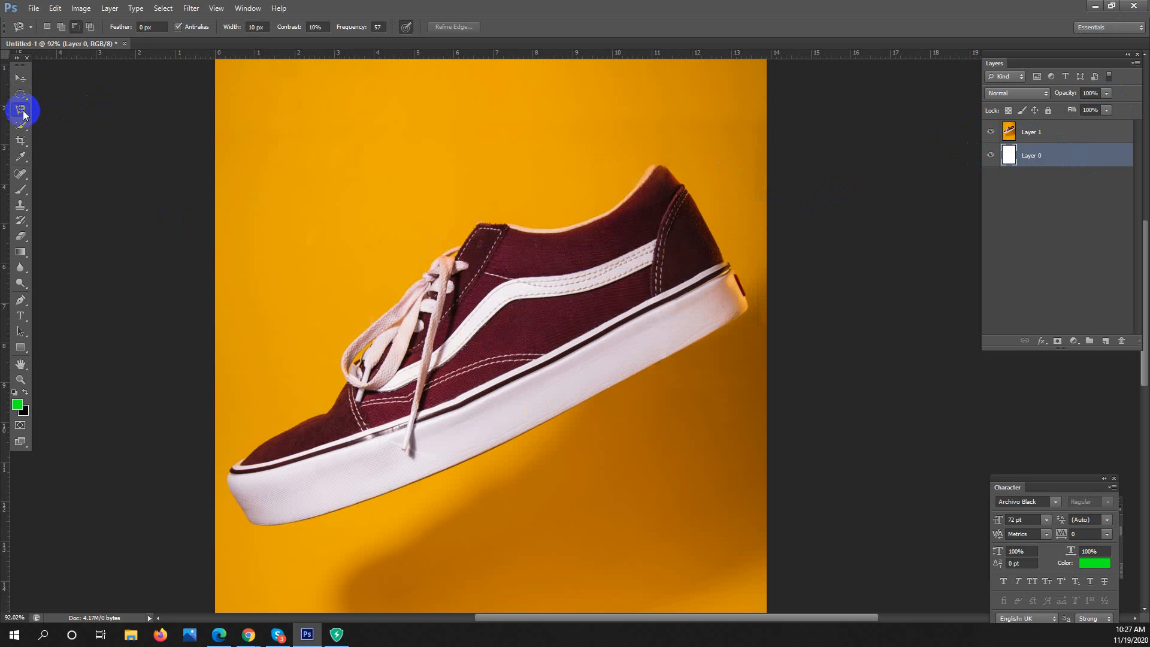
click(515, 441)
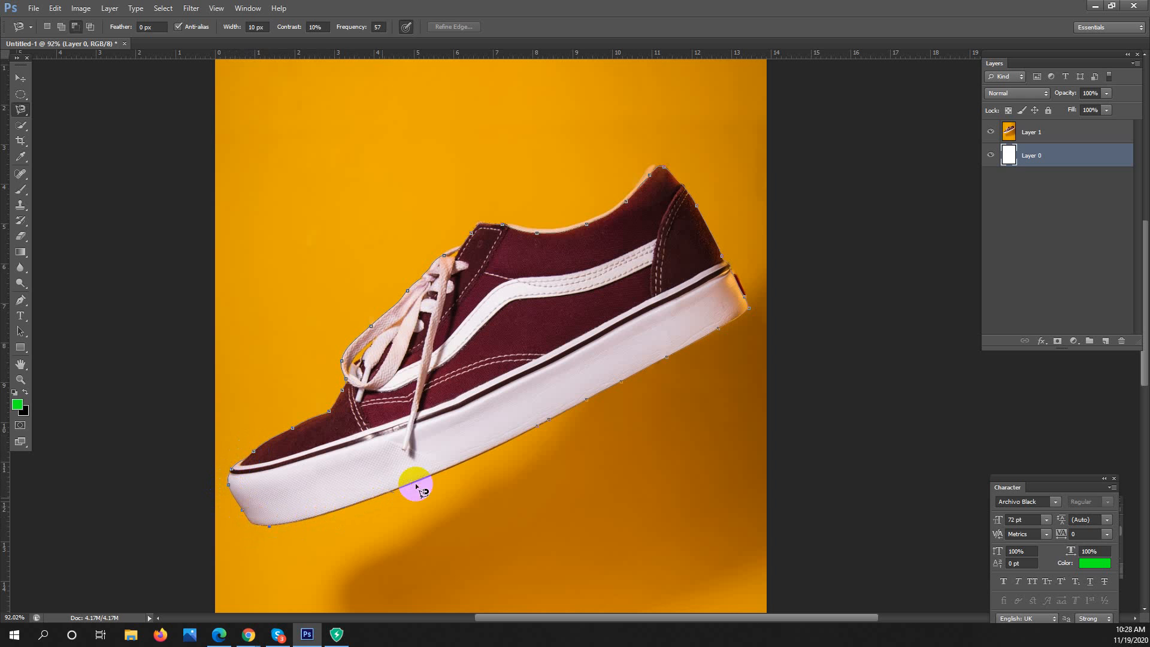
double_click(541, 427)
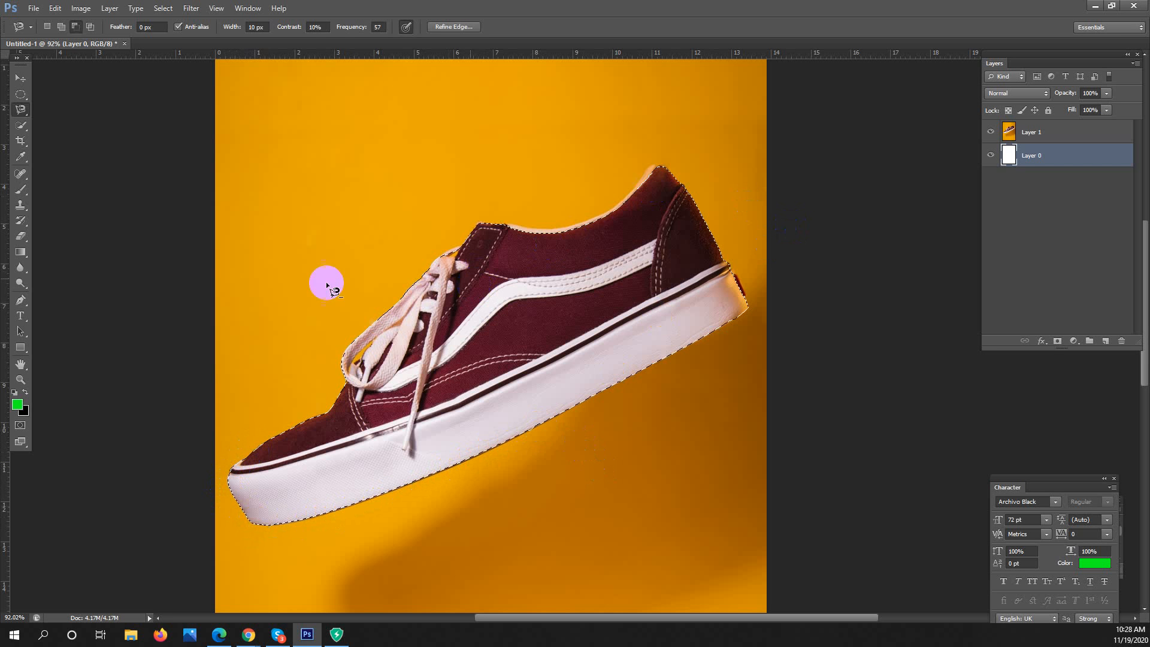
With the Lasso in add mode, add the missed cream collar rim just behind the tongue to the sneaker selection.
click(19, 115)
click(71, 112)
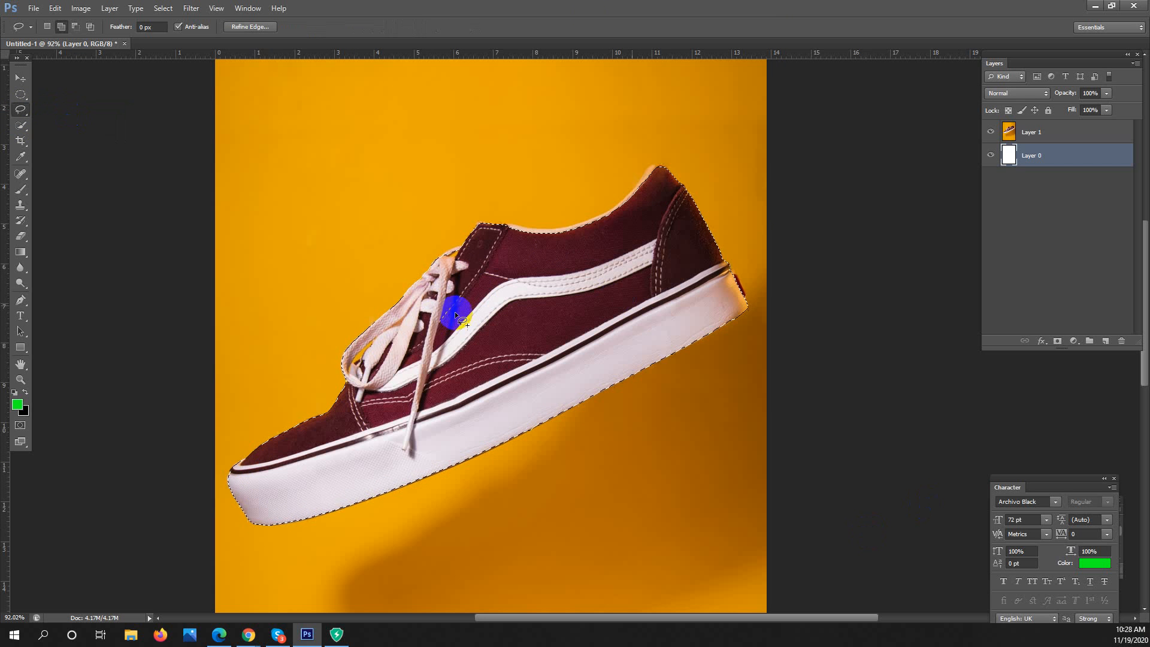
drag(471, 254, 628, 266)
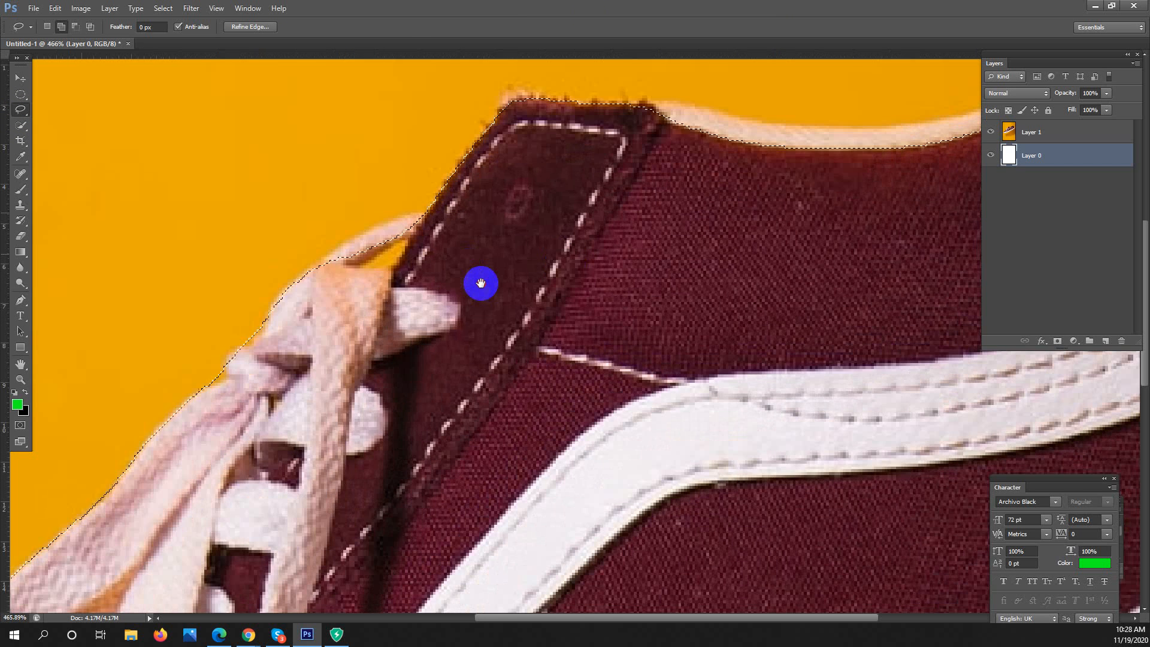
mouse_move(439, 213)
mouse_down()
mouse_move(478, 283)
mouse_move(513, 310)
mouse_move(416, 287)
mouse_move(386, 312)
mouse_move(496, 408)
mouse_up()
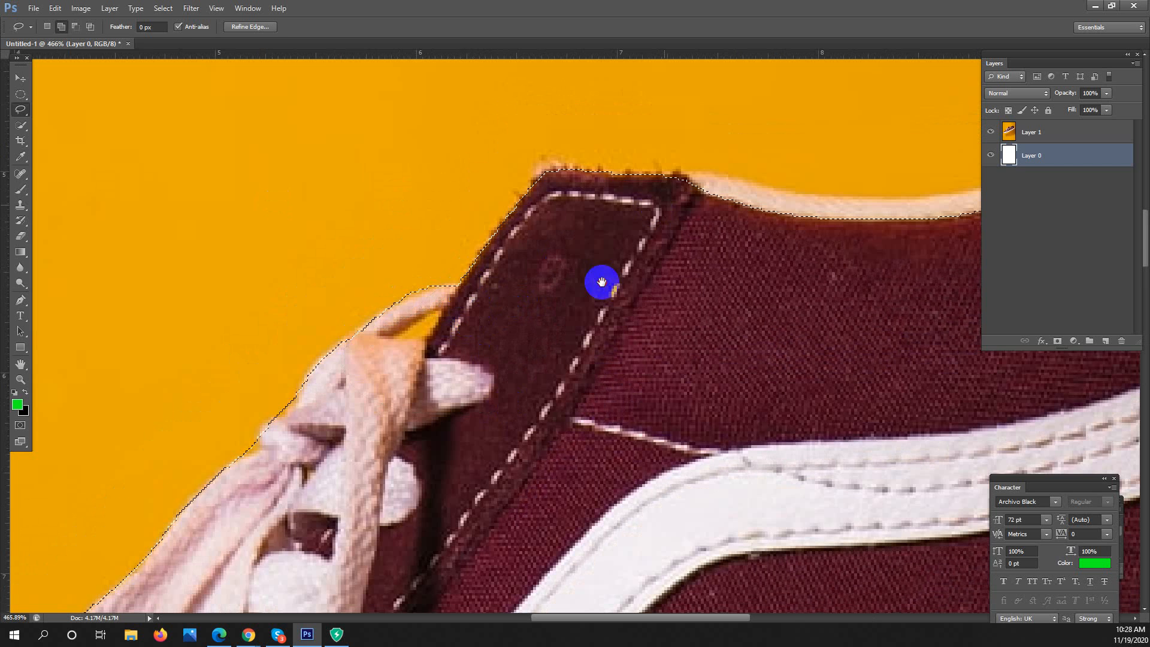
drag(598, 282, 400, 322)
mouse_move(700, 327)
mouse_down()
mouse_move(677, 321)
mouse_move(619, 390)
mouse_move(486, 423)
mouse_up()
scroll(685, 322, down, 4)
mouse_move(317, 413)
mouse_down()
mouse_move(490, 426)
mouse_move(439, 499)
mouse_move(327, 428)
mouse_up()
key(space)
drag(719, 429, 565, 411)
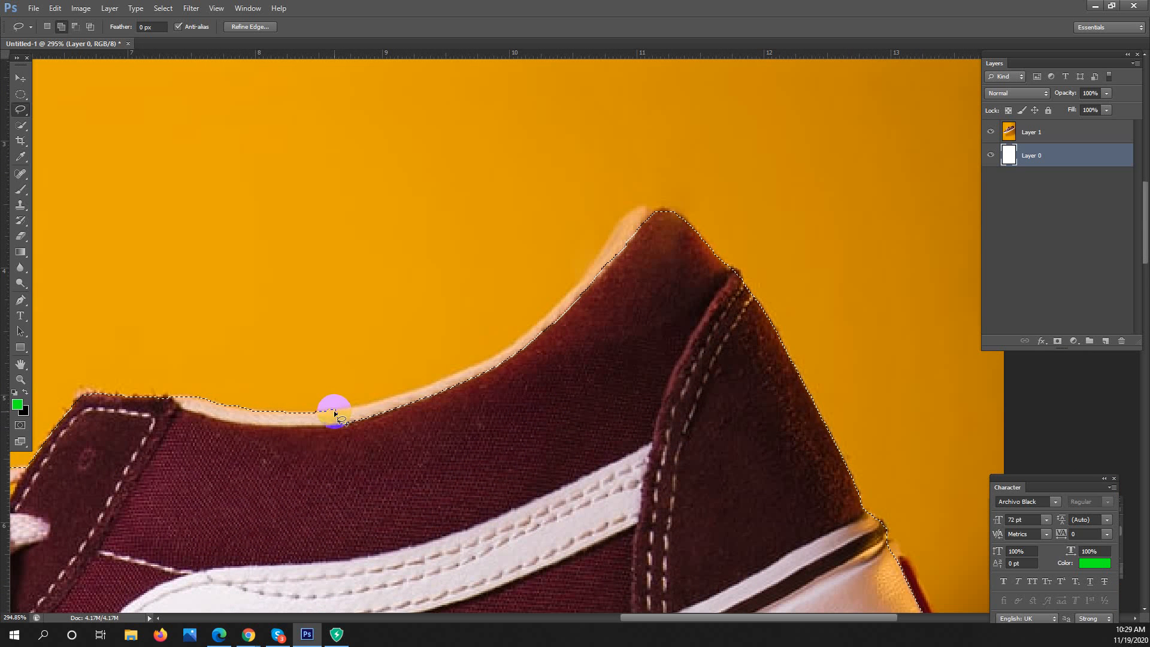
Add the rest of the cream collar rim, up to the tip of the heel, to the selection with the Lasso.
drag(334, 412, 427, 390)
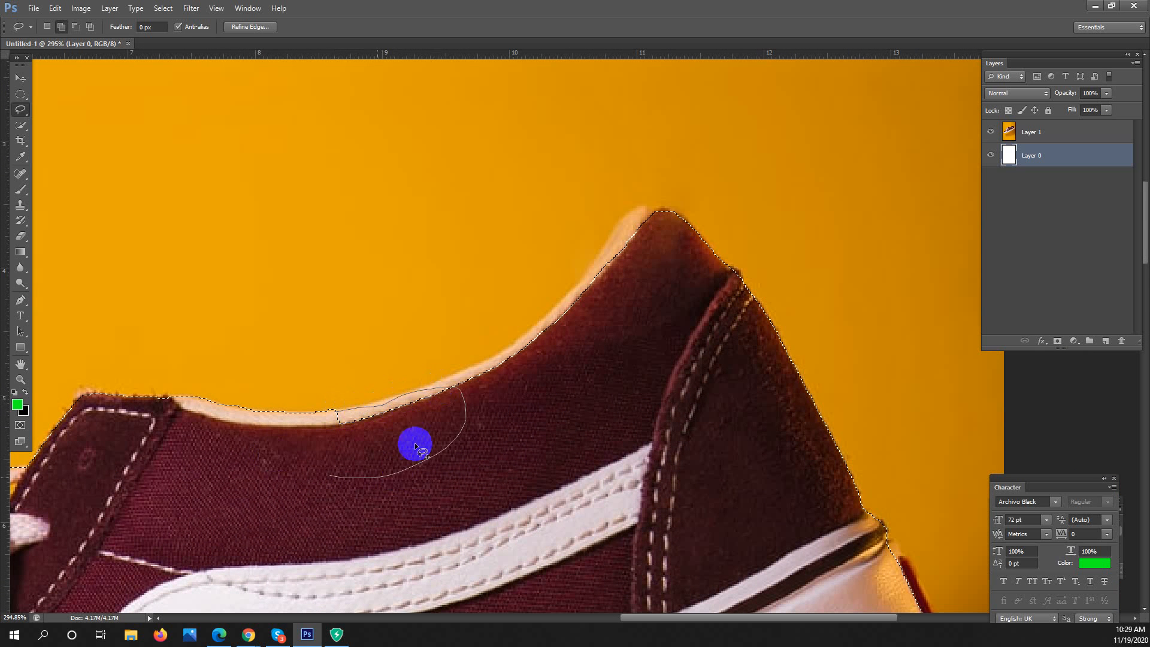
key(space)
drag(484, 422, 379, 430)
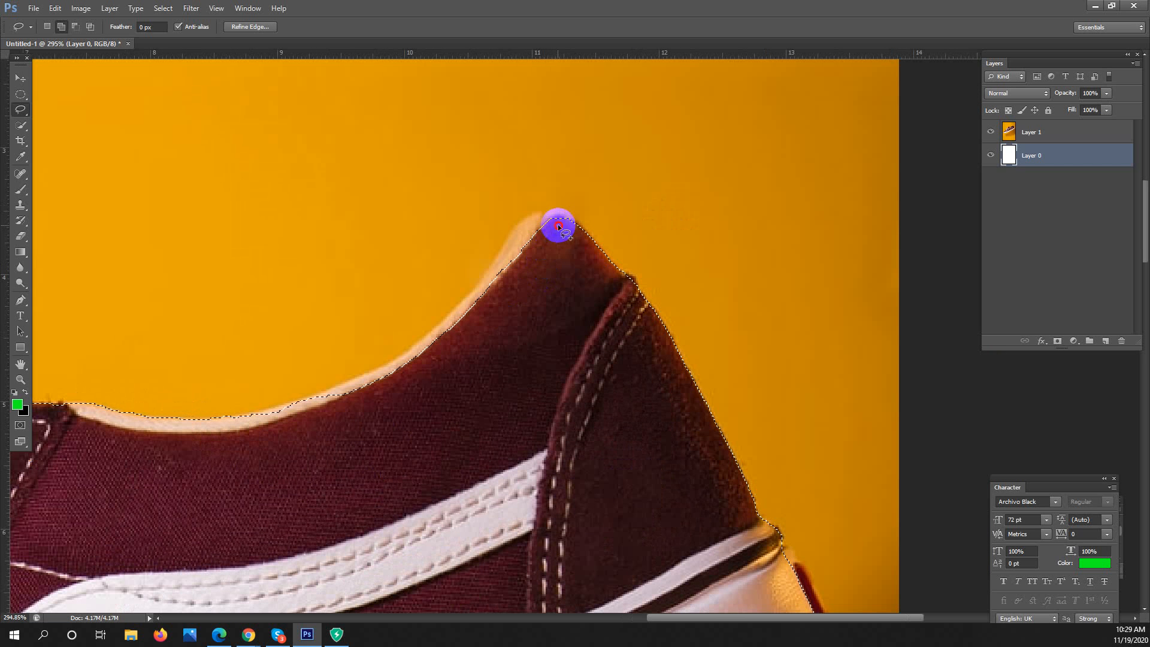
mouse_move(558, 226)
mouse_down()
mouse_move(449, 314)
mouse_move(447, 364)
mouse_move(534, 303)
mouse_move(548, 249)
mouse_up()
drag(471, 340, 575, 279)
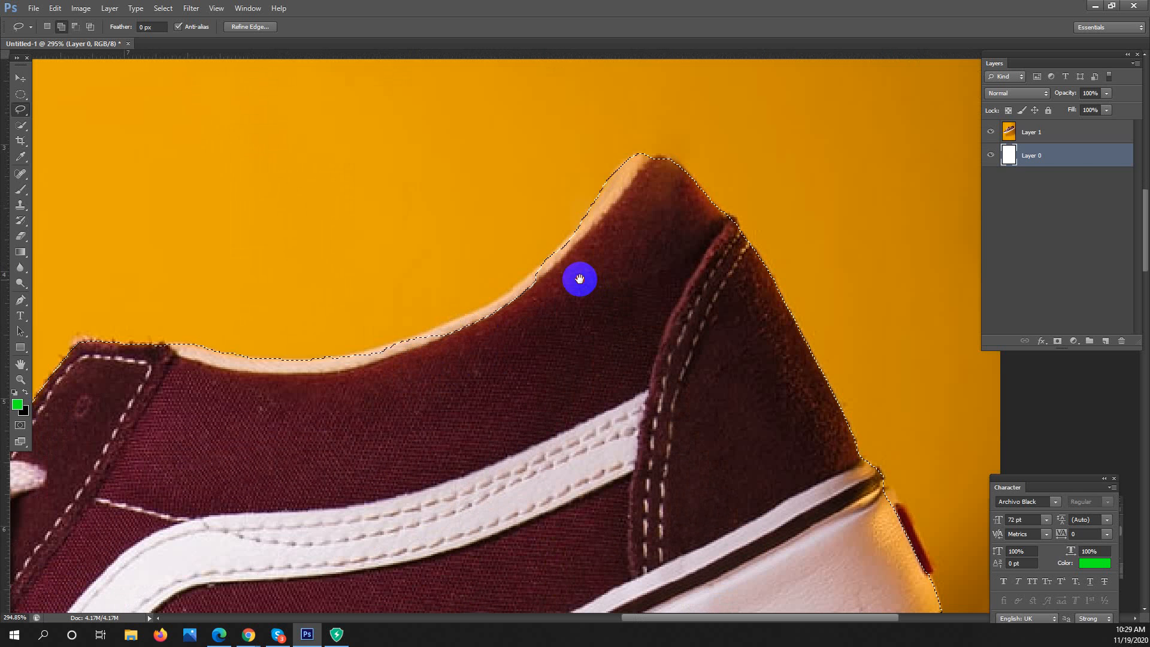
mouse_move(590, 211)
mouse_down()
mouse_move(493, 304)
mouse_move(350, 357)
mouse_up()
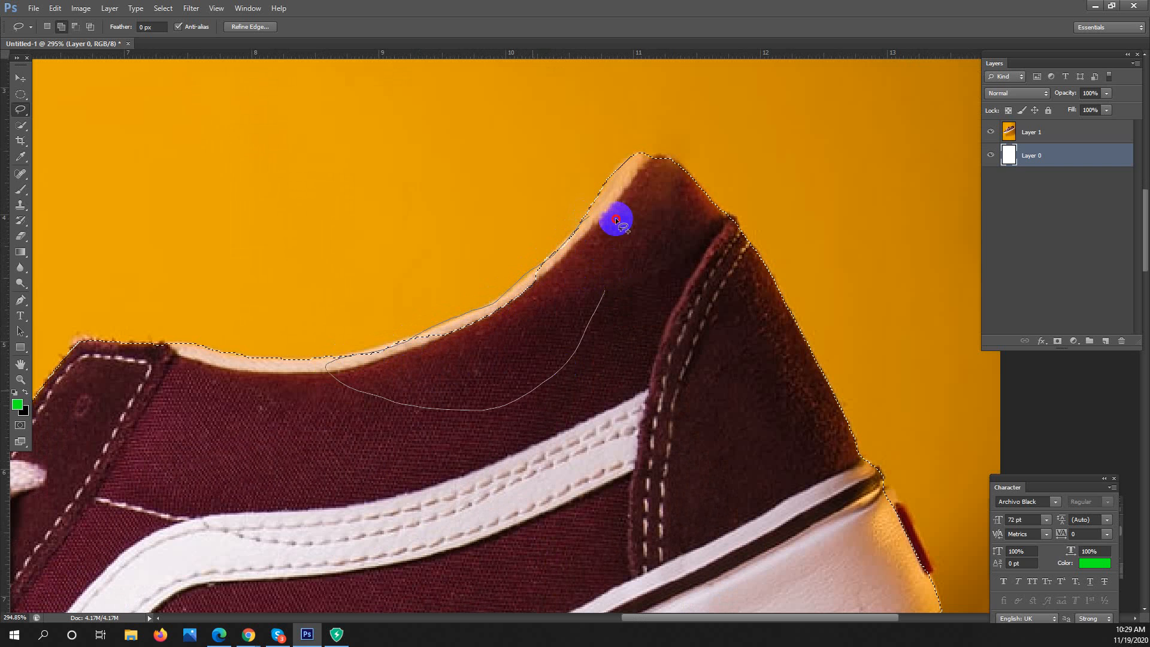
scroll(527, 287, up, 1)
mouse_move(587, 221)
mouse_down()
mouse_move(449, 329)
mouse_move(539, 309)
mouse_up()
mouse_move(421, 348)
mouse_down()
mouse_move(343, 362)
mouse_move(471, 382)
mouse_up()
drag(601, 348, 574, 350)
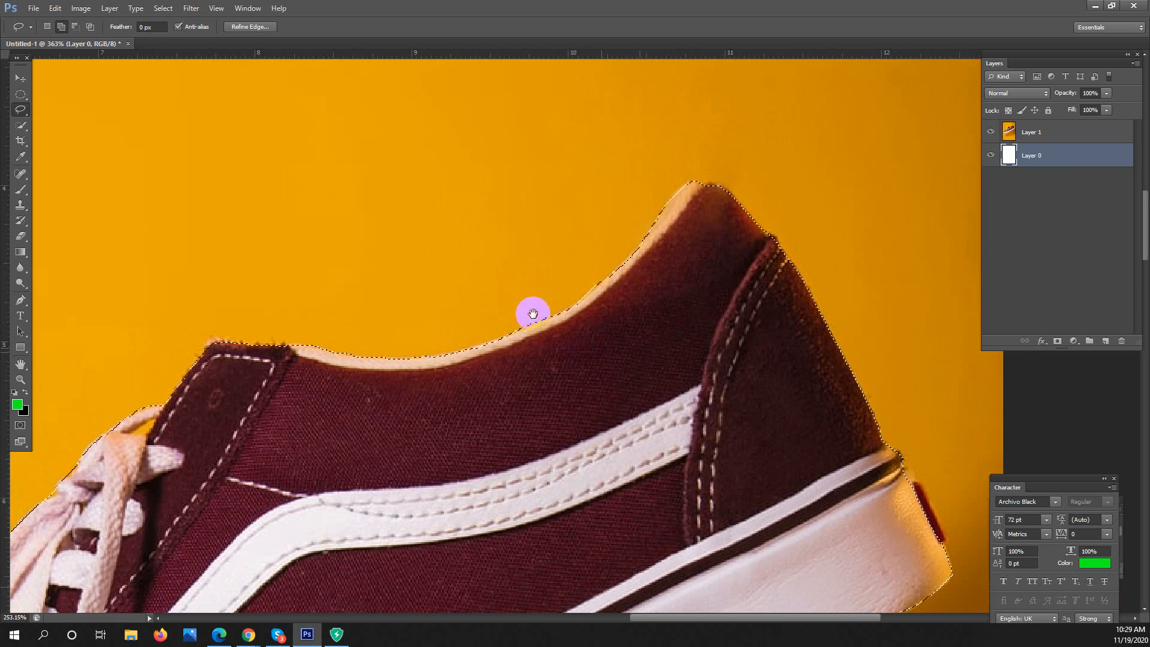
Add the small dark red tab on the back of the heel to the selection.
drag(719, 261, 507, 200)
mouse_move(597, 186)
mouse_down()
mouse_move(553, 171)
mouse_move(561, 179)
mouse_up()
mouse_move(523, 249)
mouse_down()
mouse_move(604, 315)
mouse_move(653, 413)
mouse_up()
drag(608, 291, 562, 131)
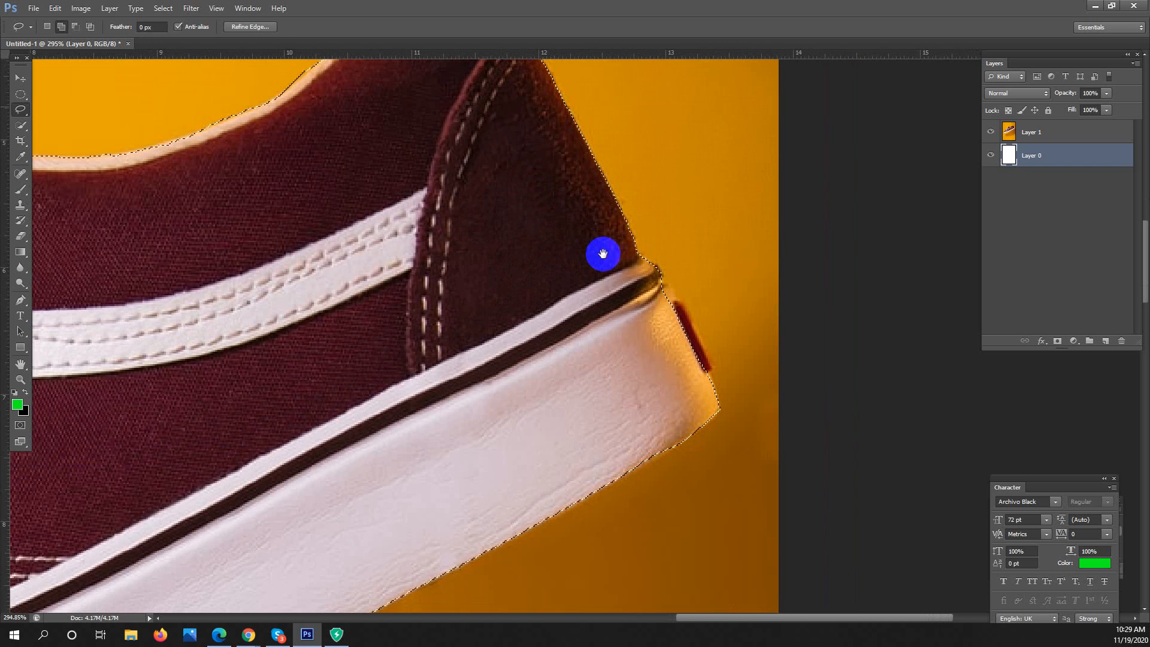
mouse_move(660, 276)
mouse_down()
mouse_move(706, 372)
mouse_move(673, 411)
mouse_up()
mouse_move(630, 309)
mouse_down()
mouse_move(684, 316)
mouse_move(675, 307)
mouse_move(686, 306)
mouse_move(712, 365)
mouse_move(667, 331)
mouse_move(686, 304)
mouse_move(709, 372)
mouse_move(684, 307)
mouse_up()
drag(630, 442, 619, 288)
drag(575, 317, 631, 282)
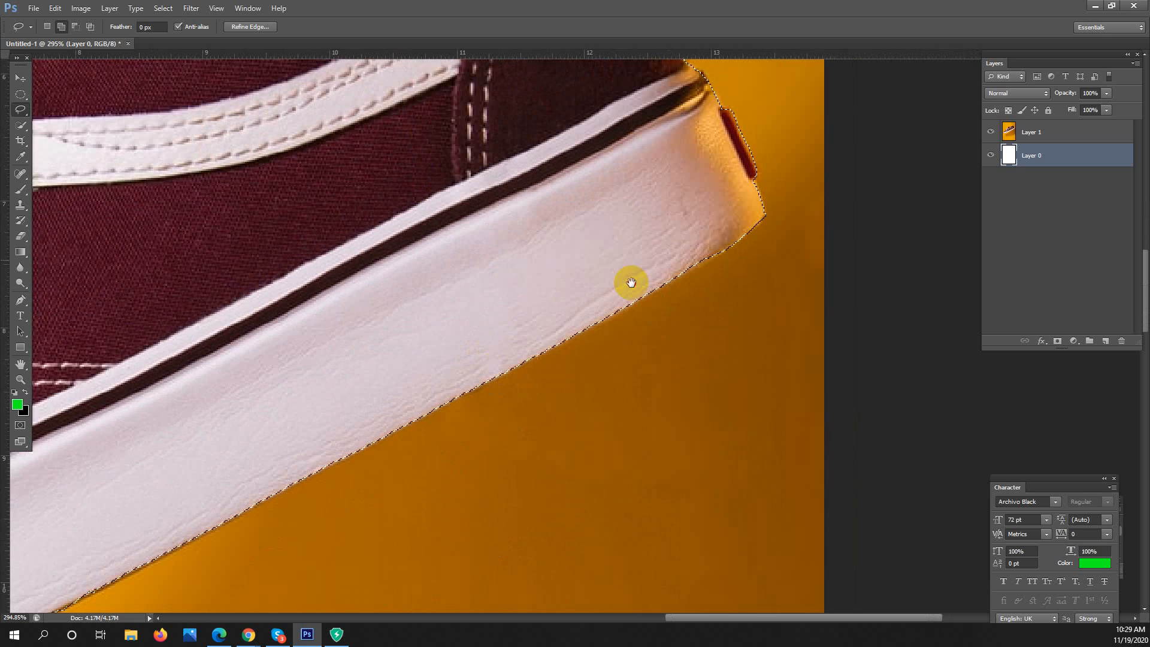
Check the selection edge along the sole and add the missed pale rim at the toe to the selection.
drag(558, 292, 636, 254)
drag(248, 475, 703, 234)
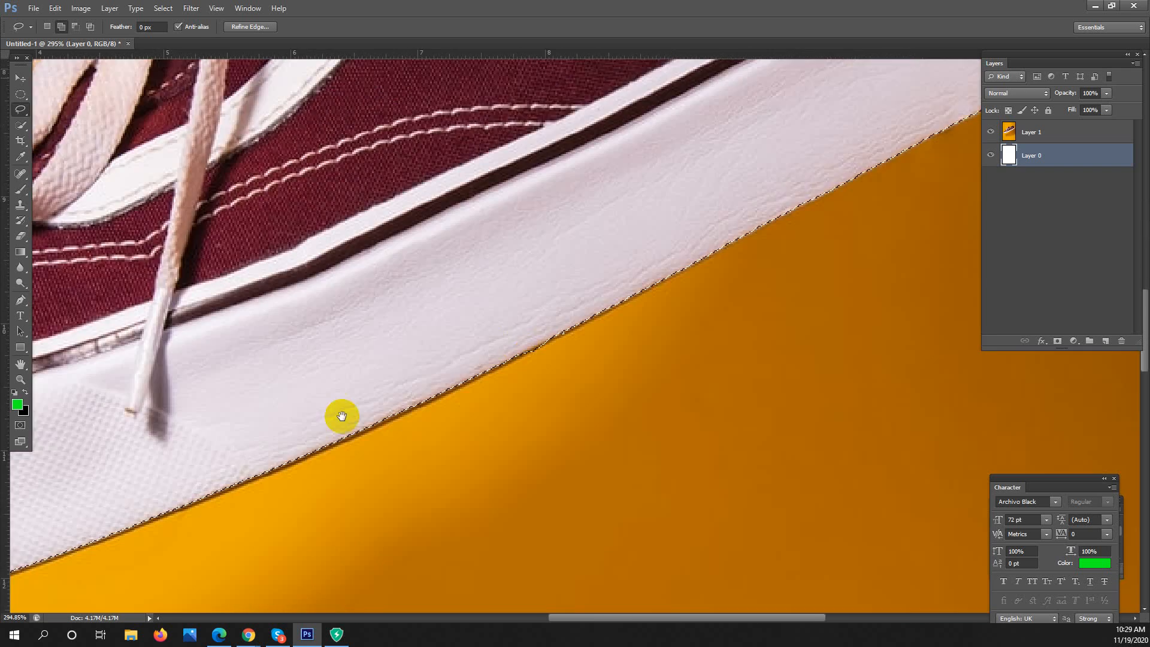
drag(341, 416, 629, 353)
drag(395, 377, 706, 397)
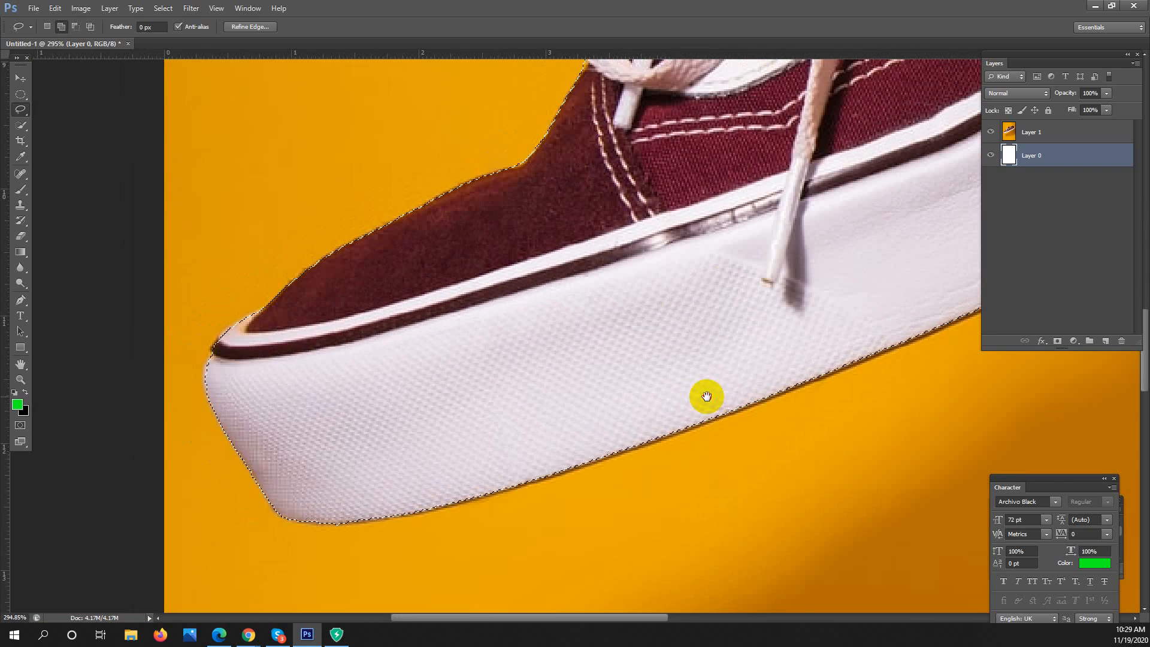
drag(621, 305, 621, 346)
drag(231, 393, 384, 377)
scroll(252, 436, up, 2)
scroll(384, 377, up, 1)
mouse_move(407, 340)
mouse_down()
mouse_move(342, 360)
mouse_move(321, 388)
mouse_move(426, 401)
mouse_move(417, 363)
mouse_move(355, 418)
mouse_move(321, 416)
mouse_move(323, 406)
mouse_move(313, 439)
mouse_move(328, 458)
mouse_move(400, 447)
mouse_move(322, 406)
mouse_up()
drag(428, 466, 546, 384)
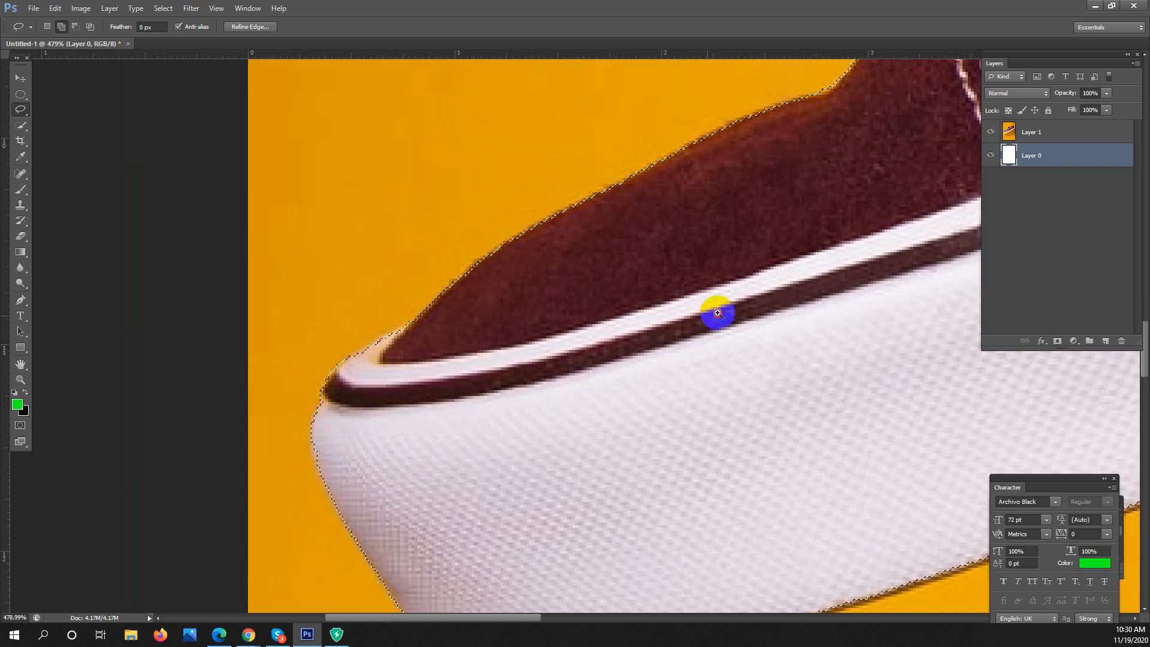
Subtract the orange gaps inside the lace loop and between the top lace and the tongue from the selection.
scroll(719, 316, down, 5)
drag(707, 360, 480, 468)
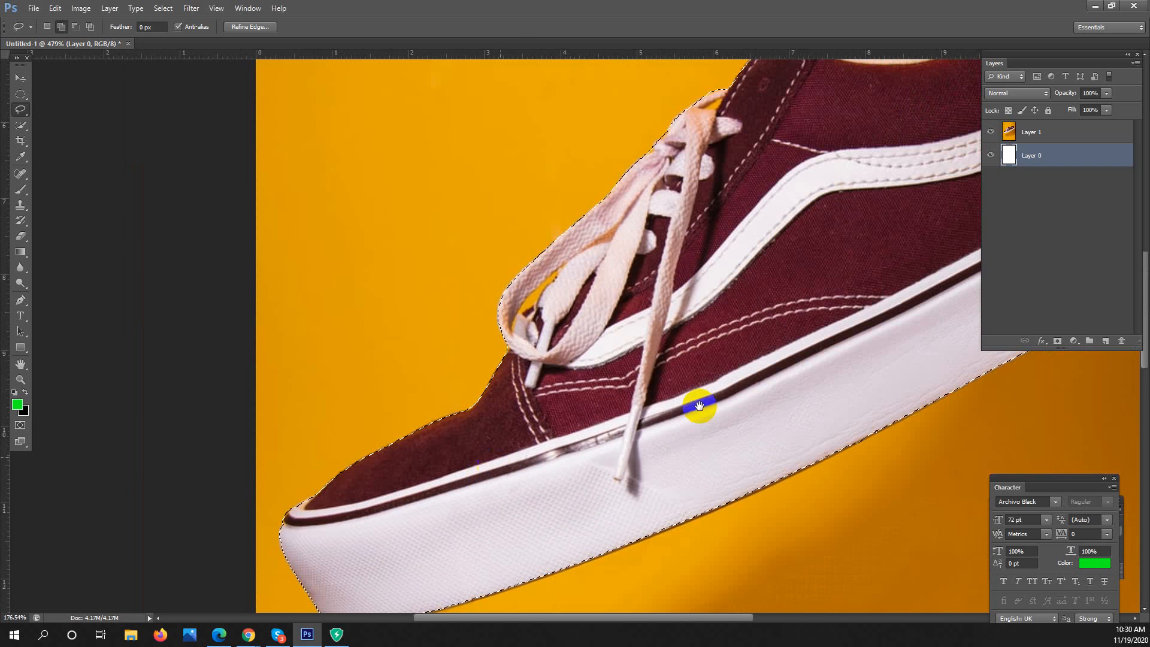
scroll(530, 295, up, 5)
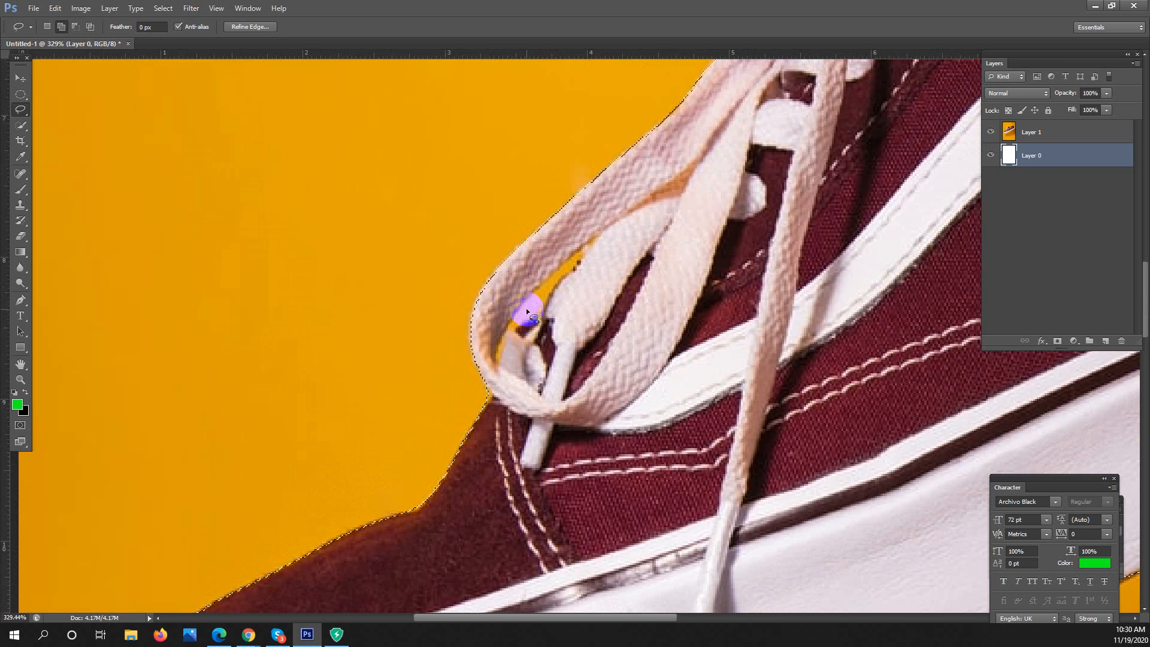
click(80, 29)
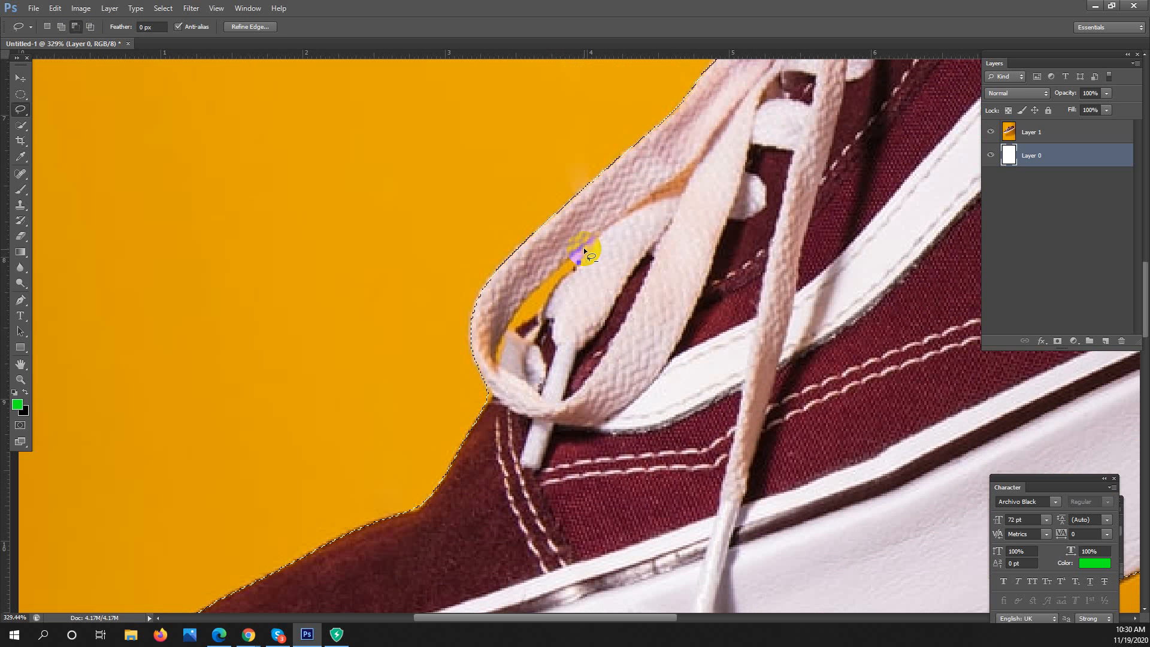
drag(583, 247, 540, 286)
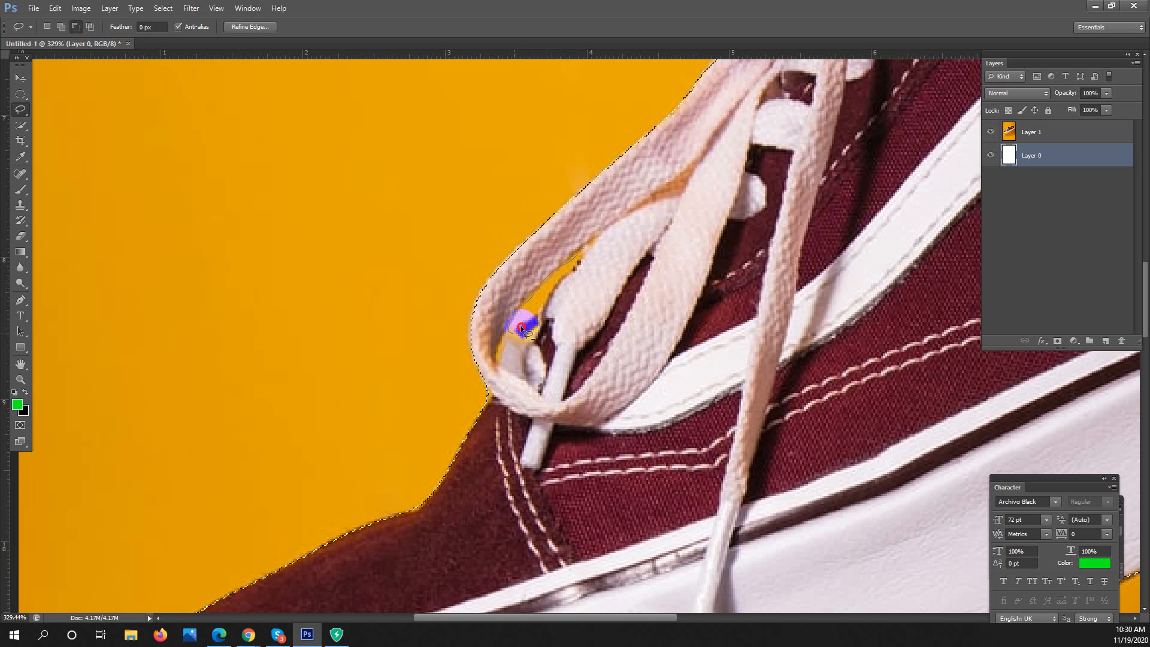
drag(521, 327, 558, 278)
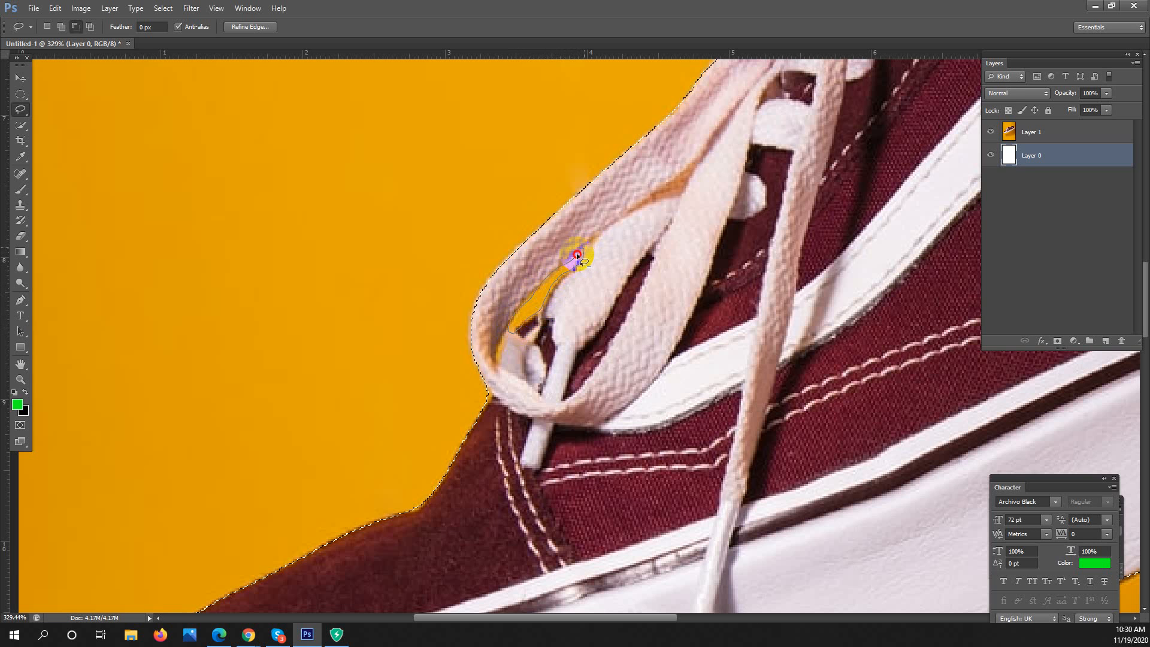
drag(562, 270, 561, 270)
mouse_move(542, 313)
mouse_down()
mouse_move(485, 383)
mouse_move(443, 375)
mouse_up()
drag(678, 195, 606, 374)
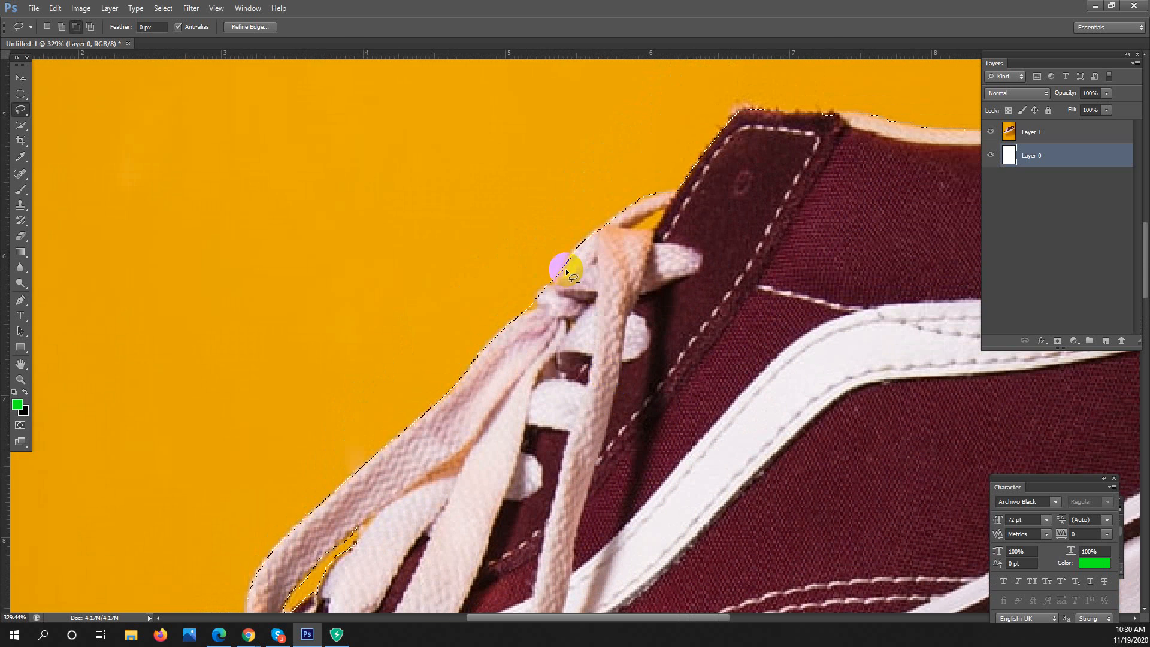
mouse_move(561, 260)
mouse_down()
mouse_move(563, 275)
mouse_move(508, 241)
mouse_move(551, 231)
mouse_move(721, 246)
mouse_move(667, 215)
mouse_move(636, 225)
mouse_move(647, 231)
mouse_move(662, 213)
mouse_move(654, 257)
mouse_move(664, 217)
mouse_move(652, 229)
mouse_up()
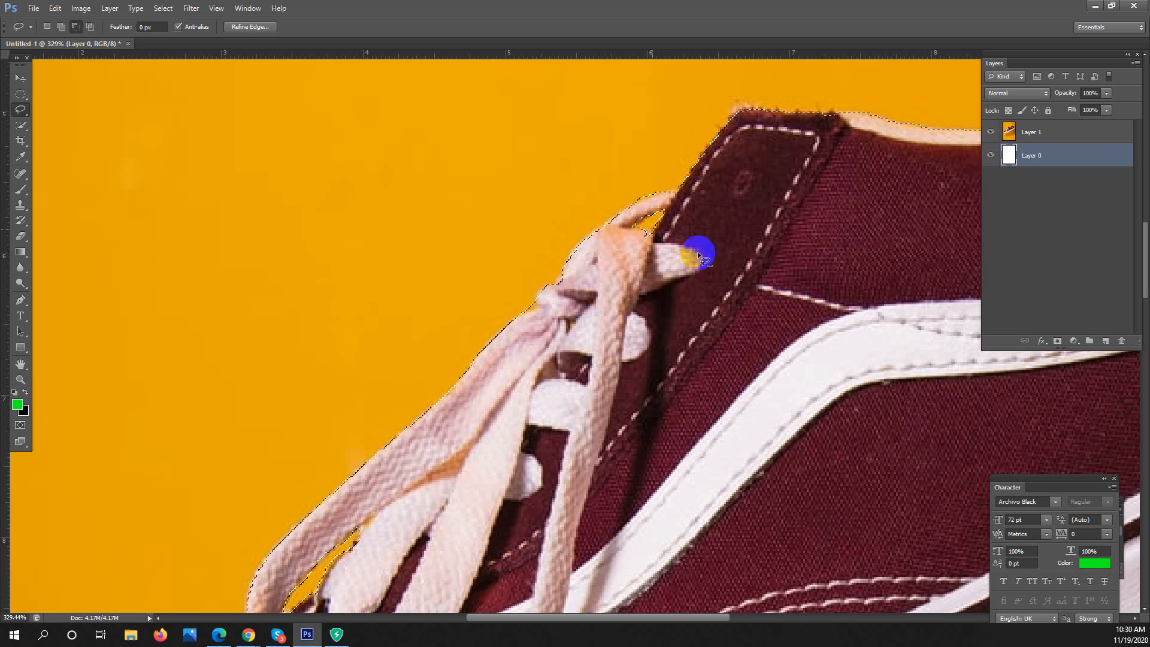
Try deleting the selected sneaker area from Layer 1 and undo the deletion.
key(ctrl+0)
drag(632, 260, 631, 259)
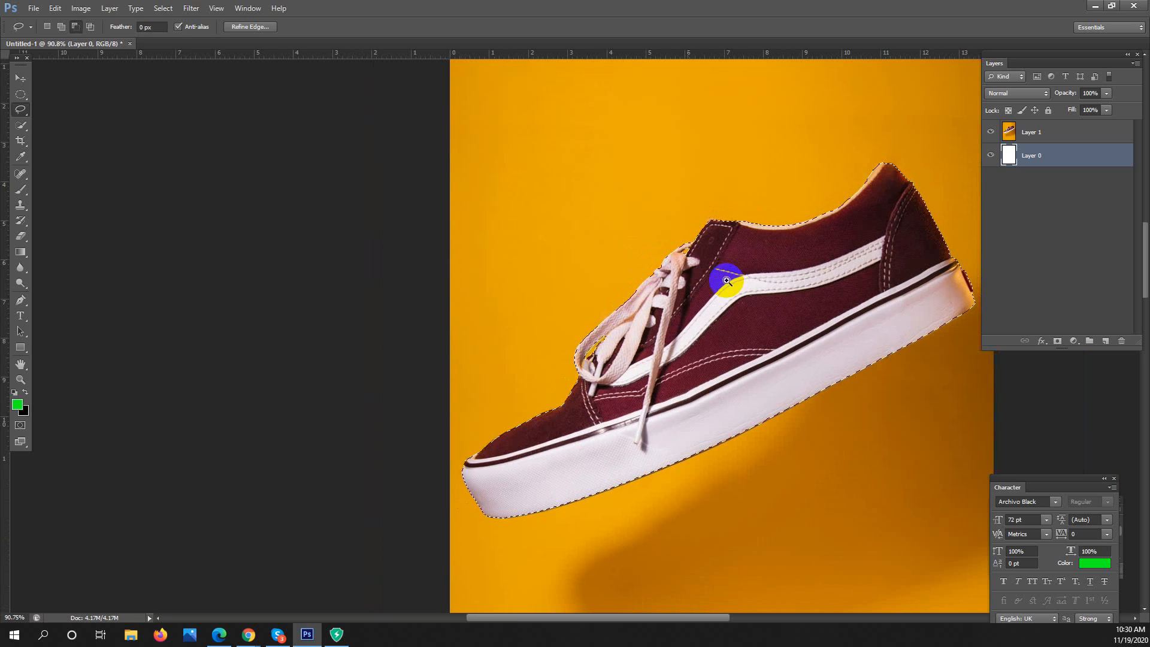
drag(726, 279, 687, 258)
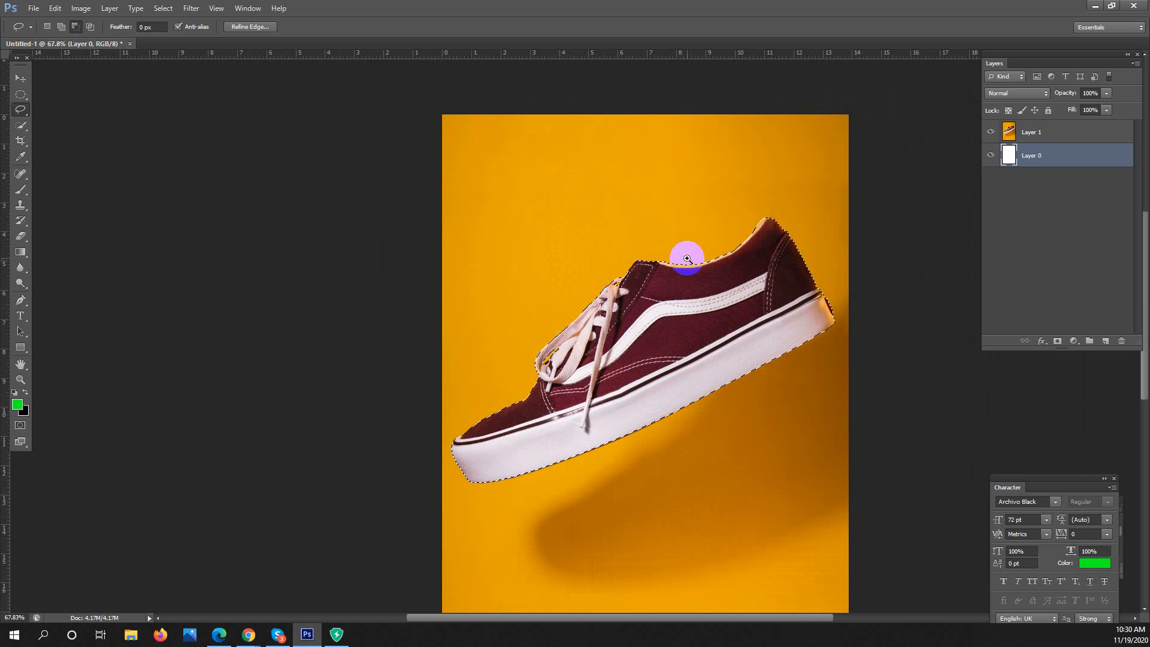
drag(713, 298, 685, 298)
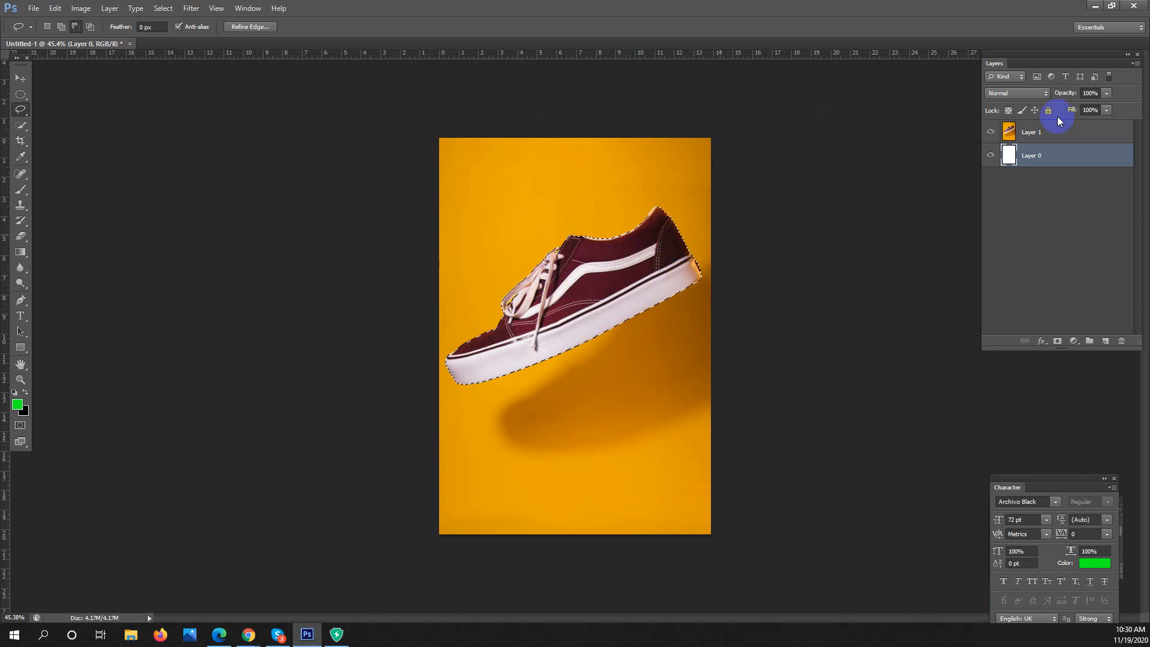
click(1053, 130)
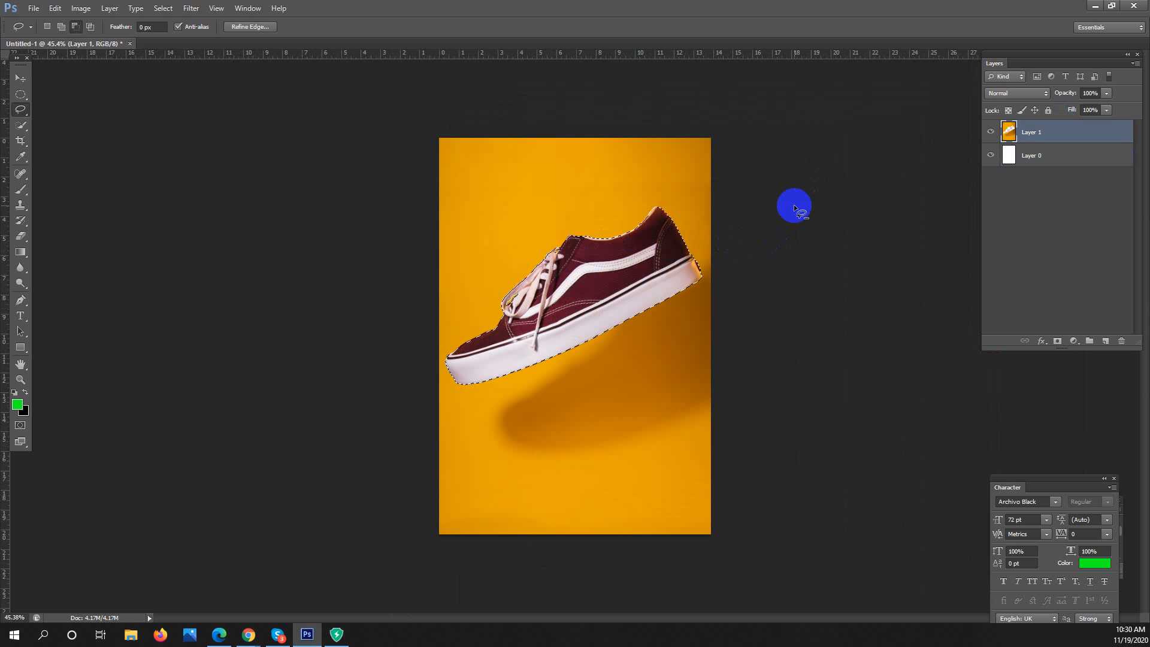
key(Delete)
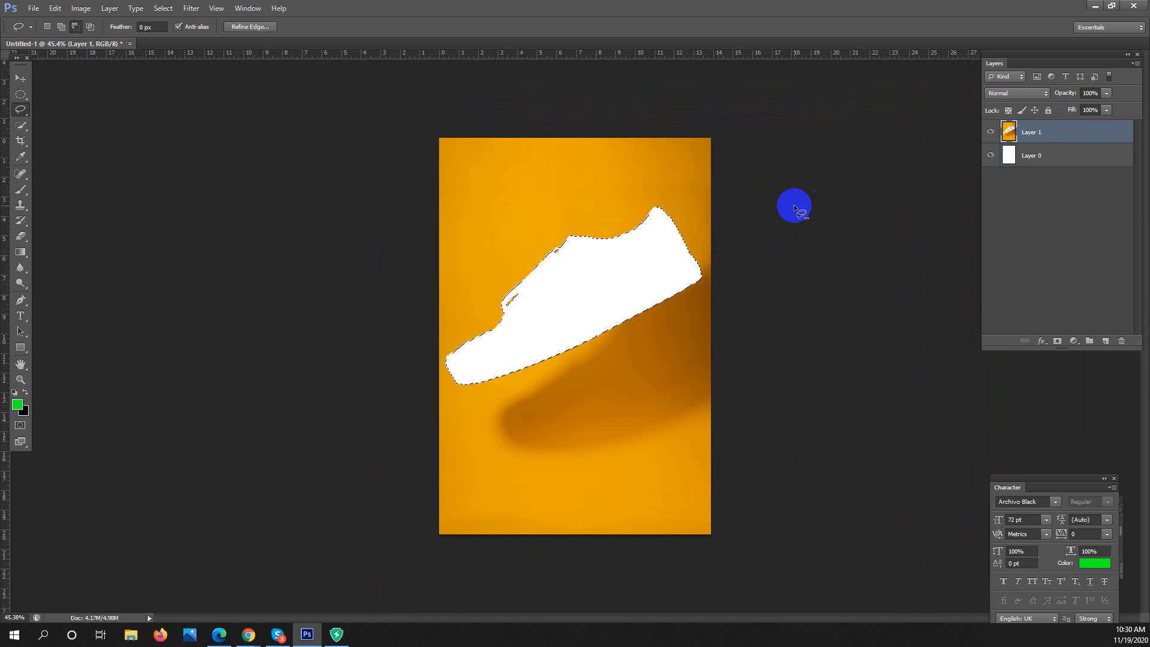
key(ctrl+z)
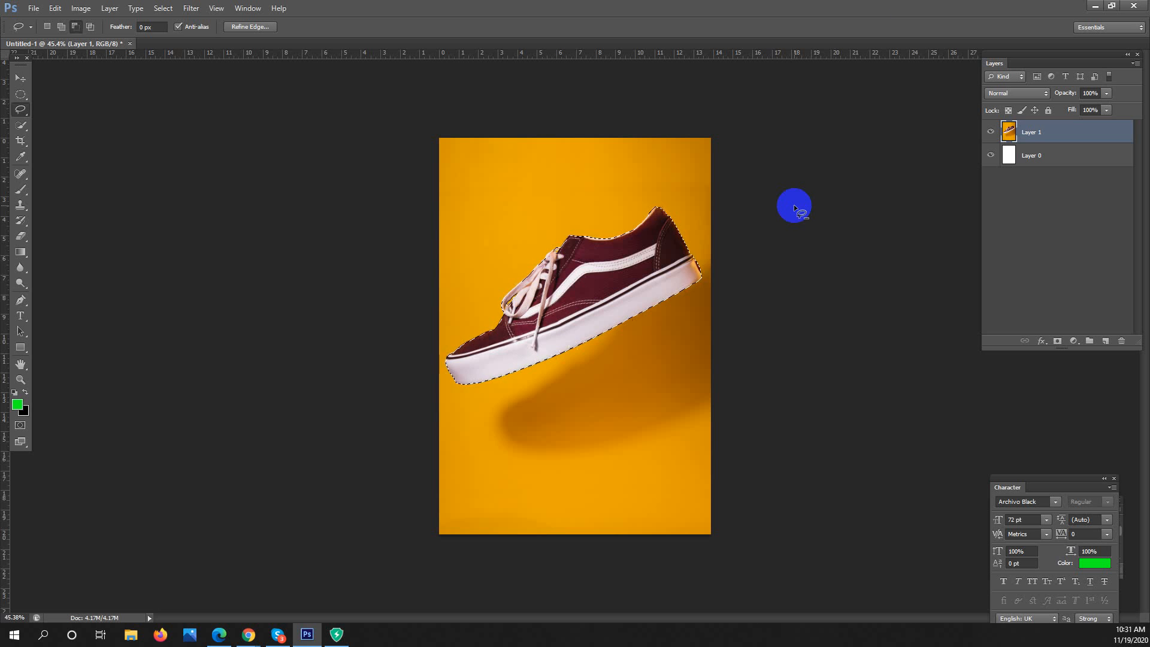
Use the inverse of the sneaker selection to delete the orange background from Layer 1, and deselect.
right_click(577, 285)
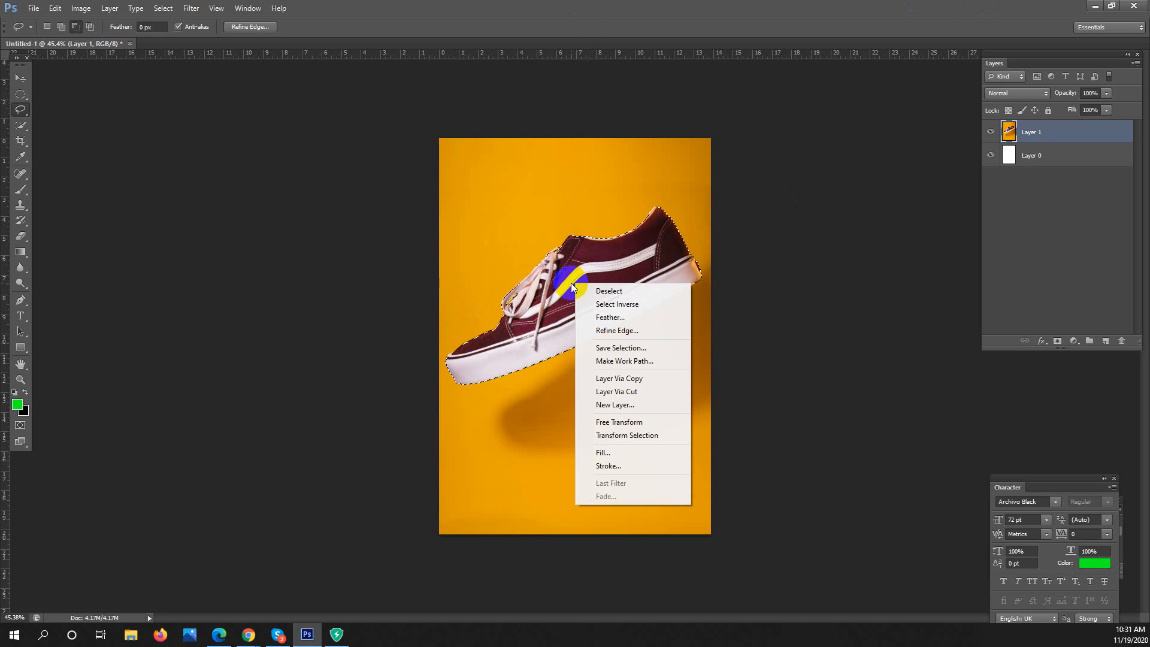
click(659, 304)
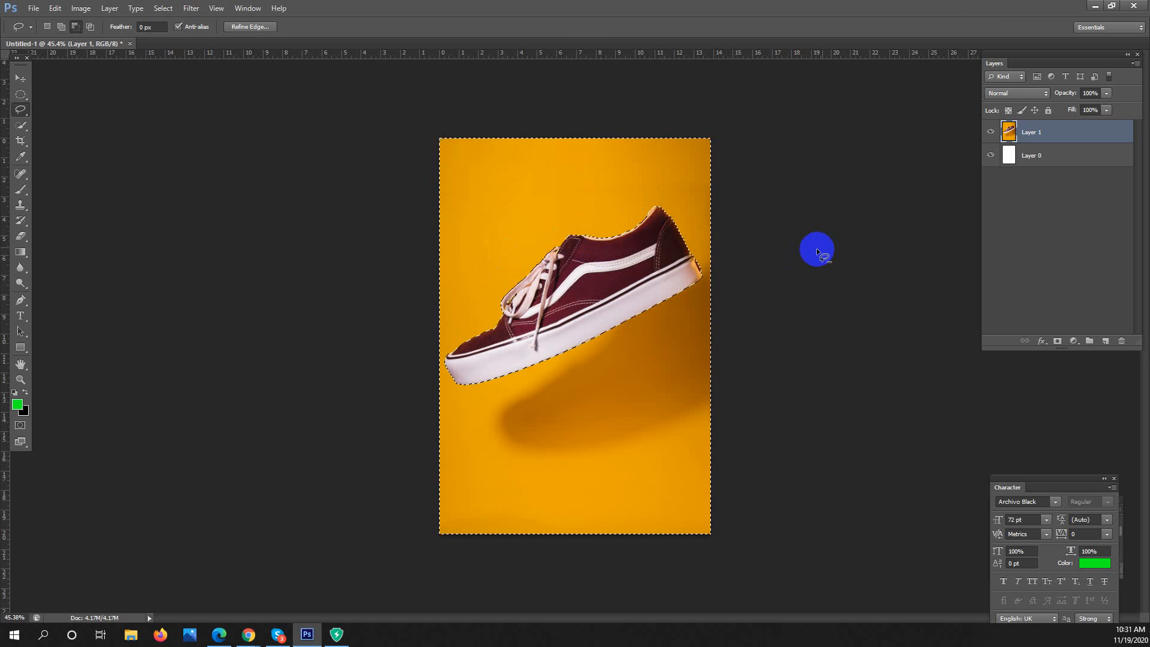
key(Delete)
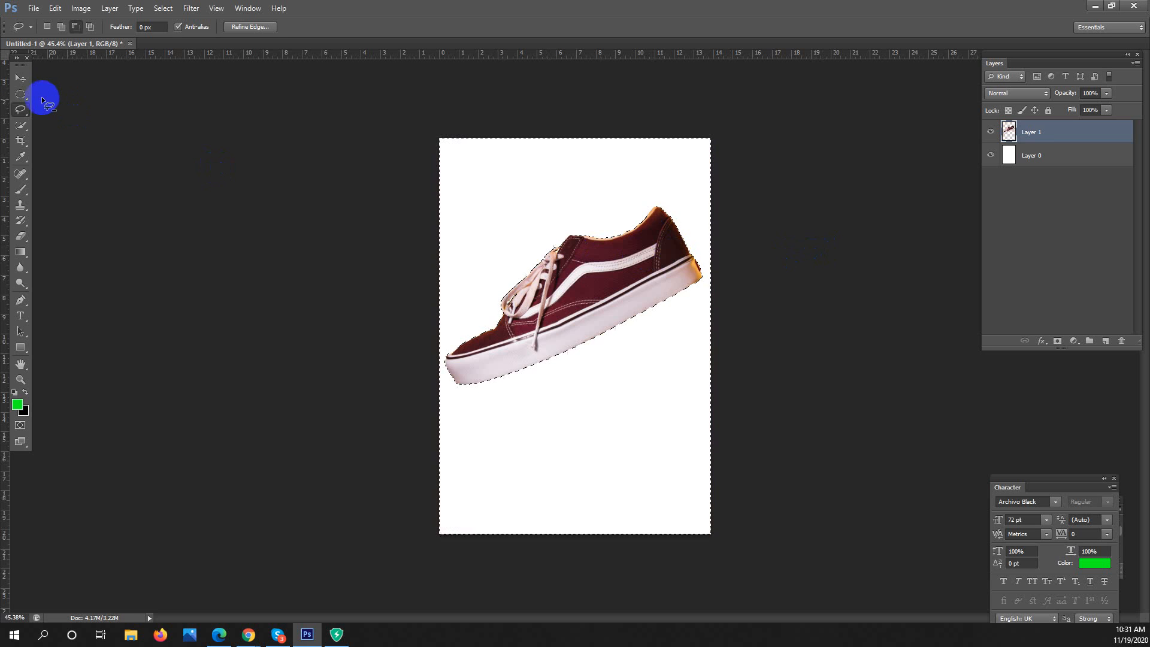
click(20, 94)
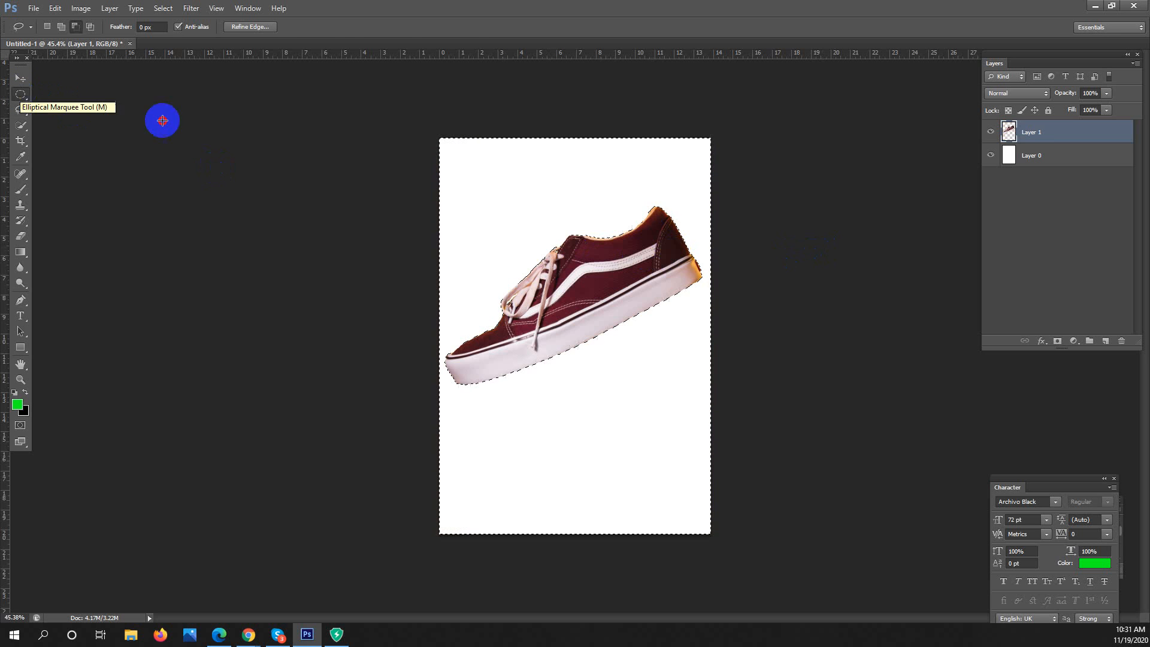
click(670, 185)
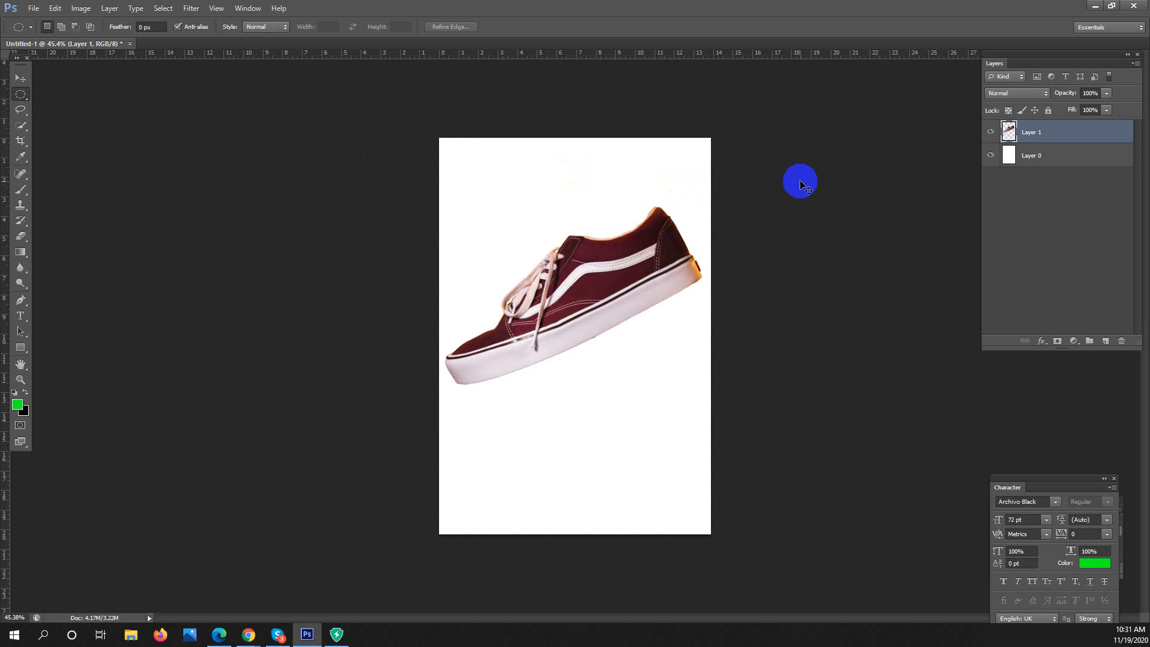
Undo the deselection, the background deletion and the selection inversion to return to the original sneaker selection.
key(ctrl+z)
key(ctrl+alt+z)
key(ctrl+alt+z)
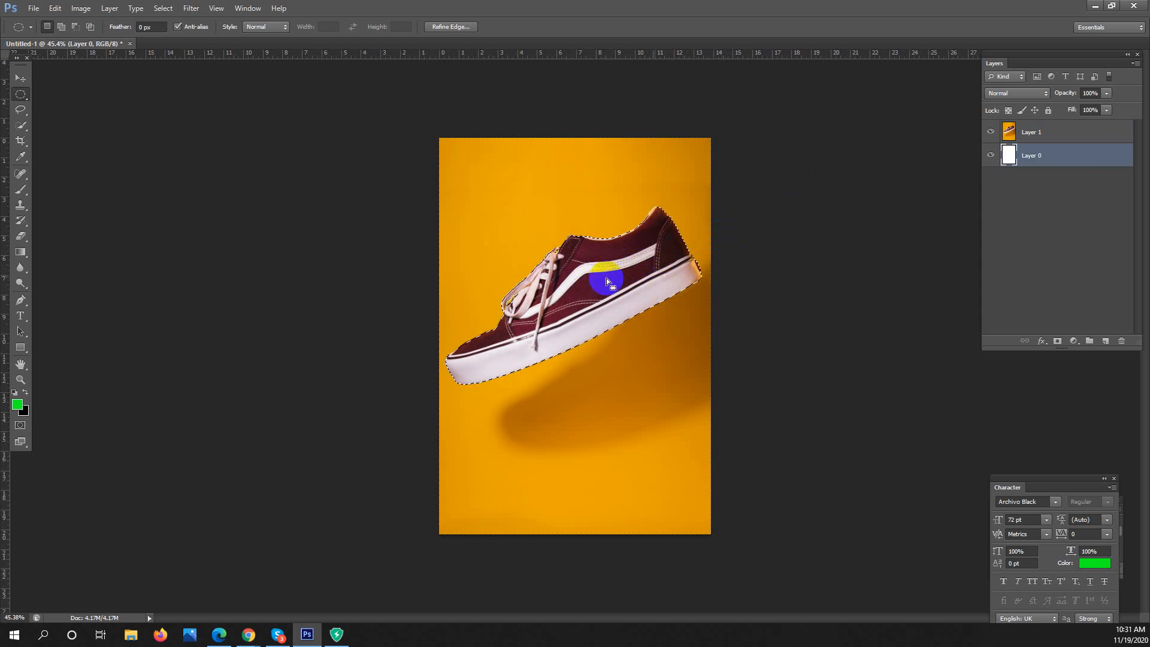
Try painting a green Brush stroke on Layer 1 across the selected sneaker, and undo the stroke.
click(1081, 130)
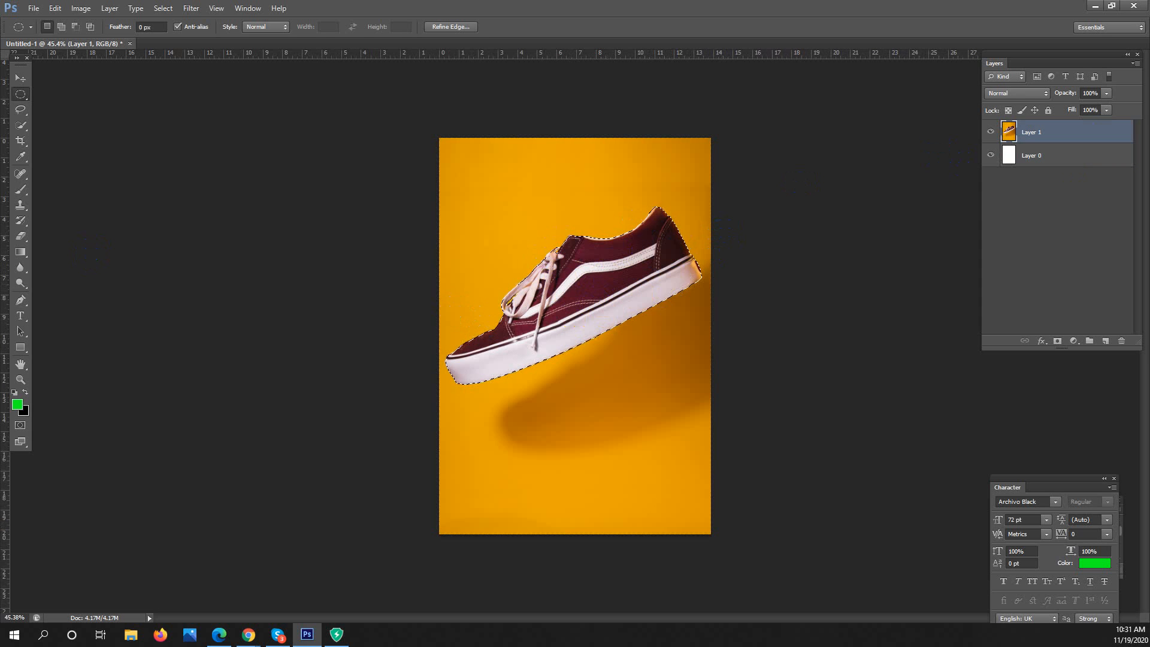
click(20, 189)
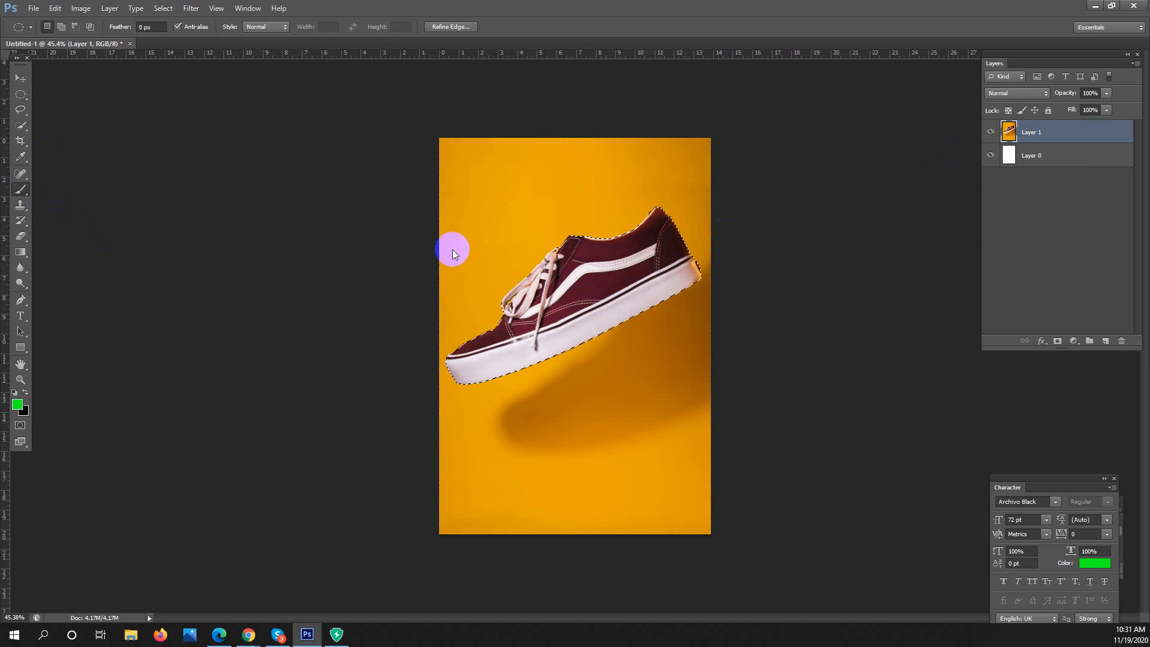
mouse_move(550, 251)
mouse_down()
mouse_move(576, 277)
mouse_move(687, 246)
mouse_up()
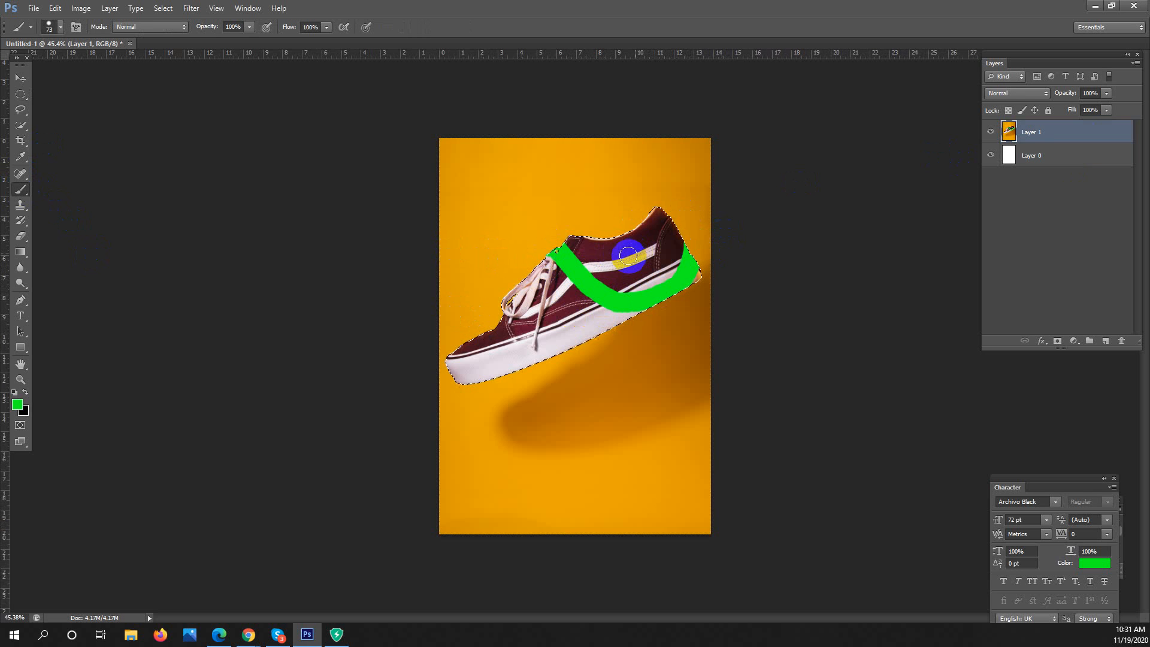
key(ctrl+z)
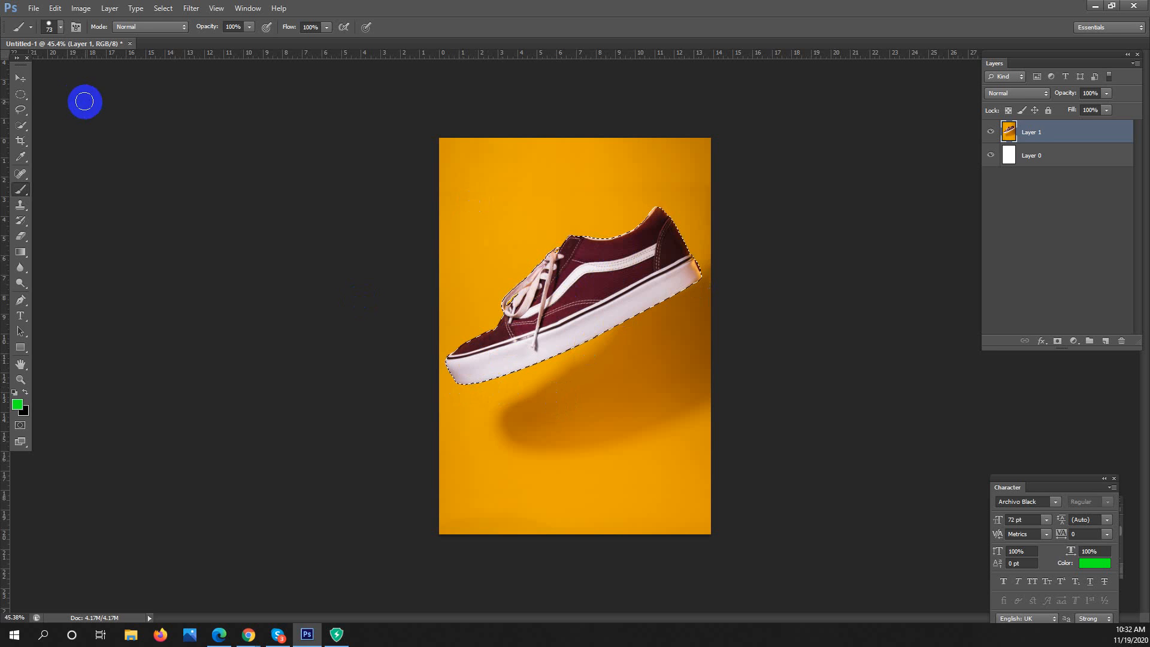
Invert the sneaker selection, delete the orange background from Layer 1, and clear the selection.
click(18, 91)
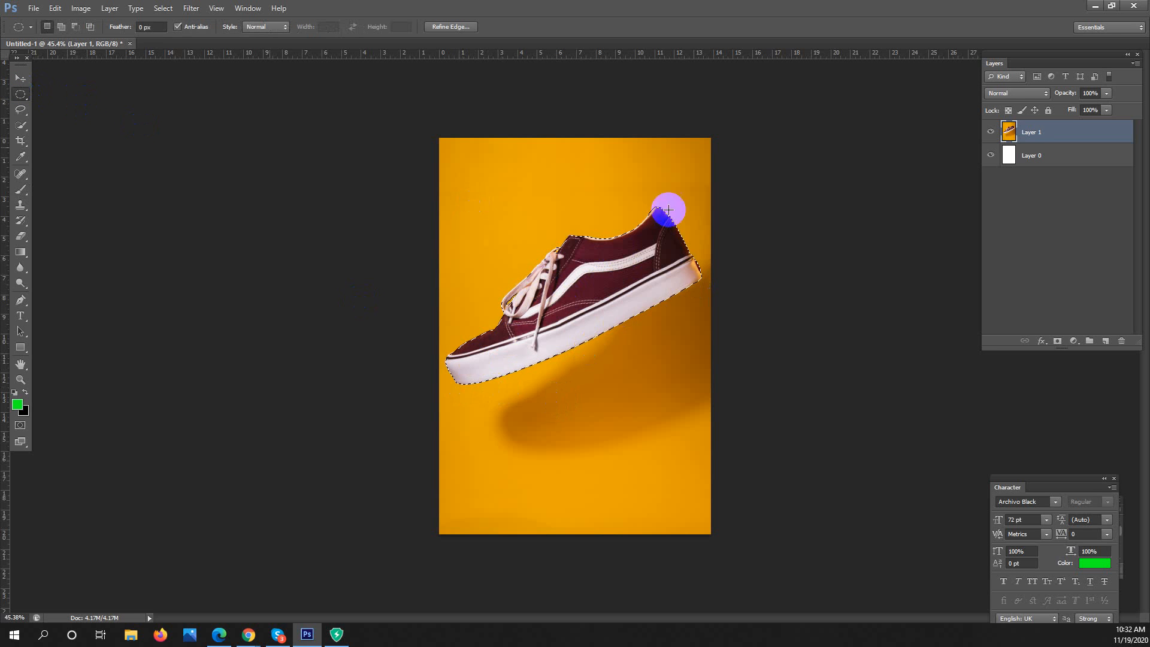
right_click(595, 273)
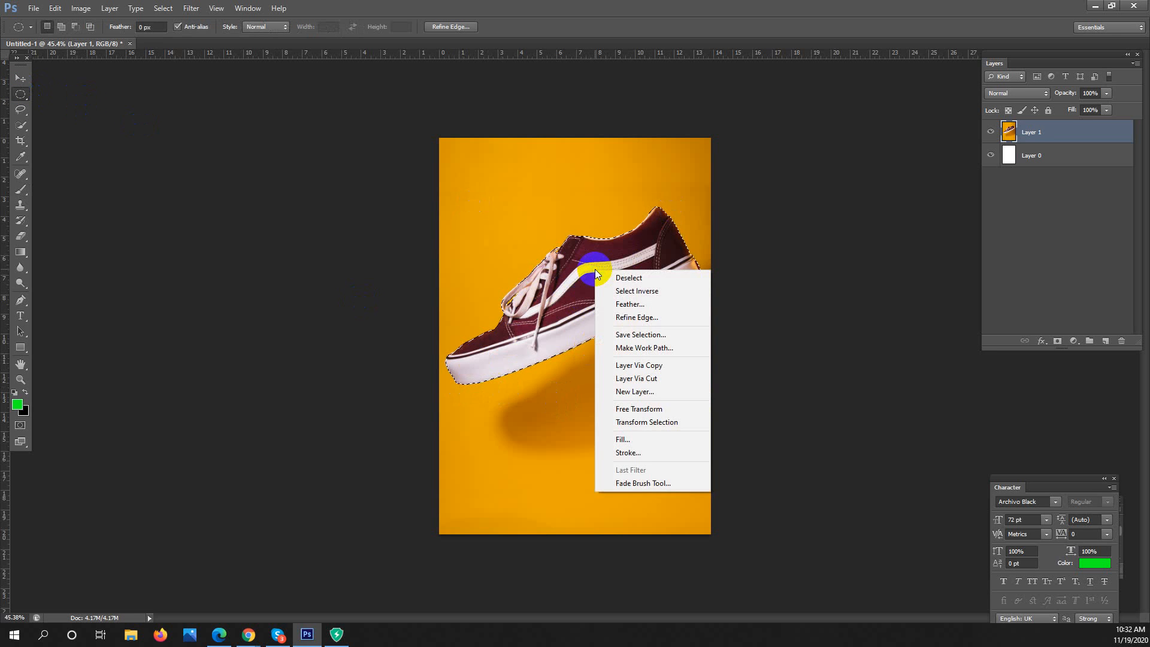
click(656, 295)
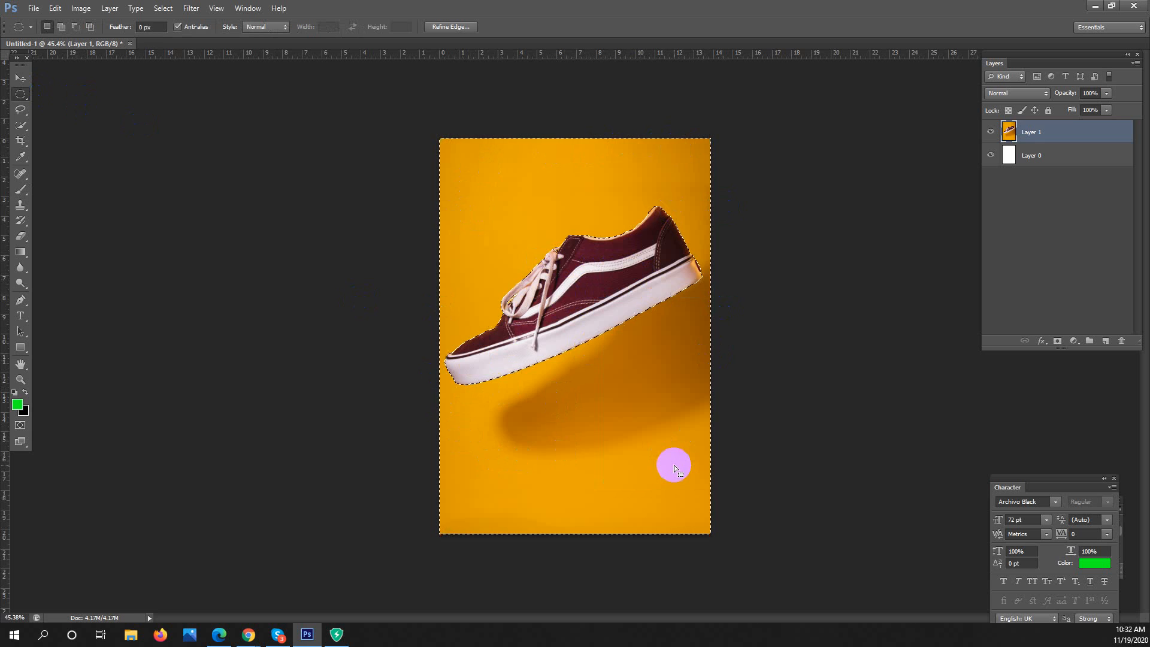
key(Delete)
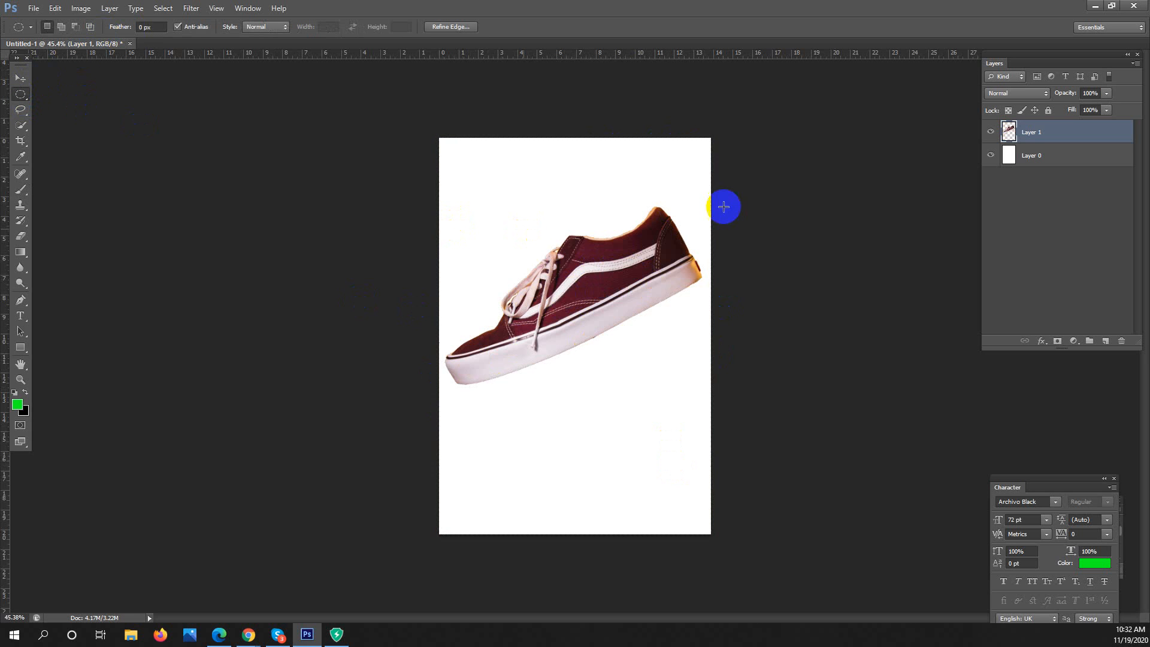
click(845, 201)
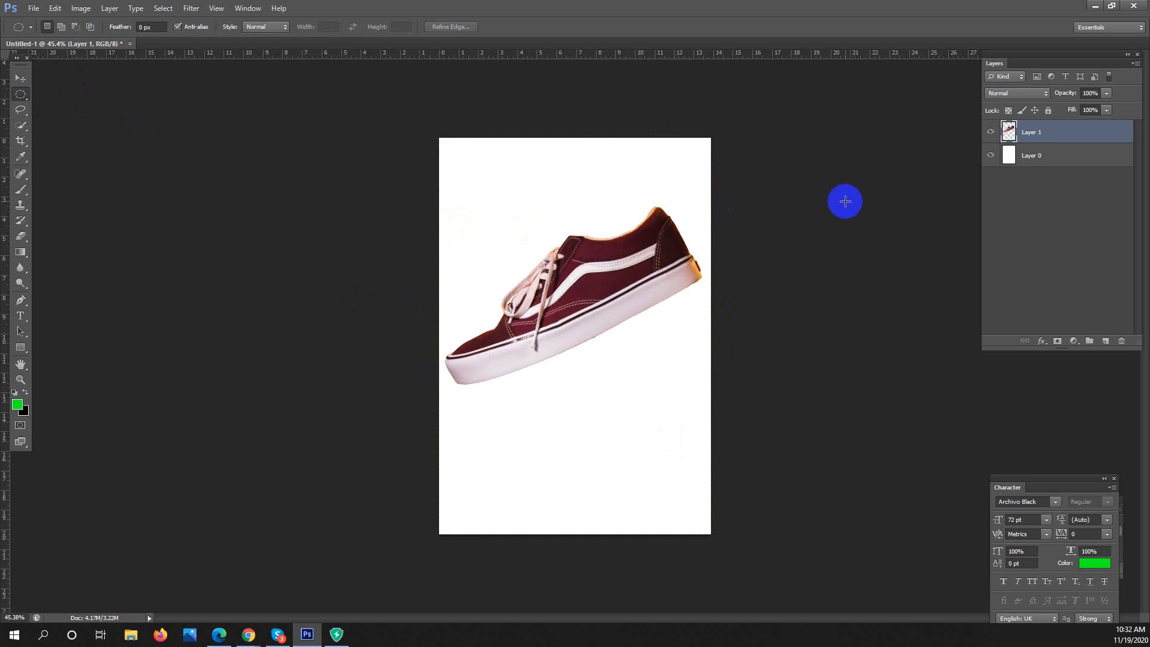
Tilt the sneaker cutout on Layer 1 very slightly and move it a little lower on the canvas.
click(1029, 159)
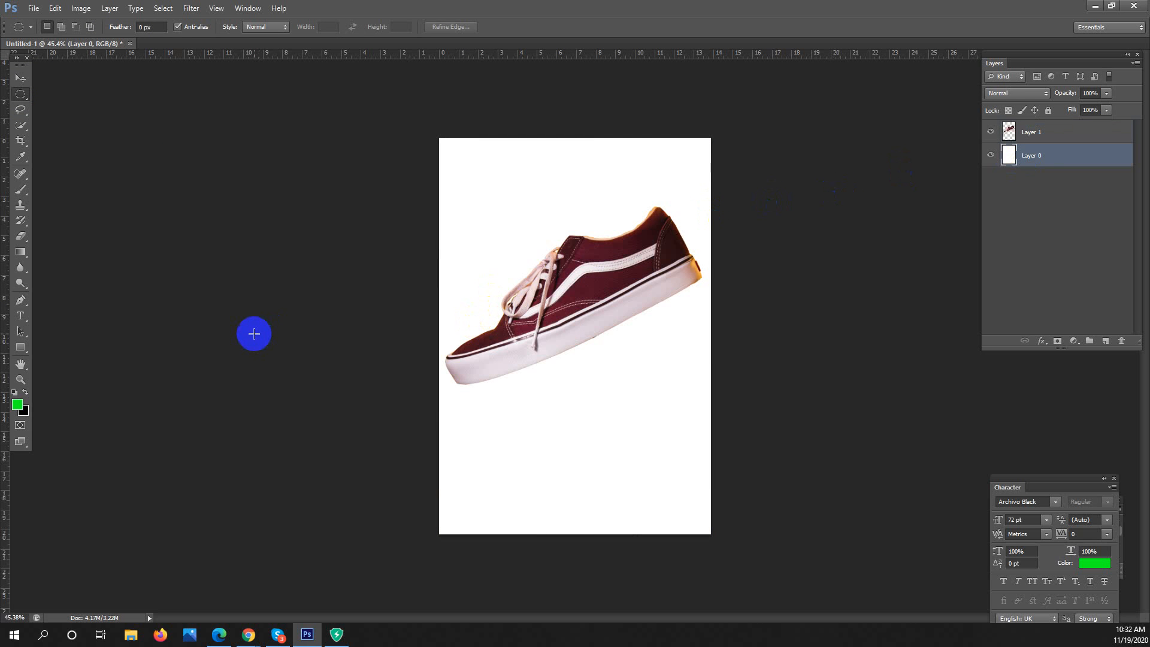
click(20, 77)
click(1066, 130)
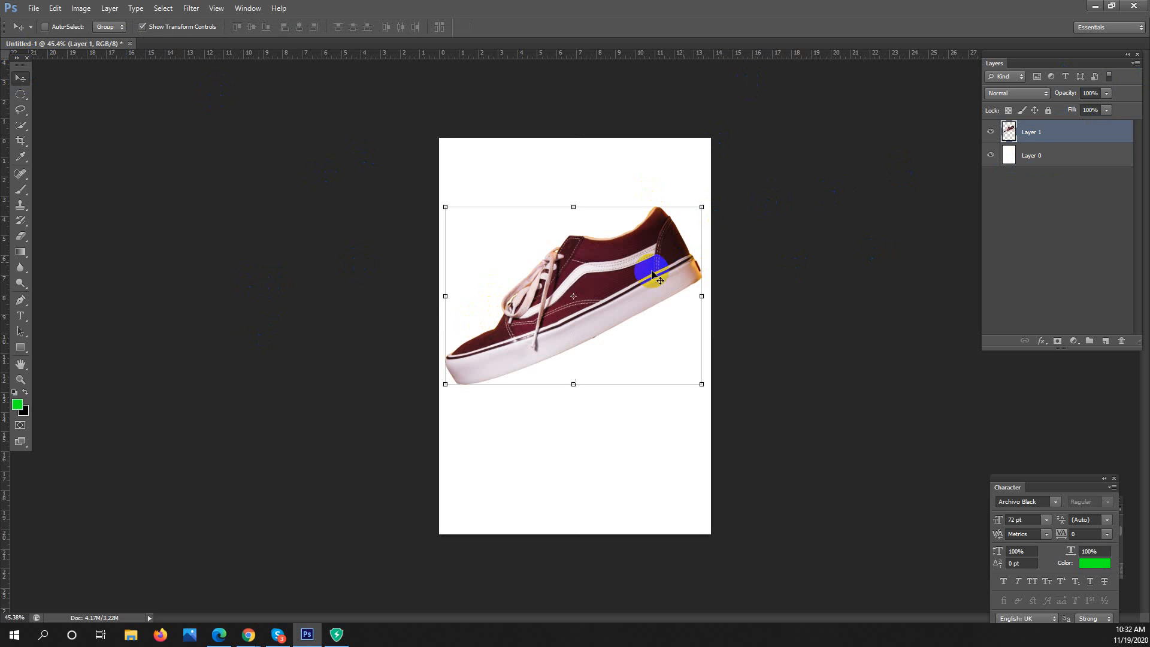
mouse_move(653, 276)
mouse_down()
mouse_move(635, 201)
mouse_move(647, 326)
mouse_move(667, 239)
mouse_move(635, 331)
mouse_move(709, 246)
mouse_move(656, 281)
mouse_move(642, 273)
mouse_up()
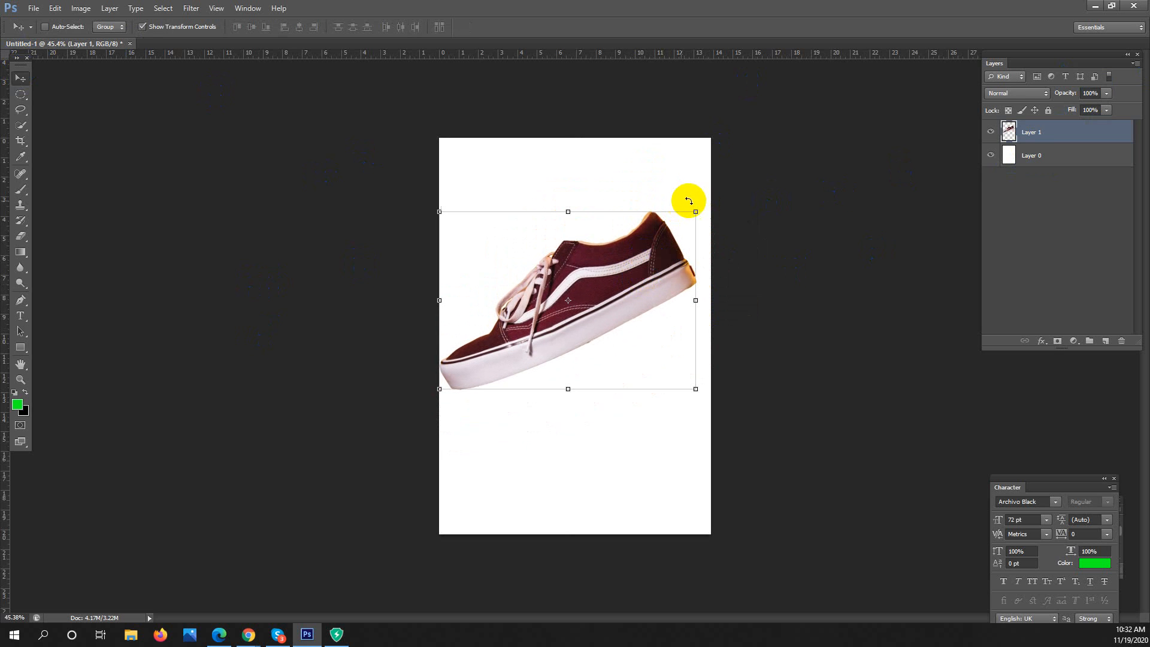
drag(715, 246, 683, 206)
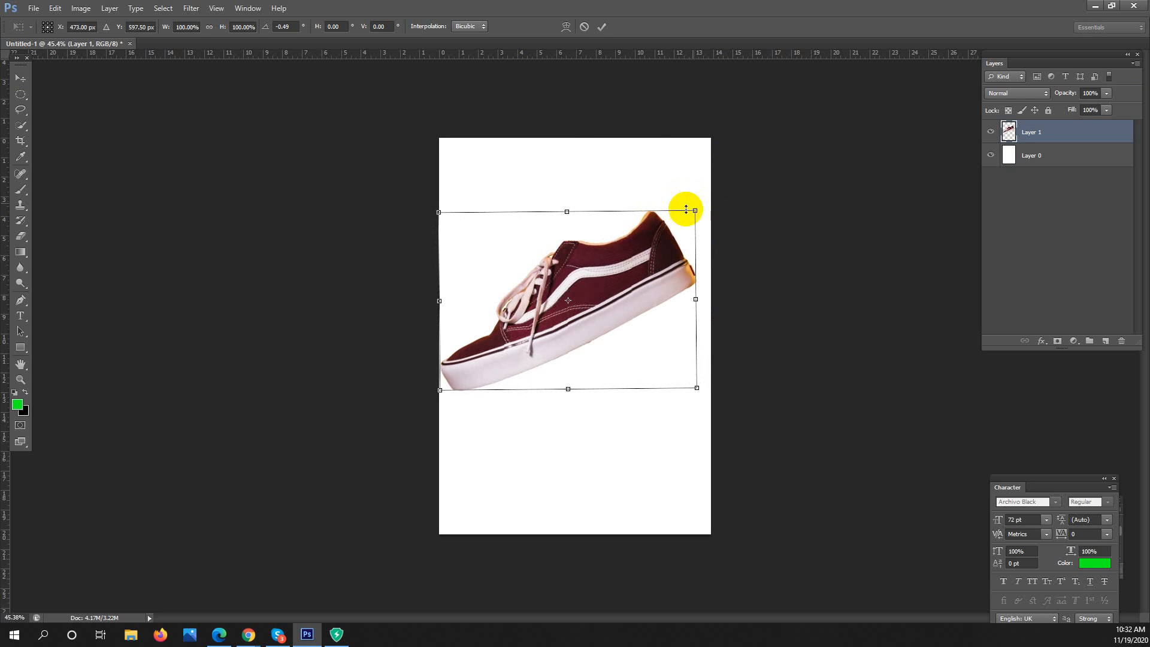
double_click(657, 265)
drag(657, 265, 662, 265)
drag(599, 282, 640, 282)
Fill Layer 0 behind the sneaker with the black background colour, trying the green foreground colour in between.
click(1074, 157)
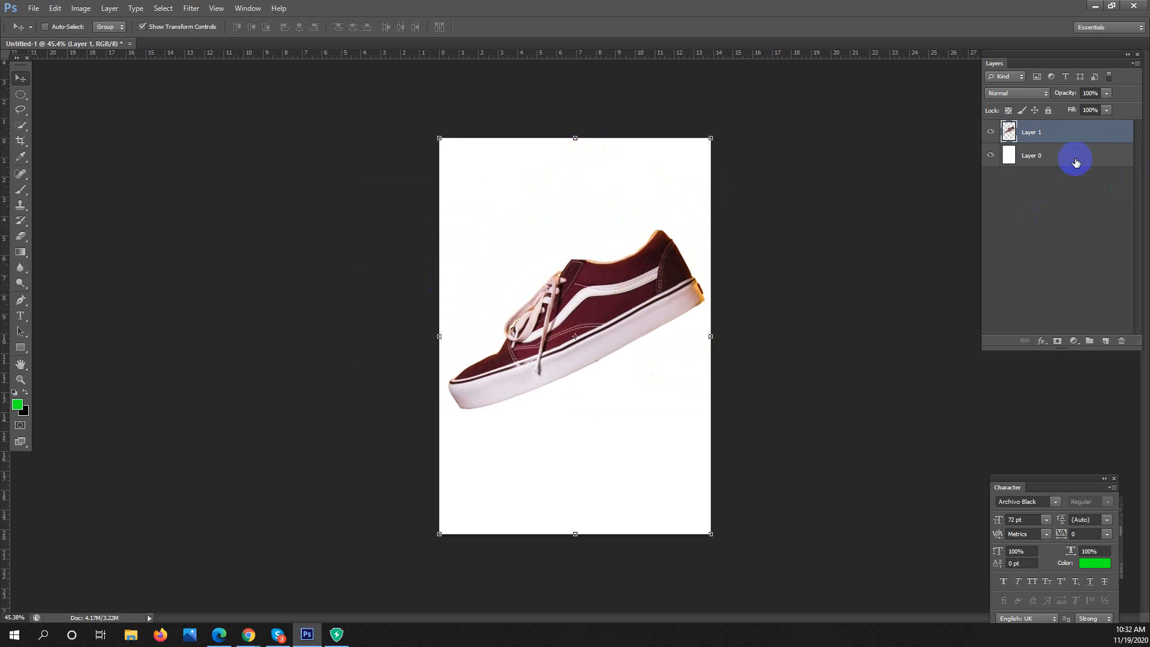
key(ctrl+BackSpace)
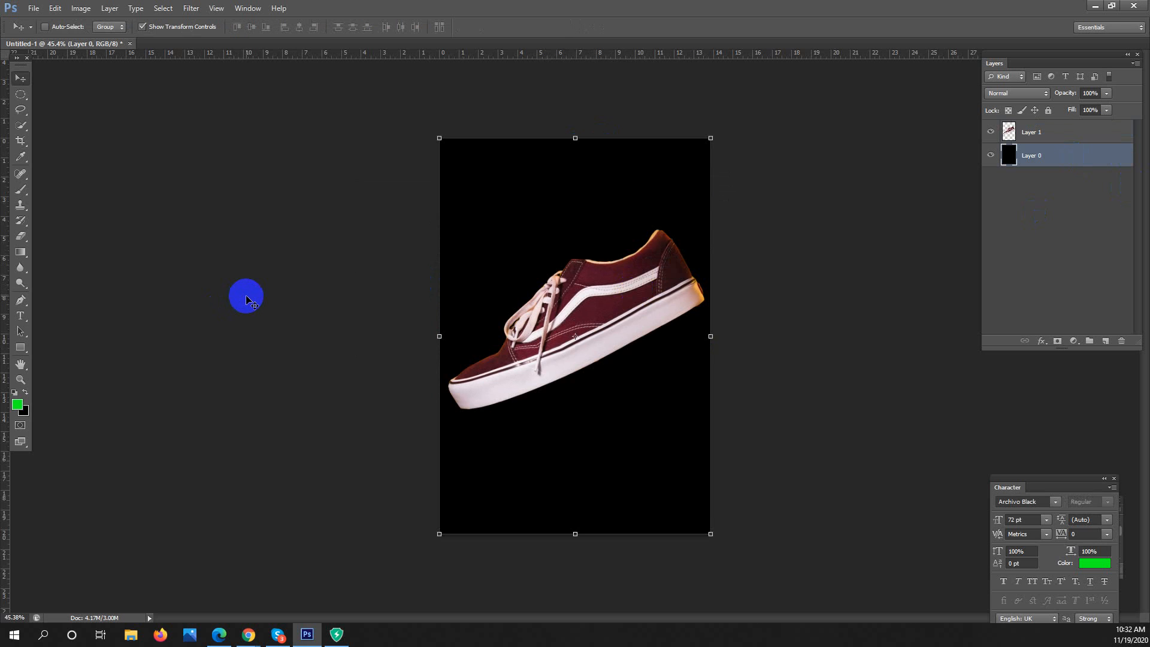
key(alt+BackSpace)
key(ctrl+BackSpace)
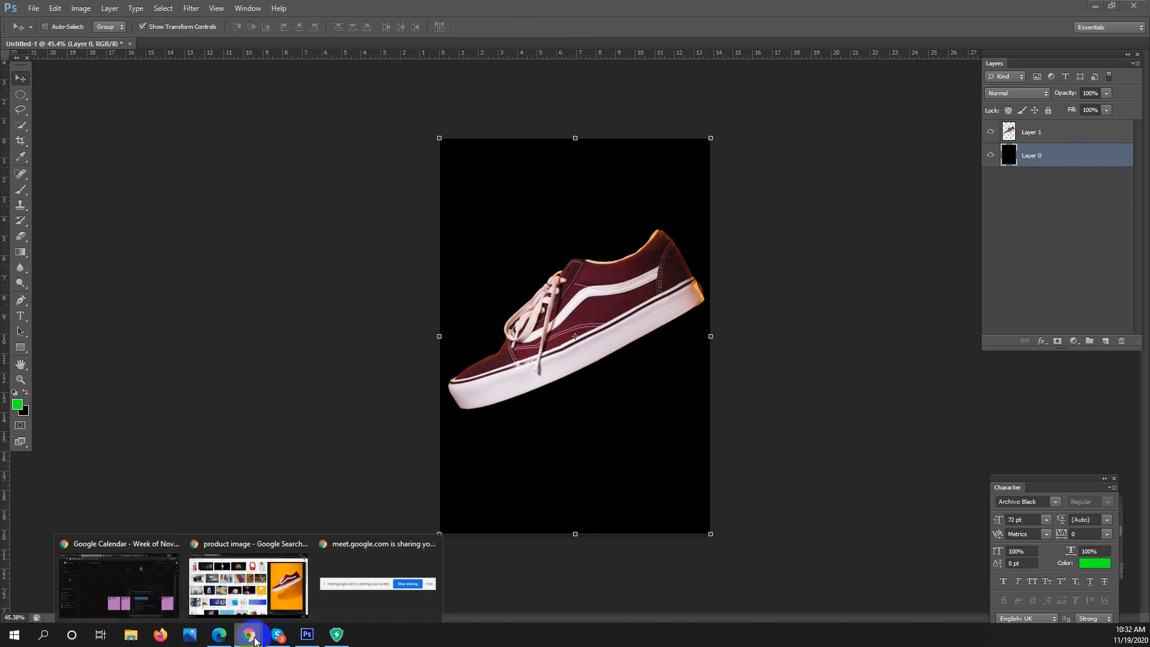
Check the original sneaker photo in Chrome, return to Photoshop, and make Layer 1 active with the Elliptical Marquee tool.
click(263, 593)
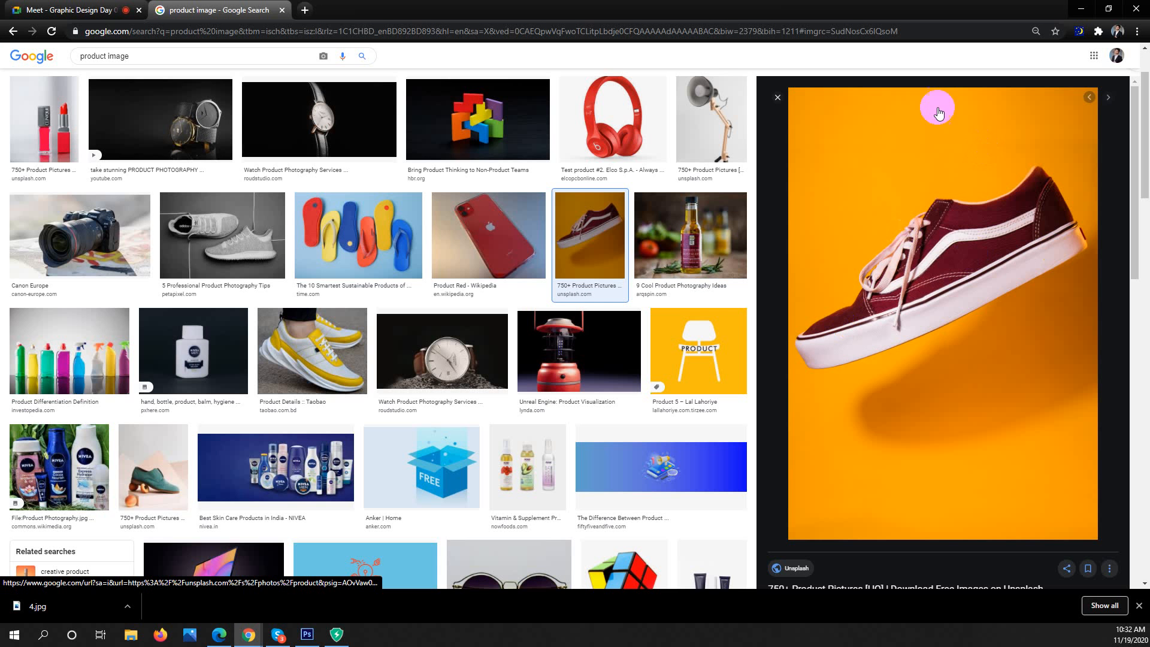
click(1085, 13)
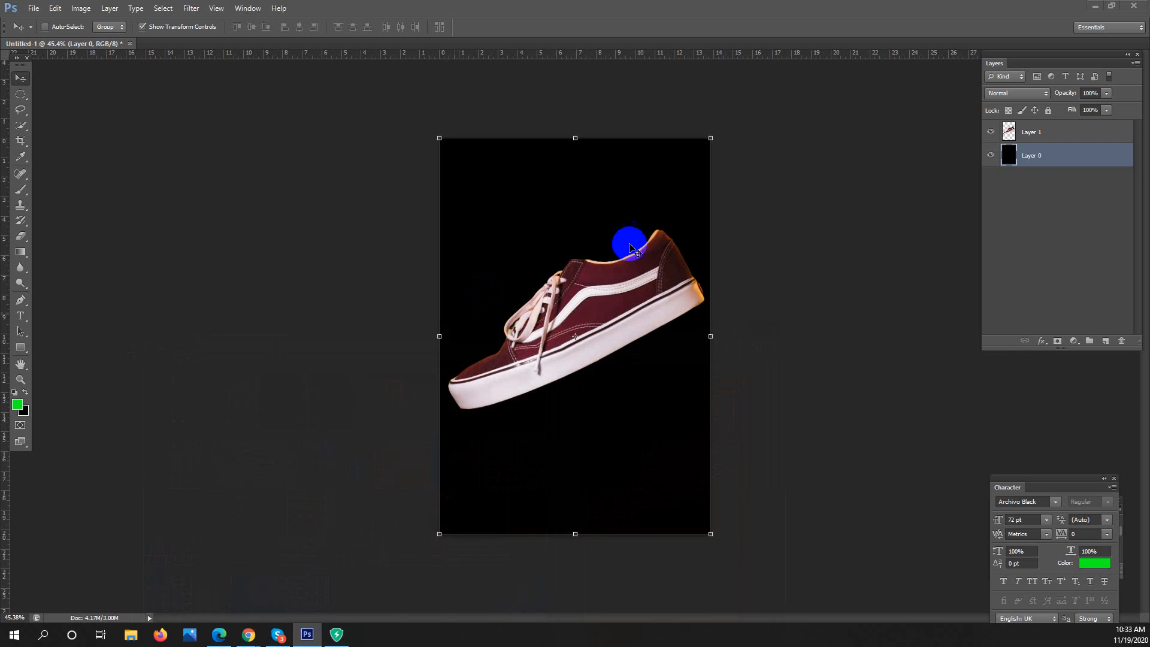
click(20, 94)
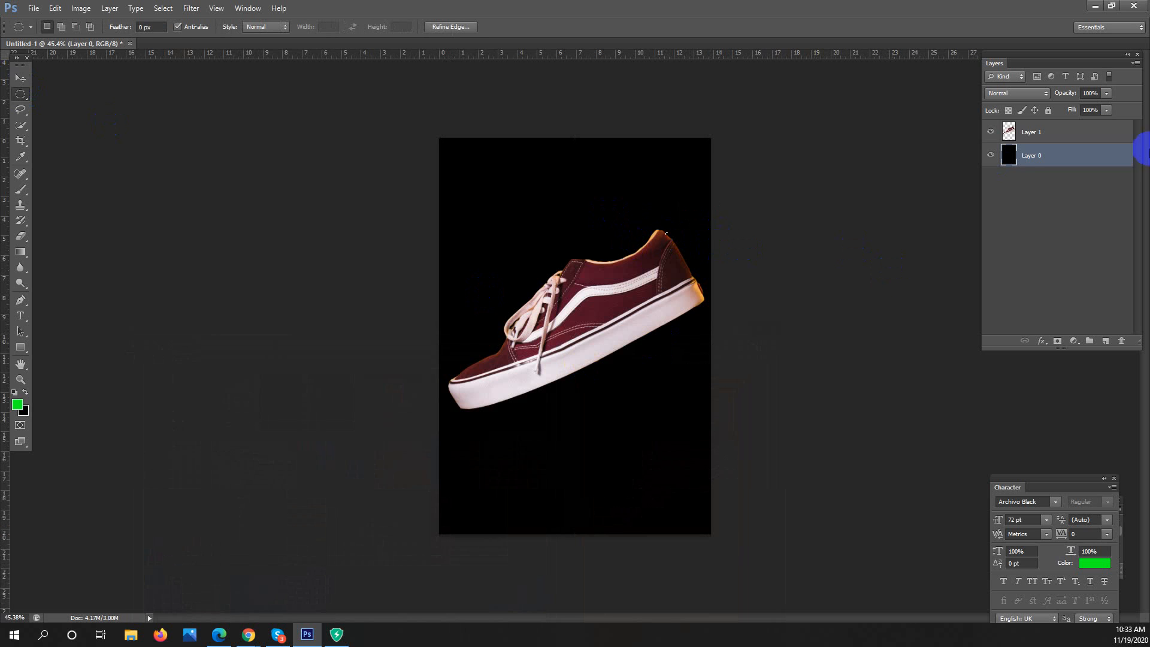
click(1093, 142)
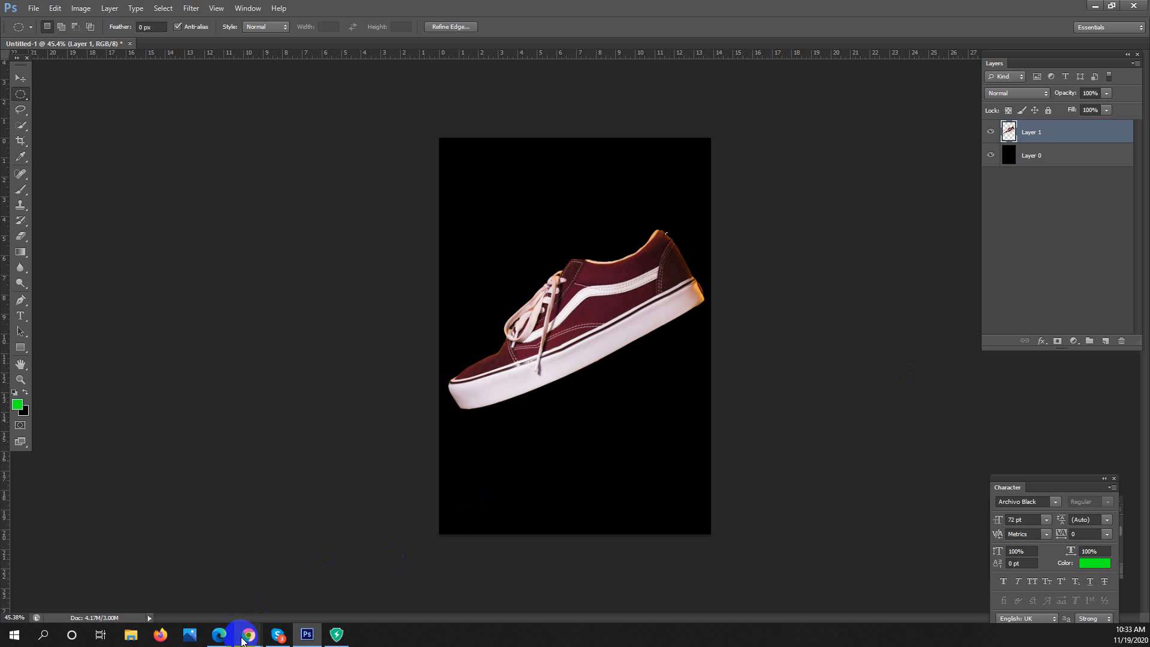
Switch to Chrome and look through the product image results around the red iPhone photo.
mouse_move(249, 642)
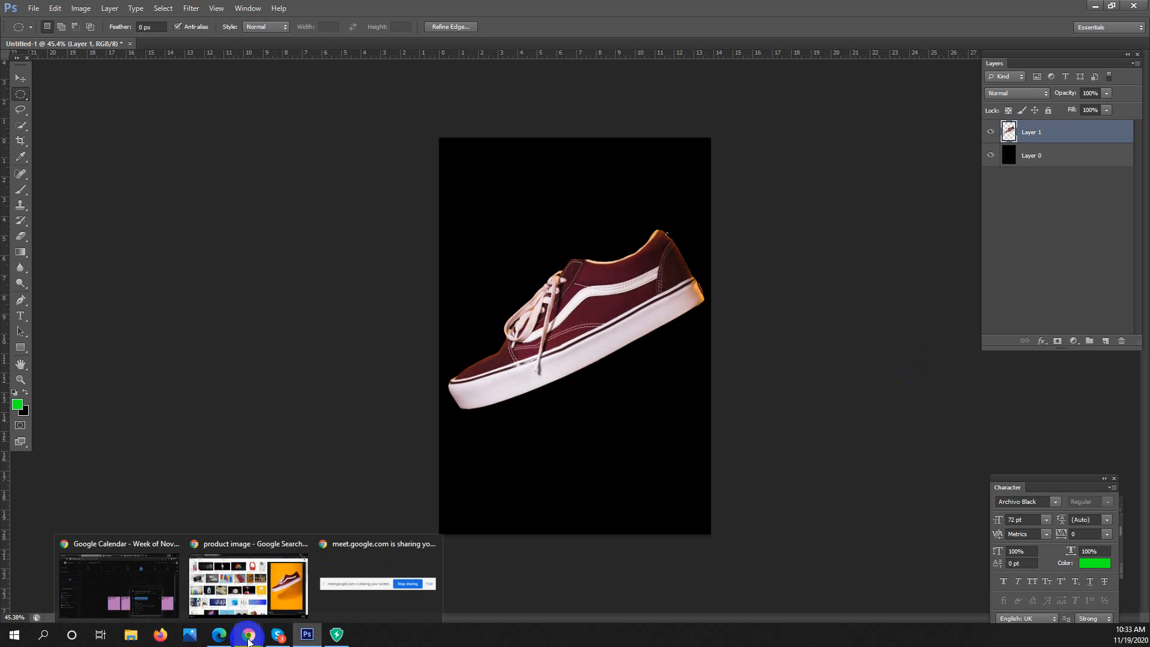
click(262, 608)
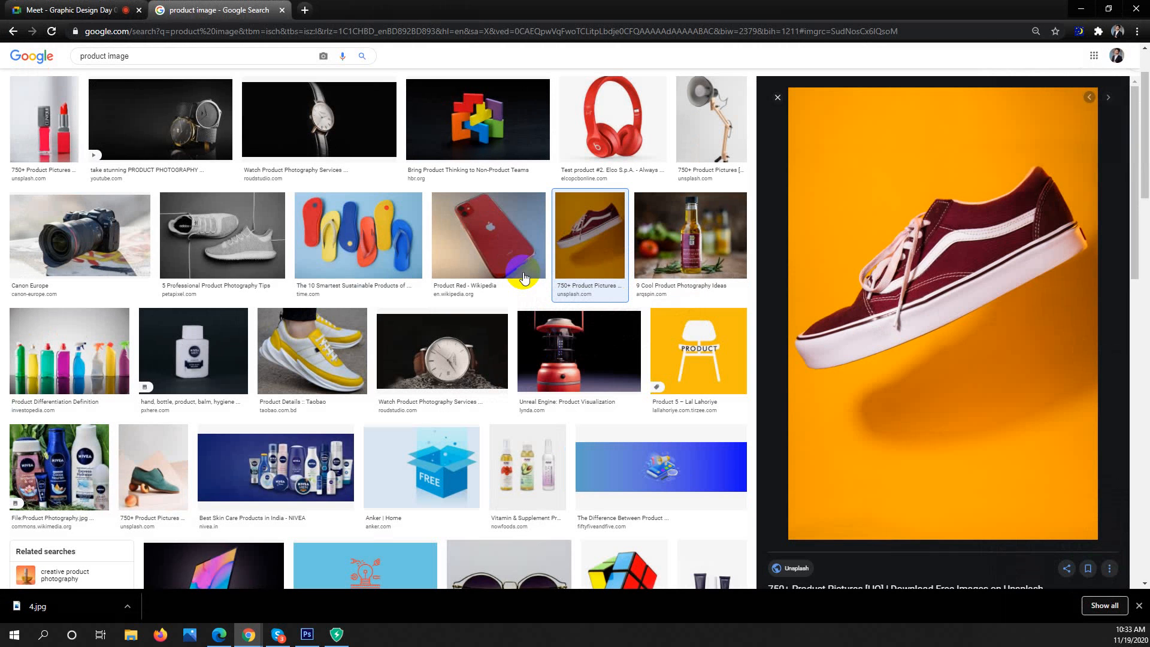
scroll(335, 239, up, 2)
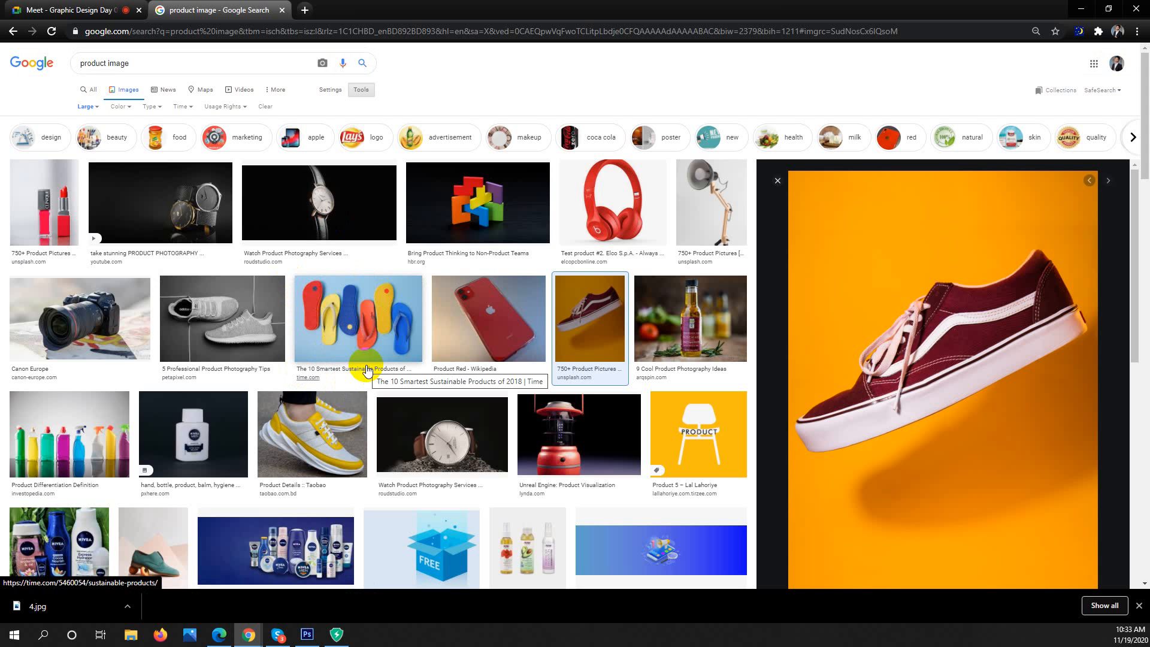
click(474, 329)
Mute the unmuted participant for everyone in the Google Meet call and return to Photoshop.
click(42, 7)
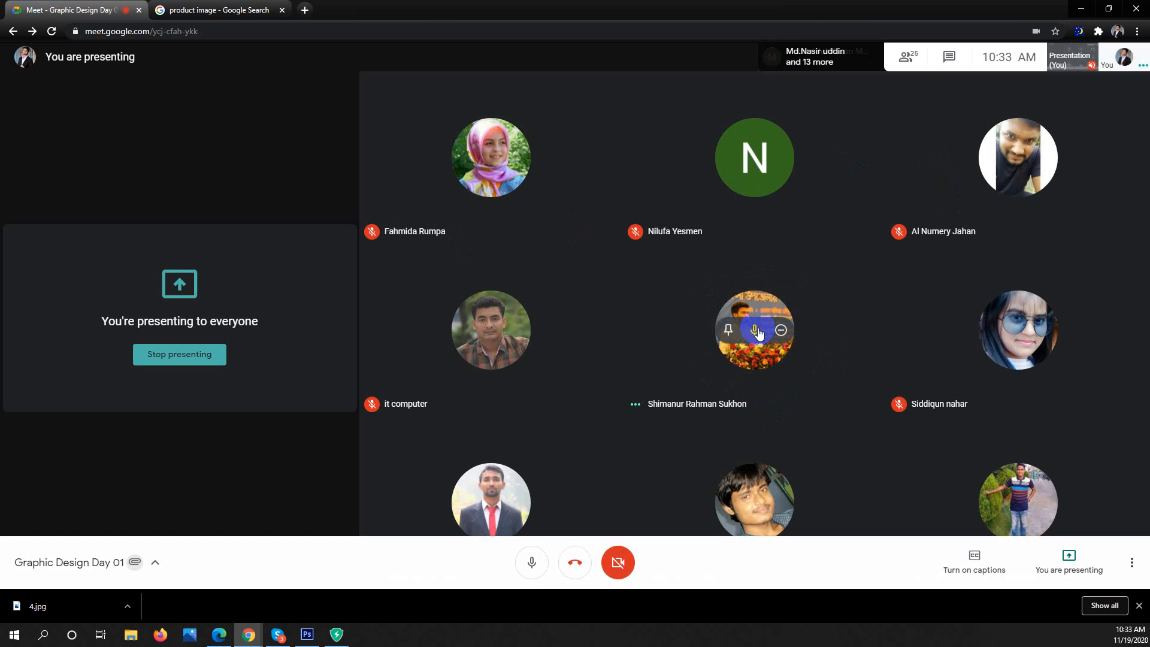
click(756, 330)
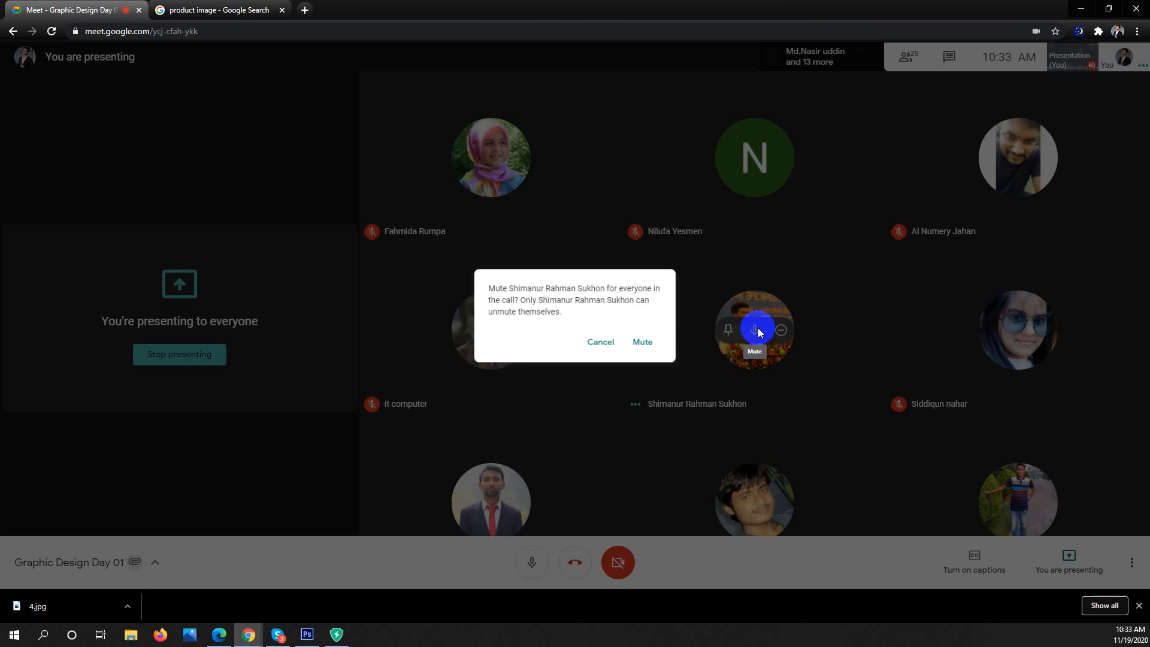
click(652, 345)
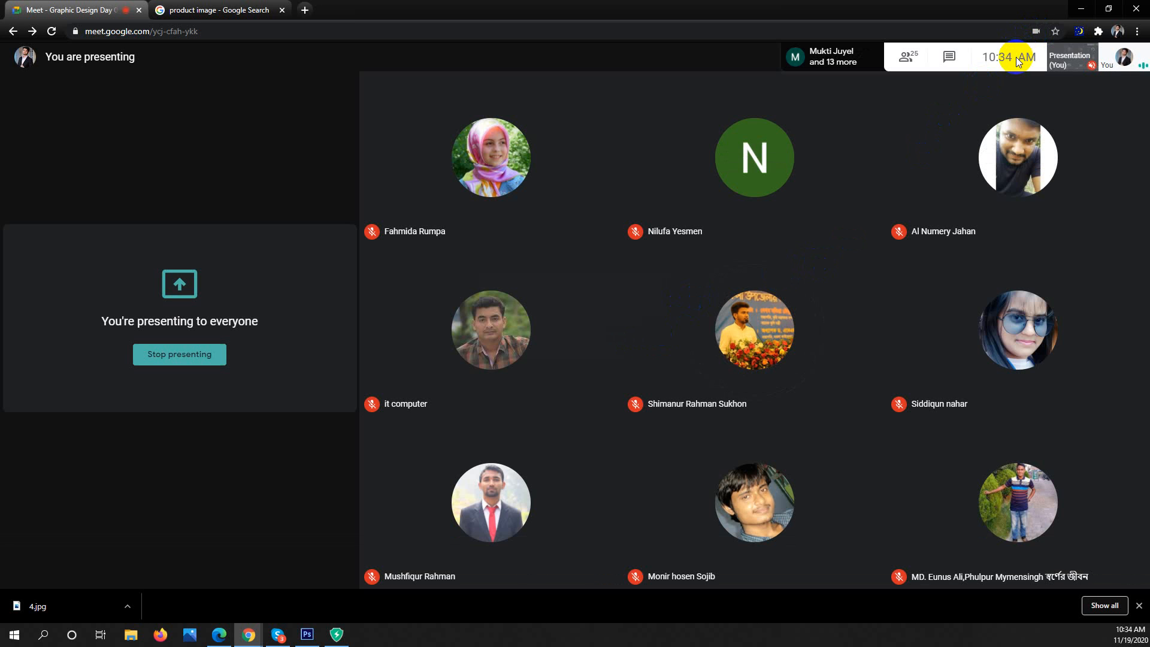
click(1087, 8)
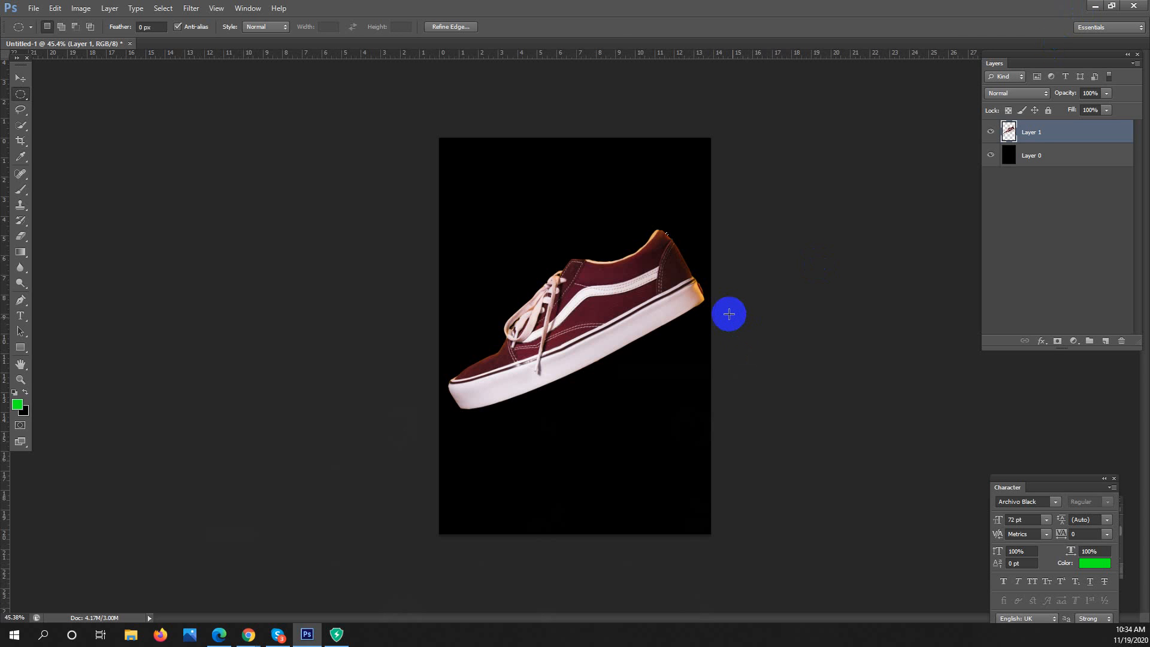
click(445, 172)
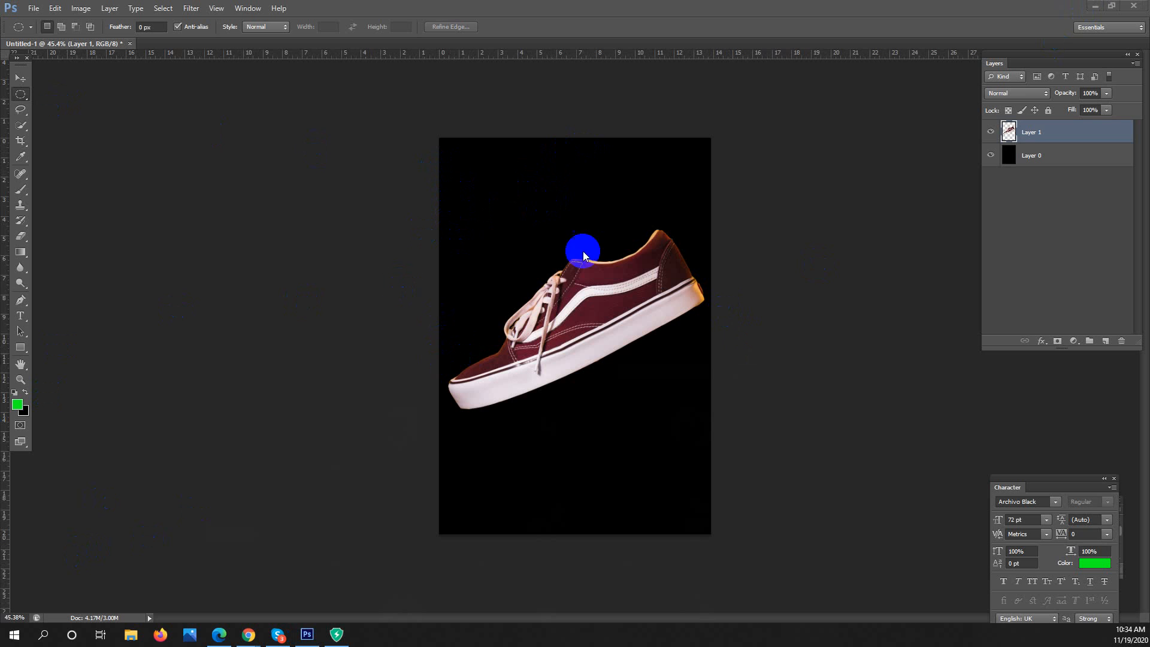
click(427, 215)
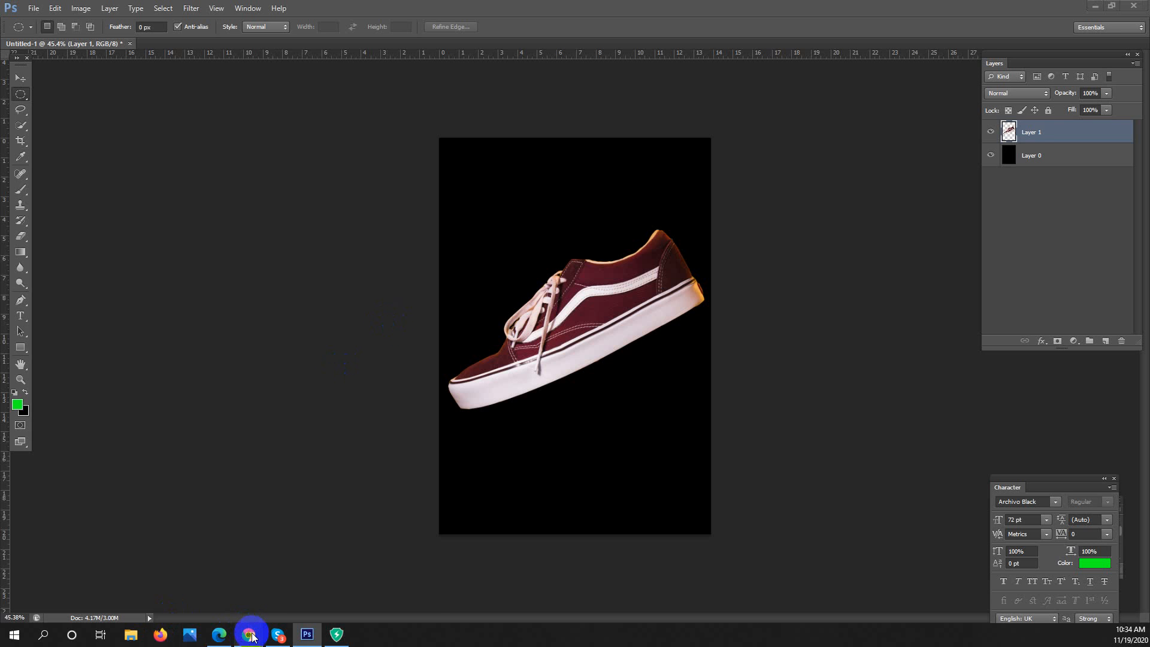
Minimize Photoshop, close the ByteFence window, and bring up the Google Meet call in Chrome.
mouse_move(248, 633)
click(131, 577)
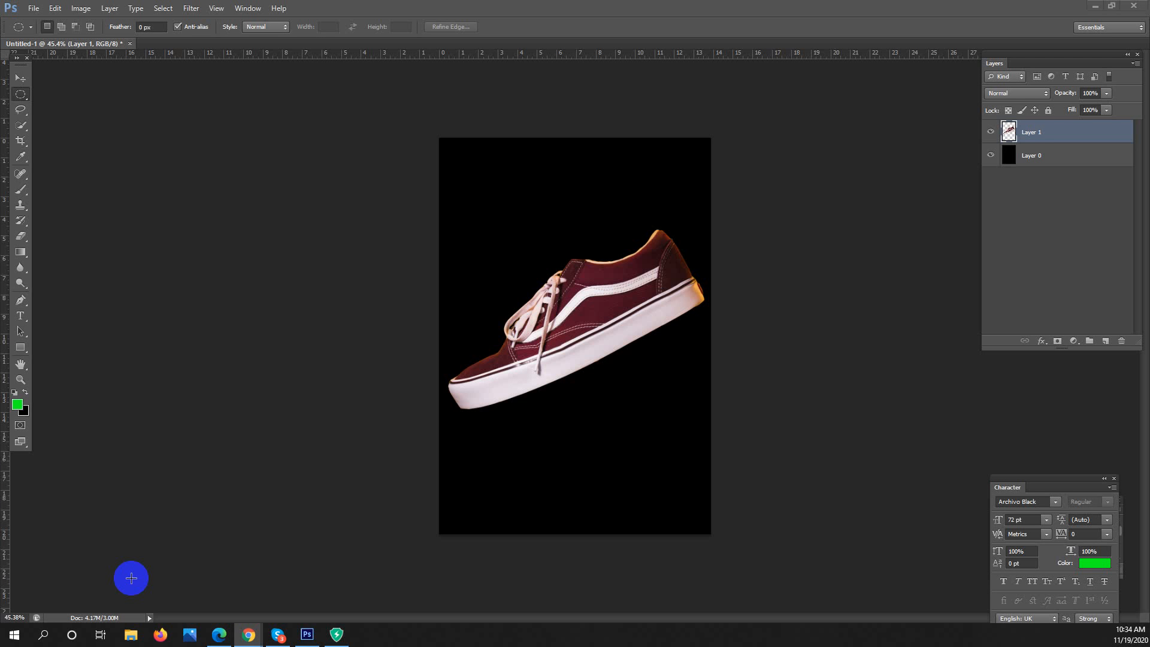
click(1095, 5)
click(306, 634)
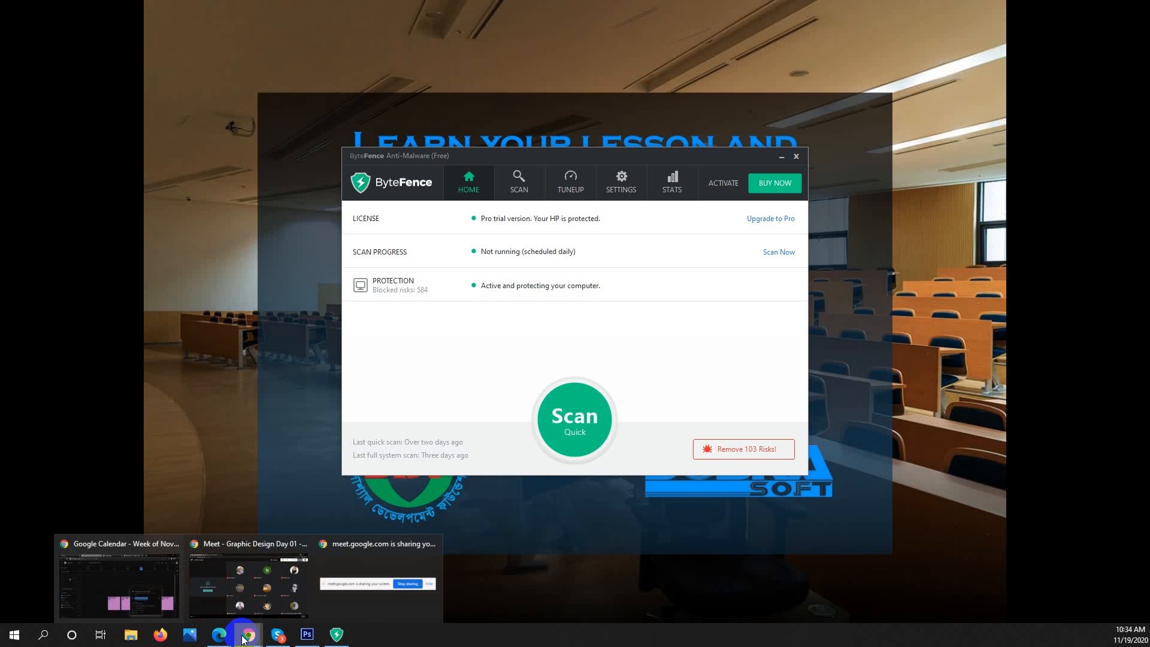
click(799, 159)
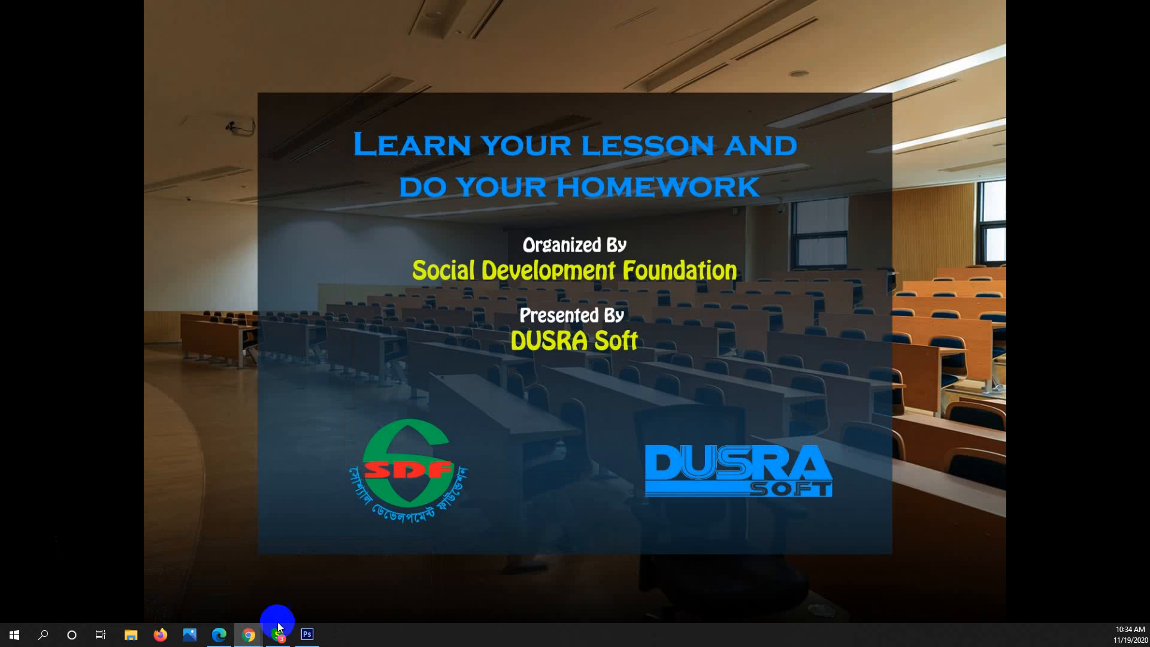
mouse_move(247, 632)
click(243, 584)
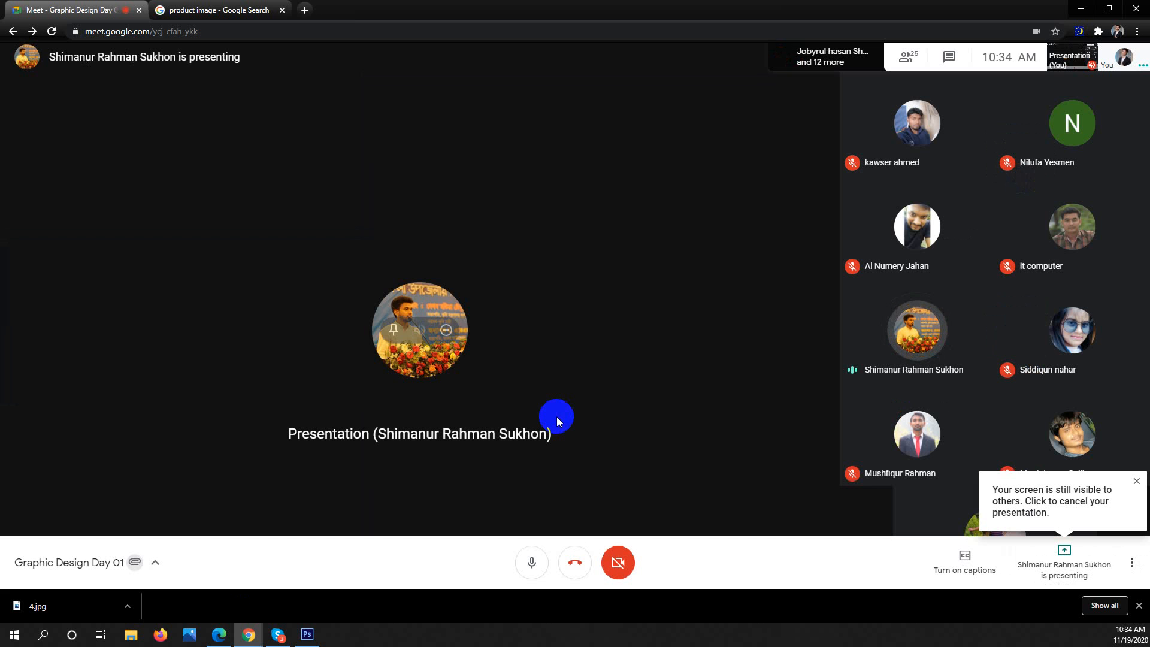
Open the presentation options in the Meet call and watch the participant's shared Photoshop practice.
click(1049, 565)
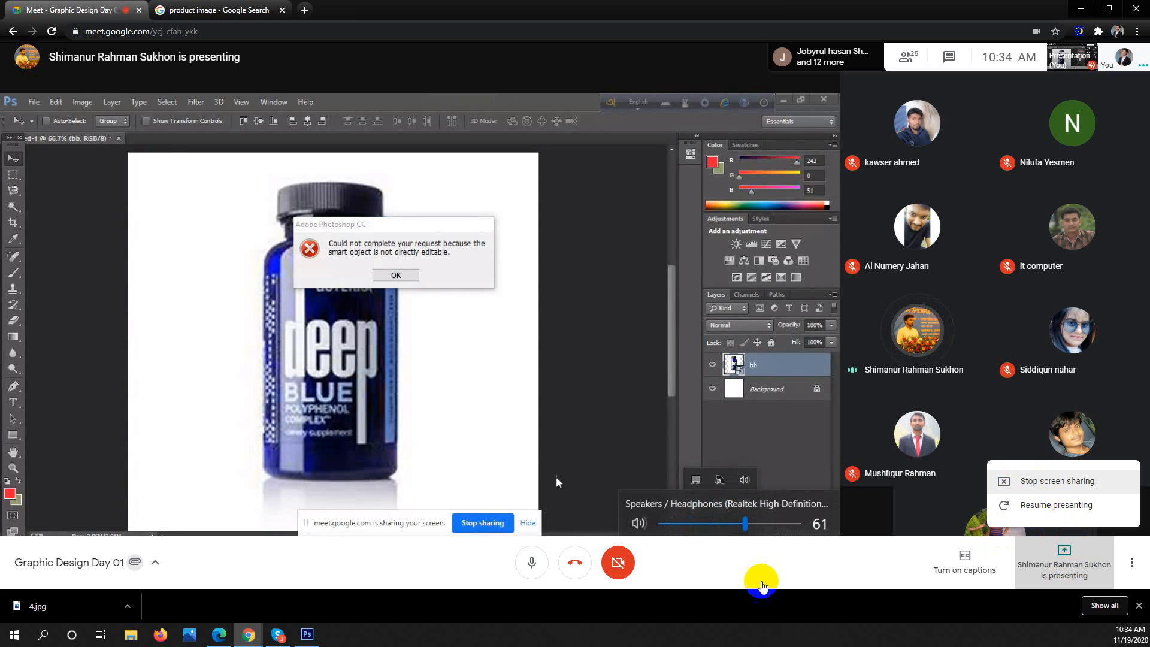
click(396, 275)
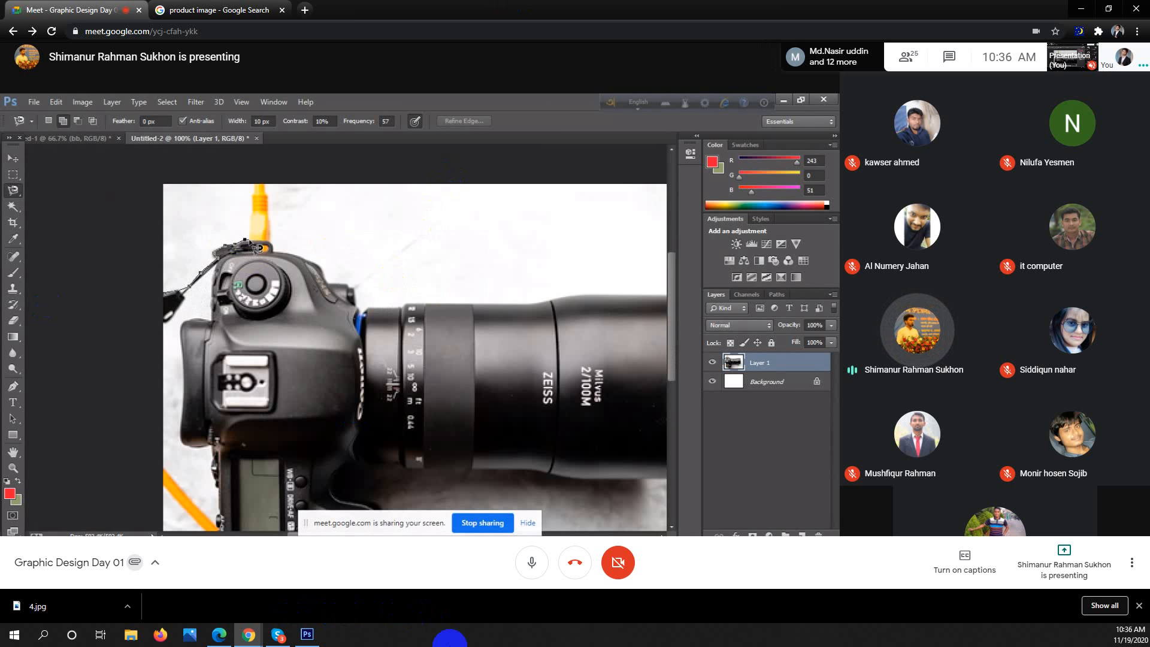
Mute and unmute your own microphone in the Google Meet call while talking with the students.
click(530, 564)
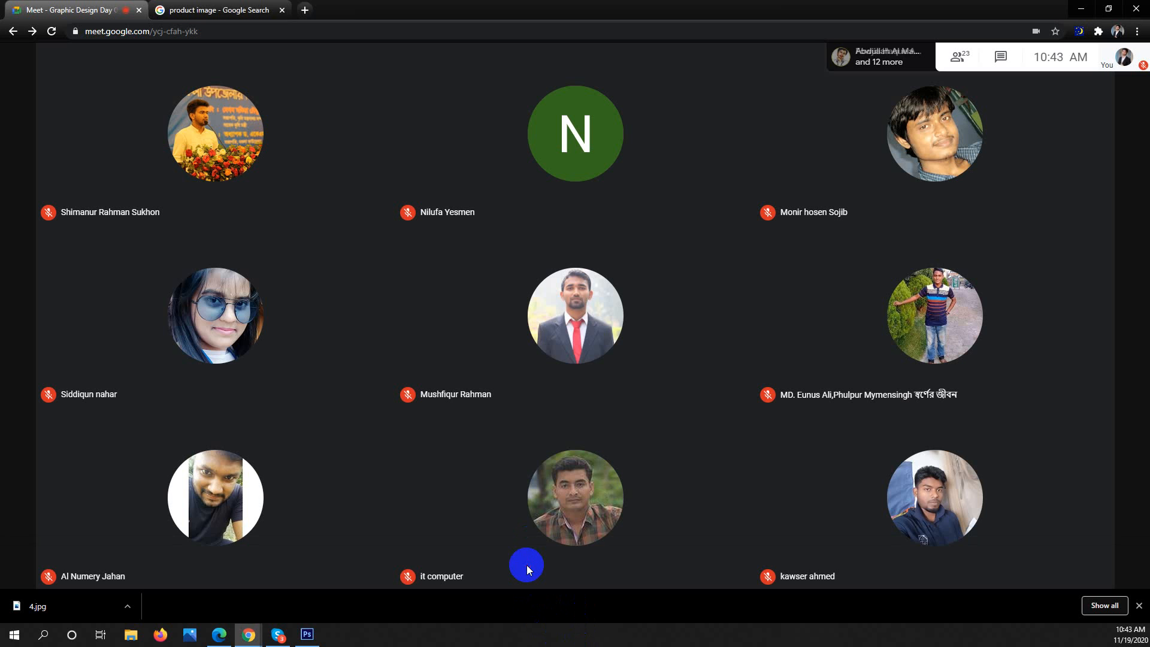
click(535, 563)
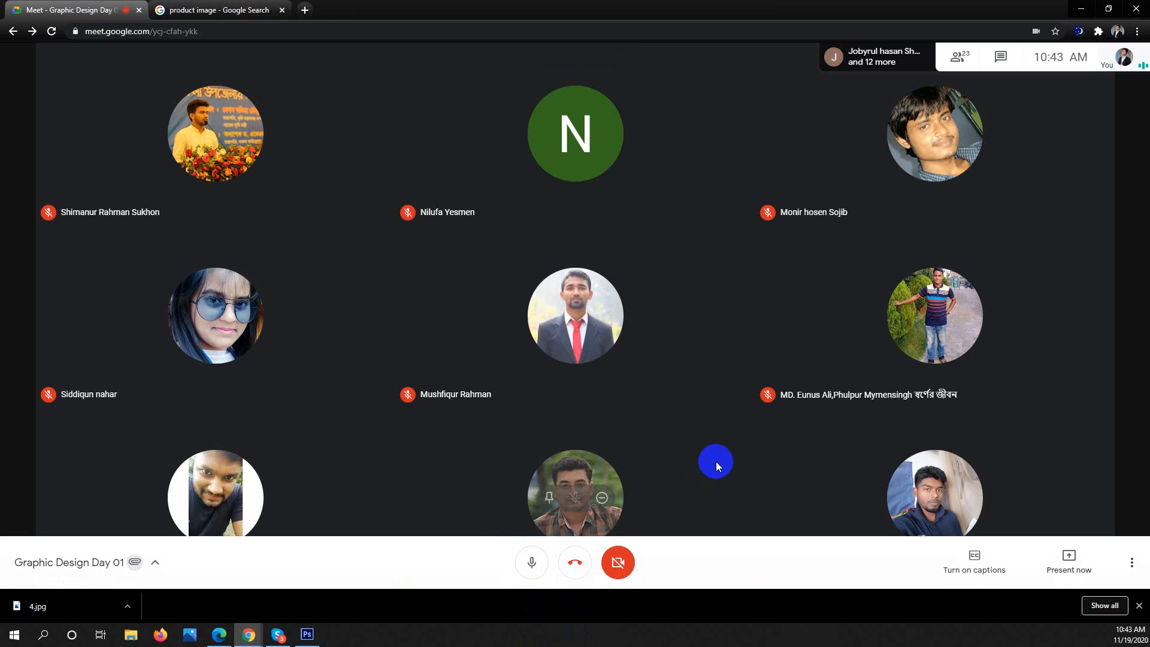
click(532, 562)
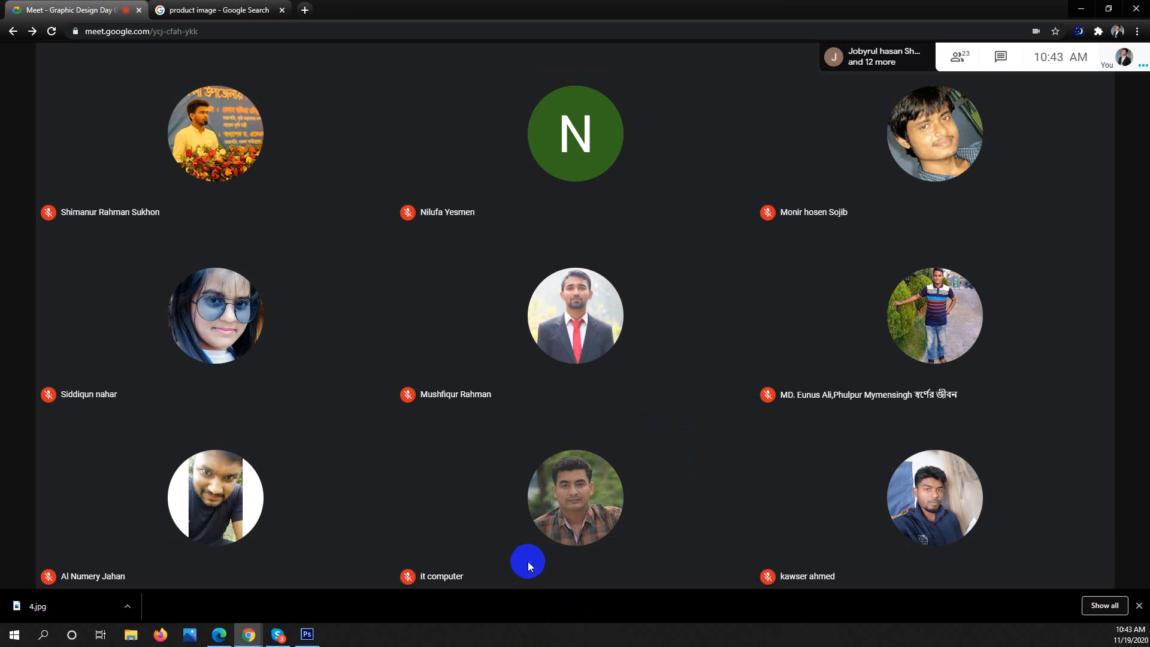
click(534, 566)
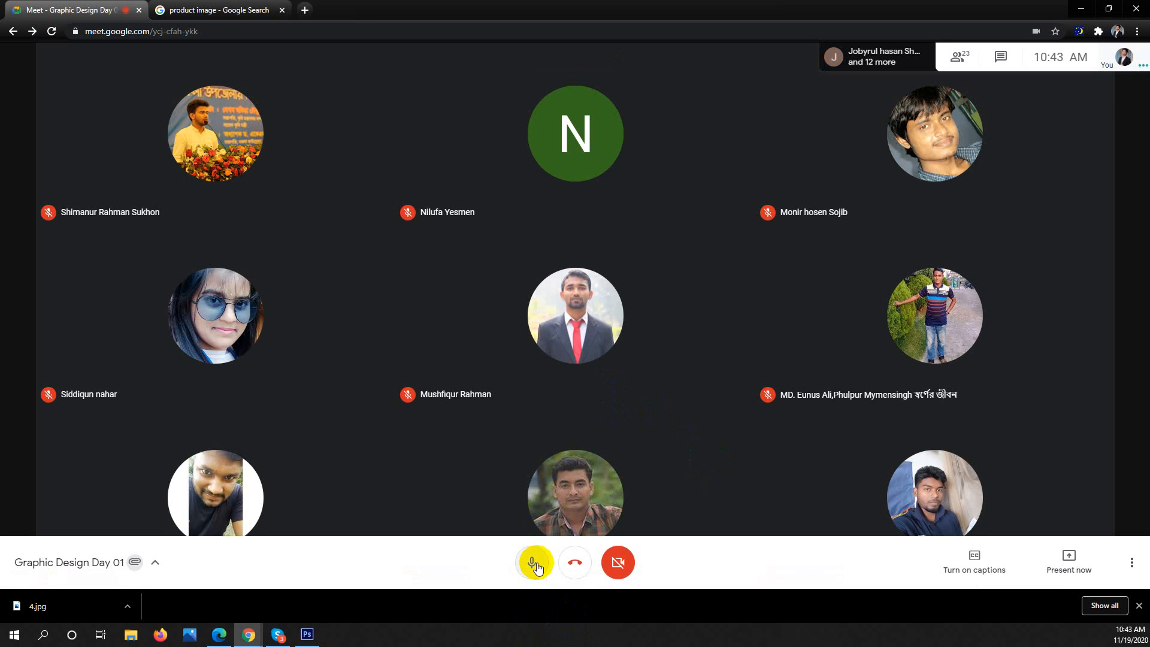
click(537, 564)
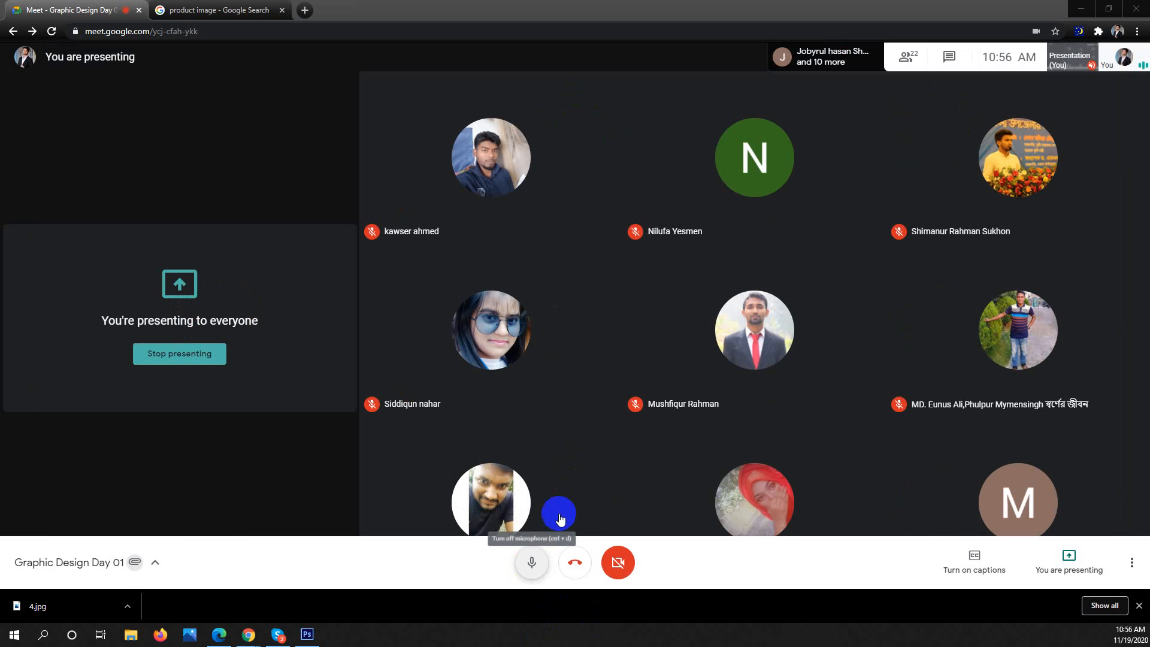
Bring the Meet call back up and try to mute the participant whose camera is on for everyone.
click(1081, 8)
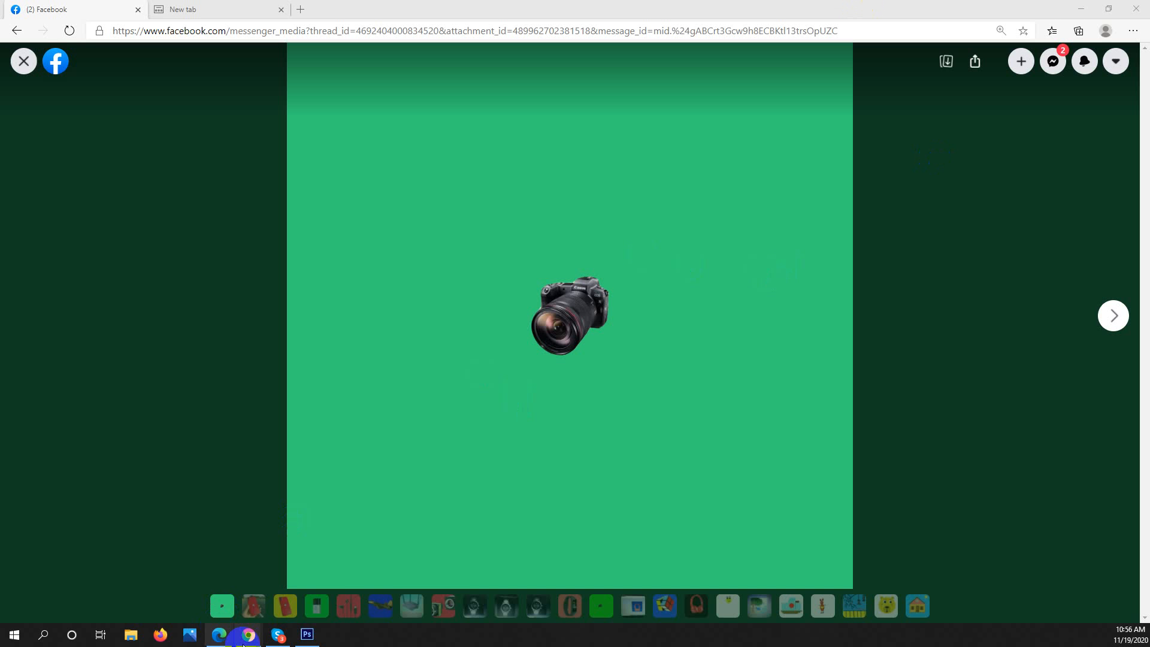
mouse_move(248, 633)
click(259, 601)
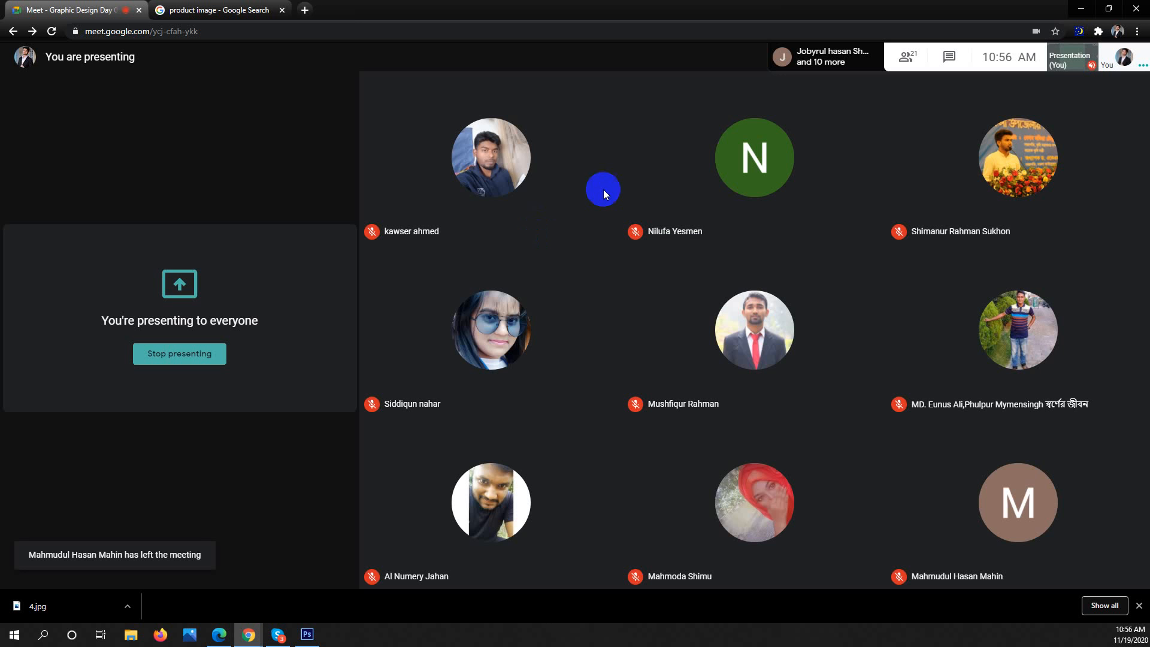
mouse_move(1027, 461)
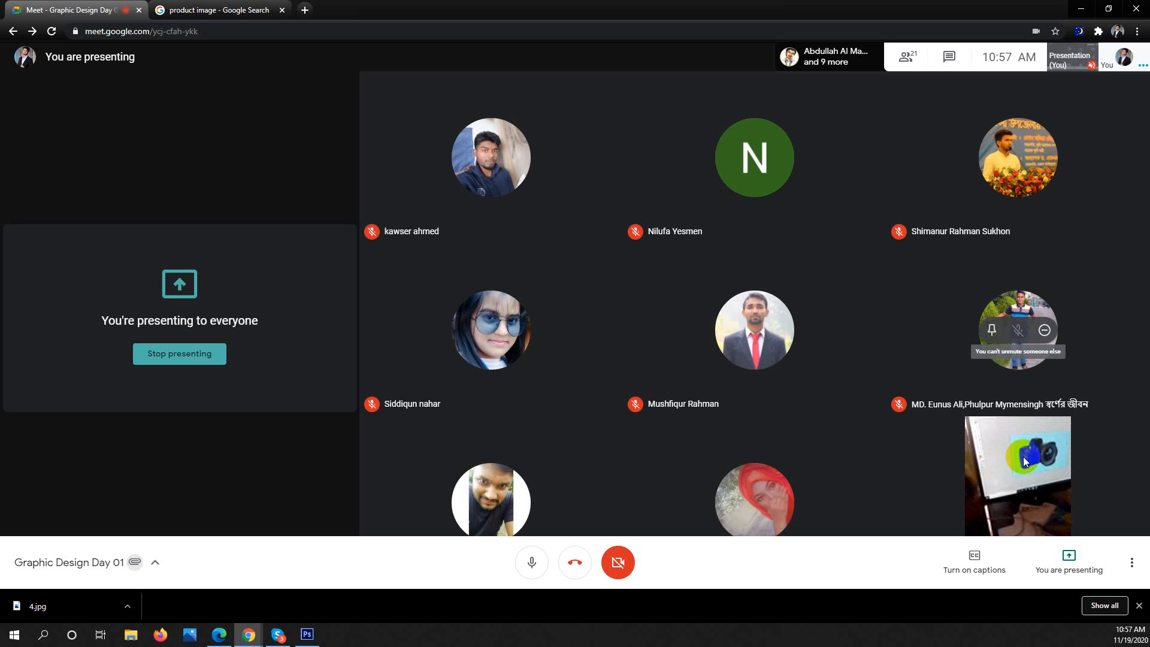
click(1018, 508)
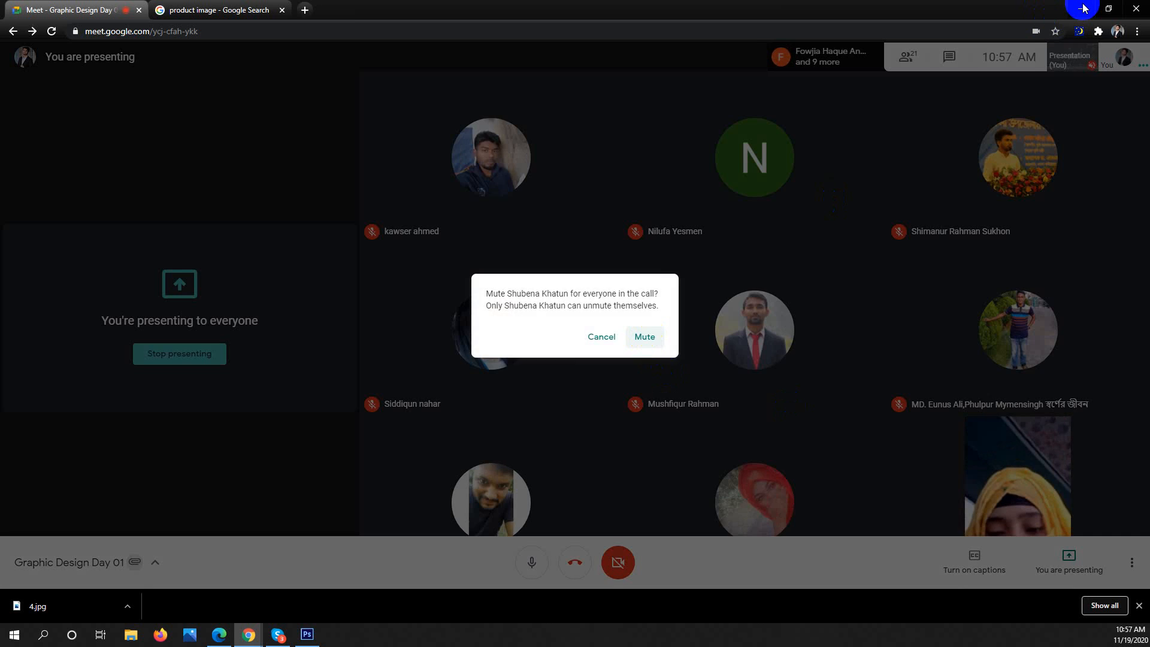
key(Escape)
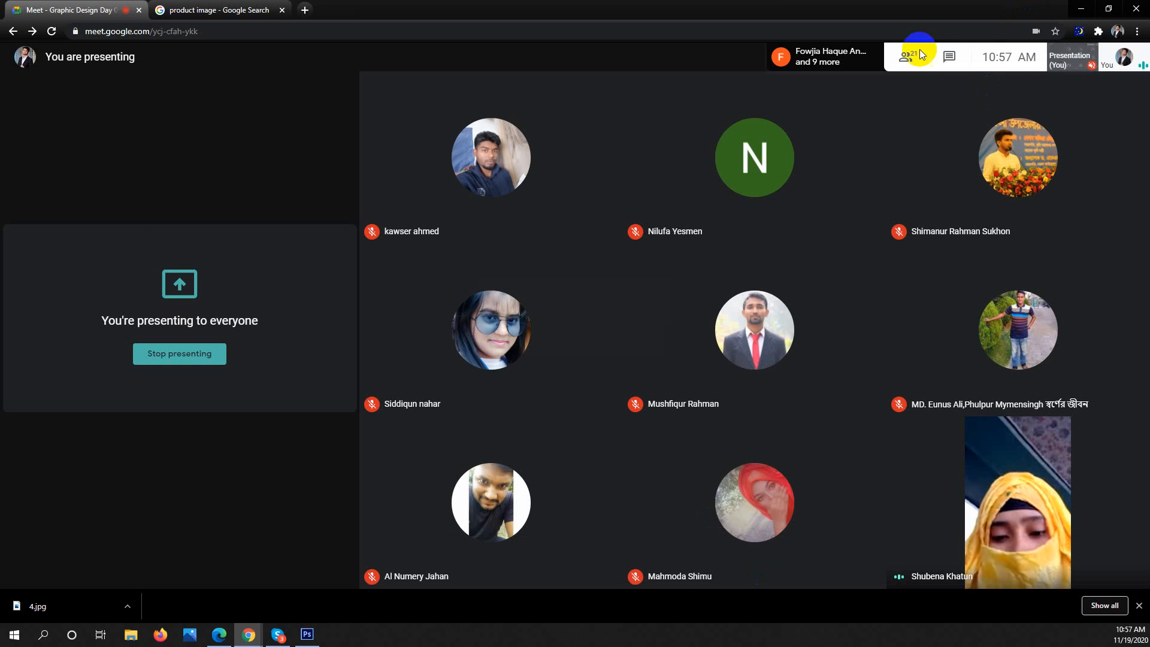
Switch to Facebook in Edge and review the submitted images of the red iPhone and the Ring doorbell.
click(1081, 8)
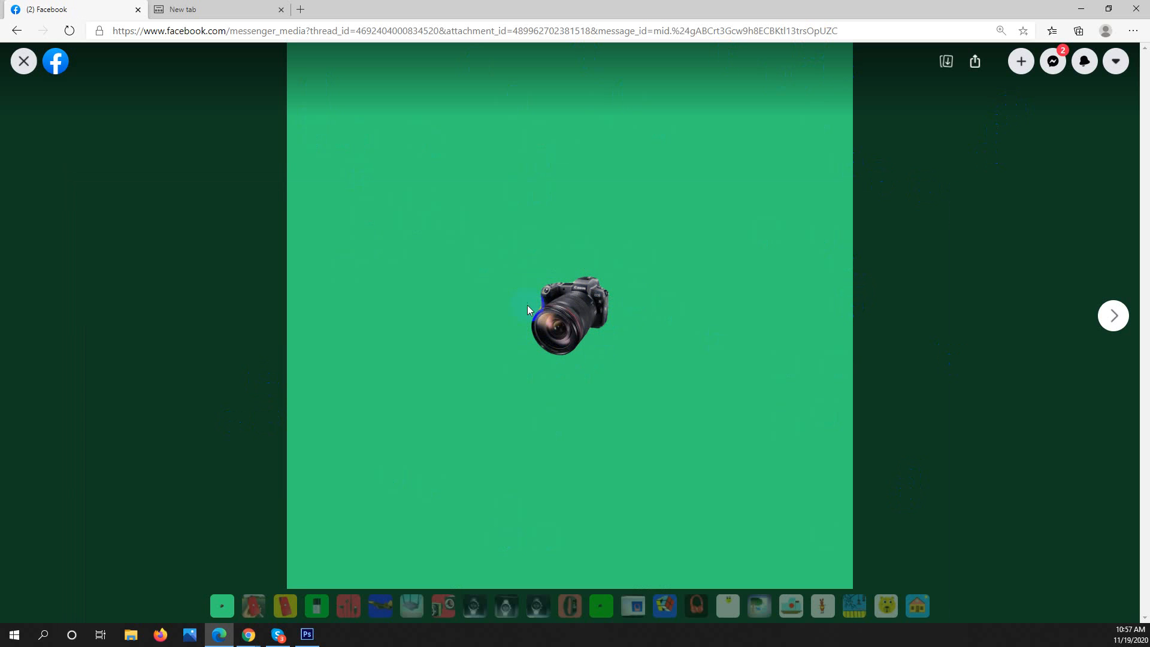
click(275, 614)
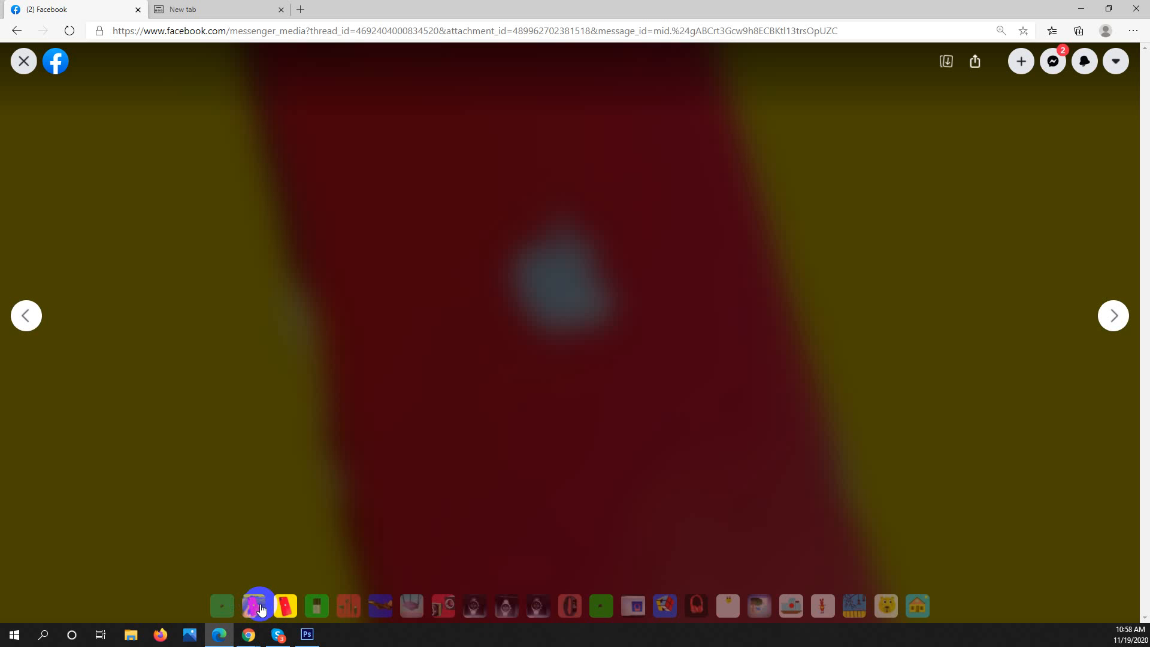
click(260, 610)
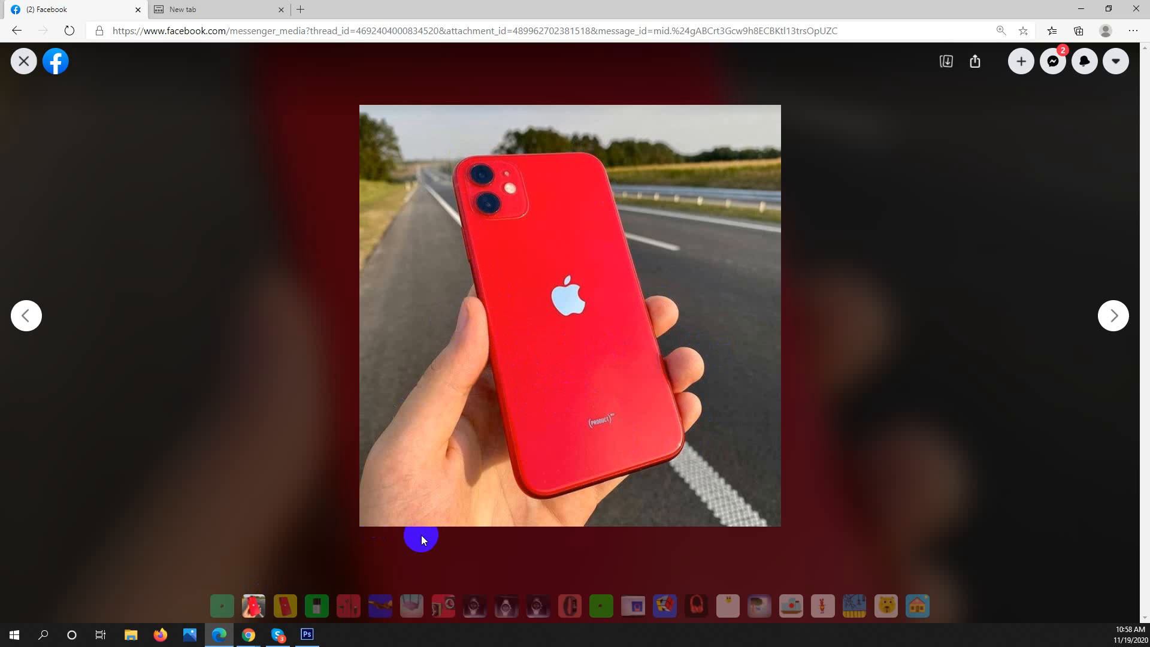
click(485, 158)
click(291, 593)
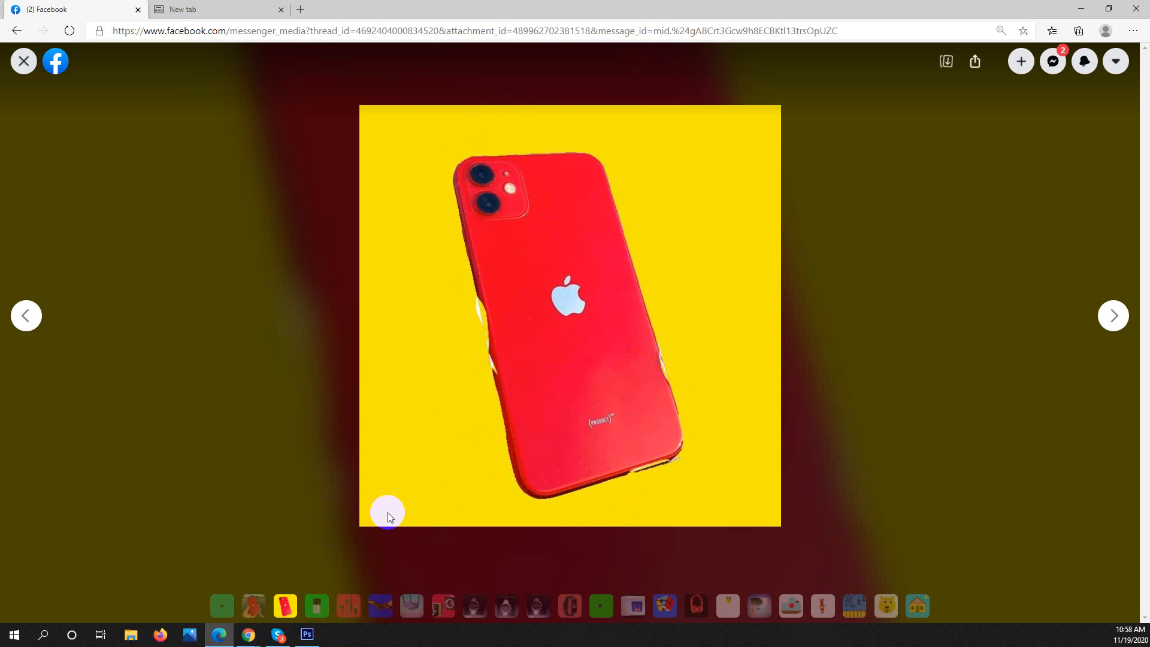
click(323, 606)
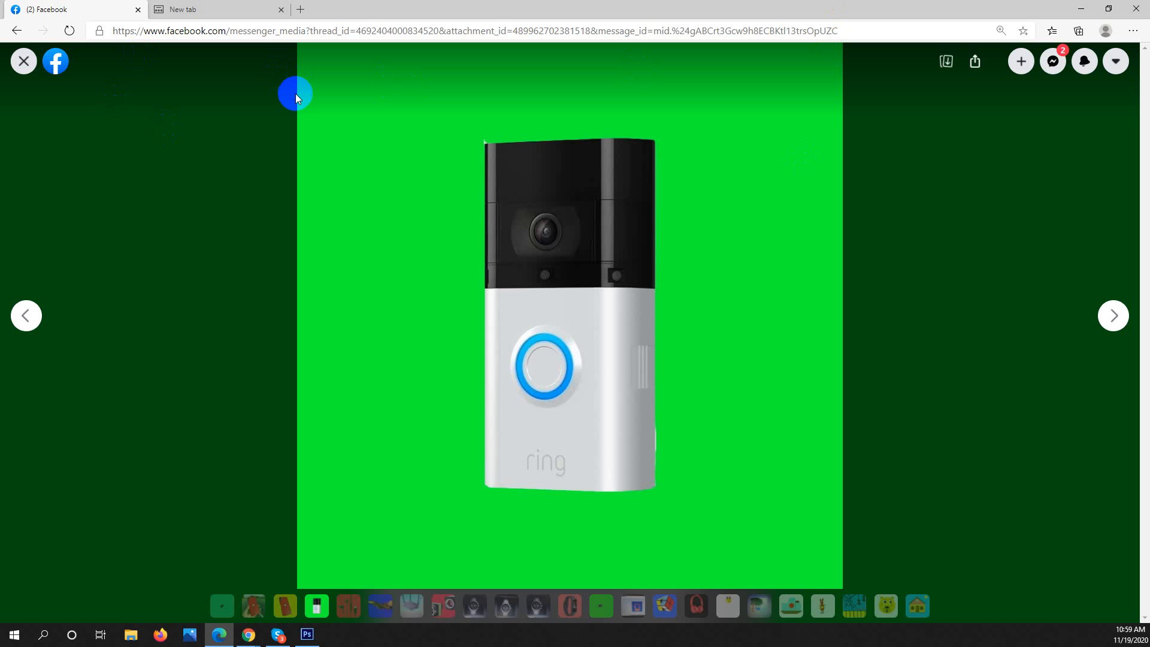
Check the Google Meet call in Chrome and return to the Ring doorbell image in Edge.
click(248, 635)
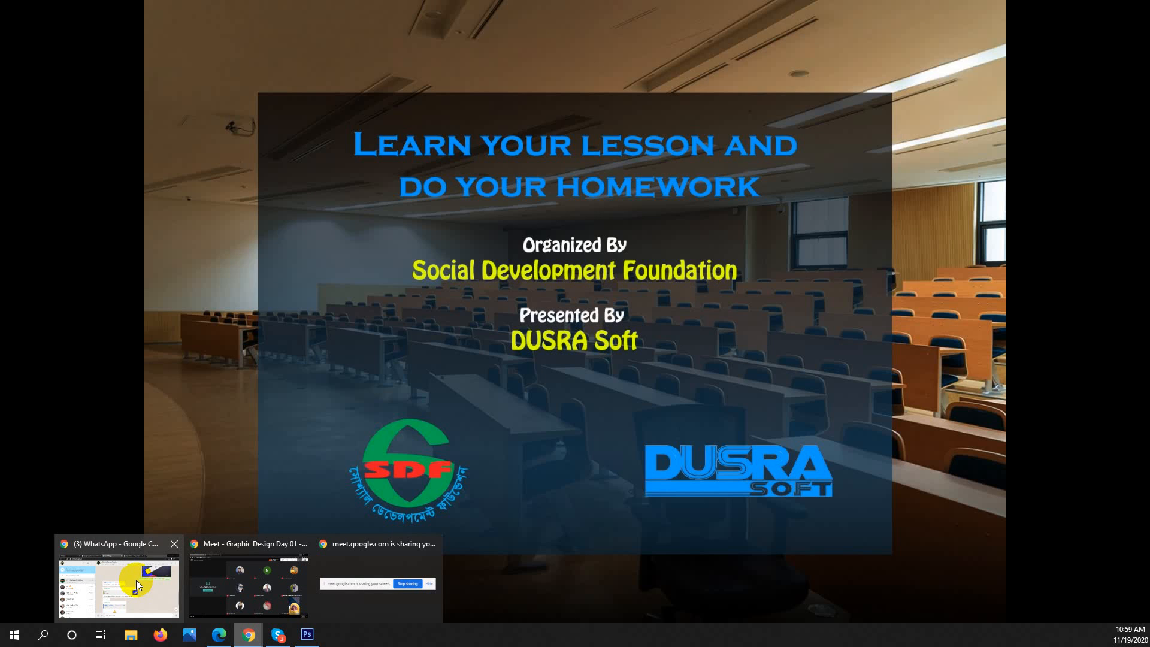
click(235, 585)
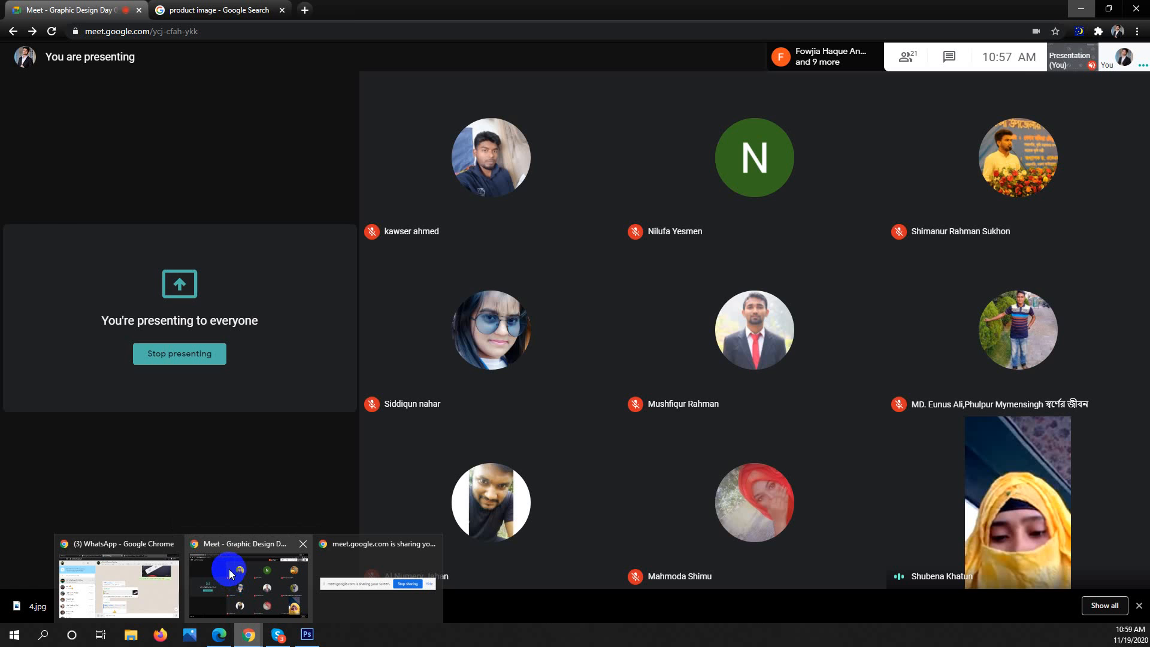
click(230, 574)
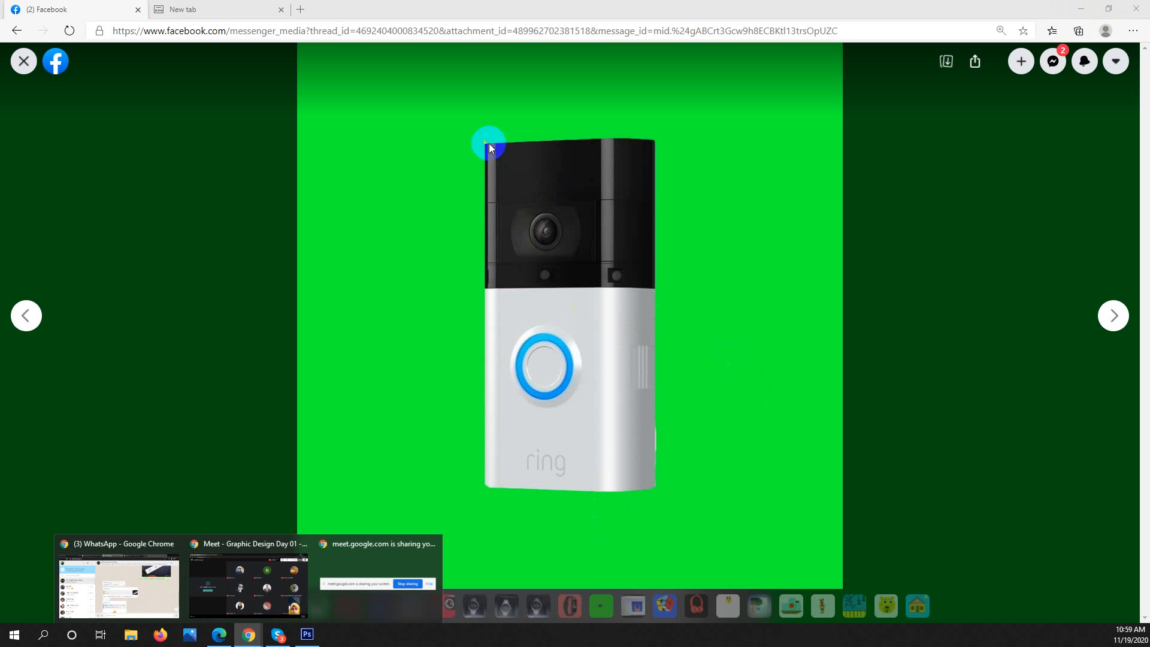
click(508, 552)
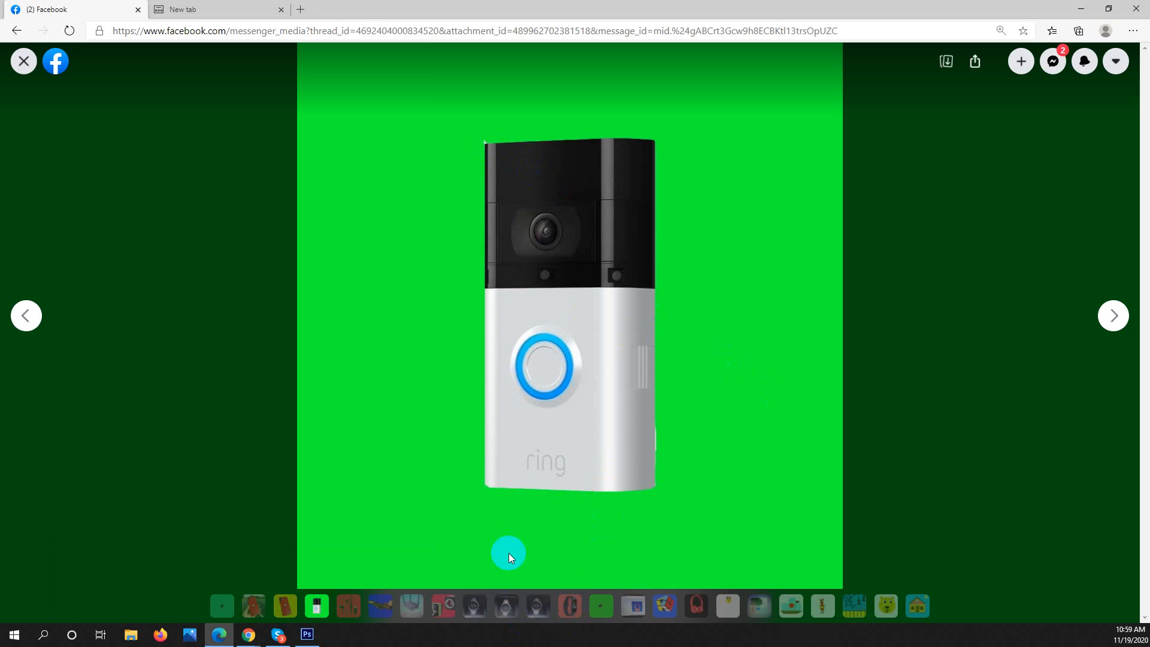
Review the submitted images of the Fossil watch, Sony earphones, fighter jet, router and industrial cameras.
click(506, 605)
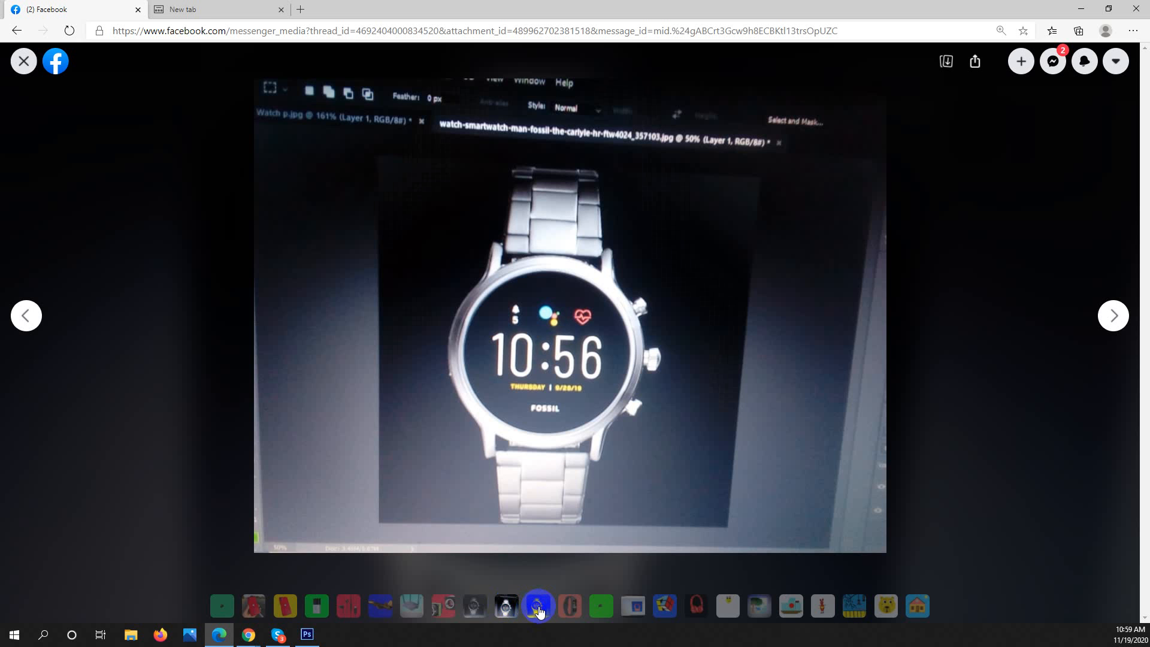
click(538, 610)
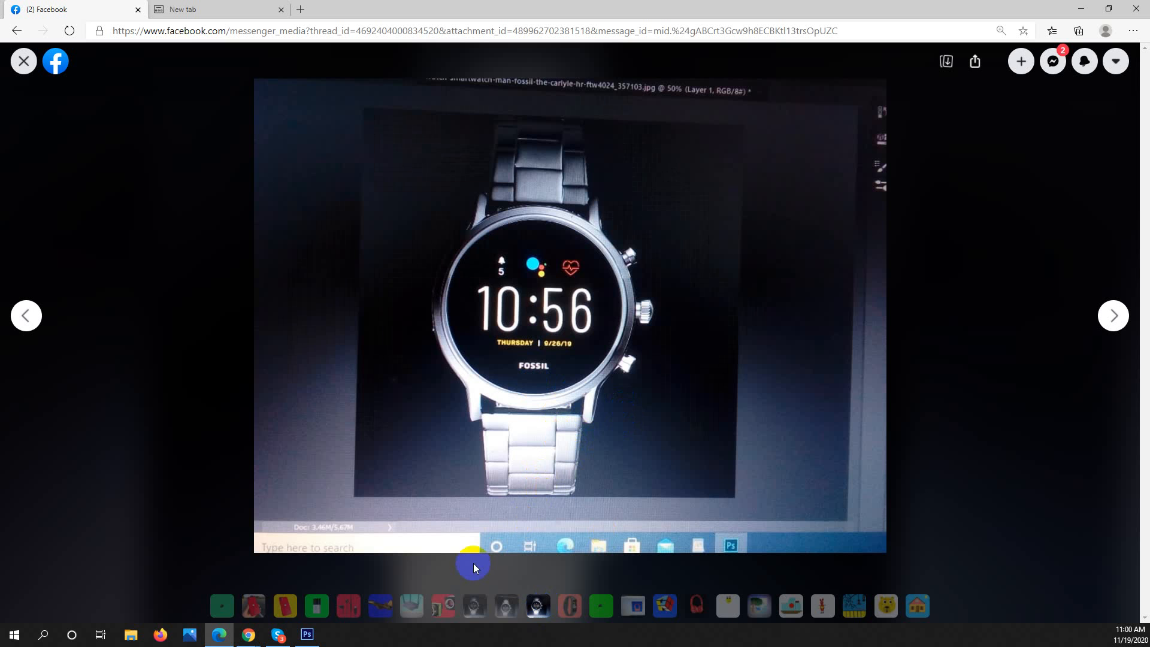
click(345, 611)
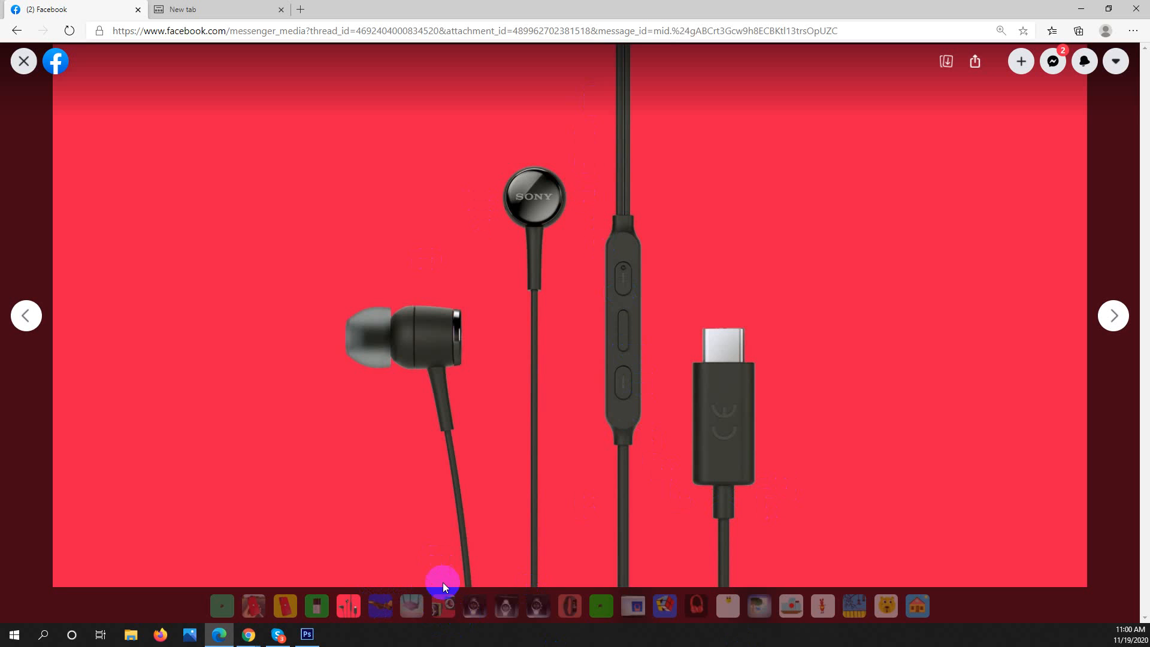
click(383, 607)
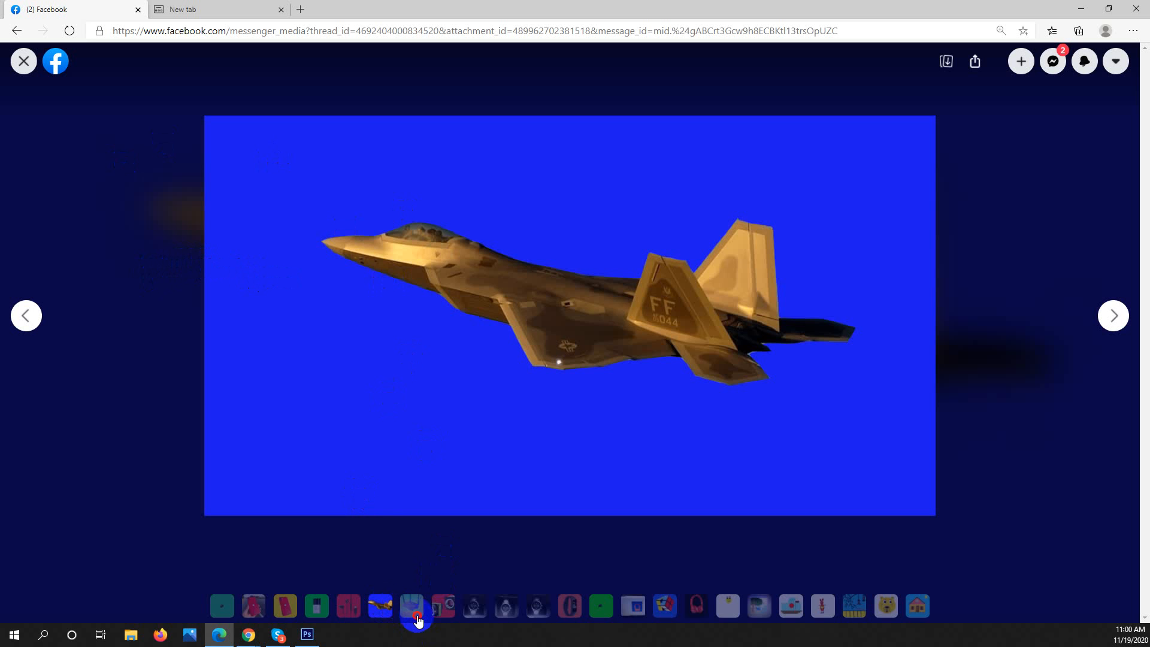
click(412, 610)
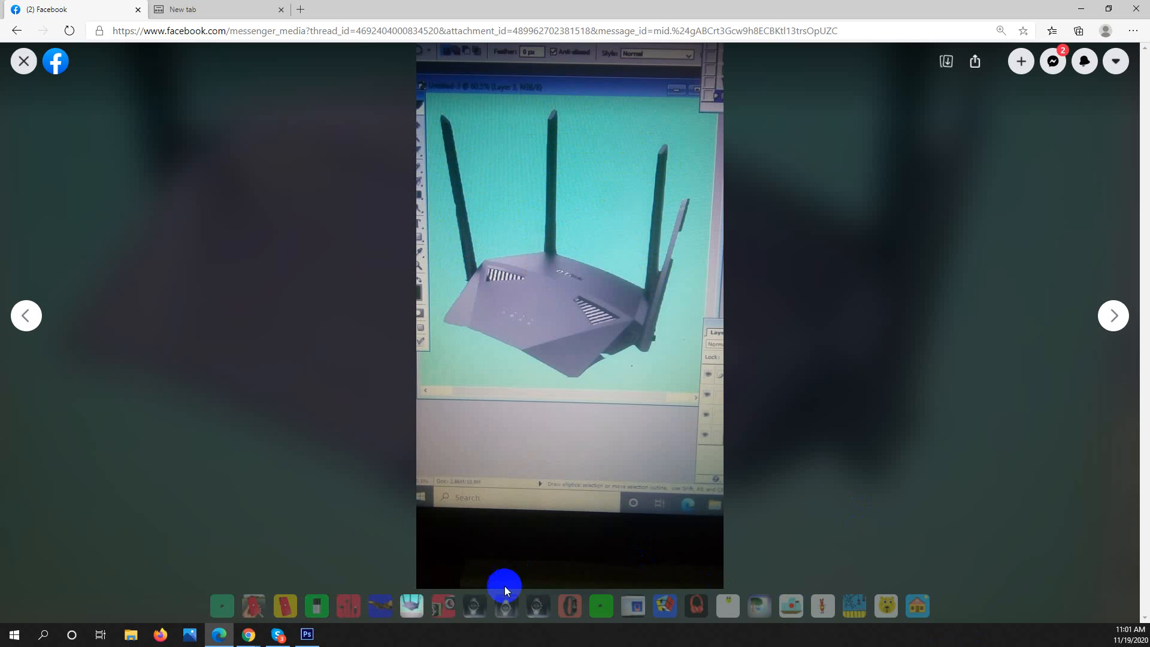
click(444, 610)
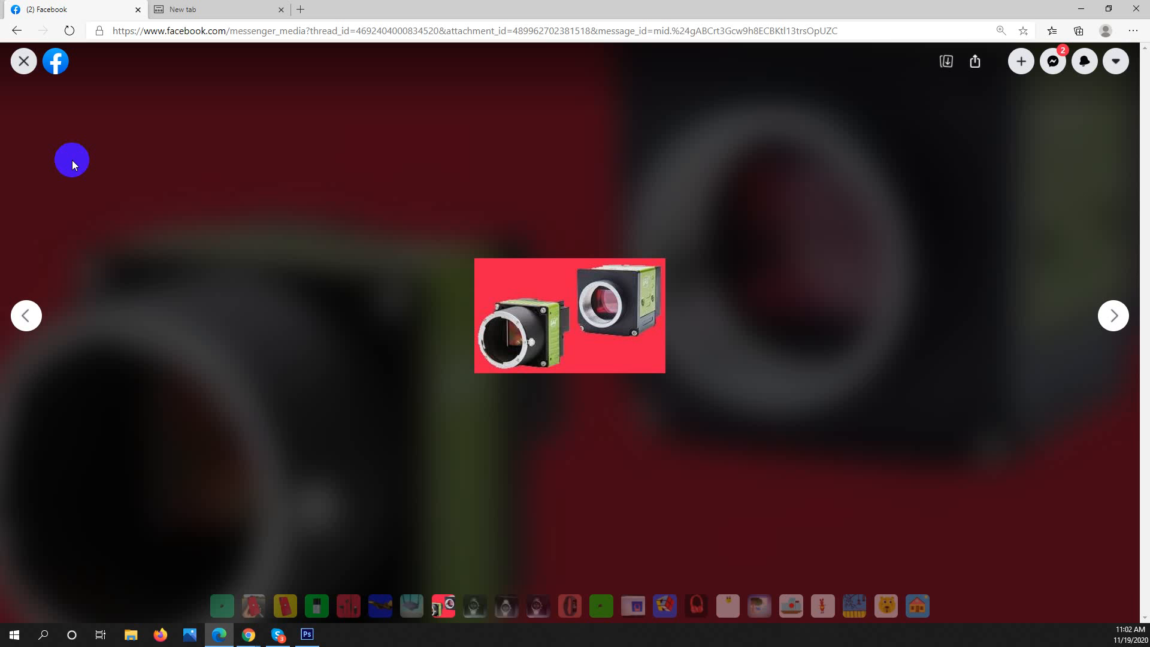
Leave the Facebook photo viewer and switch from Edge to the Skype window.
click(23, 61)
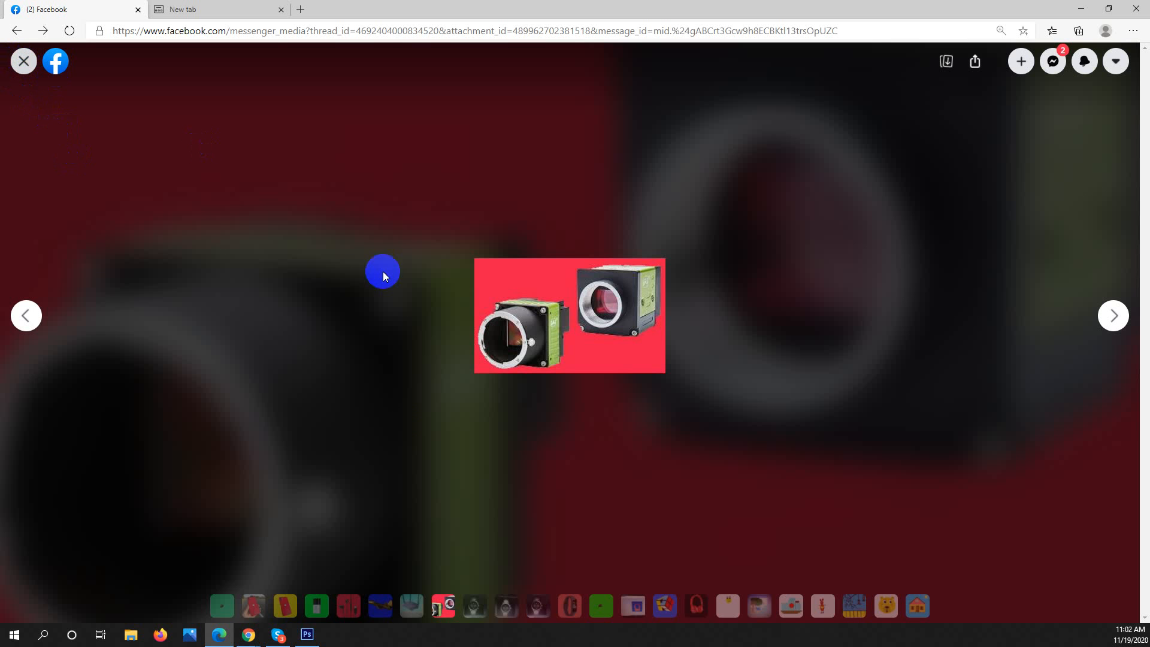
click(1084, 10)
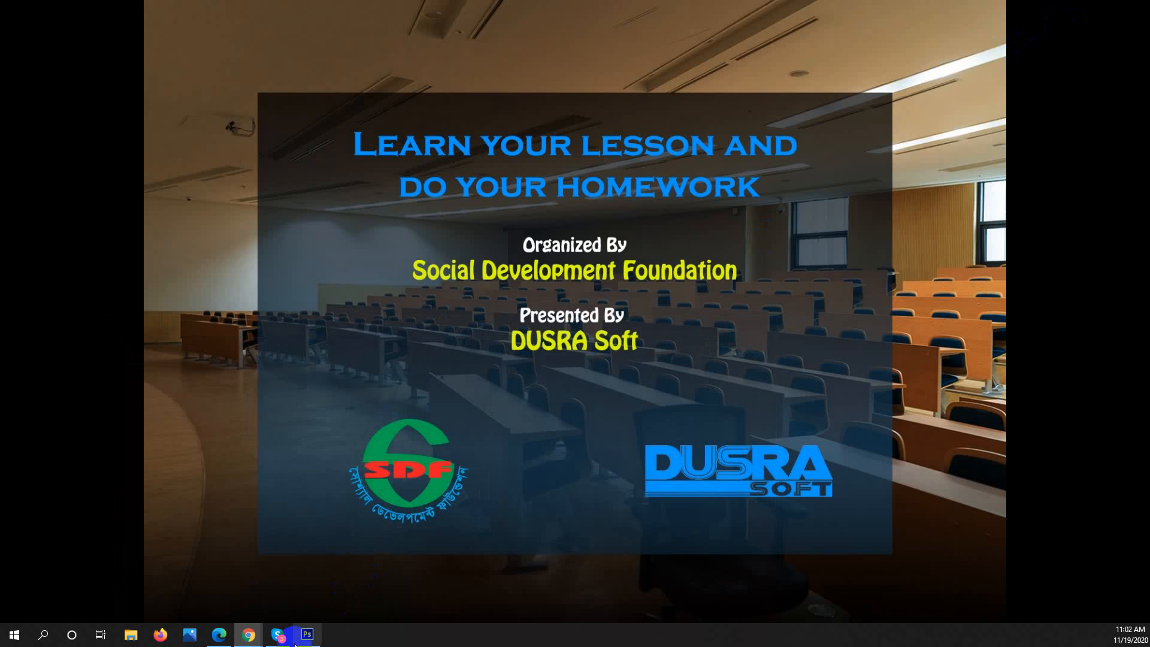
mouse_move(290, 629)
click(303, 566)
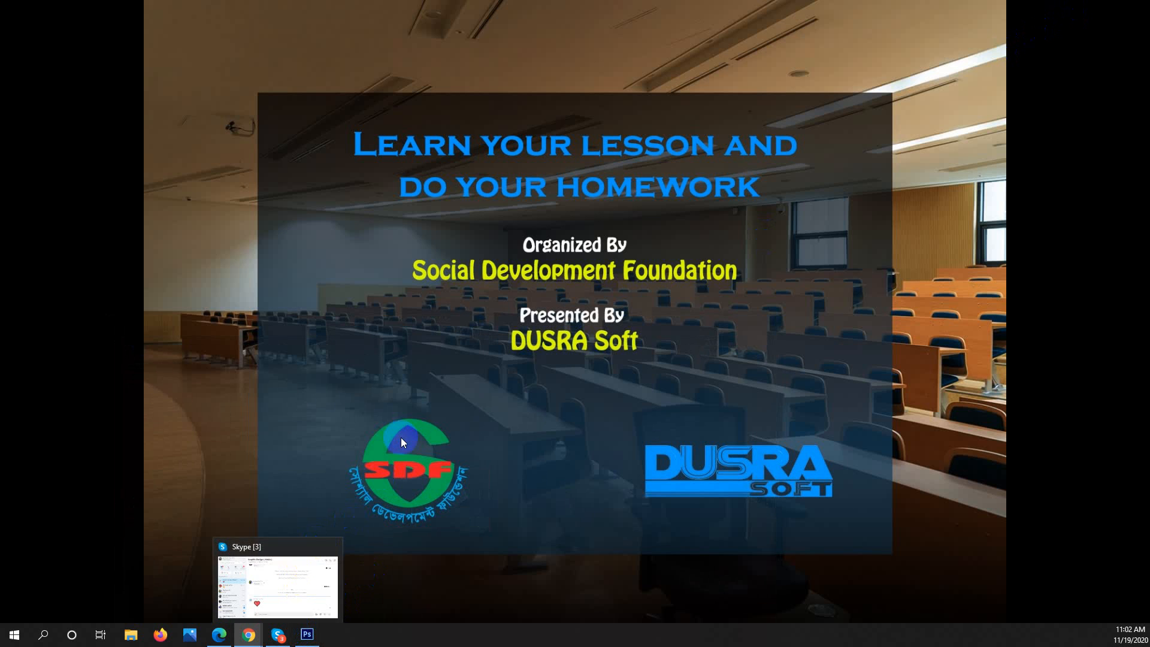